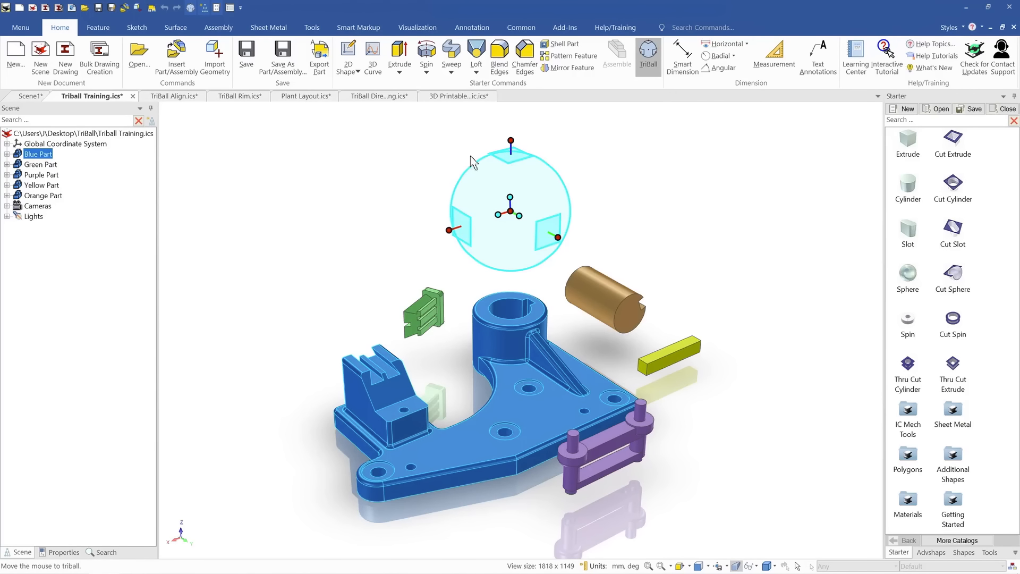
Turn off the TriBall on the blue part, clear the selection and switch to the TriBall Rim scene
{"action": "key", "text": "F10"}
{"action": "left_click", "coordinate": [414, 212]}
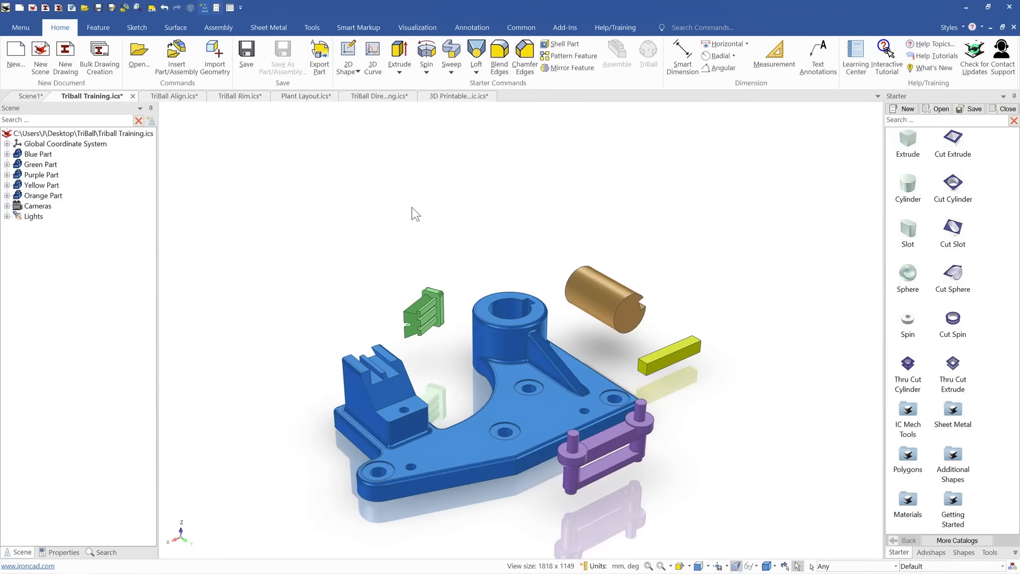
{"action": "left_click", "coordinate": [237, 96]}
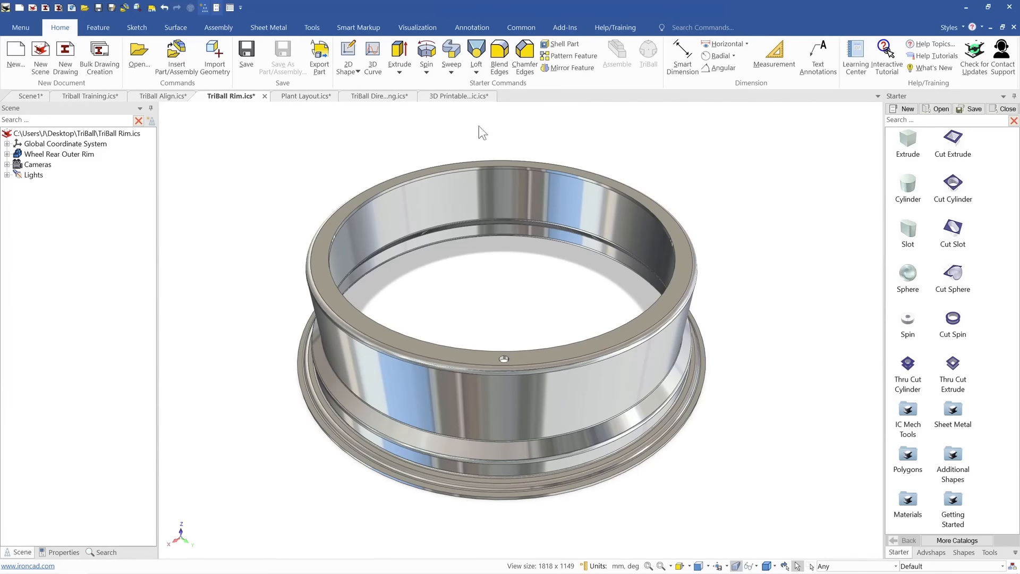
Select the hole feature on the rim's upper face and activate the TriBall on it
{"action": "left_click", "coordinate": [503, 359]}
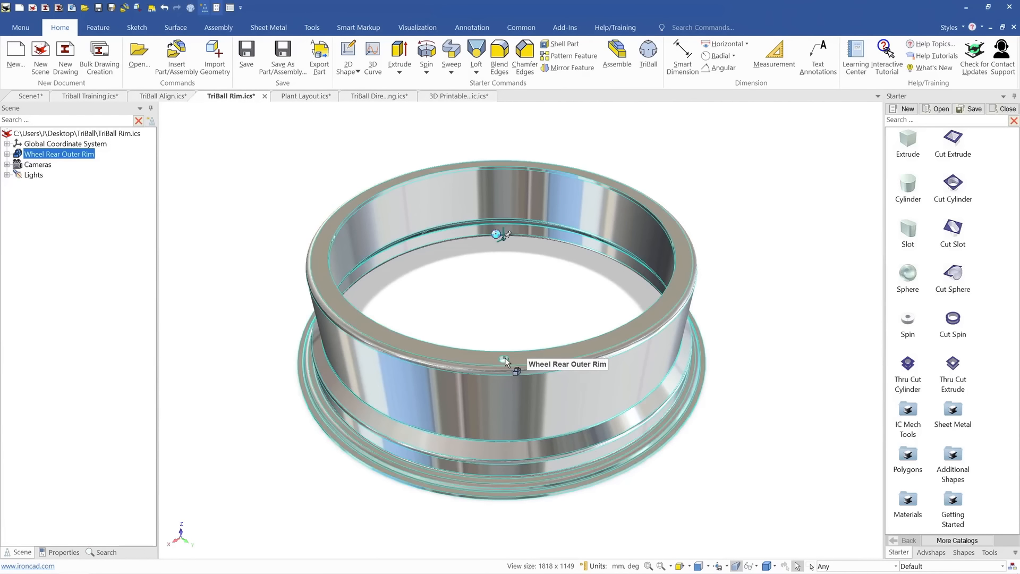
{"action": "left_click", "coordinate": [503, 359]}
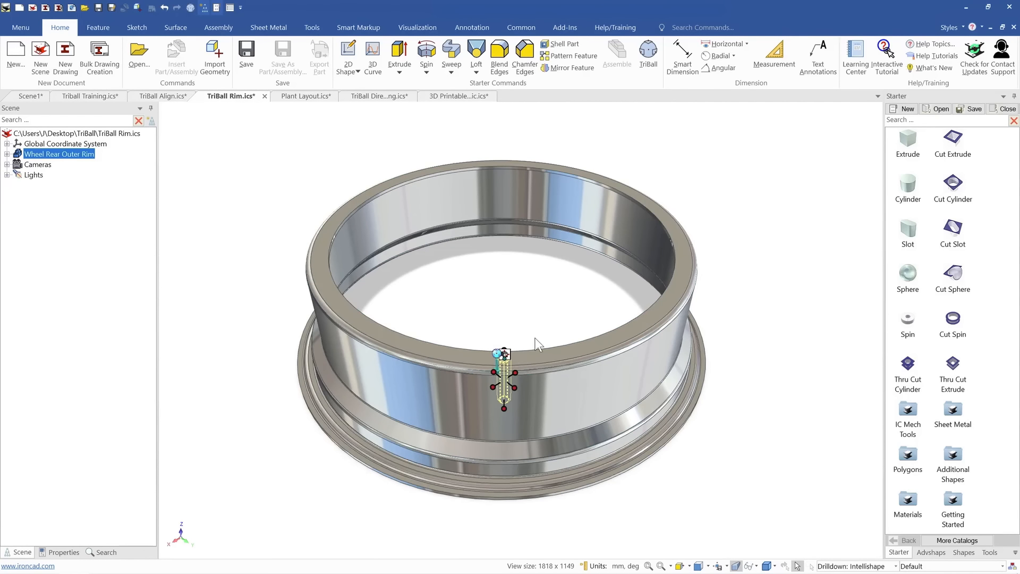
{"action": "key", "text": "F10"}
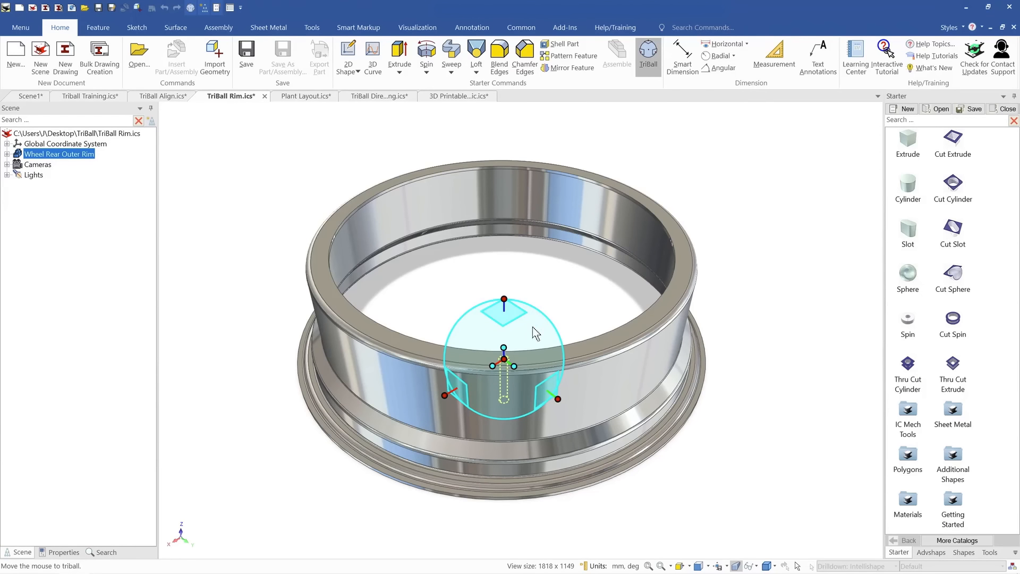
Detach the TriBall from the hole and reposition it alone to the center point of the rim
{"action": "key", "text": "space"}
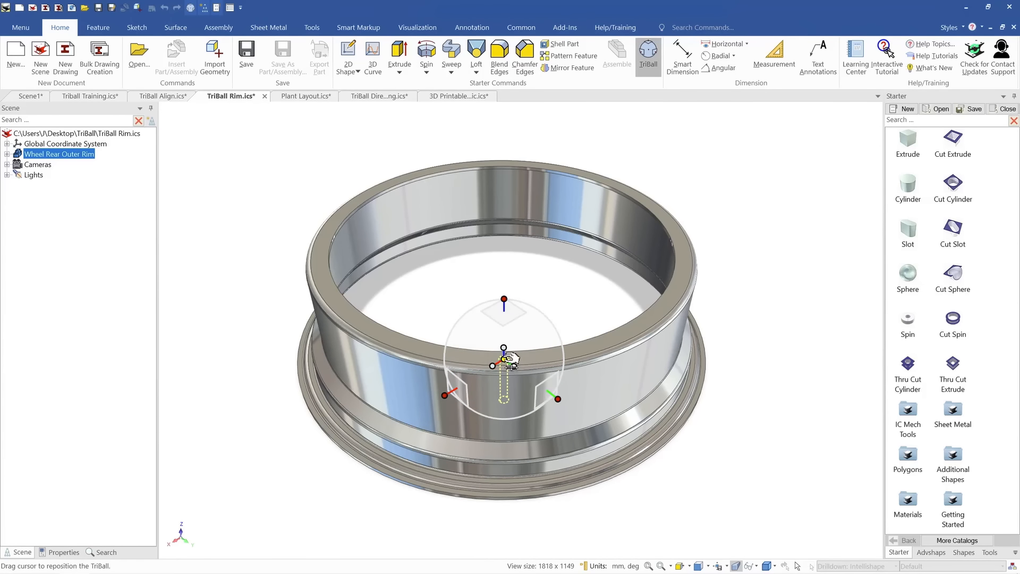
{"action": "left_click_drag", "start_coordinate": [509, 360], "coordinate": [562, 353]}
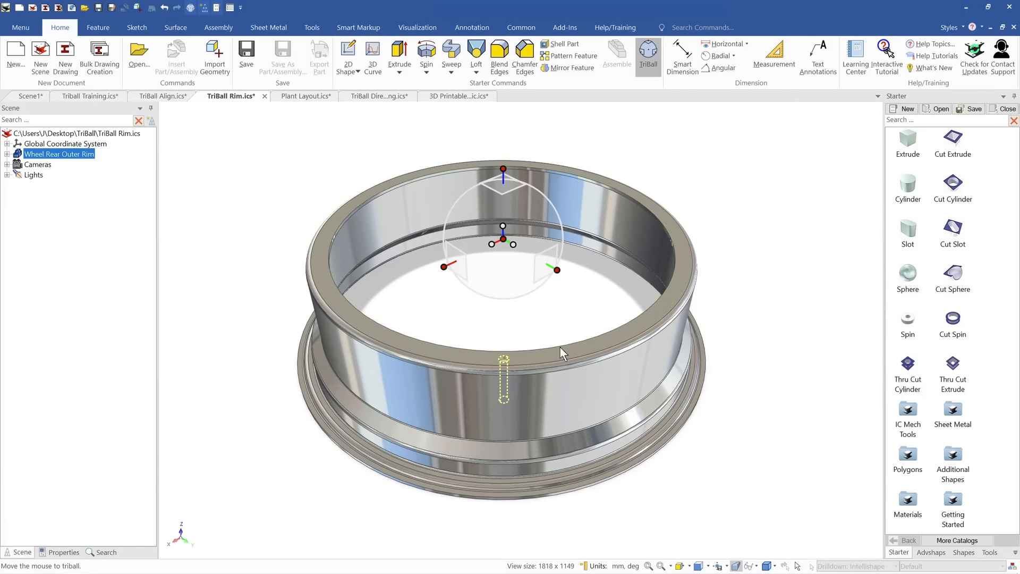
{"action": "right_click", "coordinate": [503, 240]}
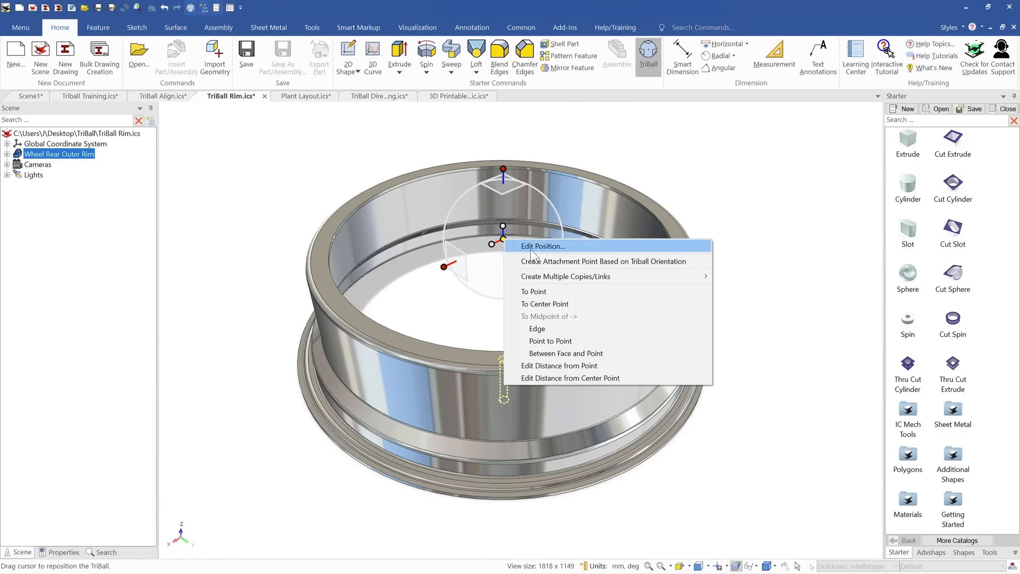
{"action": "left_click", "coordinate": [565, 304]}
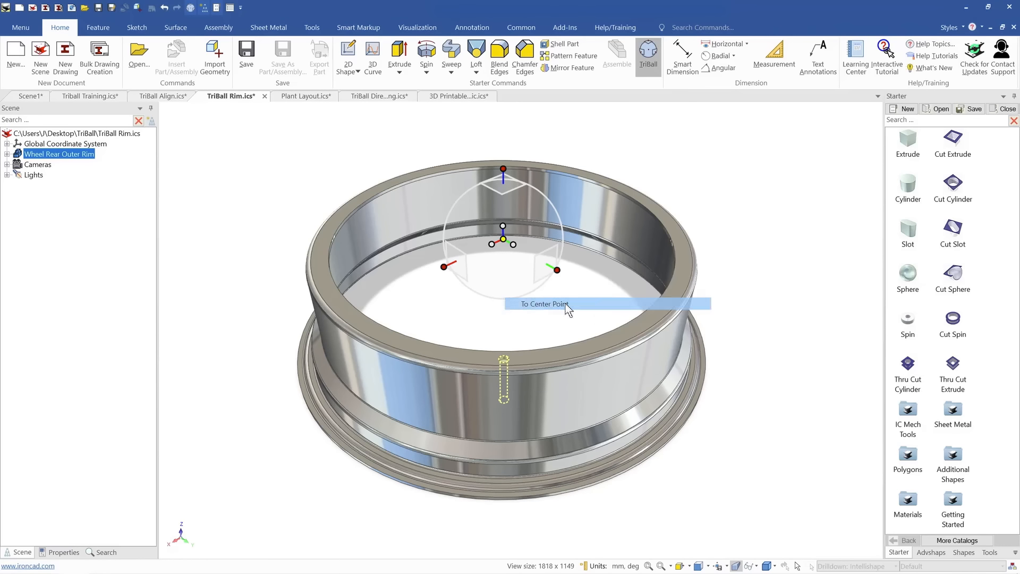
{"action": "left_click", "coordinate": [620, 327]}
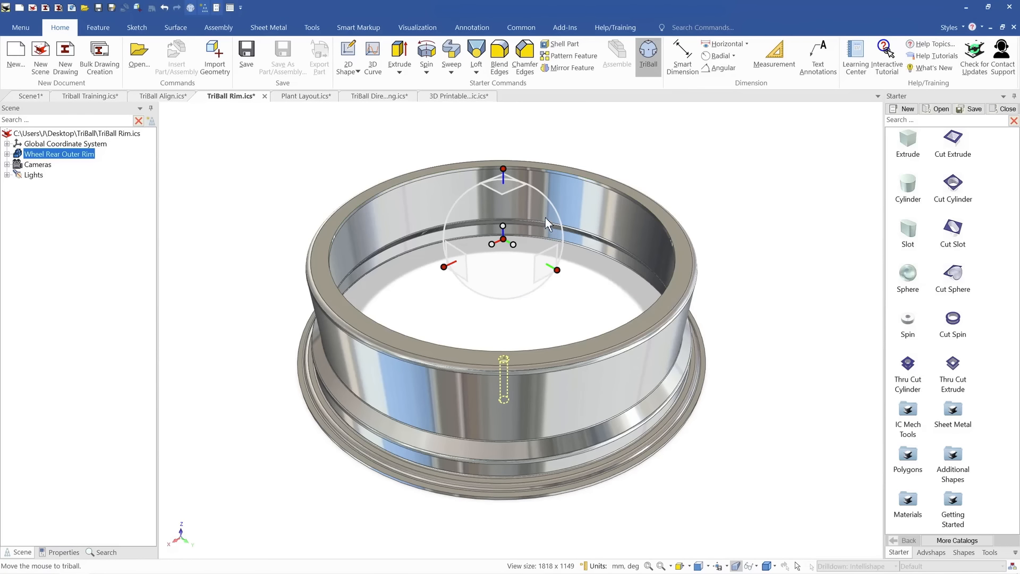
Create a radial pattern of 20 holes over 360 degrees around the rim's vertical axis
{"action": "left_click", "coordinate": [503, 169]}
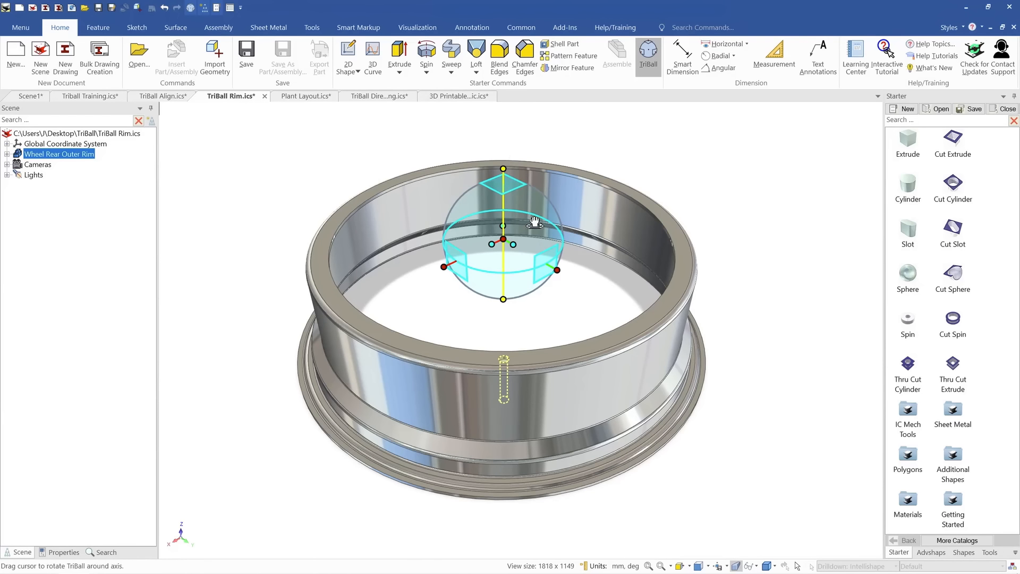
{"action": "left_click_drag", "start_coordinate": [536, 223], "coordinate": [529, 229]}
{"action": "right_click_drag", "start_coordinate": [530, 229], "coordinate": [529, 224]}
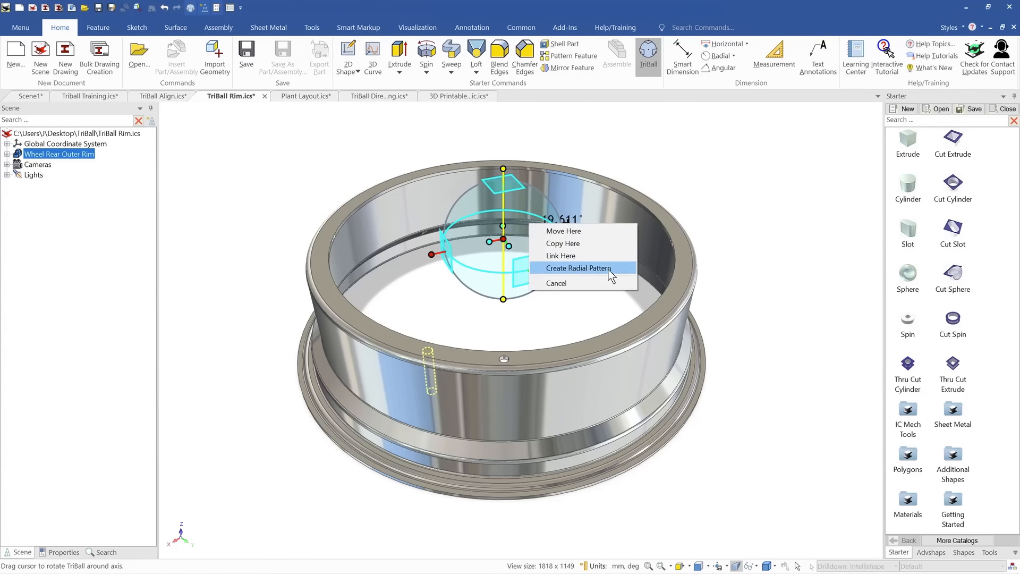
{"action": "left_click", "coordinate": [608, 268]}
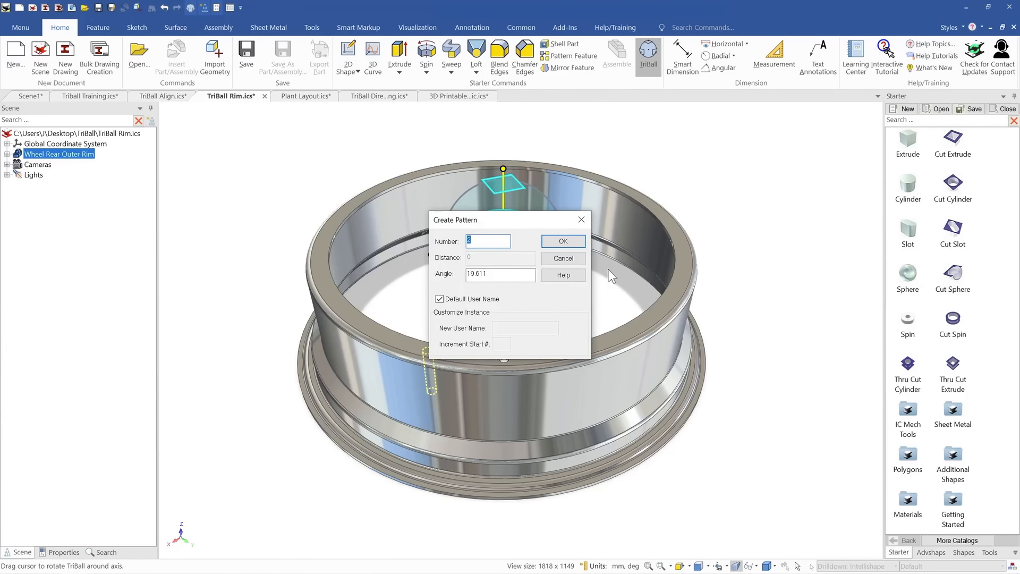
{"action": "type", "text": "20"}
{"action": "key", "text": "Tab"}
{"action": "type", "text": "360"}
{"action": "key", "text": "Return"}
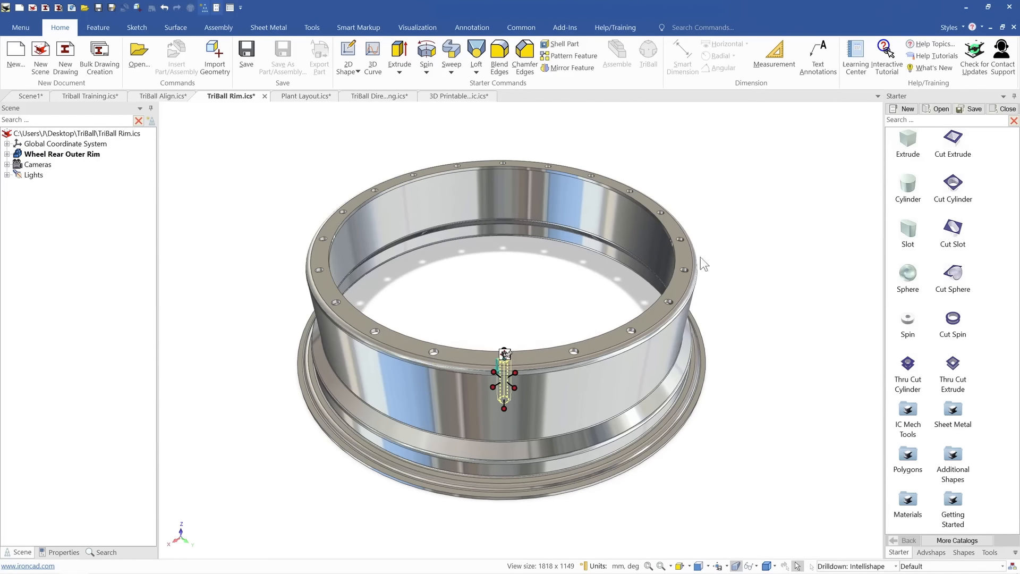
Reduce the diameter of the patterned rim holes by resizing one instance, and clear the selection
{"action": "left_click", "coordinate": [670, 304]}
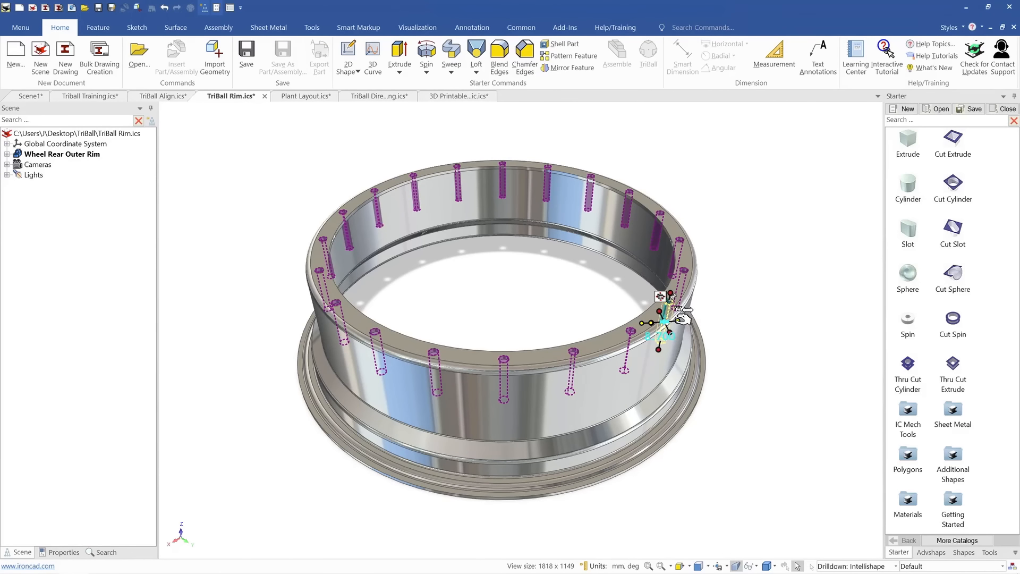
{"action": "left_click_drag", "start_coordinate": [678, 321], "coordinate": [677, 321]}
{"action": "left_click", "coordinate": [731, 222]}
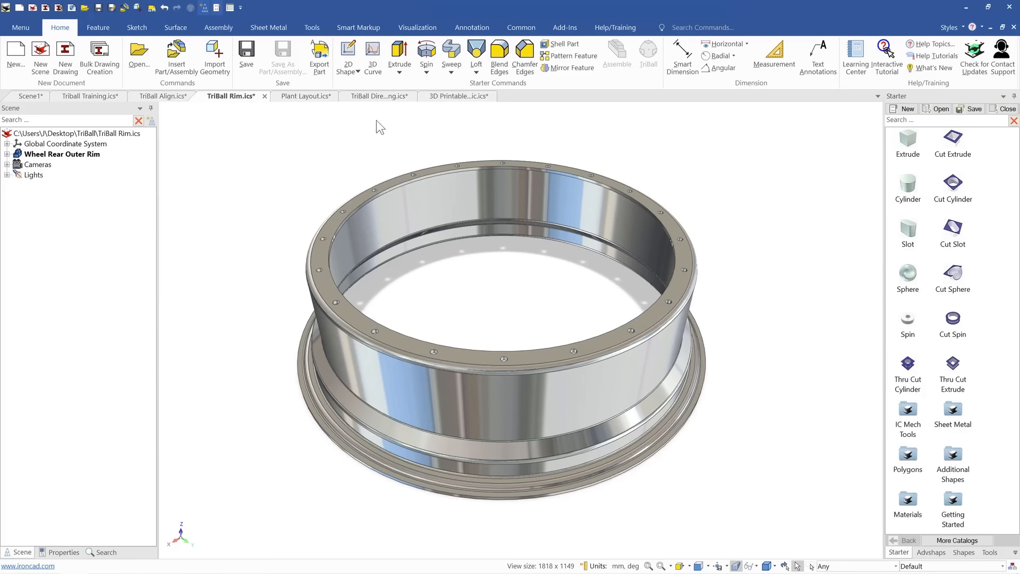
In the TriBall Align scene, select the blue part's angled end block with its hole and activate the TriBall on them
{"action": "left_click", "coordinate": [171, 97]}
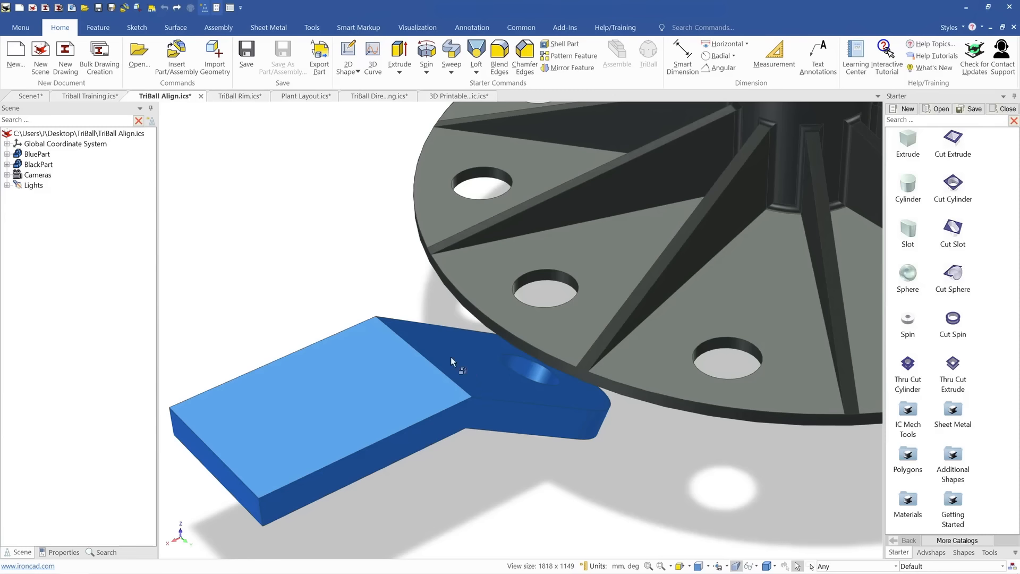
{"action": "left_click", "coordinate": [523, 396]}
{"action": "left_click", "coordinate": [514, 392]}
{"action": "left_click", "coordinate": [550, 377], "text": "shift"}
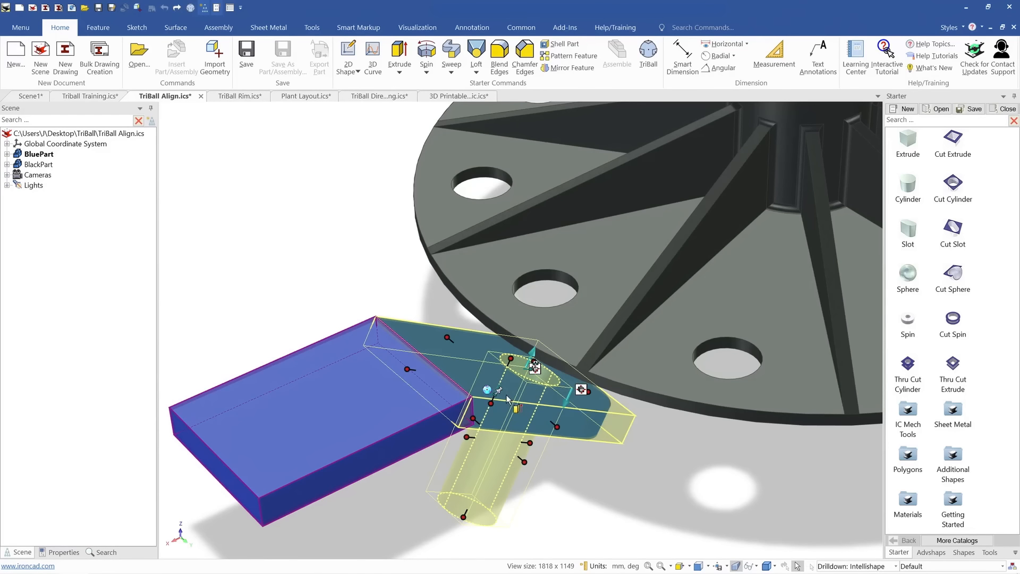
{"action": "key", "text": "F10"}
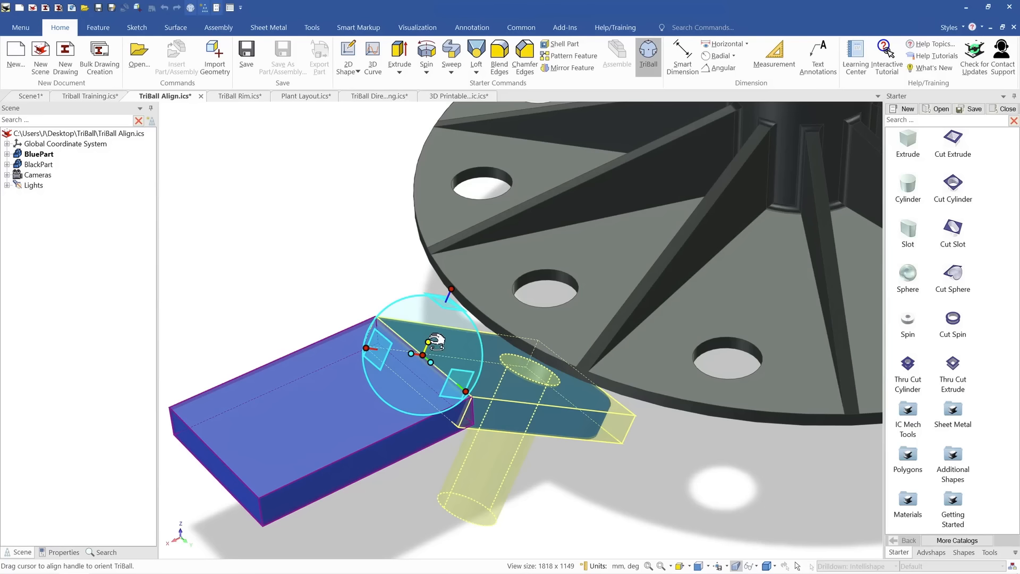
Align the angled end block and its hole with the flat upper face of the blue block, and turn off the TriBall
{"action": "left_click_drag", "start_coordinate": [436, 342], "coordinate": [403, 363]}
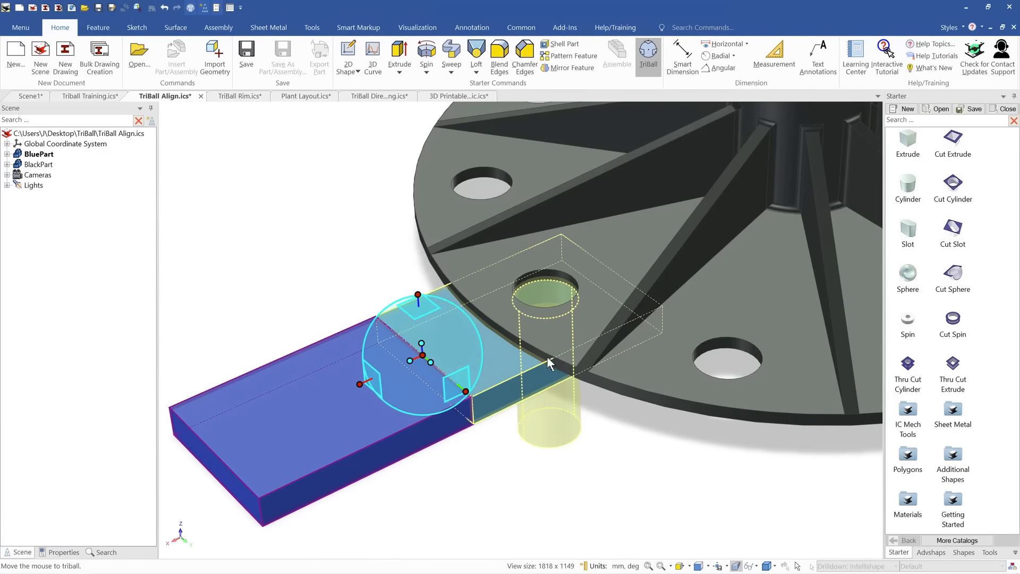
{"action": "key", "text": "F10"}
{"action": "left_click", "coordinate": [550, 473]}
{"action": "mouse_move", "coordinate": [531, 356]}
{"action": "middle_mouse_down"}
{"action": "mouse_move", "coordinate": [519, 214]}
{"action": "mouse_move", "coordinate": [538, 363]}
{"action": "mouse_move", "coordinate": [530, 358]}
{"action": "middle_mouse_up"}
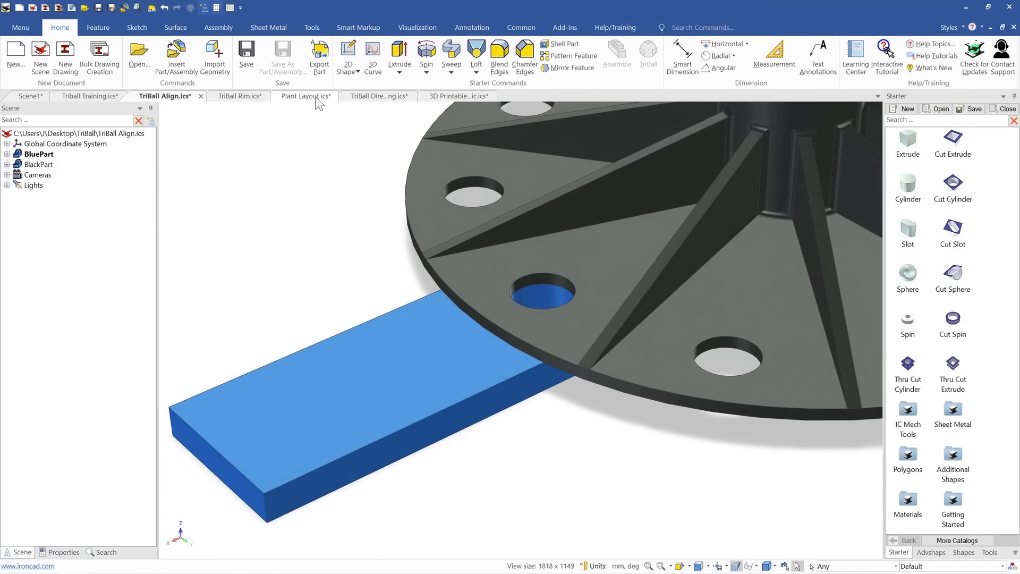
In the Plant Layout scene, move the machine assembly beside the end of the inner wall about 9.5 ft toward the neighboring machine
{"action": "left_click", "coordinate": [277, 96]}
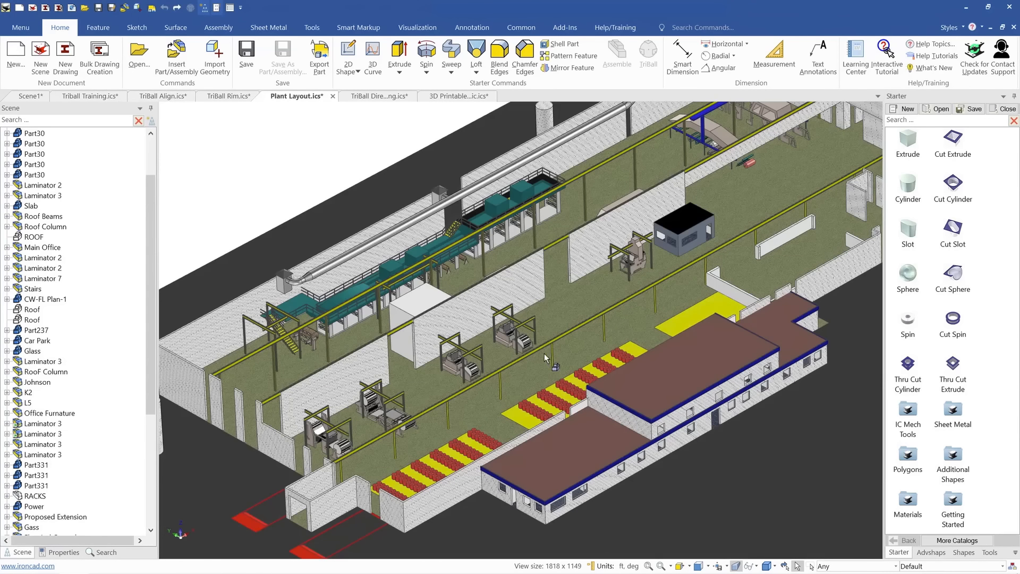
{"action": "scroll", "coordinate": [543, 323], "scroll_direction": "down", "scroll_amount": 5}
{"action": "scroll", "coordinate": [537, 303], "scroll_direction": "down", "scroll_amount": 2}
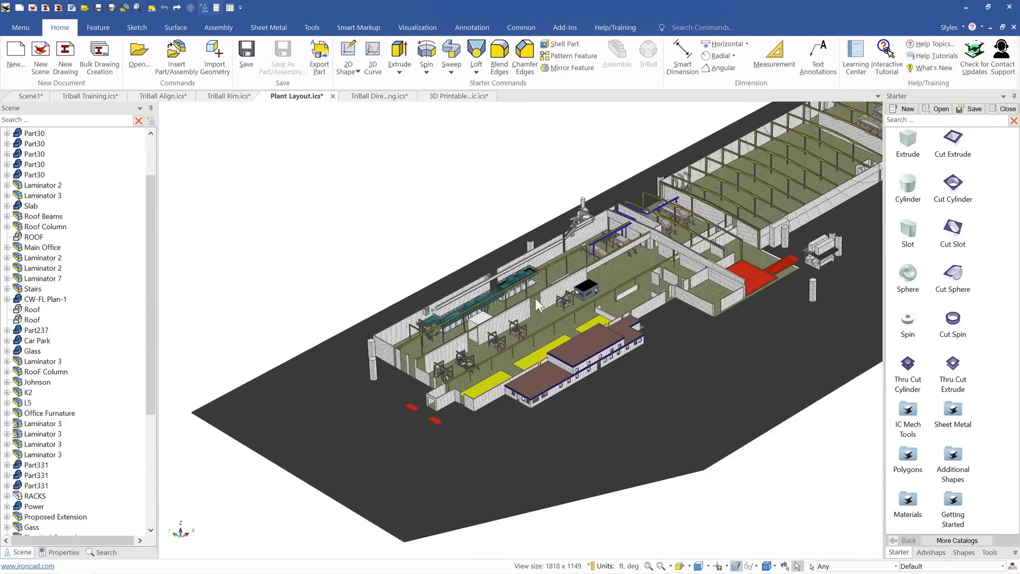
{"action": "scroll", "coordinate": [520, 369], "scroll_direction": "up", "scroll_amount": 5}
{"action": "scroll", "coordinate": [521, 368], "scroll_direction": "down", "scroll_amount": 3}
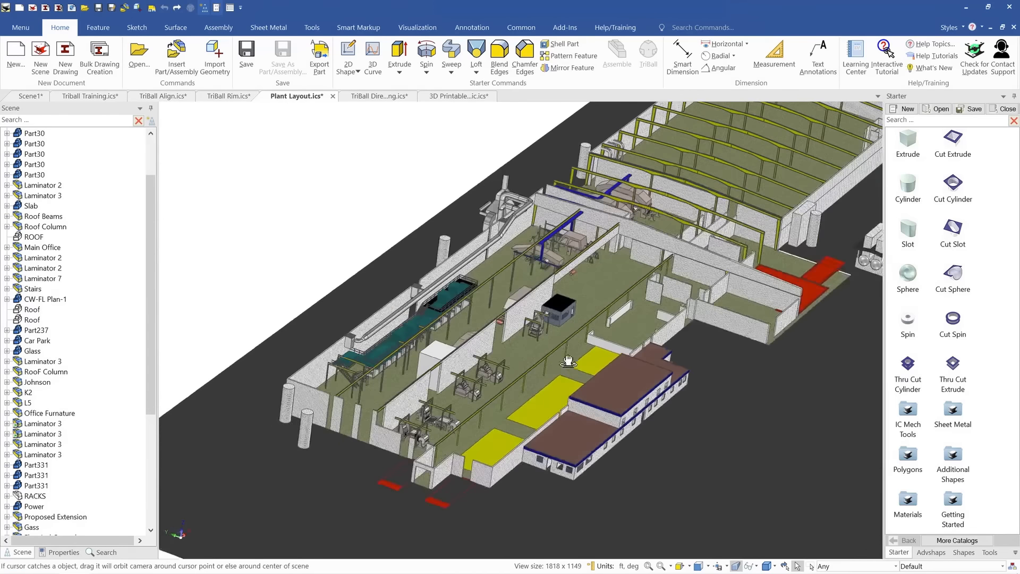
{"action": "scroll", "coordinate": [513, 371], "scroll_direction": "up", "scroll_amount": 4}
{"action": "scroll", "coordinate": [513, 373], "scroll_direction": "up", "scroll_amount": 6}
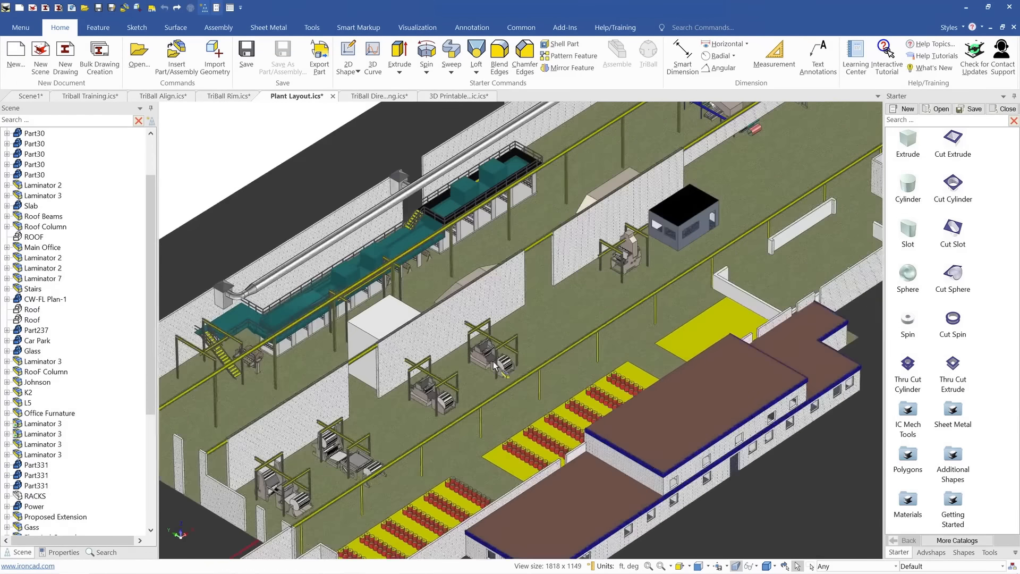
{"action": "left_click", "coordinate": [496, 358]}
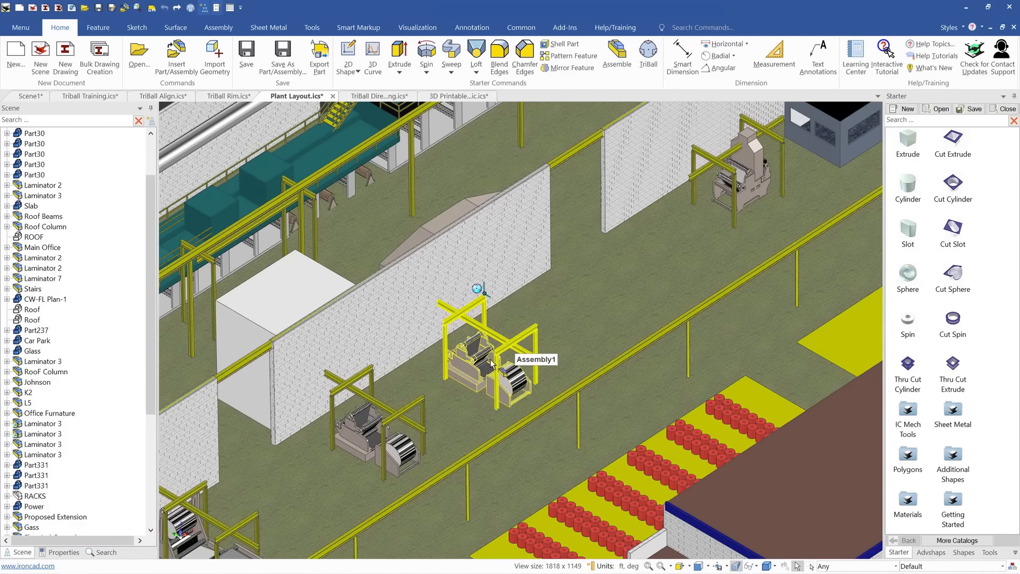
{"action": "key", "text": "F10"}
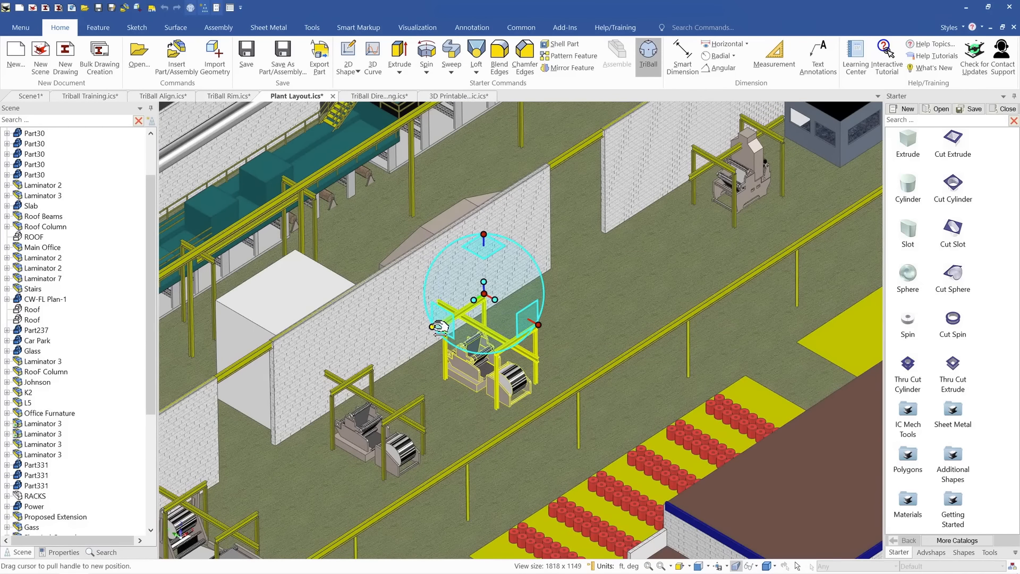
{"action": "left_click_drag", "start_coordinate": [434, 326], "coordinate": [436, 334]}
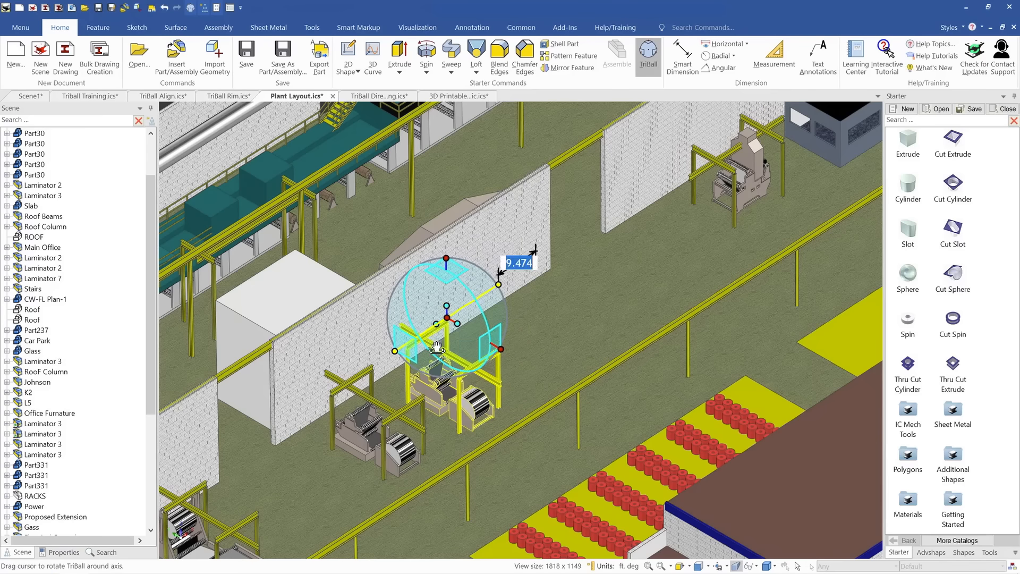
Create one linked copy of the moved machine assembly at a distance of 20 ft, away from the neighboring machine
{"action": "right_click_drag", "start_coordinate": [405, 351], "coordinate": [396, 352]}
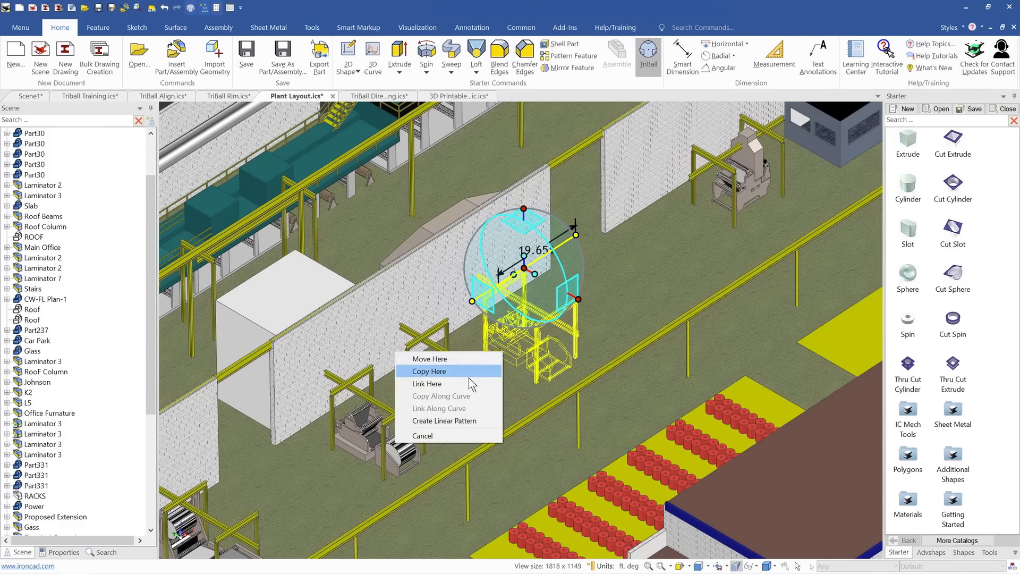
{"action": "left_click", "coordinate": [448, 383]}
{"action": "key", "text": "Tab"}
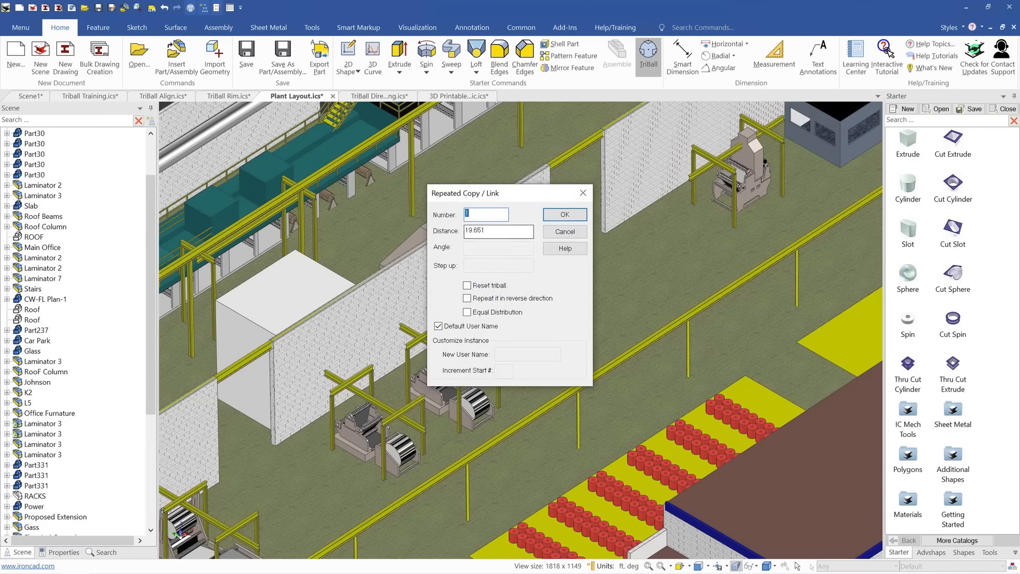
{"action": "type", "text": "20"}
{"action": "key", "text": "Return"}
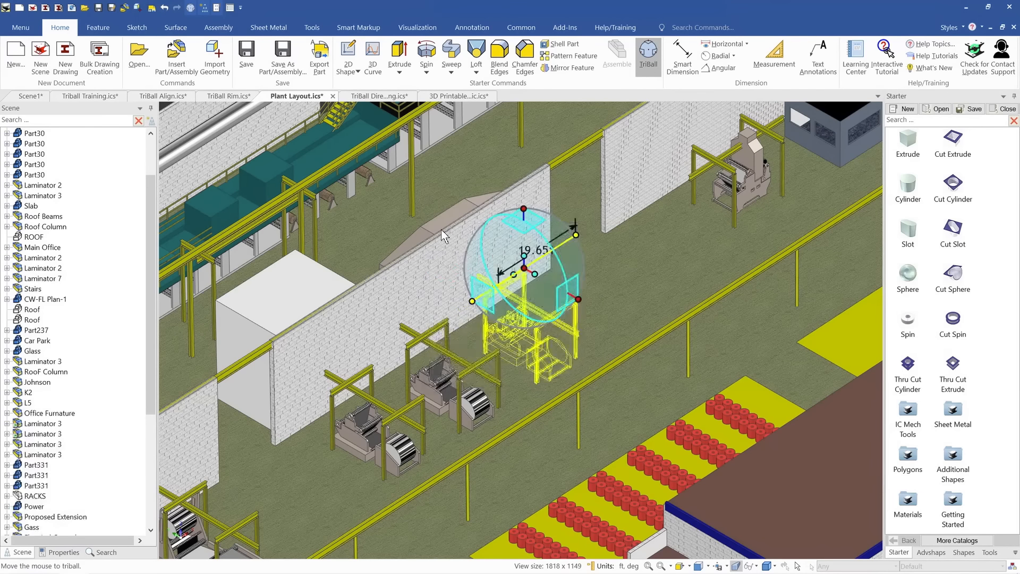
{"action": "scroll", "coordinate": [588, 236], "scroll_direction": "down", "scroll_amount": 5}
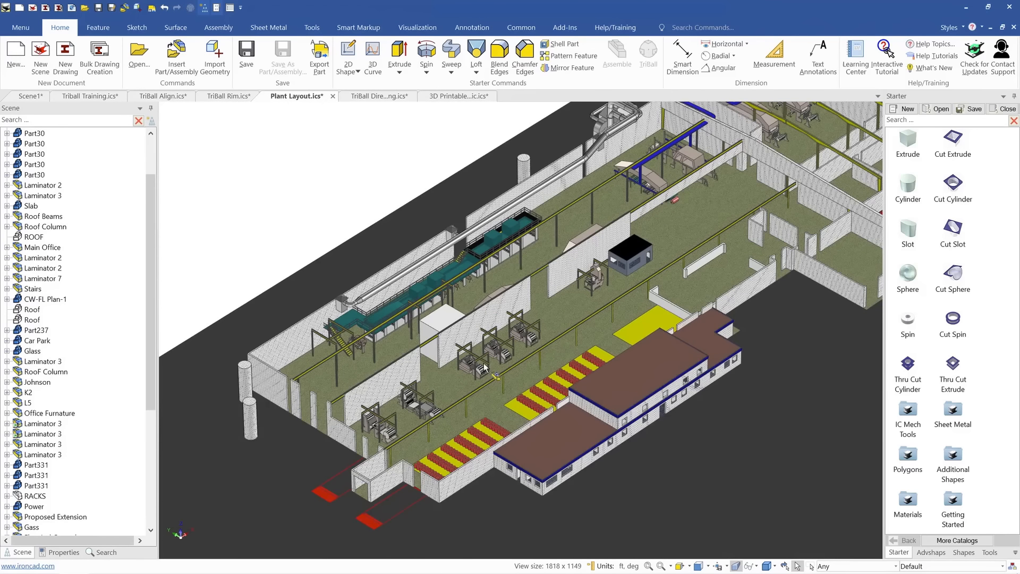
In the TriBall Direct Editing scene, offset the imported bracket's narrow end face 6 mm outward with the TriBall
{"action": "left_click", "coordinate": [365, 97]}
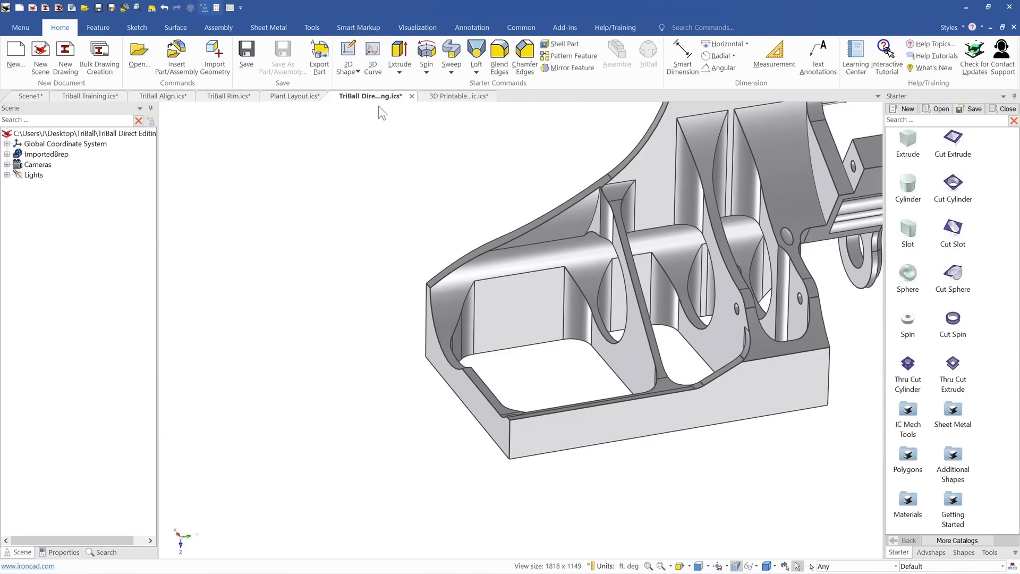
{"action": "middle_click_drag", "start_coordinate": [603, 292], "coordinate": [562, 313]}
{"action": "scroll", "coordinate": [511, 335], "scroll_direction": "up", "scroll_amount": 3}
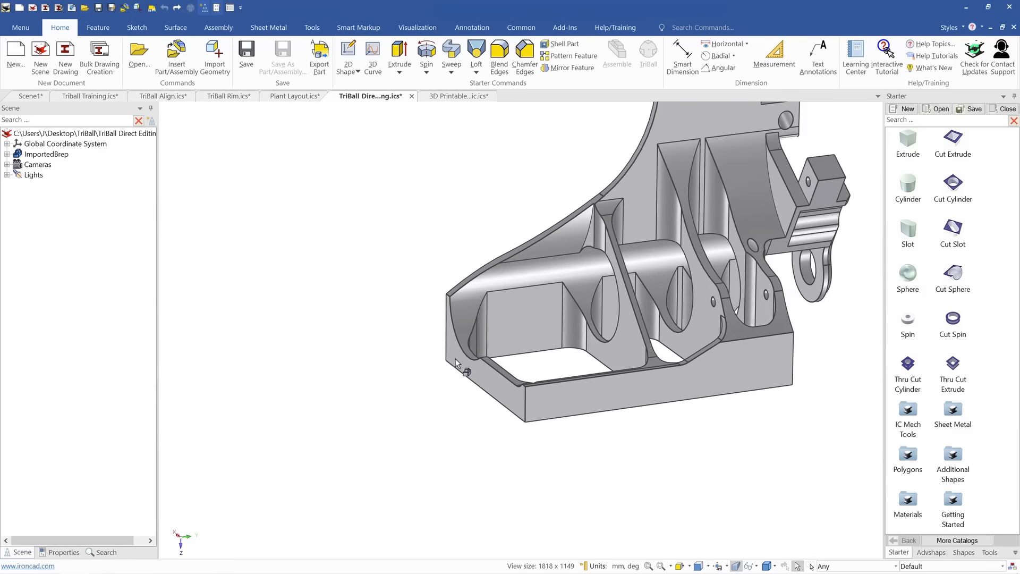
{"action": "mouse_move", "coordinate": [488, 383]}
{"action": "middle_mouse_down"}
{"action": "mouse_move", "coordinate": [517, 364]}
{"action": "mouse_move", "coordinate": [490, 382]}
{"action": "middle_mouse_up"}
{"action": "left_click", "coordinate": [488, 379]}
{"action": "left_click", "coordinate": [487, 379]}
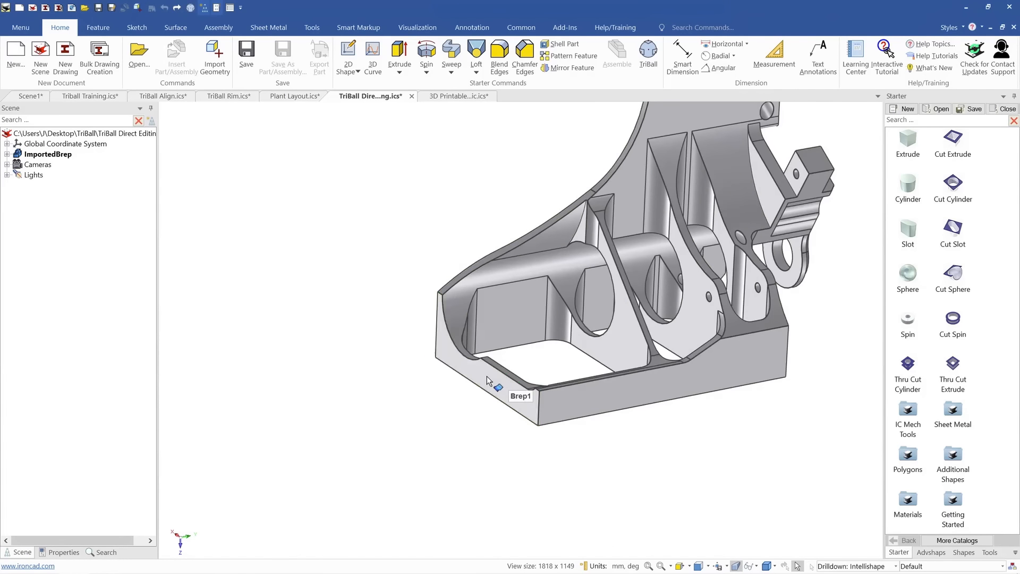
{"action": "key", "text": "F10"}
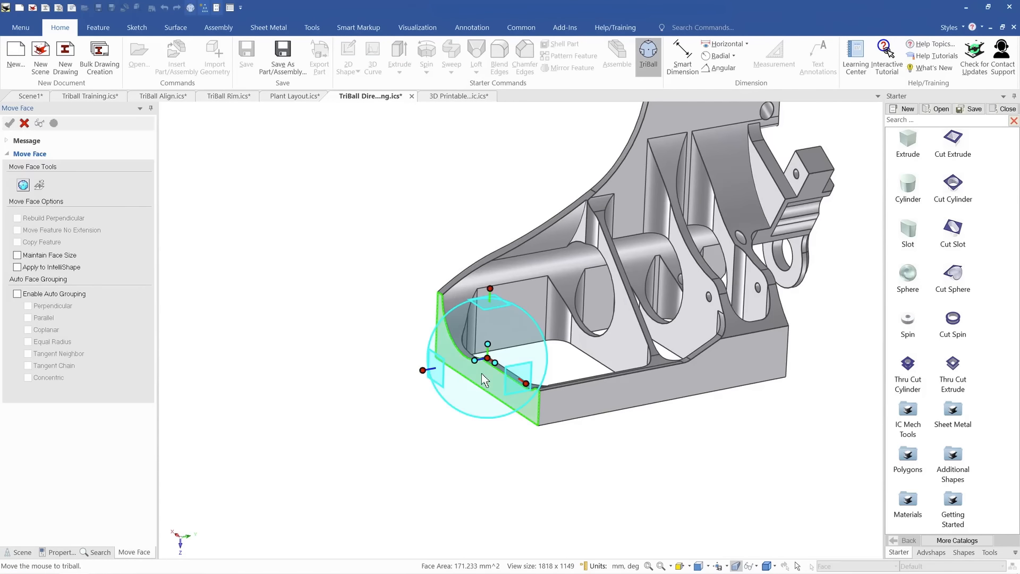
{"action": "scroll", "coordinate": [485, 373], "scroll_direction": "up", "scroll_amount": 2}
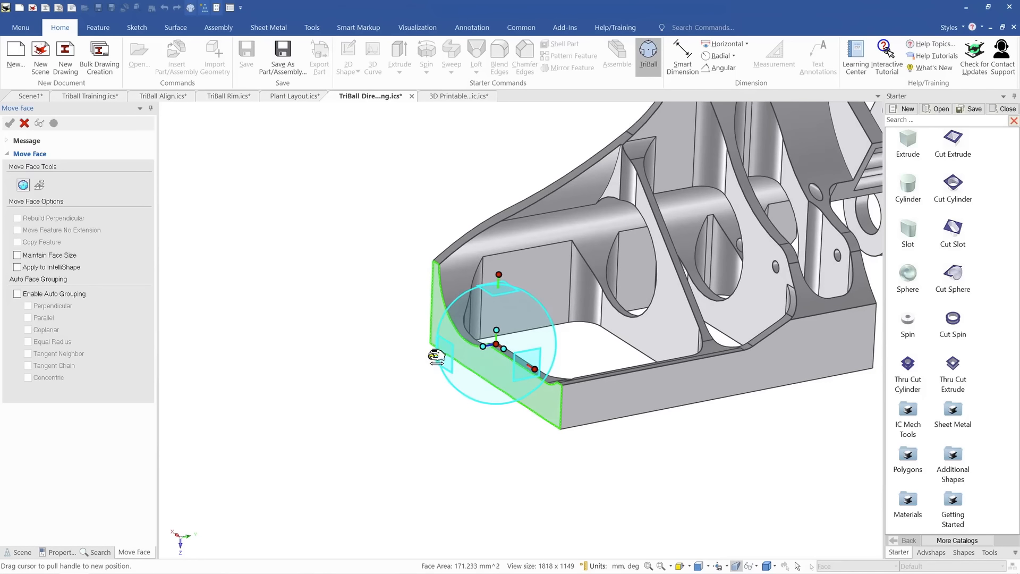
{"action": "mouse_move", "coordinate": [431, 357]}
{"action": "left_mouse_down"}
{"action": "mouse_move", "coordinate": [400, 362]}
{"action": "mouse_move", "coordinate": [431, 361]}
{"action": "left_mouse_up"}
{"action": "type", "text": "6"}
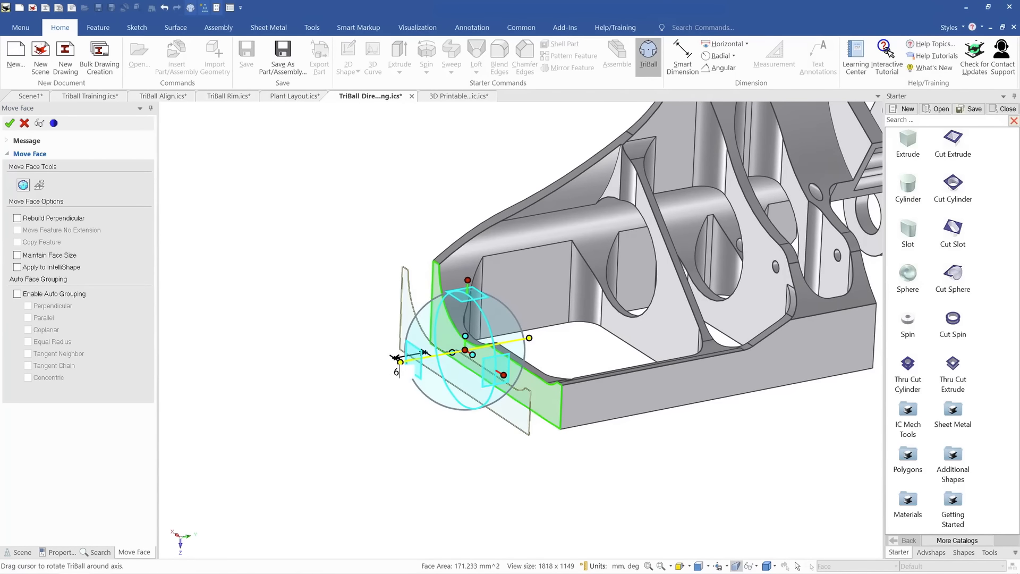
{"action": "key", "text": "Return"}
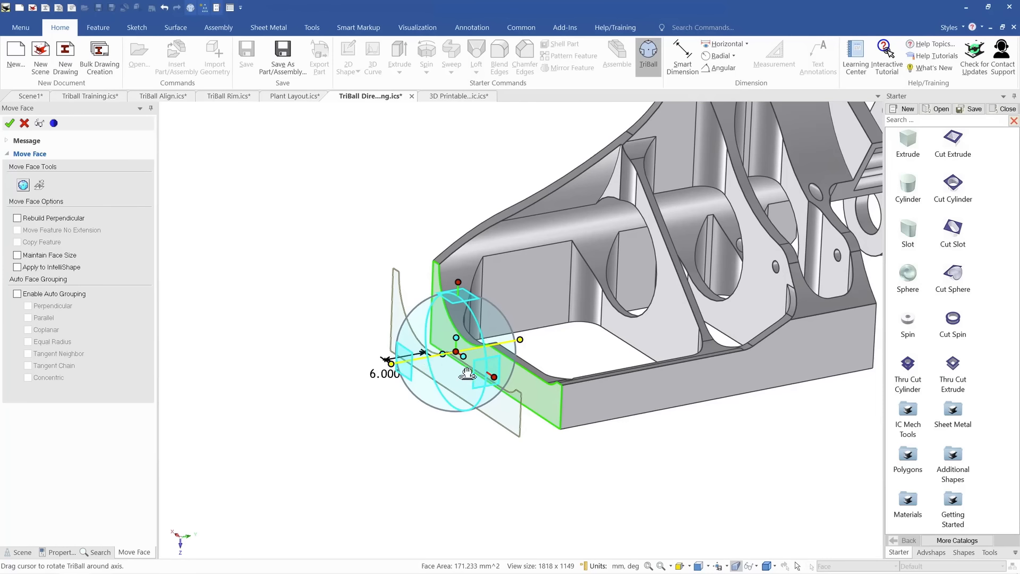
Rotate the moved end face 15° about the horizontal axis along its length and apply the face move
{"action": "left_click", "coordinate": [495, 377]}
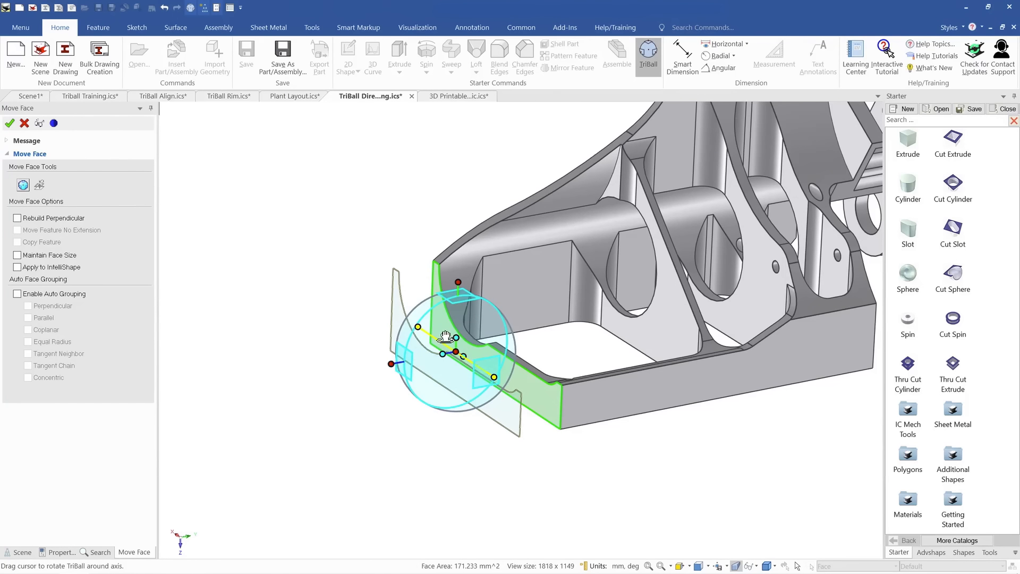
{"action": "left_click_drag", "start_coordinate": [445, 332], "coordinate": [452, 331]}
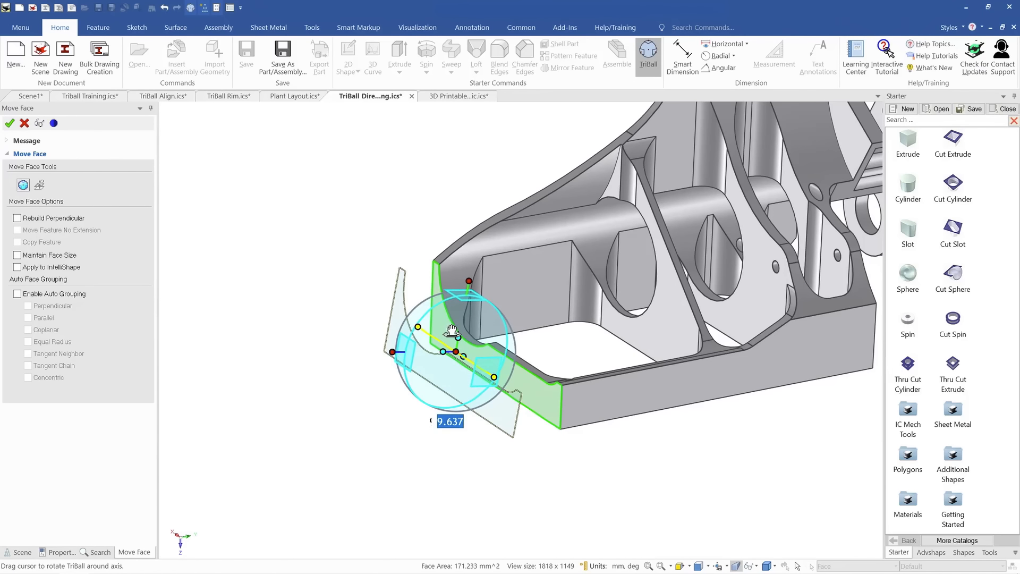
{"action": "type", "text": "15"}
{"action": "key", "text": "Return"}
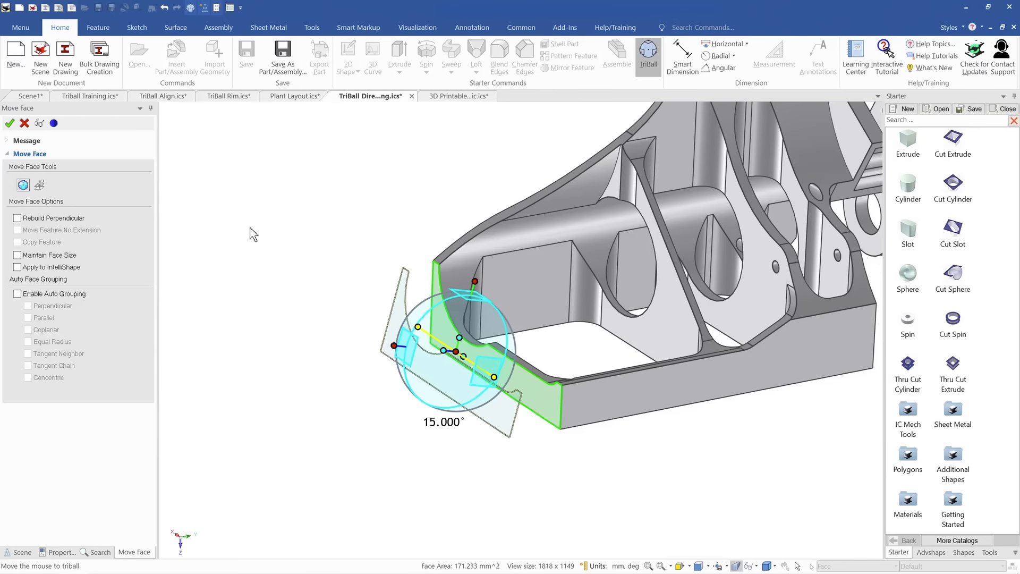
{"action": "left_click", "coordinate": [10, 124]}
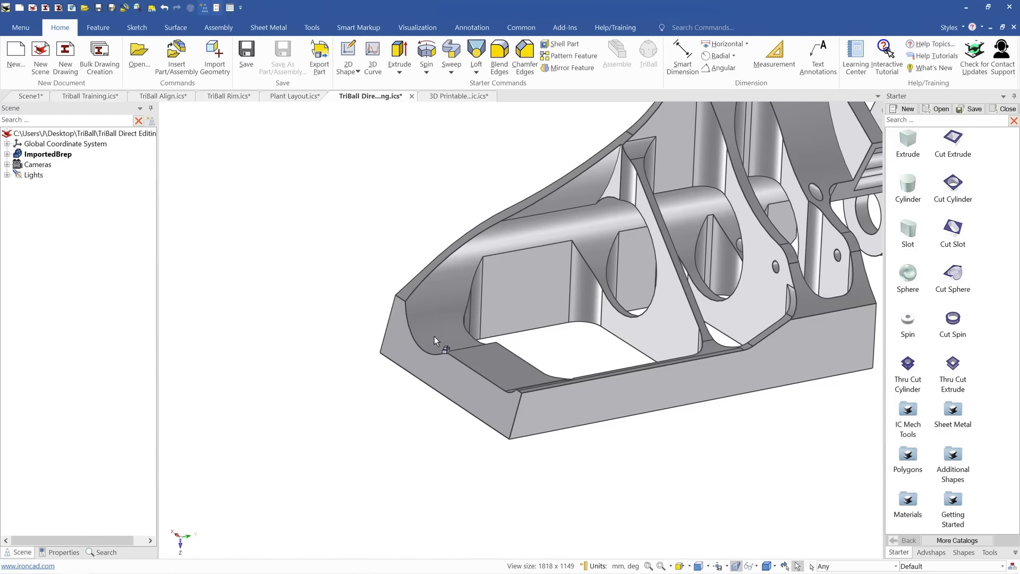
{"action": "mouse_move", "coordinate": [435, 337]}
{"action": "middle_mouse_down"}
{"action": "mouse_move", "coordinate": [450, 344]}
{"action": "mouse_move", "coordinate": [410, 328]}
{"action": "mouse_move", "coordinate": [451, 346]}
{"action": "mouse_move", "coordinate": [420, 335]}
{"action": "mouse_move", "coordinate": [431, 358]}
{"action": "mouse_move", "coordinate": [430, 346]}
{"action": "middle_mouse_up"}
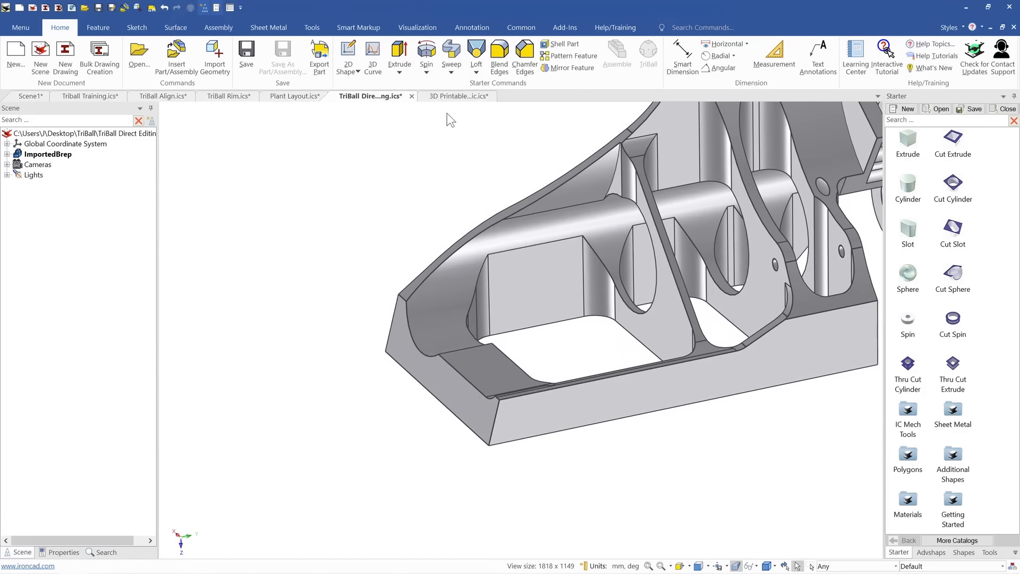
In the 3D Printable Fabric scene, select the whole red link assembly and activate the TriBall on it
{"action": "left_click", "coordinate": [452, 96]}
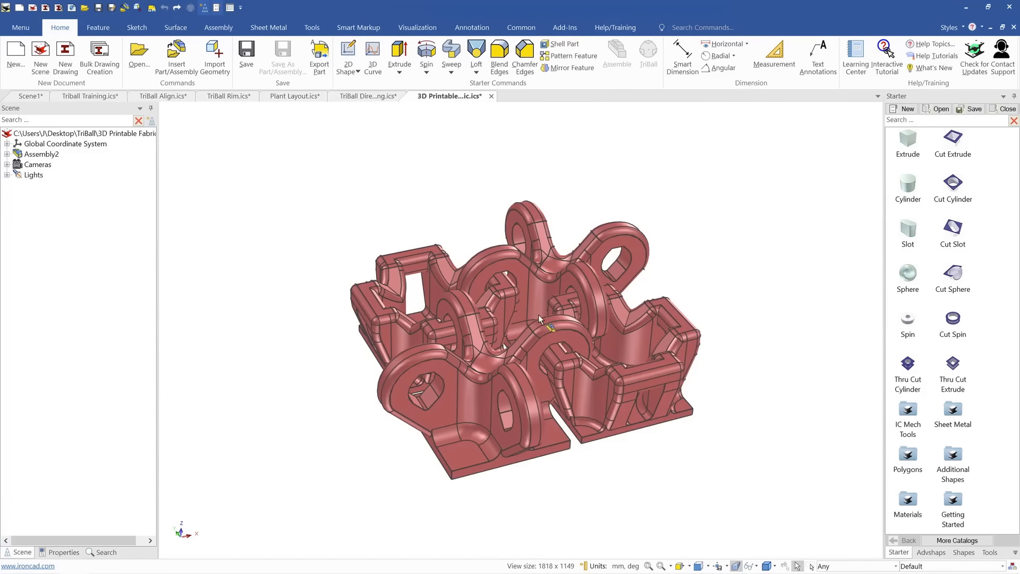
{"action": "scroll", "coordinate": [528, 358], "scroll_direction": "down", "scroll_amount": 2}
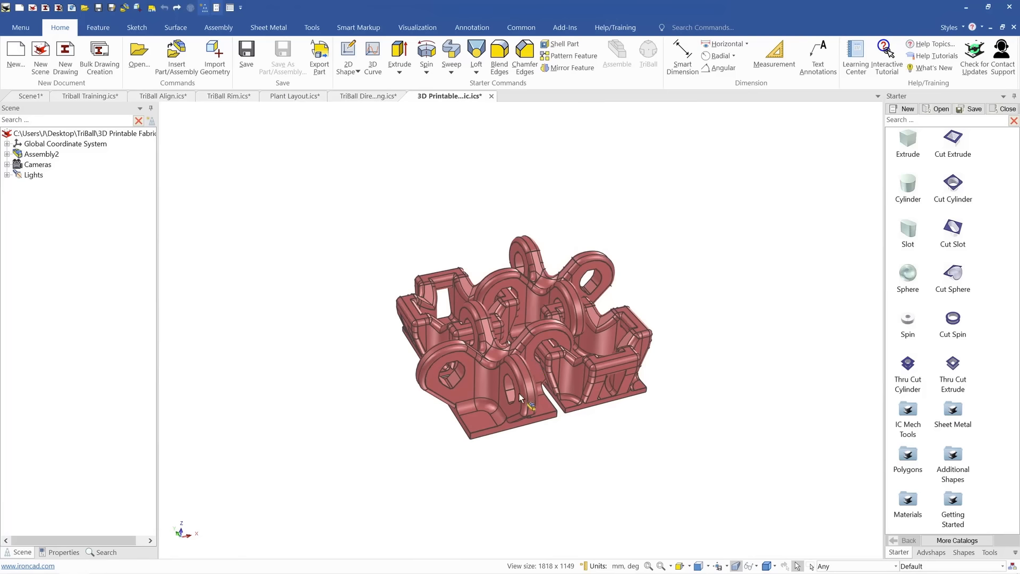
{"action": "middle_click_drag", "start_coordinate": [518, 393], "coordinate": [525, 478]}
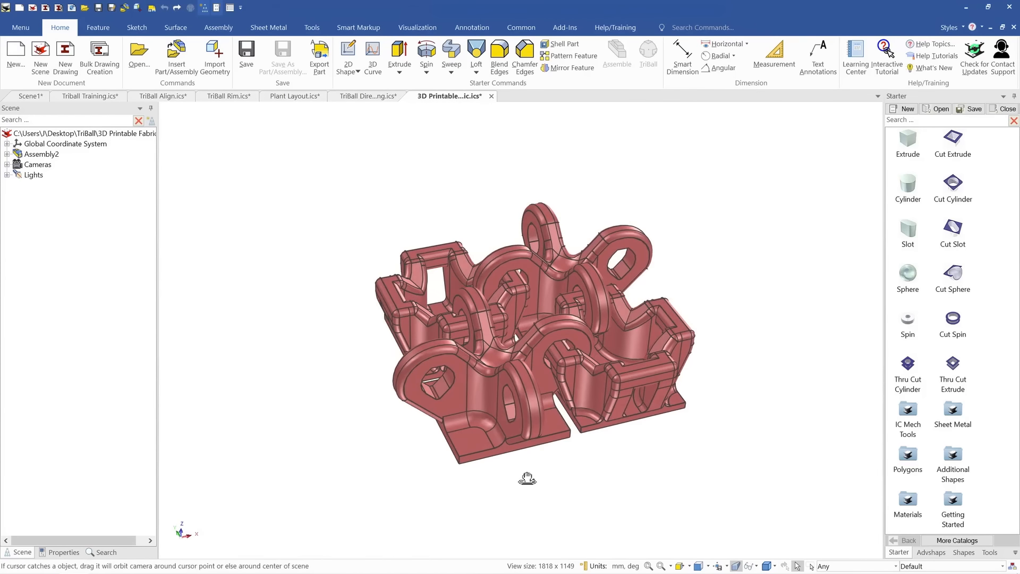
{"action": "scroll", "coordinate": [532, 388], "scroll_direction": "down", "scroll_amount": 4}
{"action": "scroll", "coordinate": [536, 320], "scroll_direction": "down", "scroll_amount": 2}
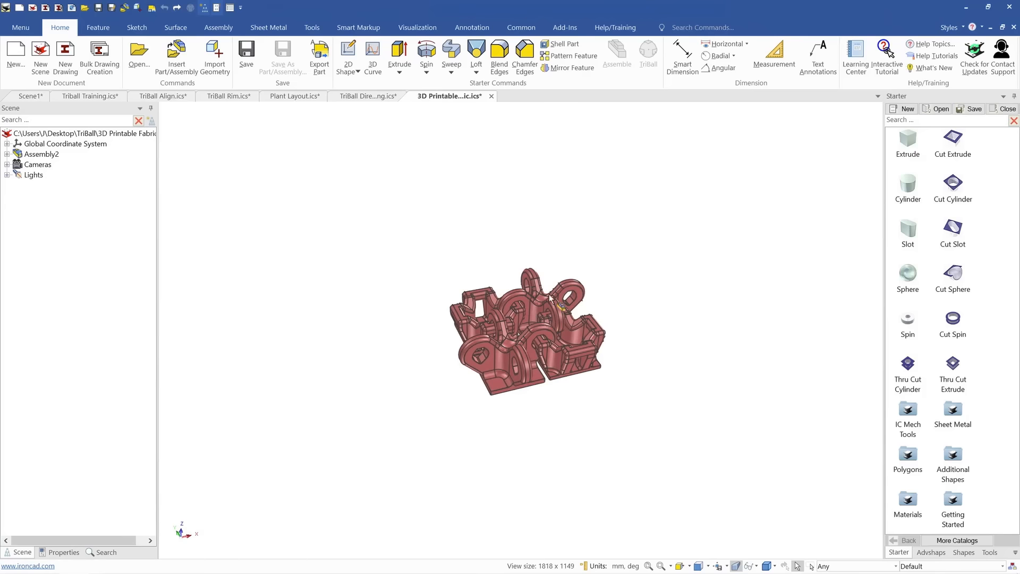
{"action": "scroll", "coordinate": [546, 321], "scroll_direction": "up", "scroll_amount": 2}
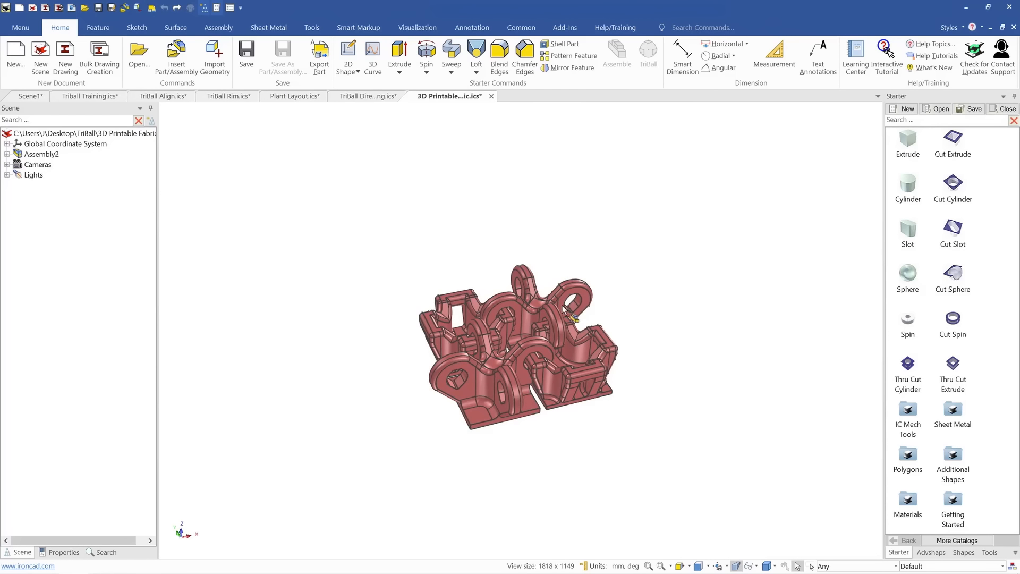
{"action": "left_click", "coordinate": [543, 322]}
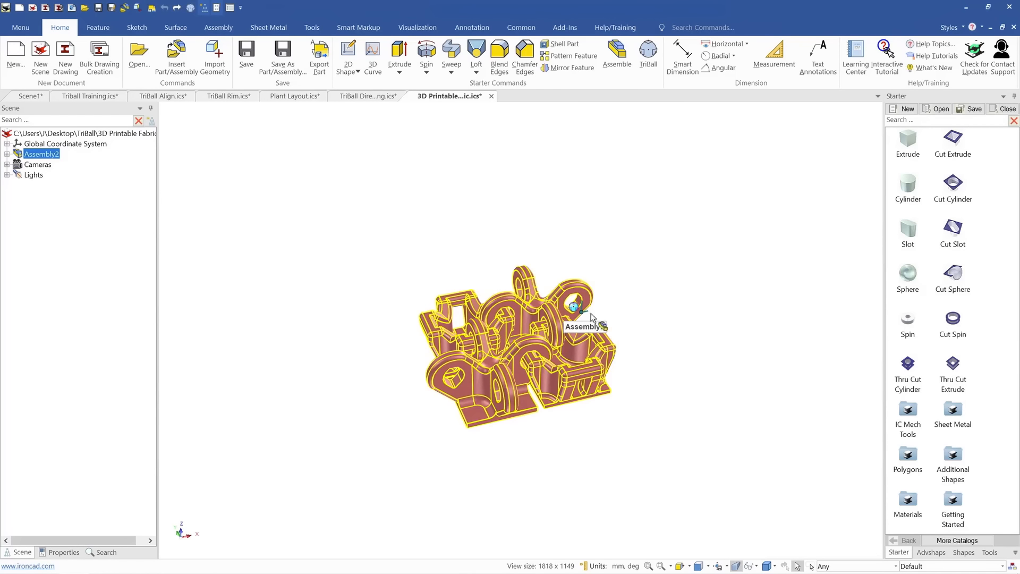
{"action": "key", "text": "F10"}
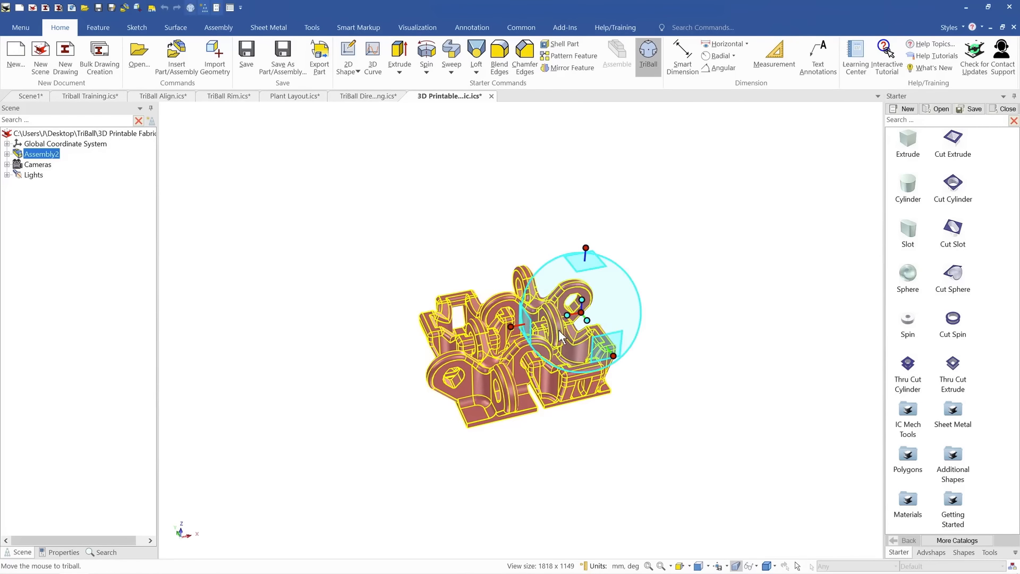
Create a rectangular pattern of the link assembly in the horizontal plane, 10 by 5 instances spaced 22 mm in both directions
{"action": "scroll", "coordinate": [580, 313], "scroll_direction": "down", "scroll_amount": 1}
{"action": "scroll", "coordinate": [579, 312], "scroll_direction": "up", "scroll_amount": 1}
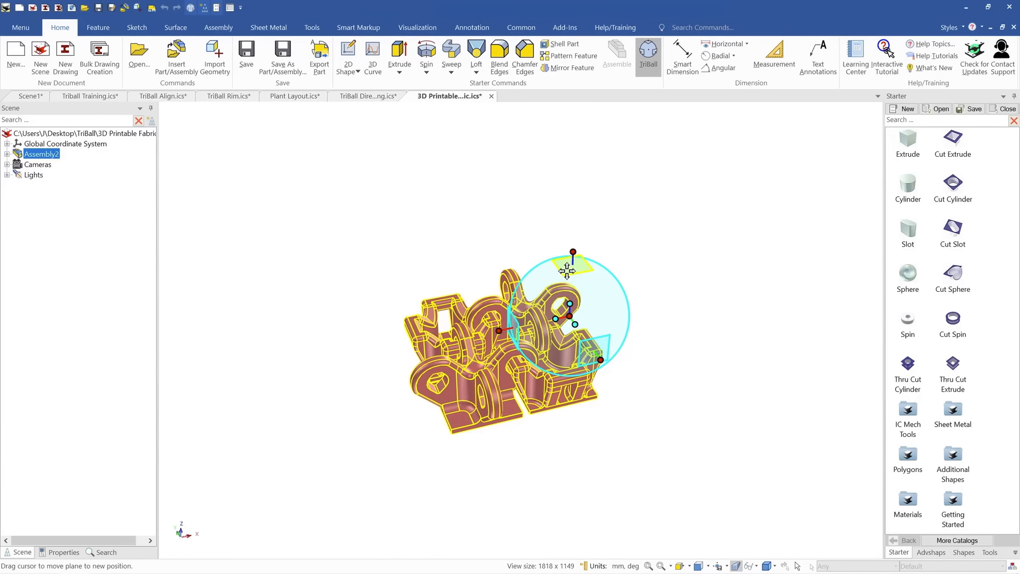
{"action": "left_click_drag", "start_coordinate": [567, 271], "coordinate": [673, 197]}
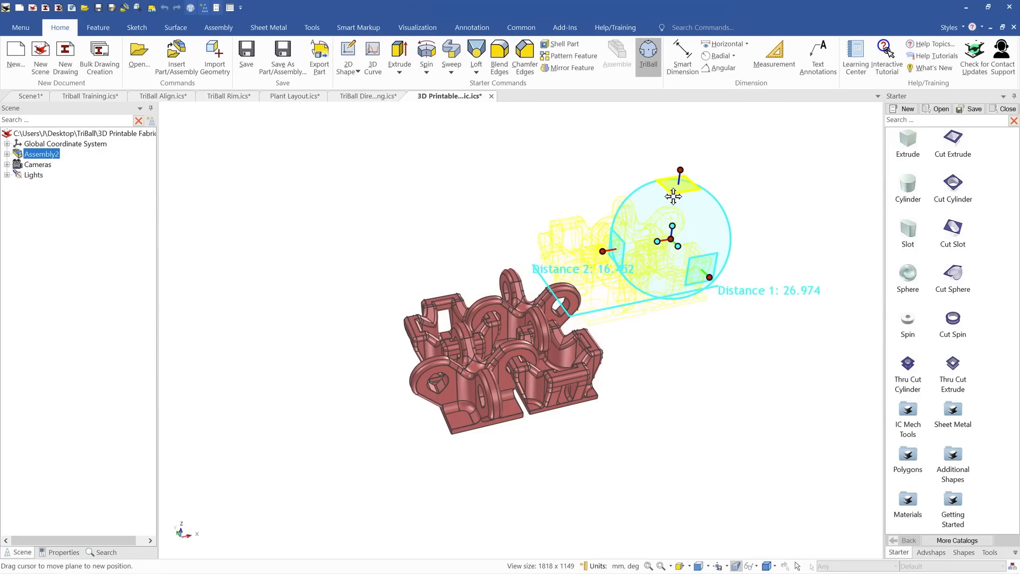
{"action": "right_click_drag", "start_coordinate": [673, 197], "coordinate": [675, 206]}
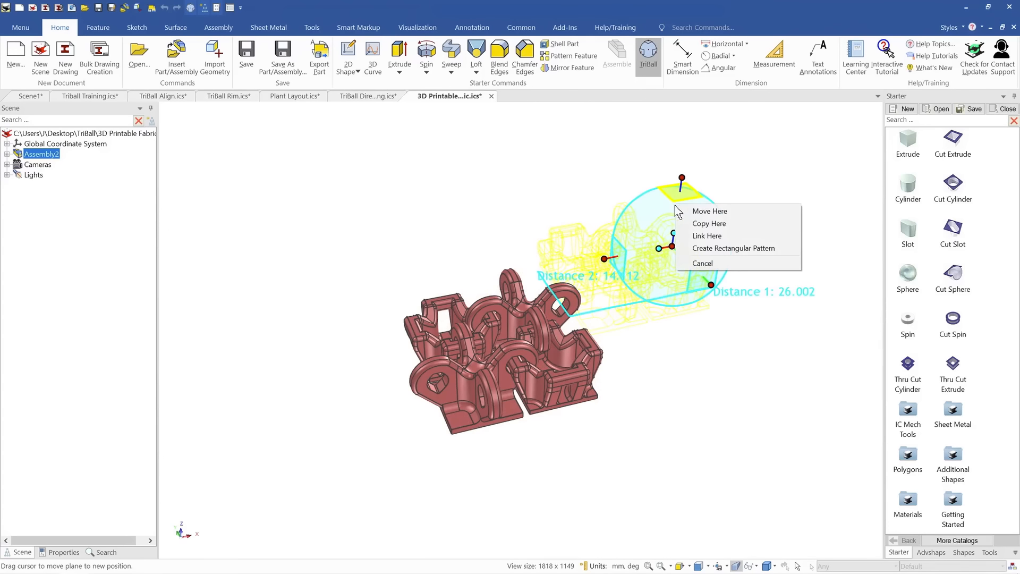
{"action": "left_click", "coordinate": [758, 248]}
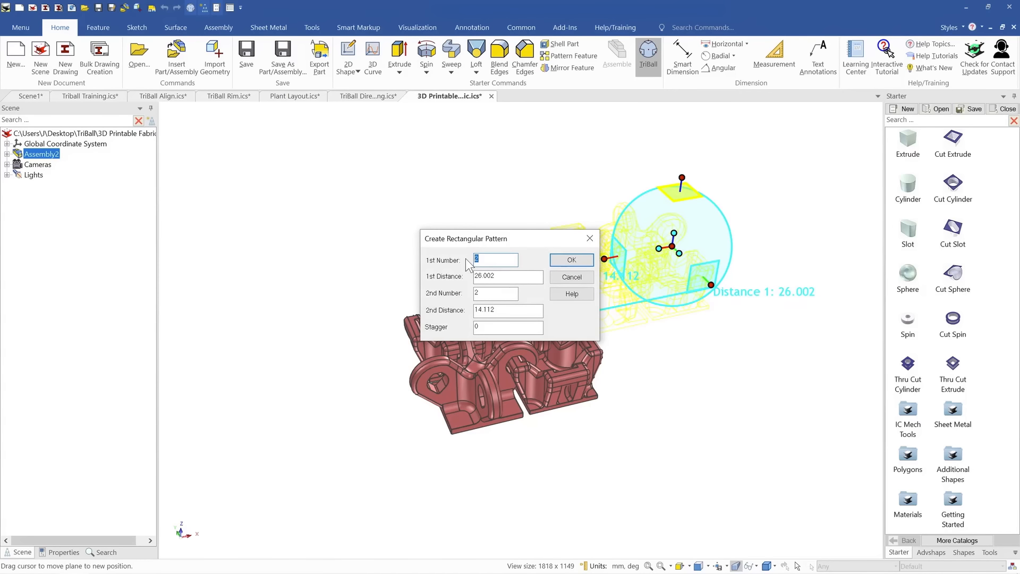
{"action": "type", "text": "10"}
{"action": "left_click", "coordinate": [554, 261]}
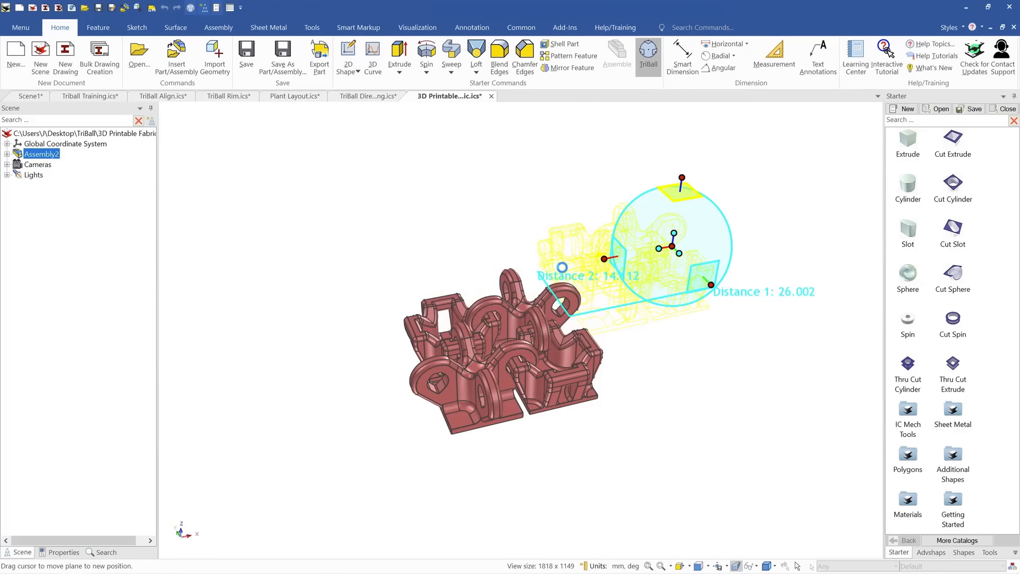
{"action": "scroll", "coordinate": [576, 266], "scroll_direction": "down", "scroll_amount": 3}
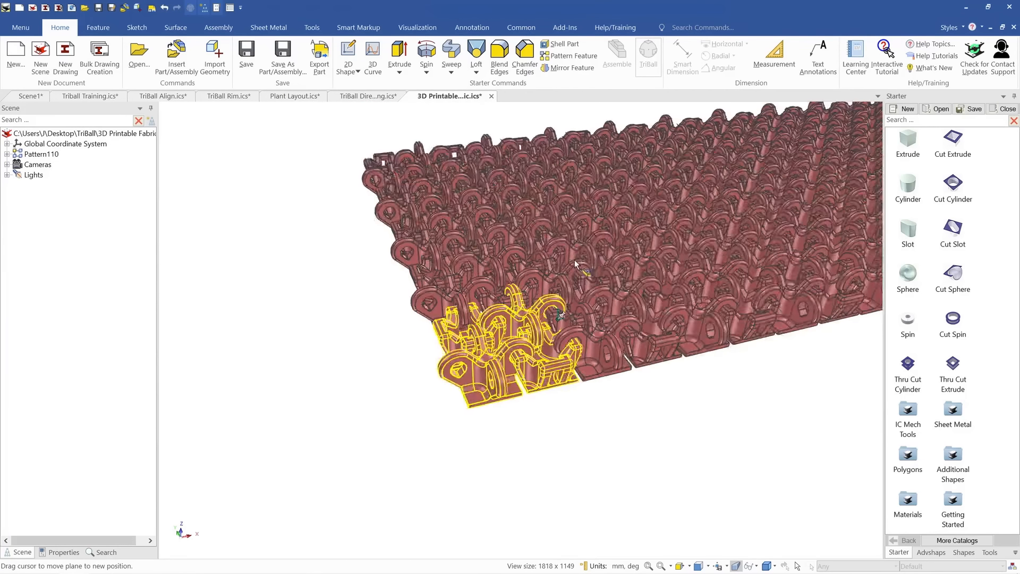
{"action": "left_click", "coordinate": [626, 383]}
Edit the link assembly's rectangular pattern, setting the number of instances in the first direction to 7
{"action": "middle_click_drag", "start_coordinate": [642, 293], "coordinate": [576, 294]}
{"action": "left_click", "coordinate": [513, 340]}
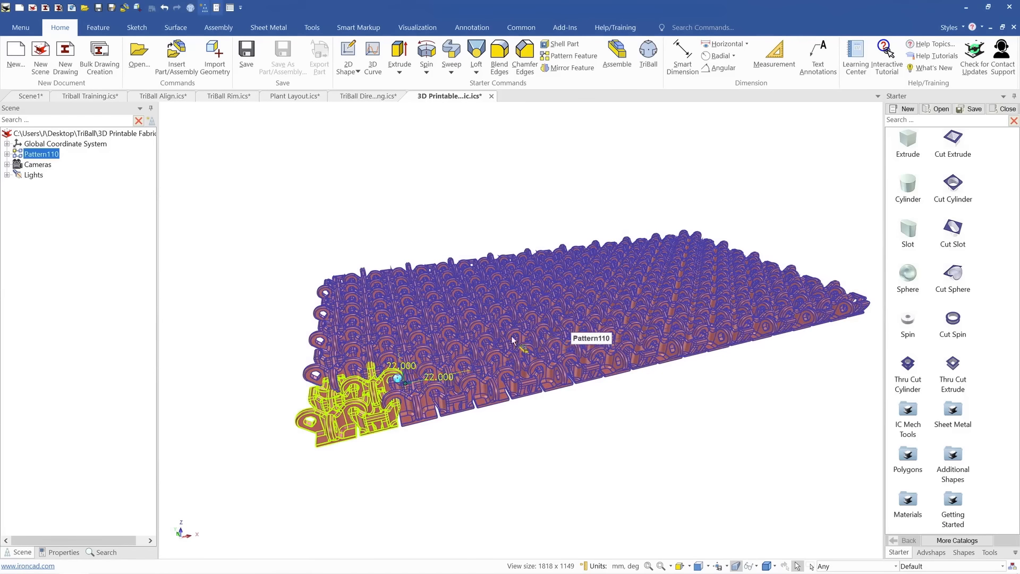
{"action": "double_click", "coordinate": [440, 377]}
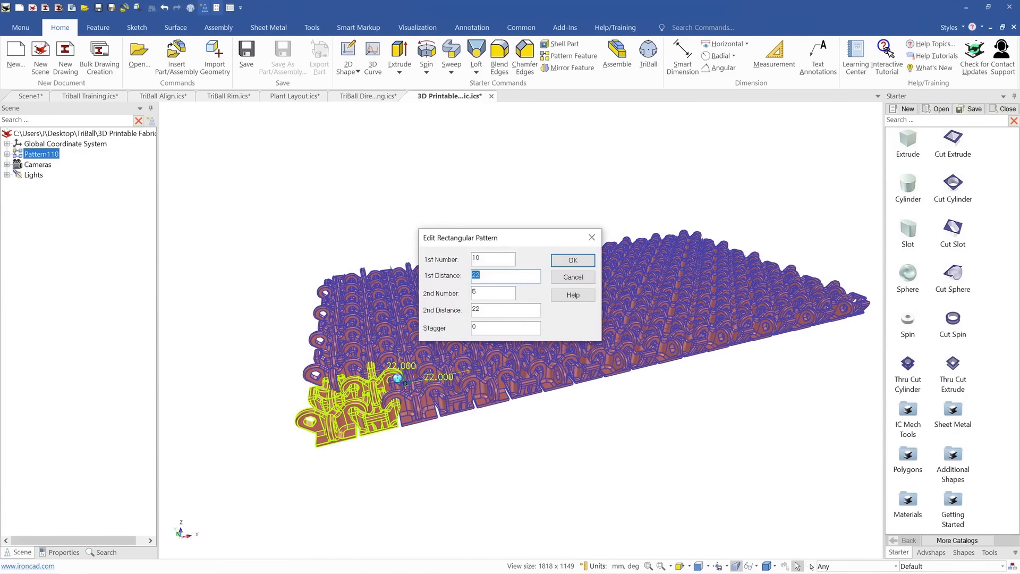
{"action": "type", "text": "7"}
{"action": "left_click", "coordinate": [572, 259]}
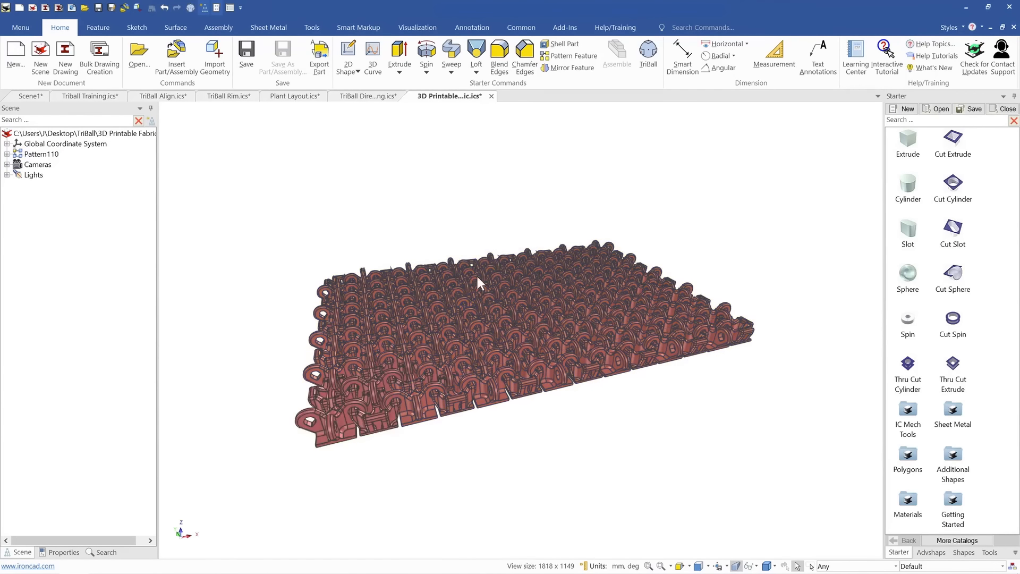
{"action": "middle_click_drag", "start_coordinate": [477, 277], "coordinate": [483, 305]}
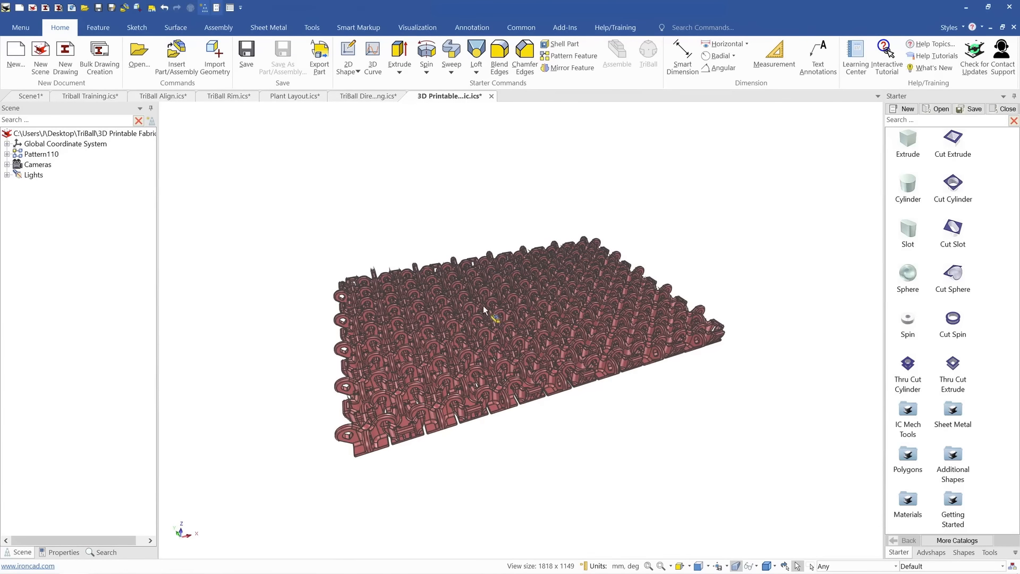
In Scene1, add a Cut Cylinder to the plate's upper face, centred on the front rounded corner
{"action": "left_click", "coordinate": [30, 98]}
{"action": "middle_click_drag", "start_coordinate": [541, 307], "coordinate": [497, 330]}
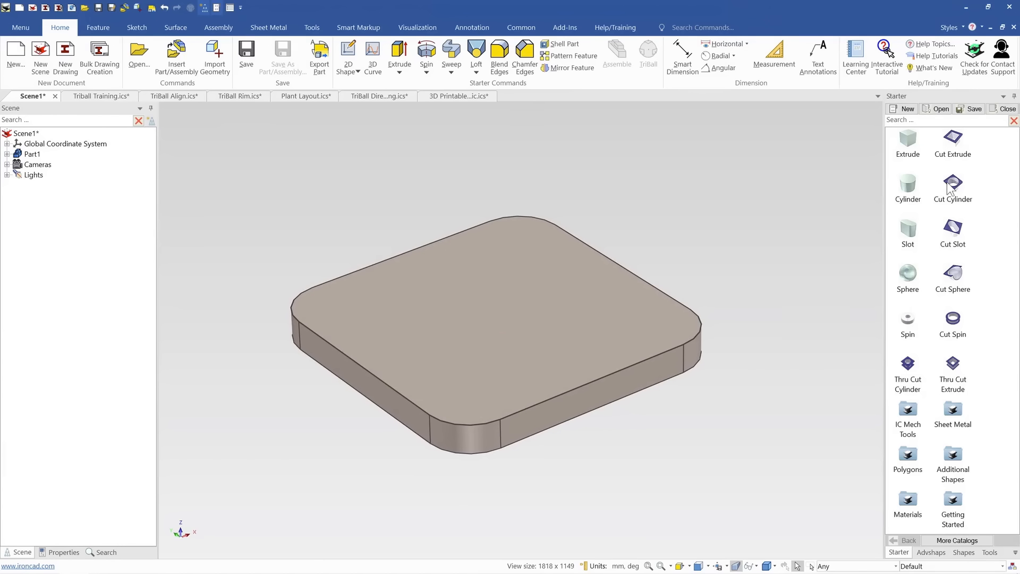
{"action": "left_click_drag", "start_coordinate": [956, 188], "coordinate": [586, 330]}
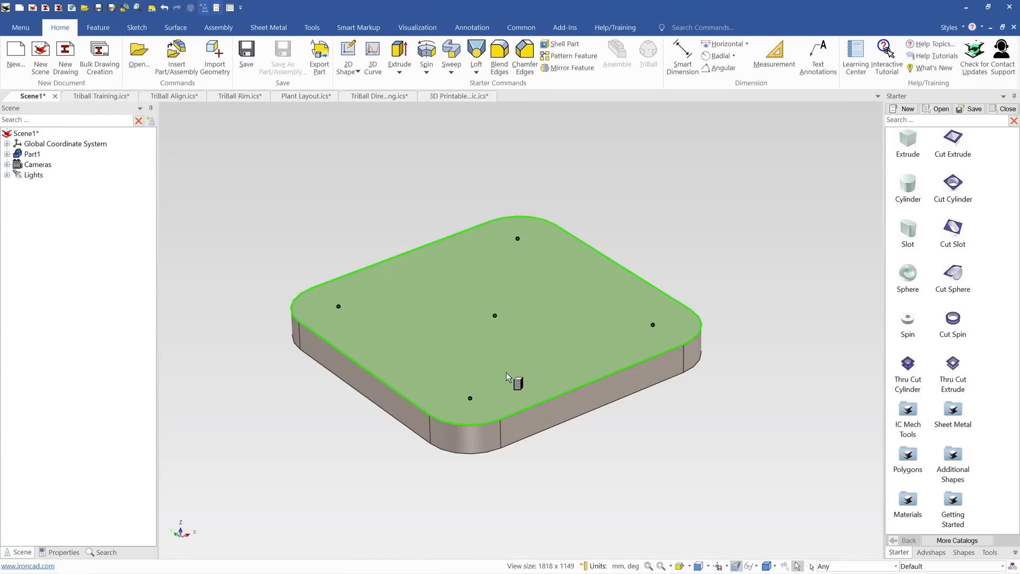
{"action": "left_click_drag", "start_coordinate": [473, 397], "coordinate": [471, 397]}
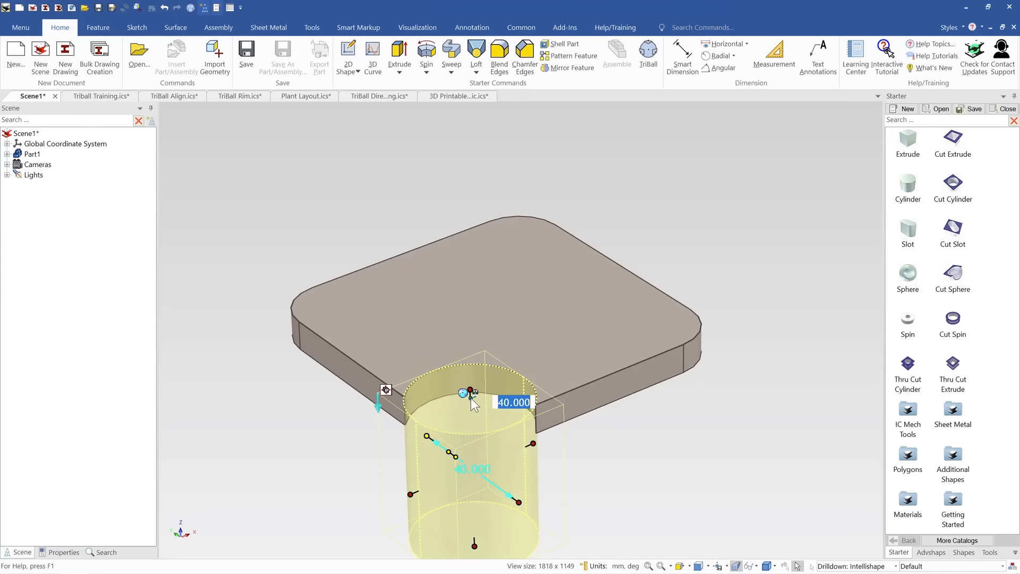
Set the diameter of the corner cut cylinder to 10 mm
{"action": "left_click_drag", "start_coordinate": [536, 443], "coordinate": [486, 455]}
{"action": "type", "text": "10"}
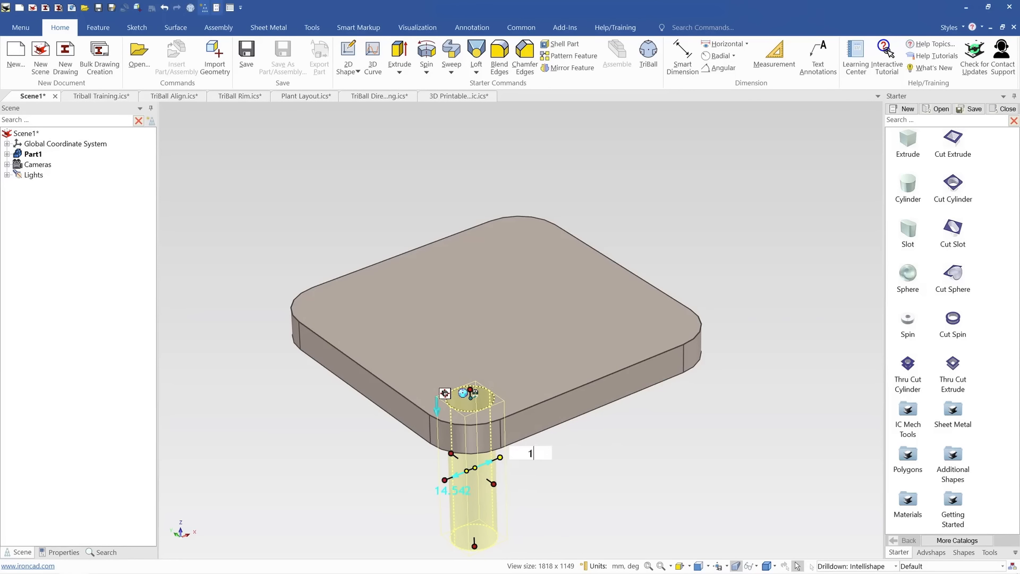
{"action": "key", "text": "Return"}
{"action": "scroll", "coordinate": [492, 411], "scroll_direction": "up", "scroll_amount": 2}
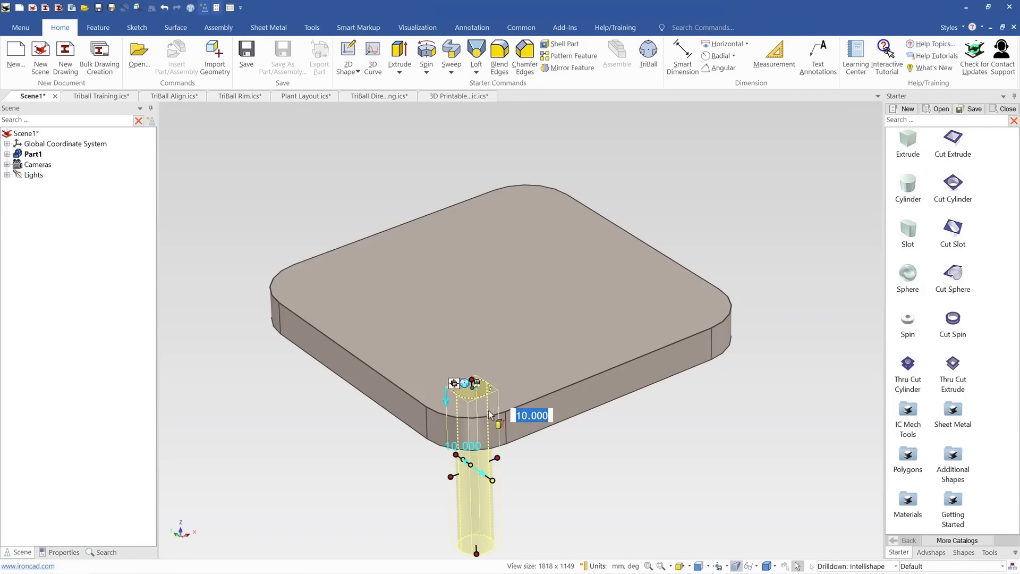
{"action": "scroll", "coordinate": [506, 363], "scroll_direction": "down", "scroll_amount": 2}
{"action": "scroll", "coordinate": [506, 362], "scroll_direction": "down", "scroll_amount": 1}
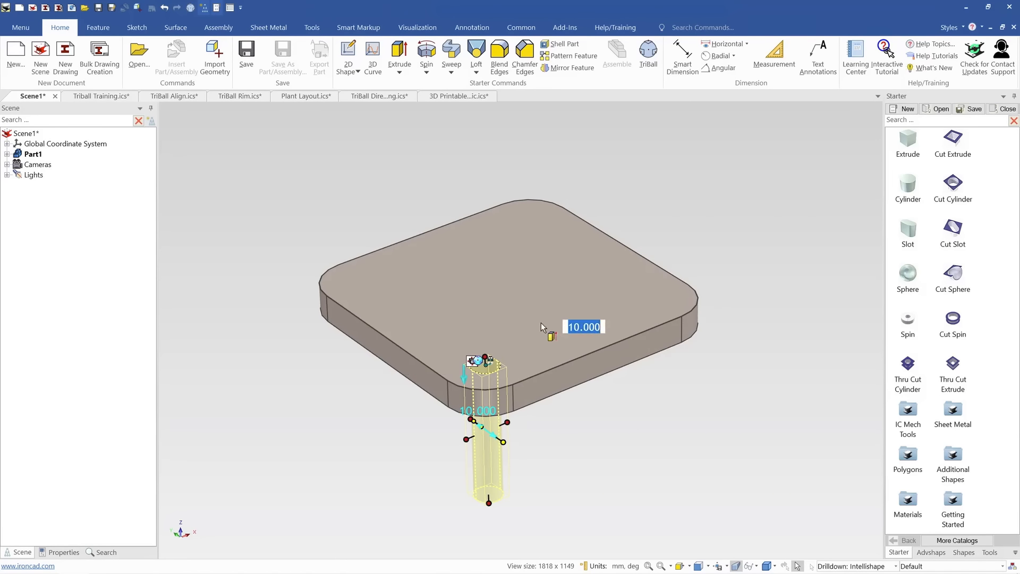
Use the TriBall to place linked instances of the front corner hole at the centre points of the plate's other three rounded corners
{"action": "key", "text": "F10"}
{"action": "scroll", "coordinate": [484, 351], "scroll_direction": "up", "scroll_amount": 1}
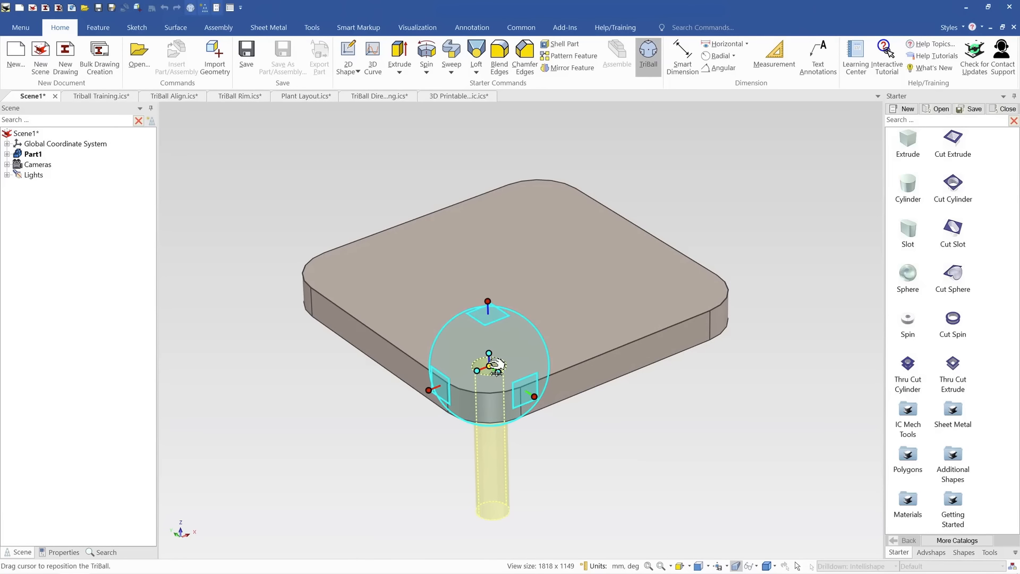
{"action": "right_click", "coordinate": [490, 366]}
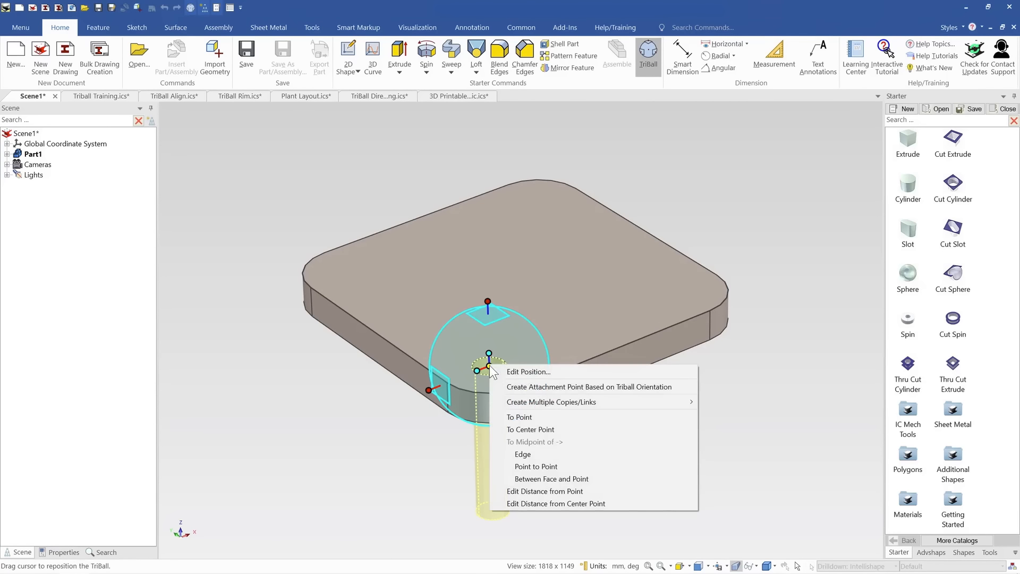
{"action": "mouse_move", "coordinate": [578, 408]}
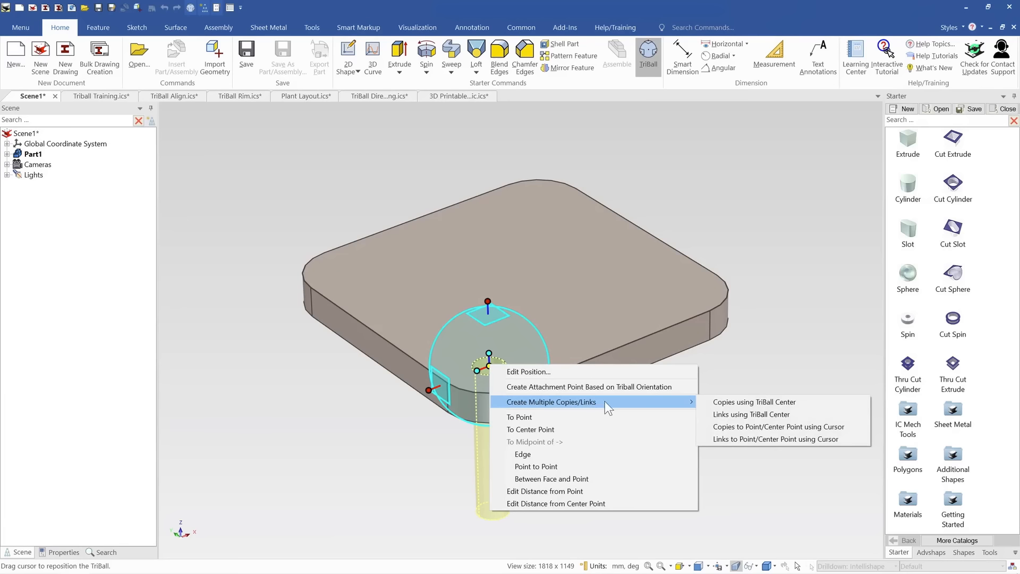
{"action": "left_click", "coordinate": [765, 439]}
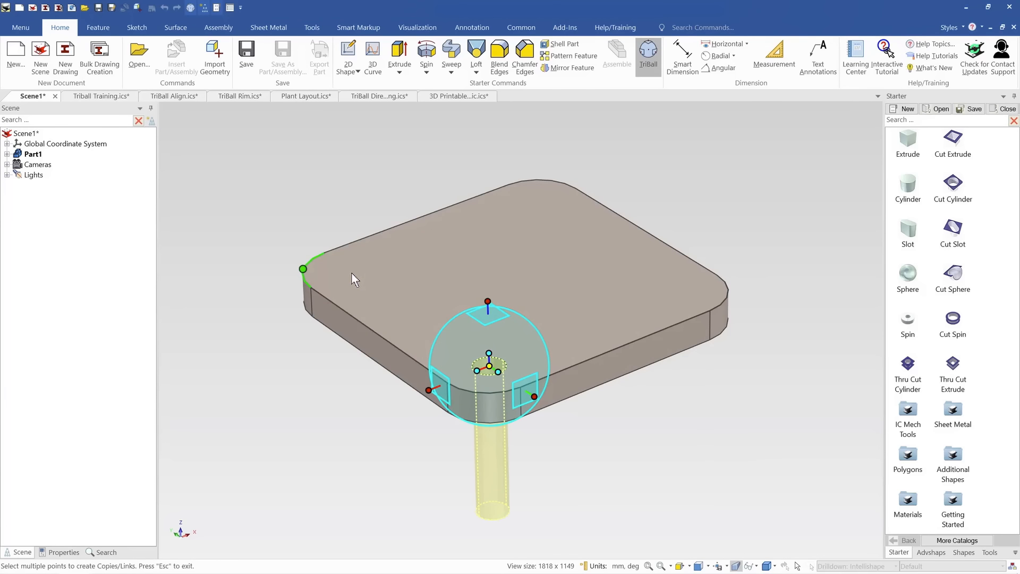
{"action": "left_click", "coordinate": [557, 183]}
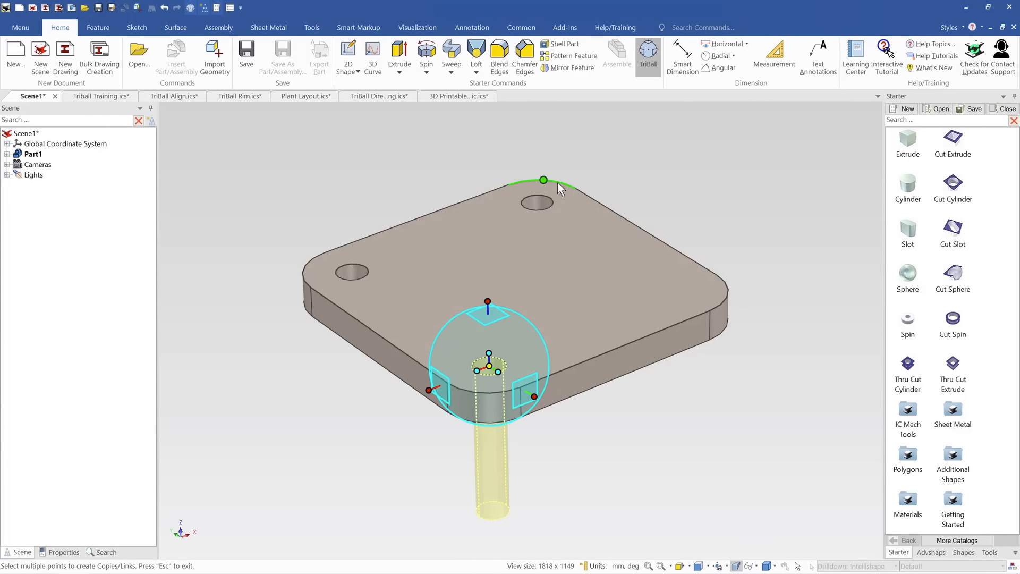
{"action": "left_click", "coordinate": [727, 308]}
{"action": "key", "text": "Escape"}
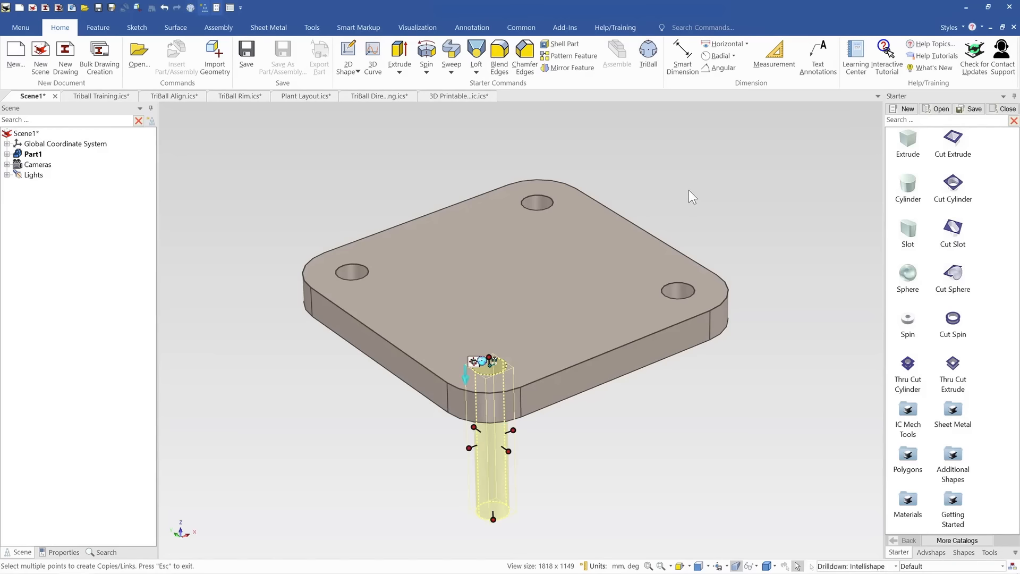
Reduce the diameter of the linked corner holes to about 6.4 mm by resizing the hole at the plate's right corner
{"action": "left_click", "coordinate": [673, 290]}
{"action": "left_click", "coordinate": [674, 290]}
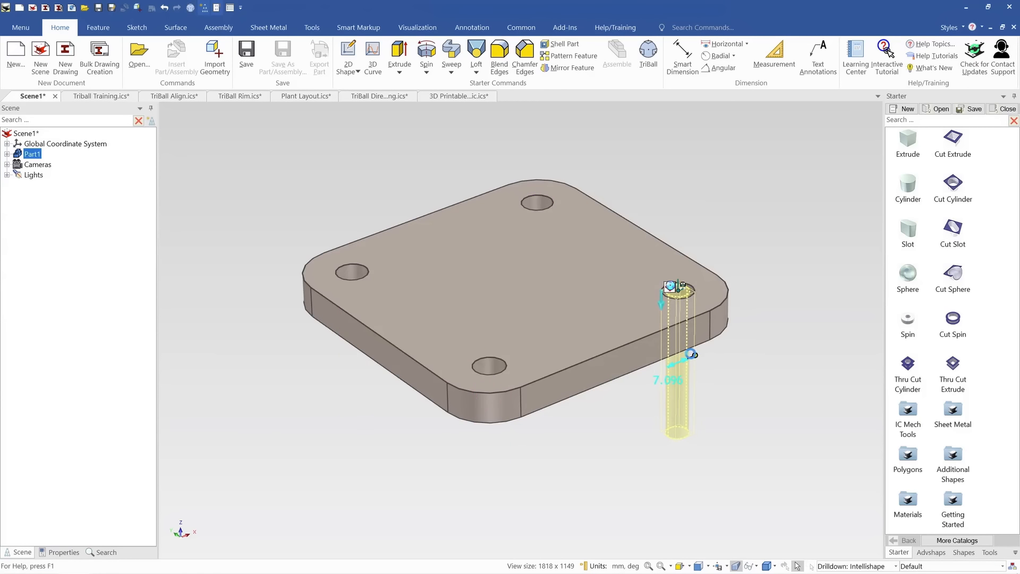
{"action": "left_click", "coordinate": [741, 237]}
Delete the three linked holes at the right, rear and left corners, keeping the one at the front corner
{"action": "left_click", "coordinate": [685, 291]}
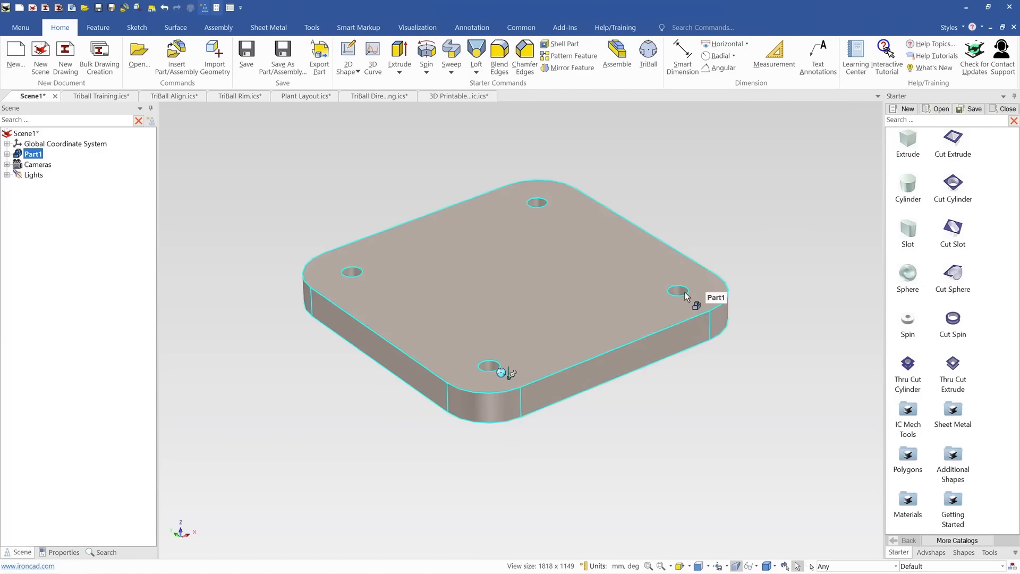
{"action": "left_click", "coordinate": [684, 292]}
{"action": "left_click", "coordinate": [538, 203], "text": "shift"}
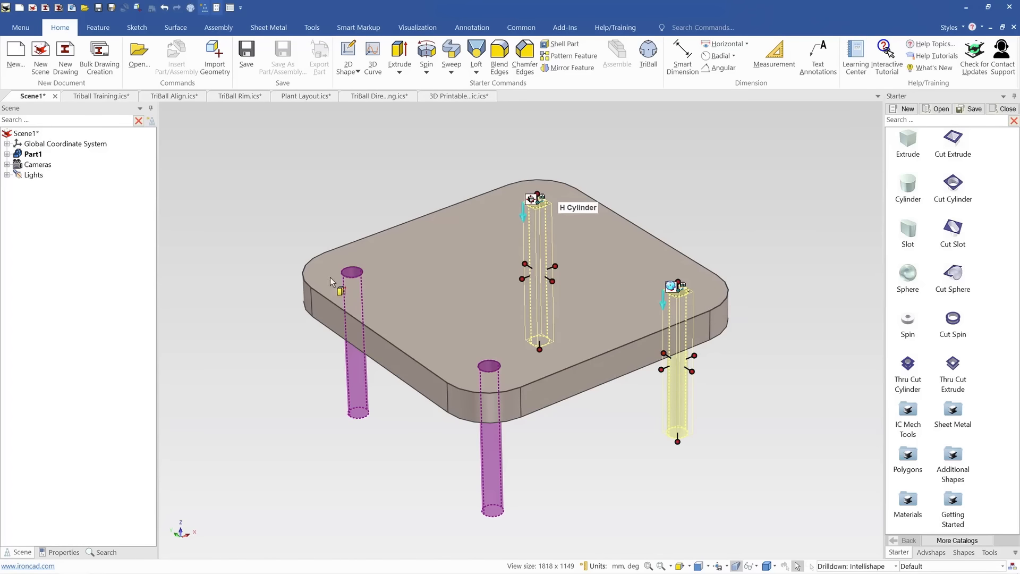
{"action": "left_click", "coordinate": [353, 275], "text": "shift"}
{"action": "key", "text": "Delete"}
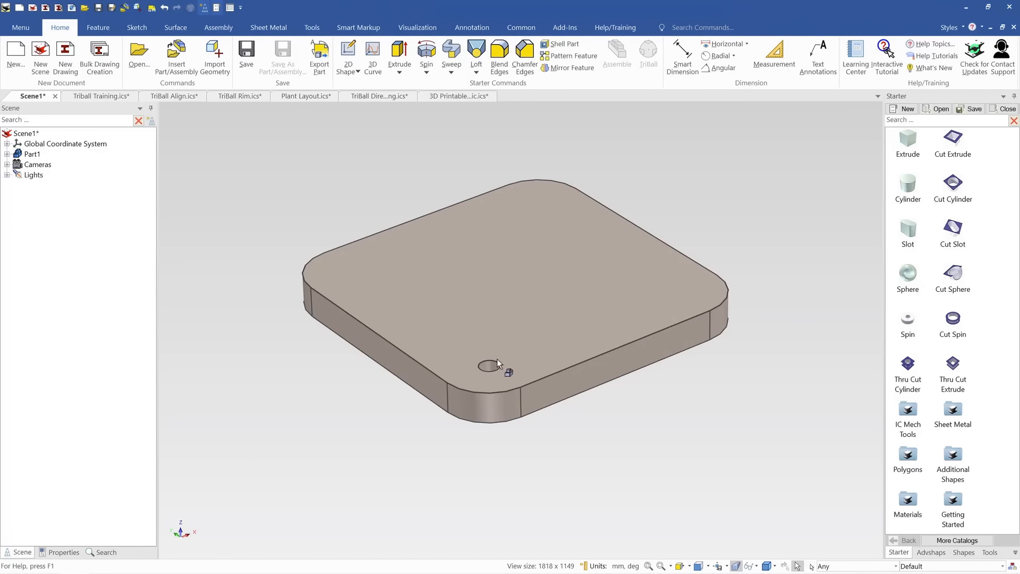
Mirror the front corner hole as a link, with the TriBall alone repositioned at the midpoint of the plate's front-left upper edge
{"action": "left_click", "coordinate": [497, 360]}
{"action": "left_click", "coordinate": [496, 359]}
{"action": "key", "text": "F10"}
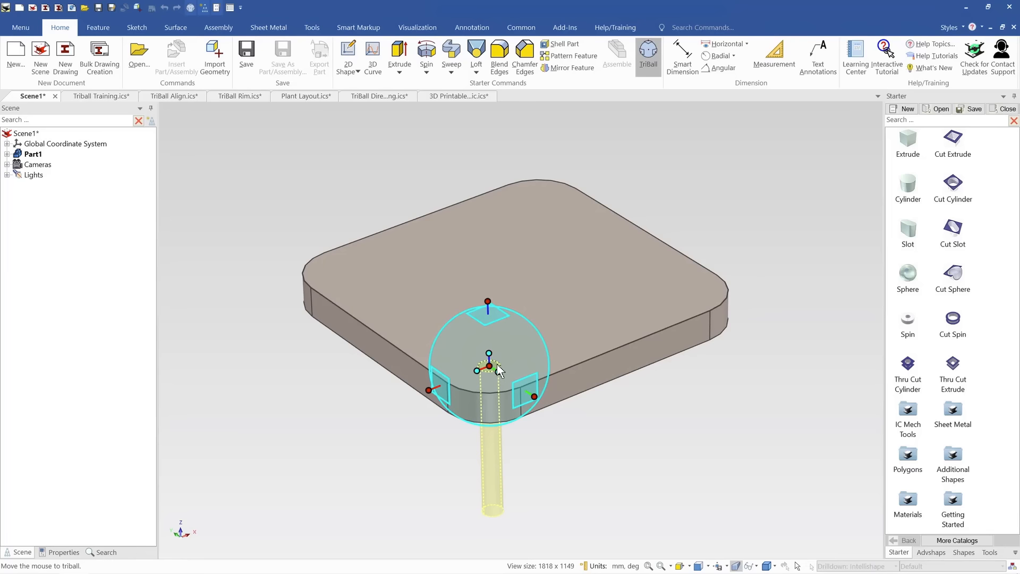
{"action": "key", "text": "space"}
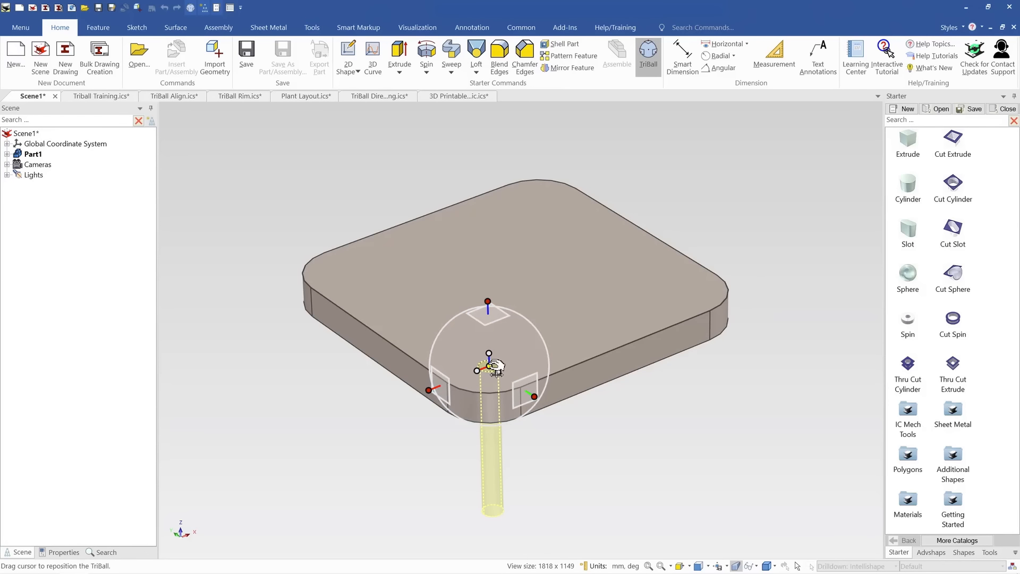
{"action": "left_click_drag", "start_coordinate": [496, 366], "coordinate": [385, 335]}
{"action": "middle_click_drag", "start_coordinate": [495, 342], "coordinate": [498, 334]}
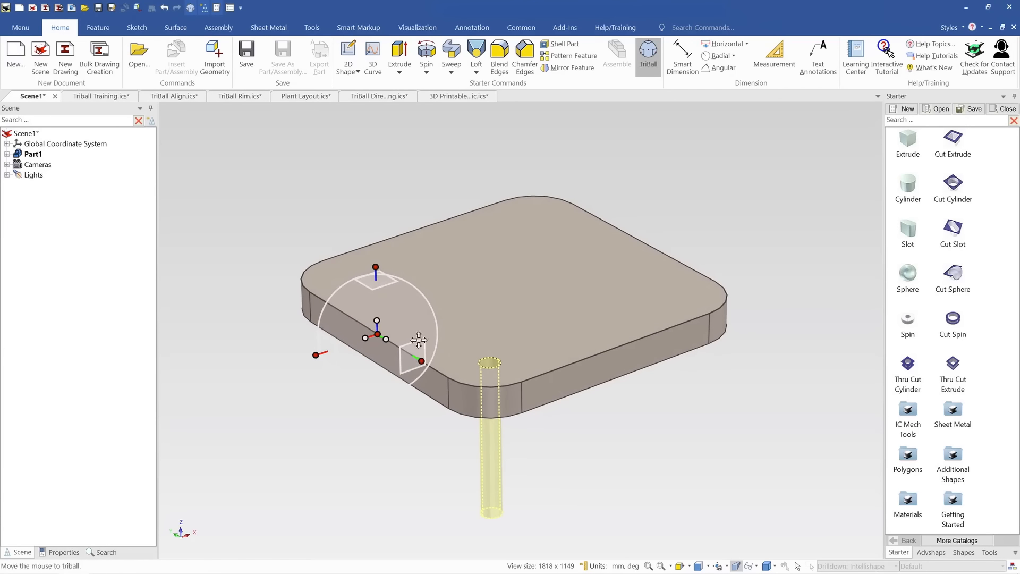
{"action": "right_click", "coordinate": [386, 339]}
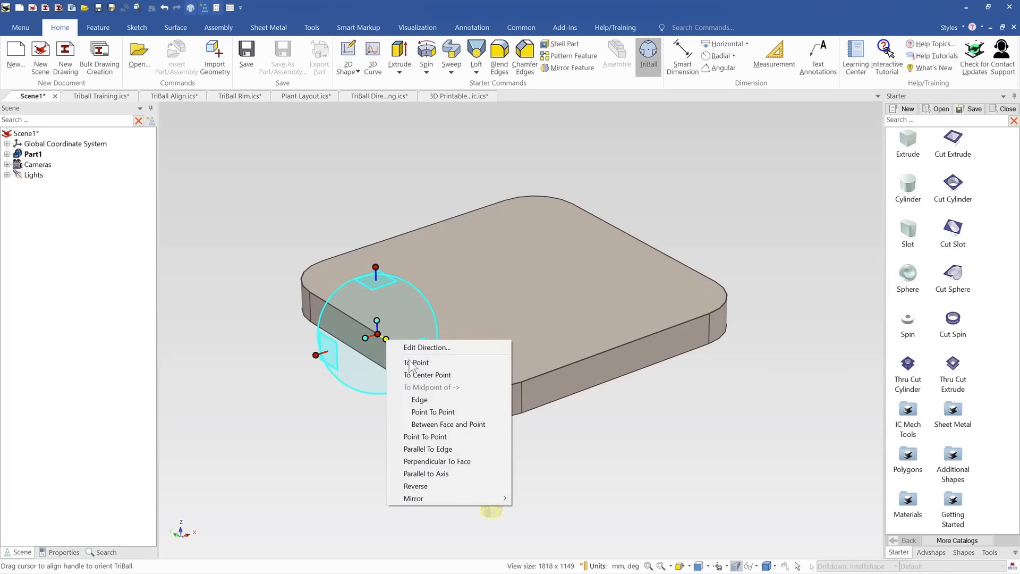
{"action": "mouse_move", "coordinate": [455, 498]}
{"action": "left_click", "coordinate": [530, 518]}
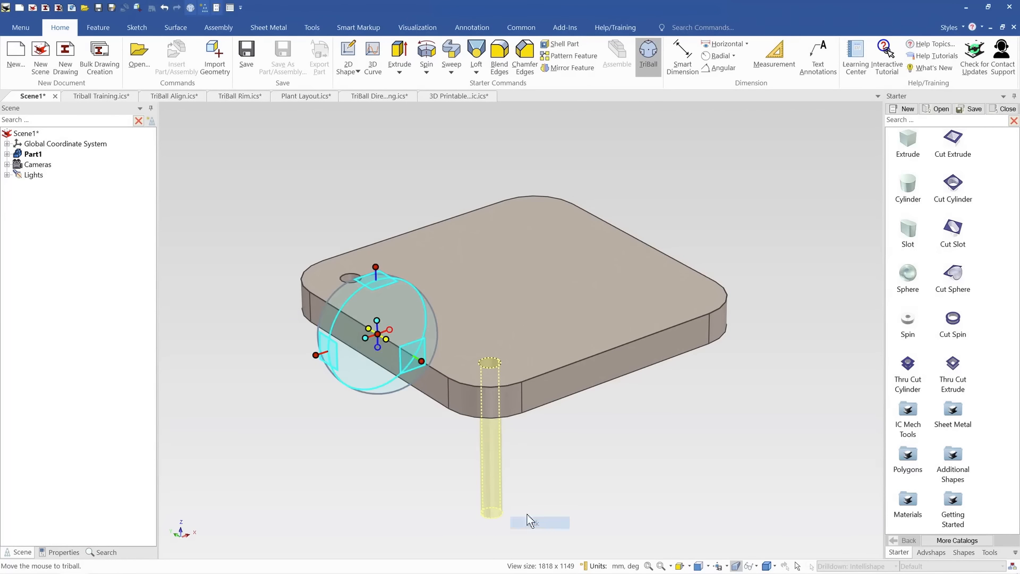
{"action": "key", "text": "F10"}
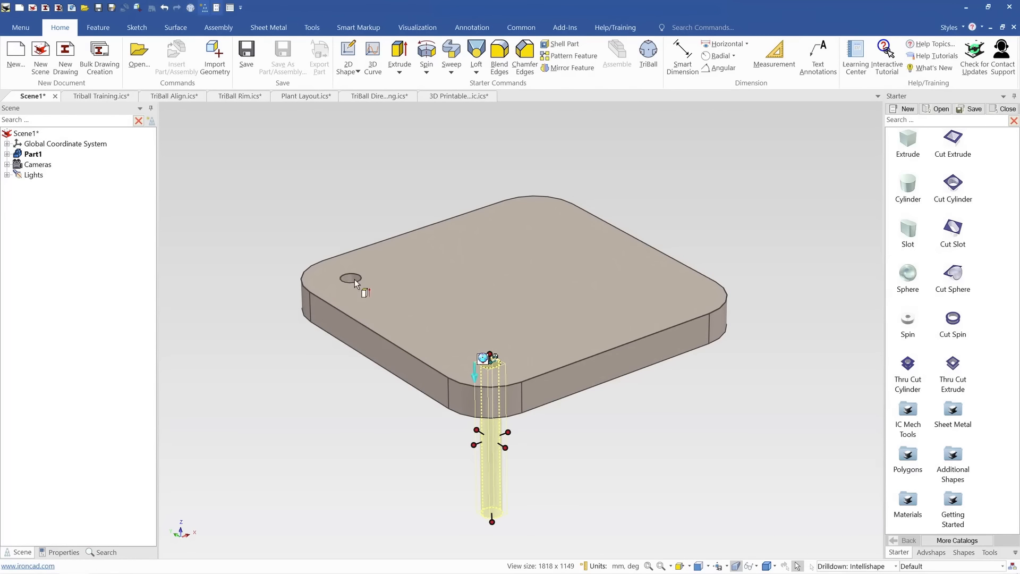
Mirror both the front and left corner holes as links, using the midpoint of the plate's front-right upper edge as the TriBall position
{"action": "left_click", "coordinate": [355, 280], "text": "shift"}
{"action": "key", "text": "F10"}
{"action": "key", "text": "space"}
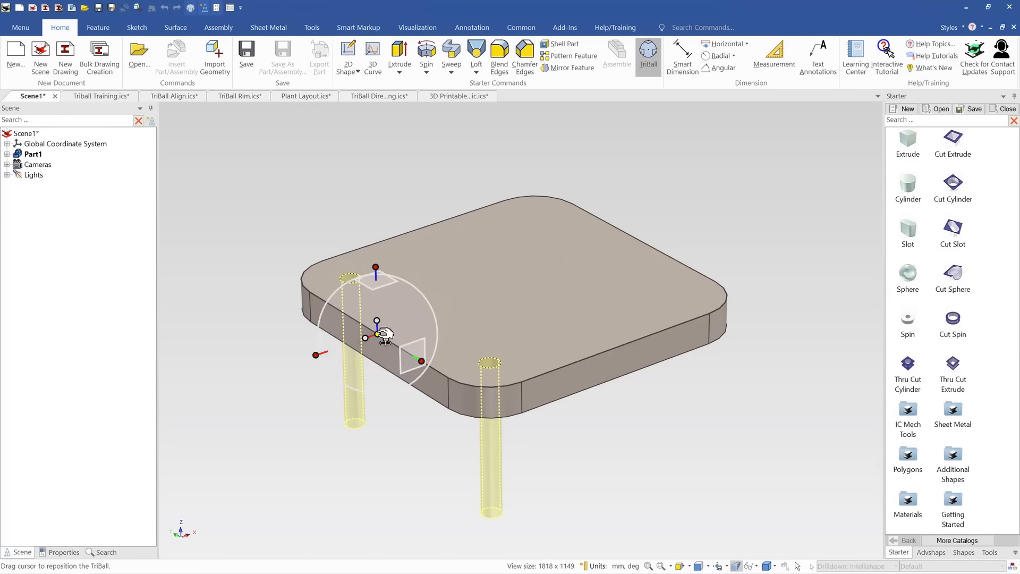
{"action": "left_click_drag", "start_coordinate": [382, 333], "coordinate": [618, 346]}
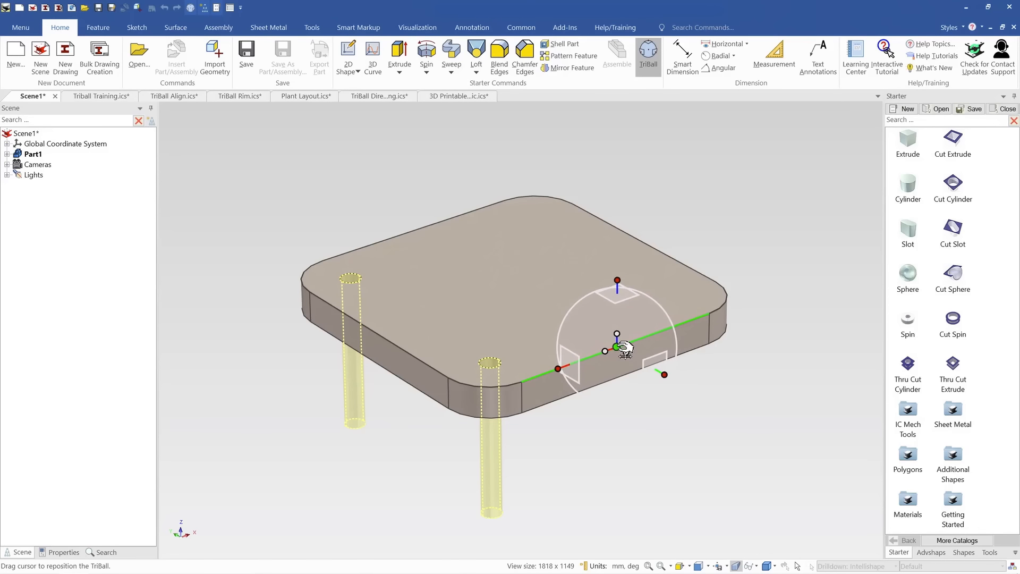
{"action": "key", "text": "space"}
{"action": "right_click", "coordinate": [604, 353]}
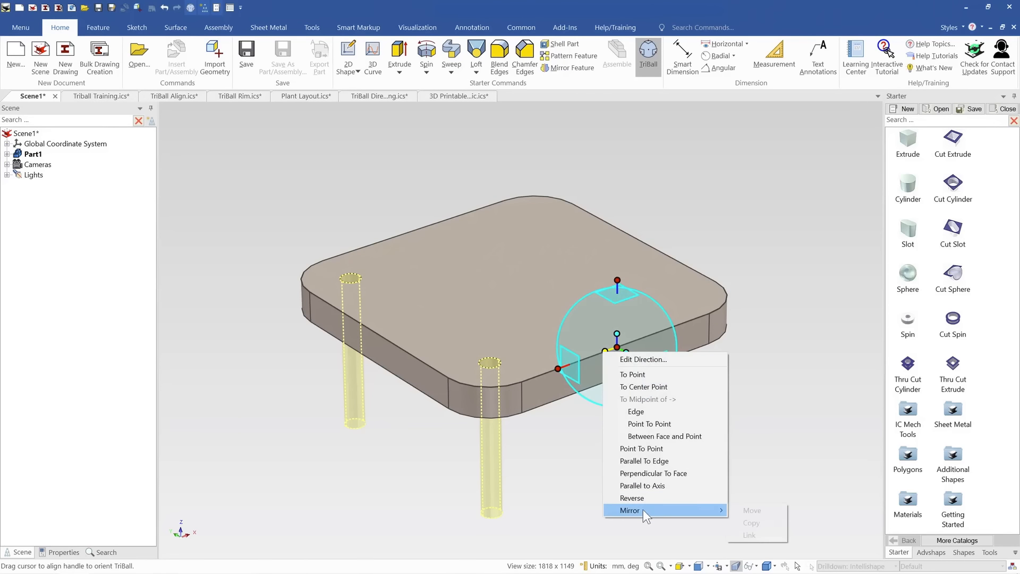
{"action": "mouse_move", "coordinate": [642, 511]}
{"action": "left_click", "coordinate": [744, 533]}
{"action": "left_click", "coordinate": [710, 505]}
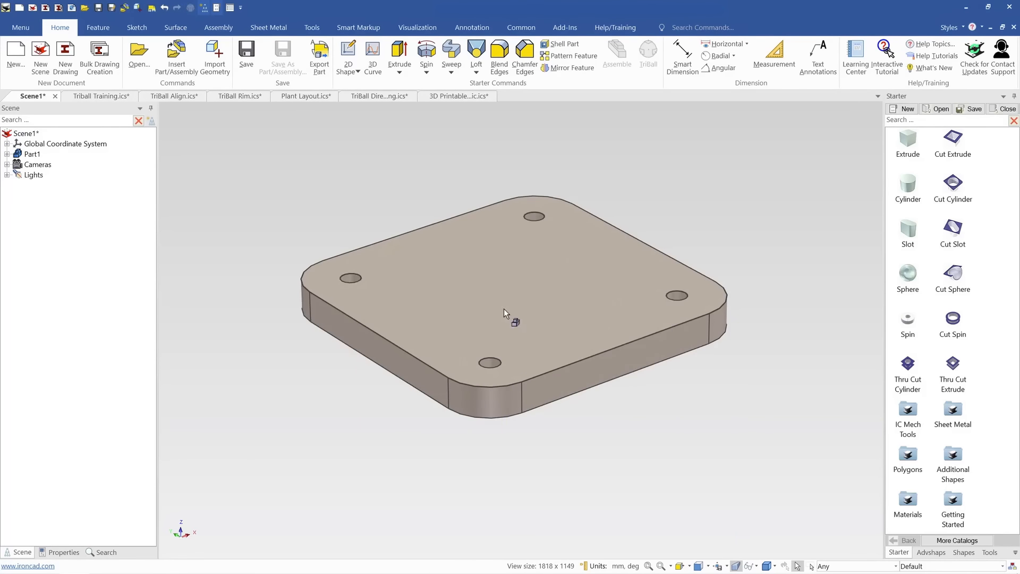
{"action": "scroll", "coordinate": [505, 303], "scroll_direction": "down", "scroll_amount": 3}
{"action": "mouse_move", "coordinate": [507, 283]}
{"action": "middle_mouse_down"}
{"action": "mouse_move", "coordinate": [527, 348]}
{"action": "mouse_move", "coordinate": [501, 296]}
{"action": "middle_mouse_up"}
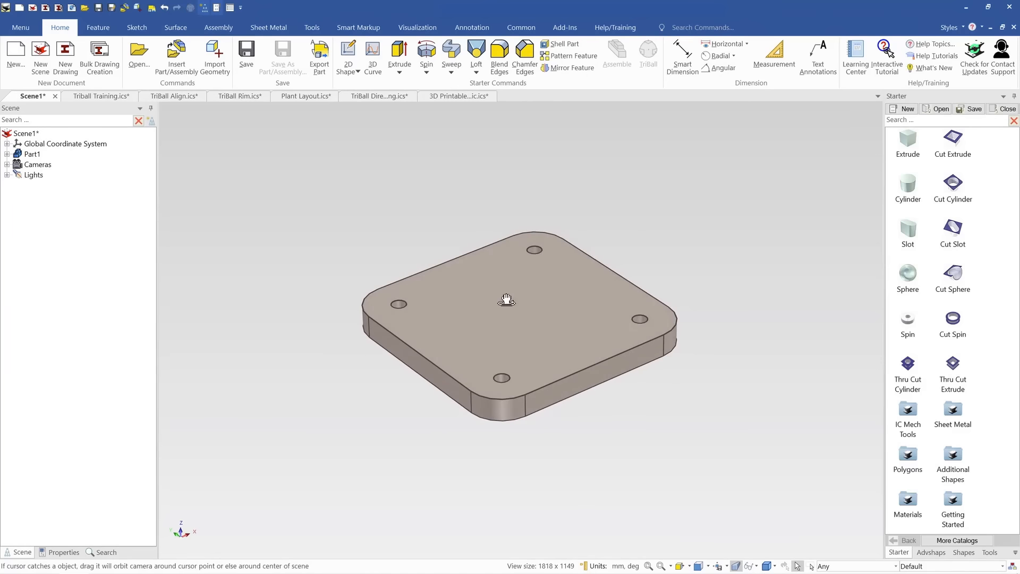
{"action": "left_click", "coordinate": [527, 307]}
{"action": "scroll", "coordinate": [527, 291], "scroll_direction": "up", "scroll_amount": 2}
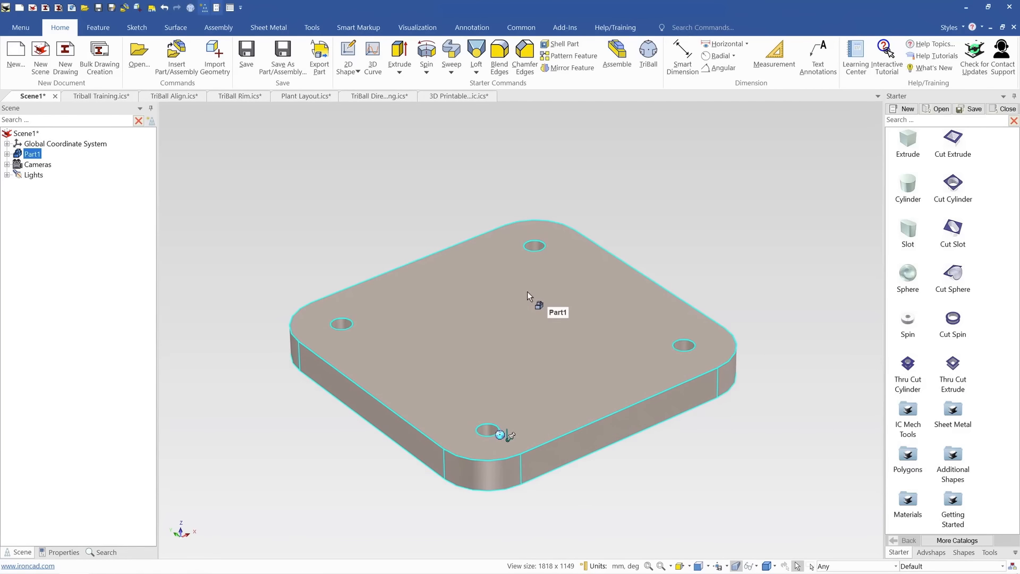
{"action": "key", "text": "F10"}
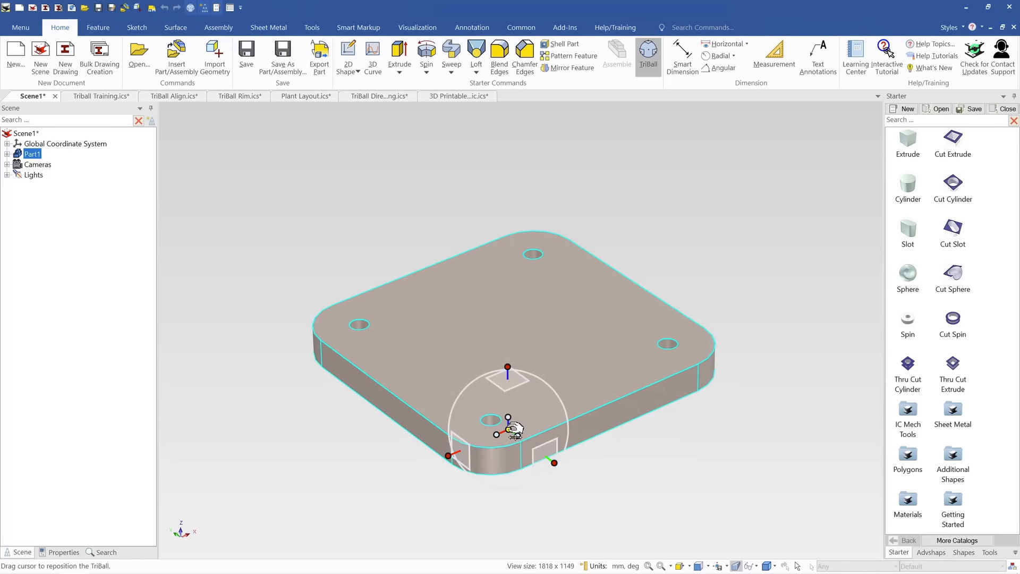
{"action": "key", "text": "F10"}
Move the front corner hole with the TriBall to near the middle of the plate's upper face
{"action": "left_click", "coordinate": [493, 421]}
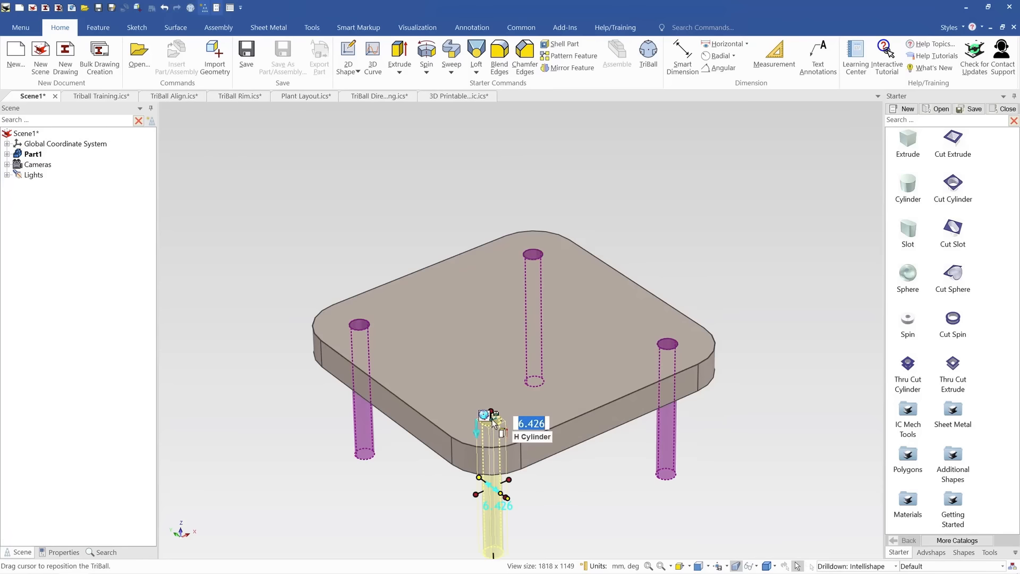
{"action": "key", "text": "F10"}
{"action": "key", "text": "space"}
{"action": "left_click_drag", "start_coordinate": [610, 403], "coordinate": [506, 330]}
{"action": "key", "text": "space"}
{"action": "scroll", "coordinate": [505, 271], "scroll_direction": "up", "scroll_amount": 2}
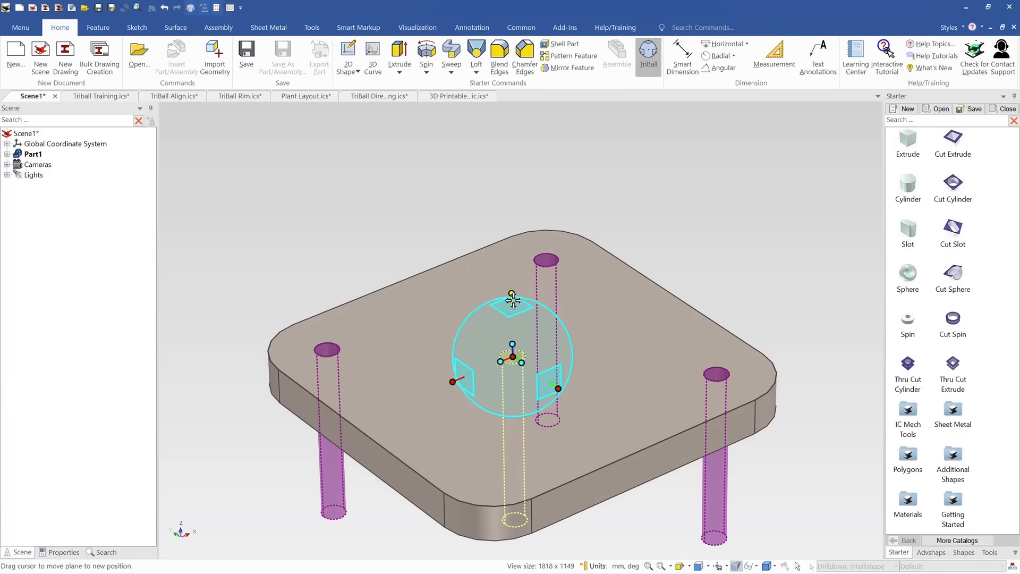
Raise the middle hole's cylinder above the plate's upper face along the TriBall's vertical axis
{"action": "left_click_drag", "start_coordinate": [517, 293], "coordinate": [519, 268]}
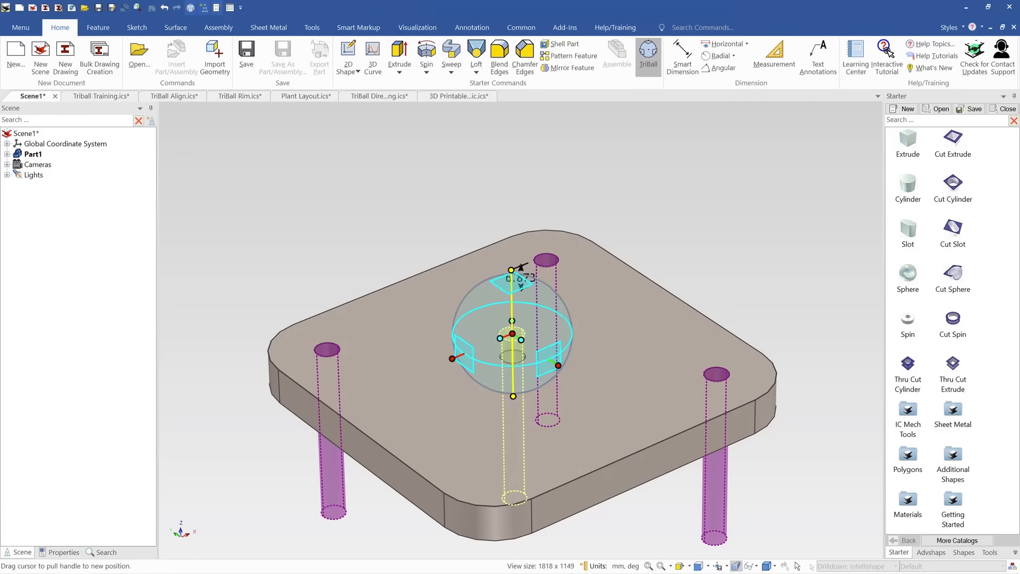
{"action": "mouse_move", "coordinate": [523, 374]}
{"action": "middle_mouse_down"}
{"action": "mouse_move", "coordinate": [521, 350]}
{"action": "mouse_move", "coordinate": [519, 366]}
{"action": "middle_mouse_up"}
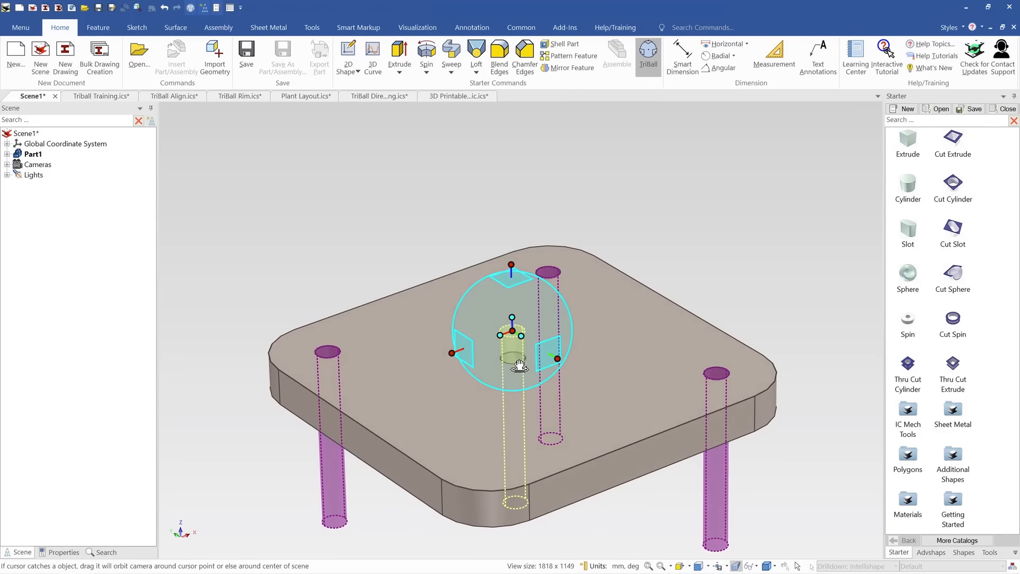
{"action": "scroll", "coordinate": [521, 325], "scroll_direction": "up", "scroll_amount": 1}
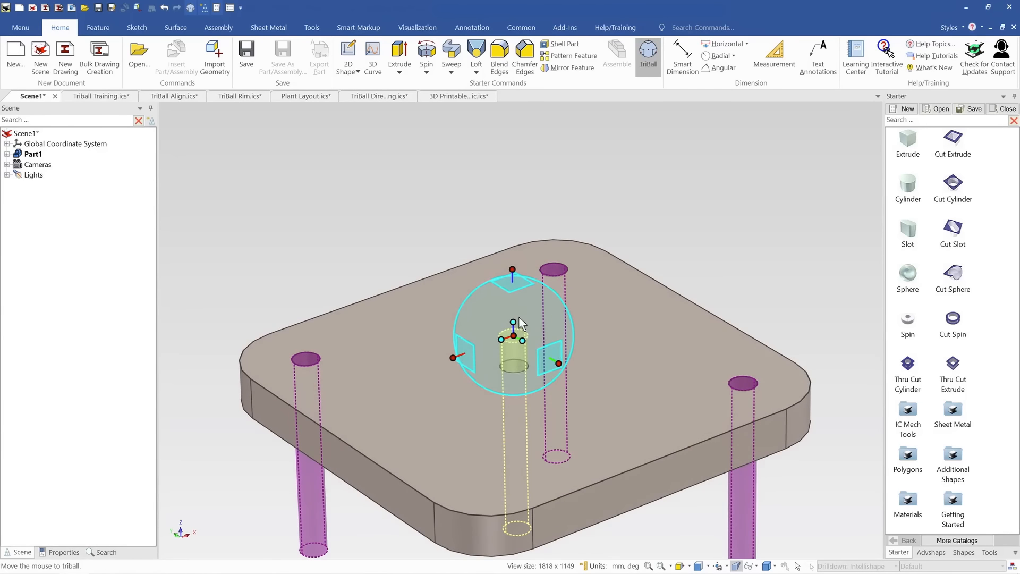
{"action": "left_click", "coordinate": [517, 270]}
{"action": "mouse_move", "coordinate": [518, 269]}
{"action": "left_mouse_down"}
{"action": "mouse_move", "coordinate": [520, 200]}
{"action": "mouse_move", "coordinate": [522, 260]}
{"action": "left_mouse_up"}
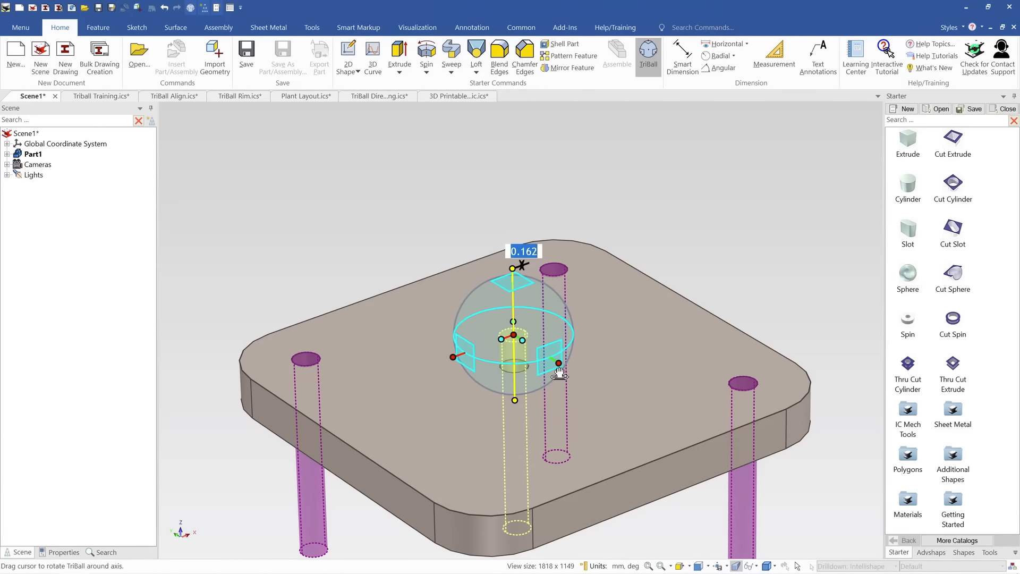
Move the middle hole along the plate's two horizontal directions by about 33, 17 and 21 mm, and shift it using a TriBall plane handle
{"action": "left_click_drag", "start_coordinate": [558, 355], "coordinate": [513, 336]}
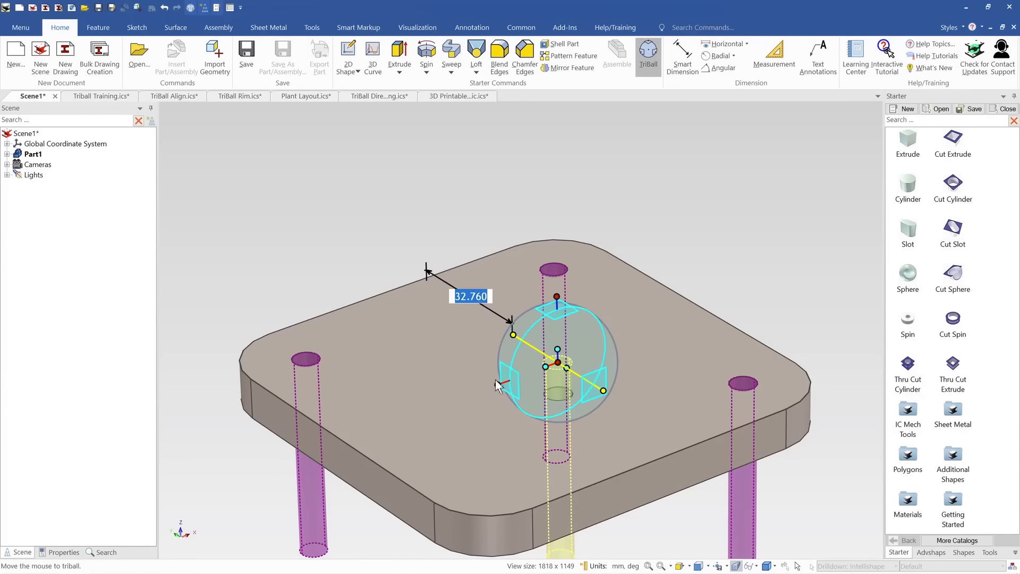
{"action": "left_click_drag", "start_coordinate": [498, 383], "coordinate": [558, 362]}
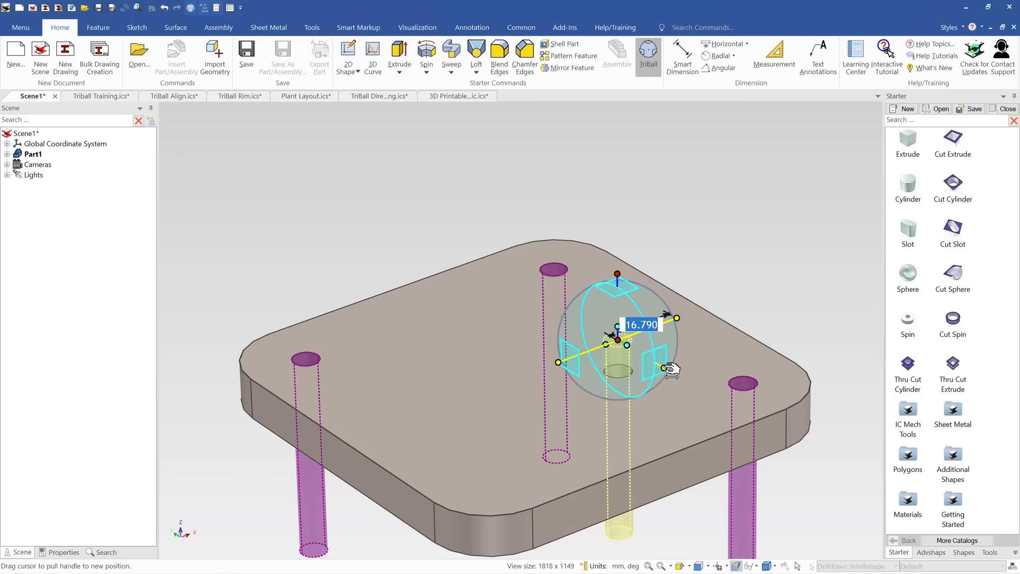
{"action": "left_click_drag", "start_coordinate": [670, 369], "coordinate": [614, 335]}
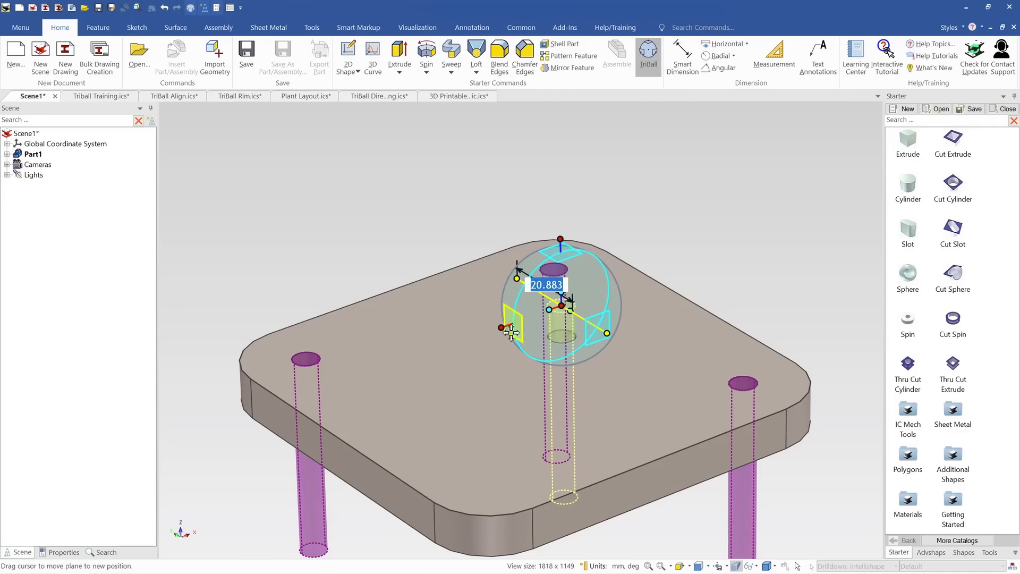
{"action": "left_click_drag", "start_coordinate": [511, 332], "coordinate": [459, 343]}
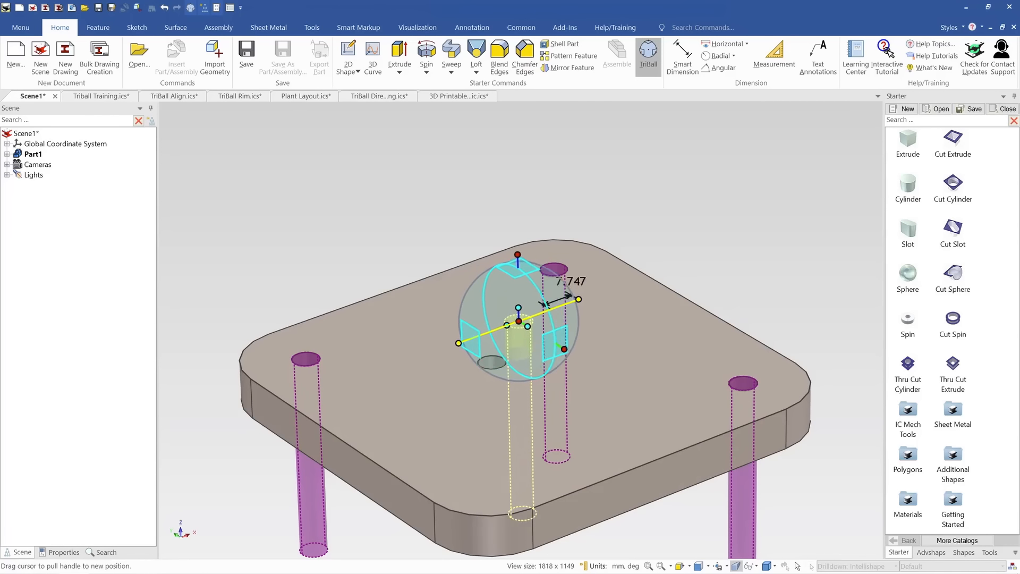
Copy the middle hole once with the TriBall at a distance of 15 mm toward the plate's rear-right side
{"action": "right_click_drag", "start_coordinate": [458, 343], "coordinate": [476, 360]}
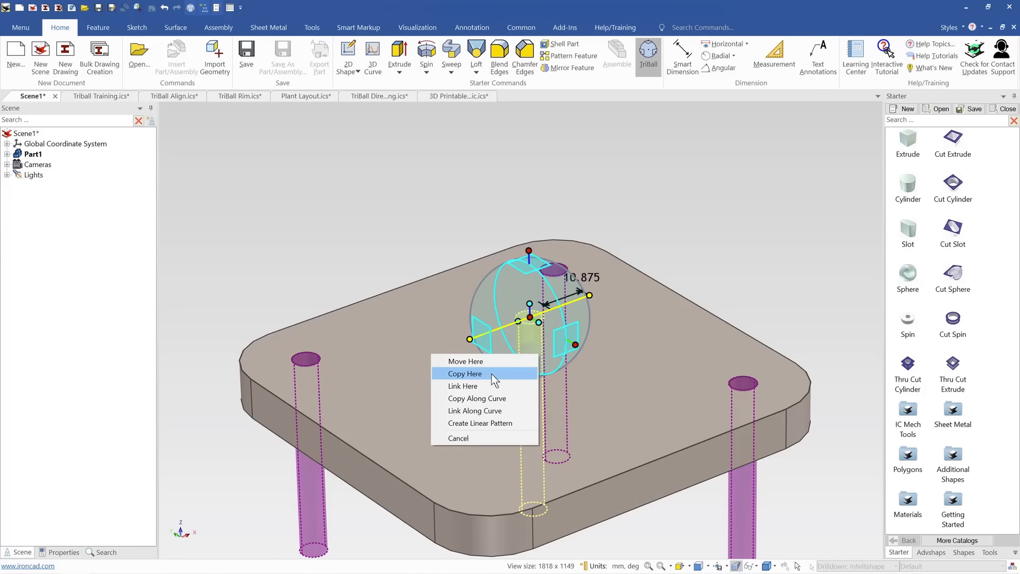
{"action": "left_click", "coordinate": [492, 374]}
{"action": "key", "text": "Tab"}
{"action": "type", "text": "1"}
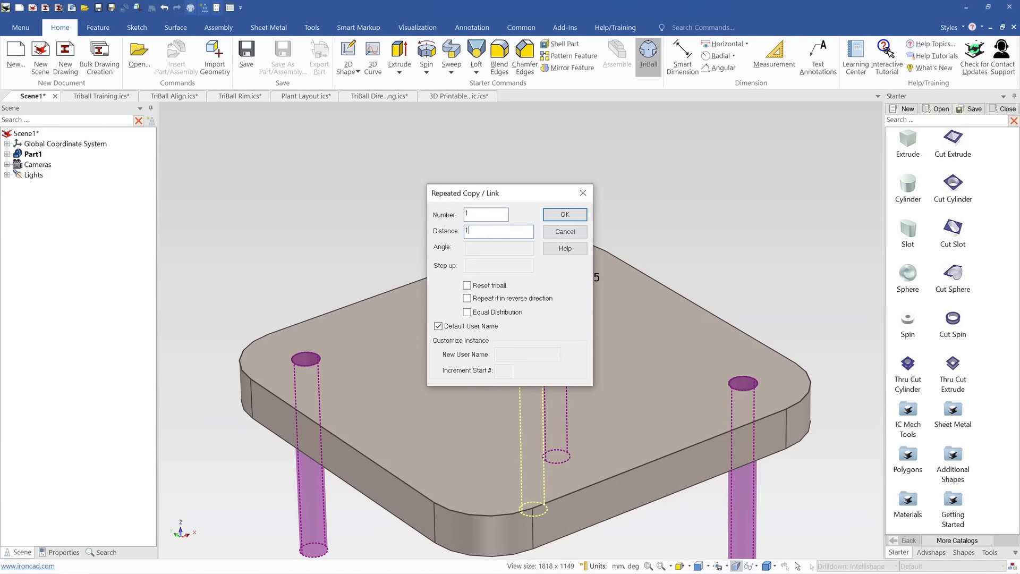
{"action": "type", "text": "0"}
{"action": "key", "text": "Return"}
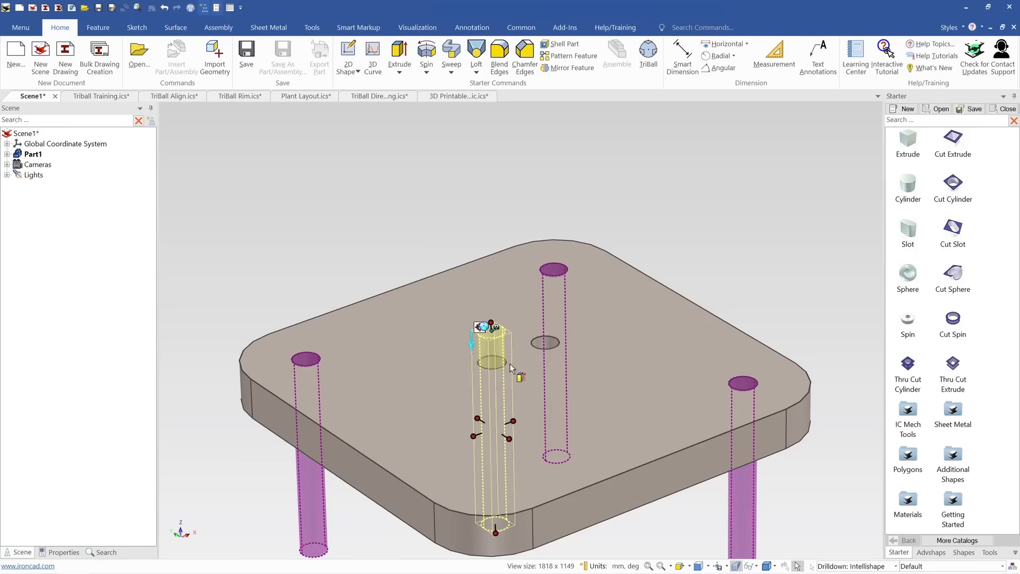
Enlarge the diameter of the copied hole, compare it with the rear corner hole, and delete the copy
{"action": "left_click_drag", "start_coordinate": [544, 348], "coordinate": [545, 348]}
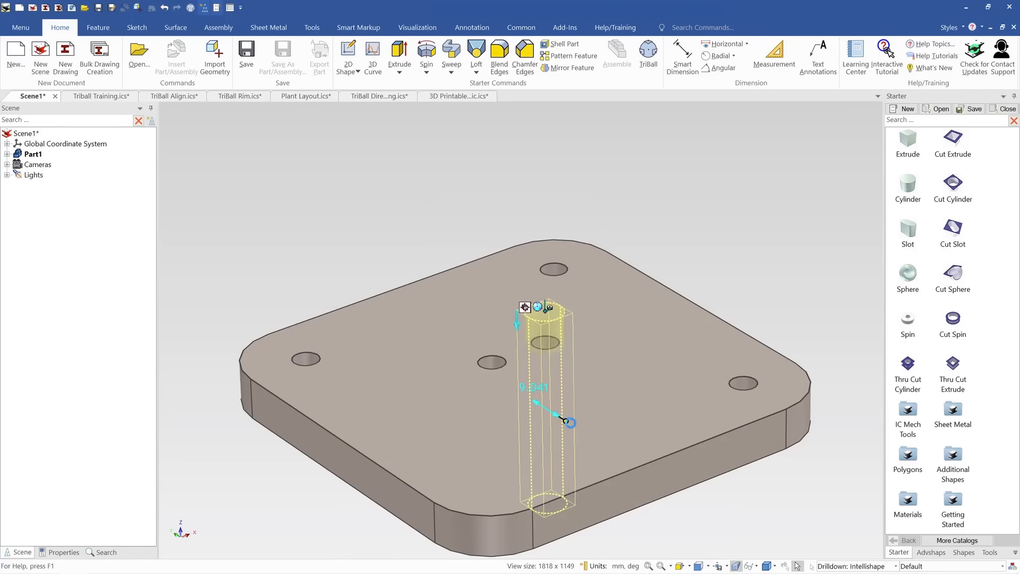
{"action": "left_click", "coordinate": [442, 257]}
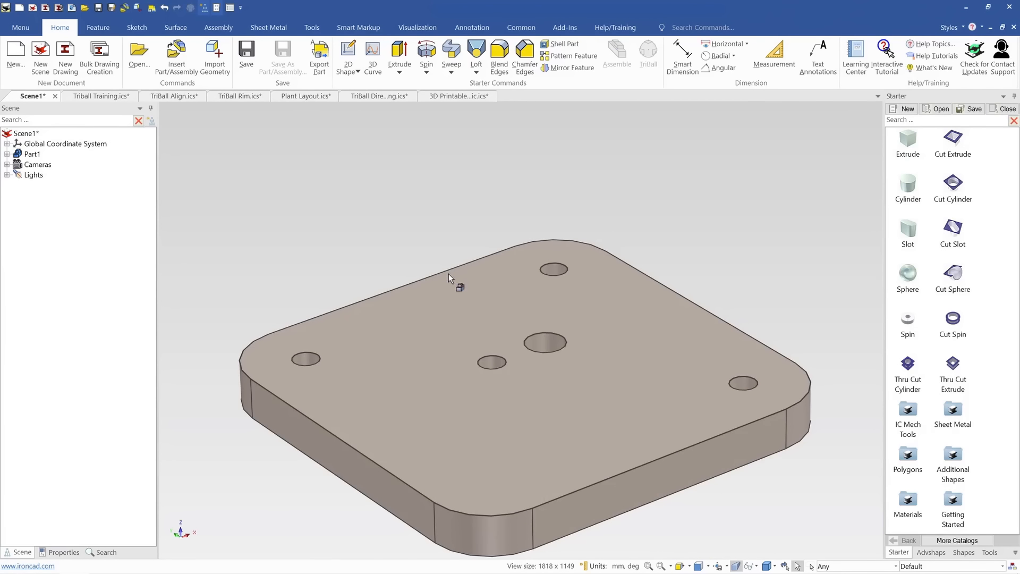
{"action": "left_click", "coordinate": [556, 269]}
{"action": "left_click", "coordinate": [555, 269]}
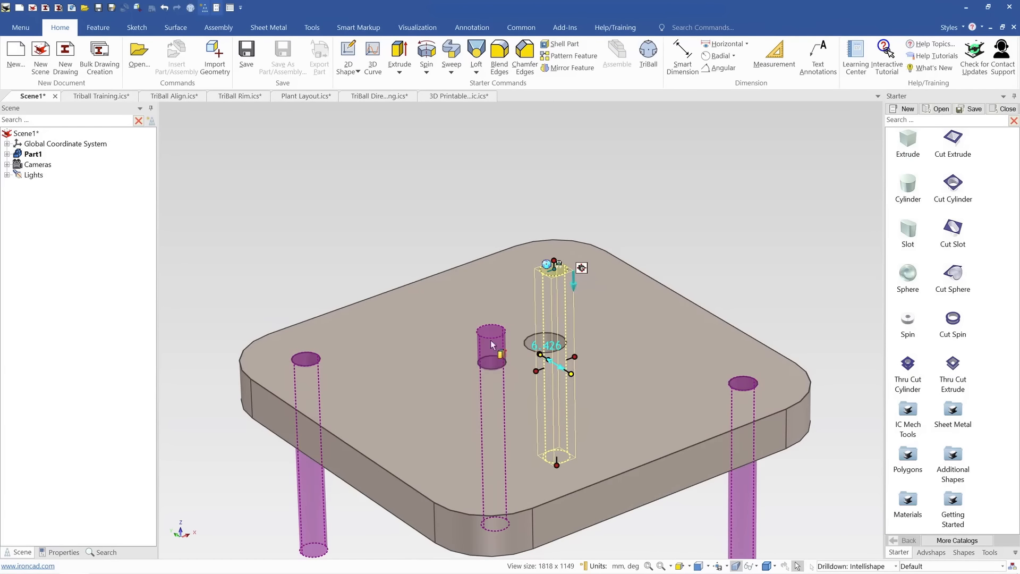
{"action": "left_click", "coordinate": [531, 343]}
{"action": "key", "text": "Delete"}
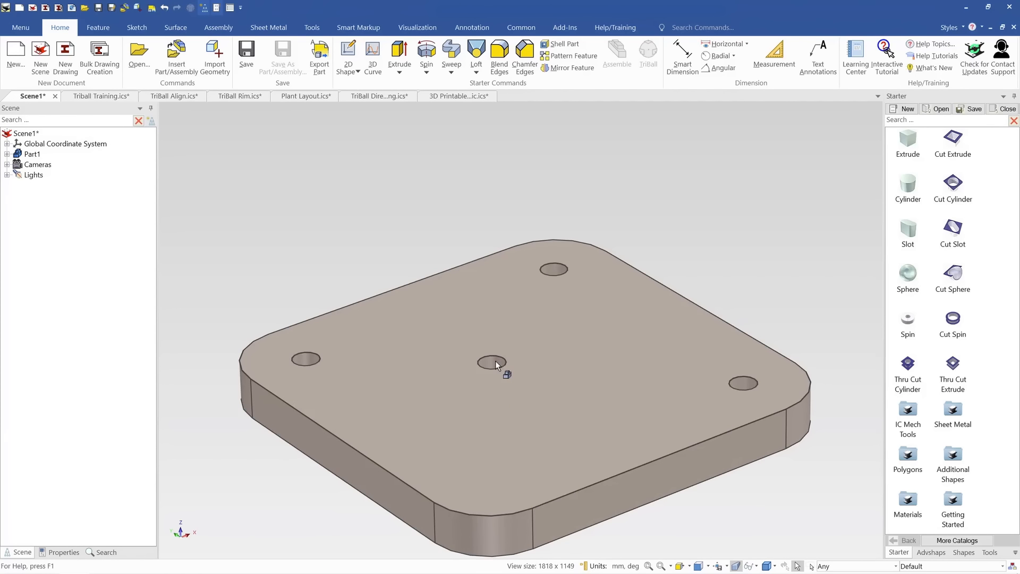
Create a linear pattern of the middle hole with the TriBall, using number 2 and a distance of 15 mm toward the plate's rear-right side
{"action": "double_click", "coordinate": [495, 362]}
{"action": "key", "text": "F10"}
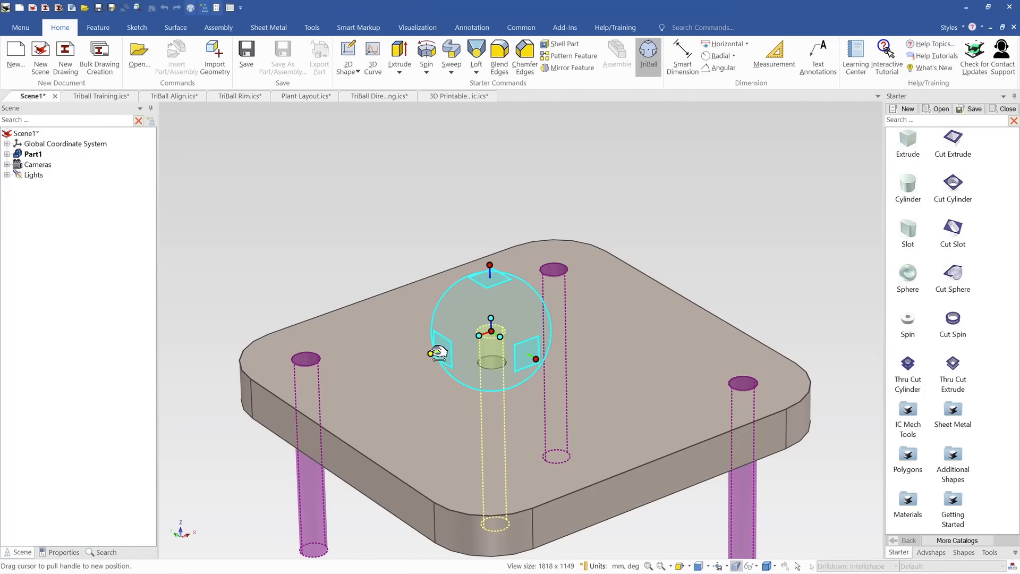
{"action": "left_click_drag", "start_coordinate": [431, 353], "coordinate": [478, 336]}
{"action": "right_click_drag", "start_coordinate": [431, 353], "coordinate": [433, 352]}
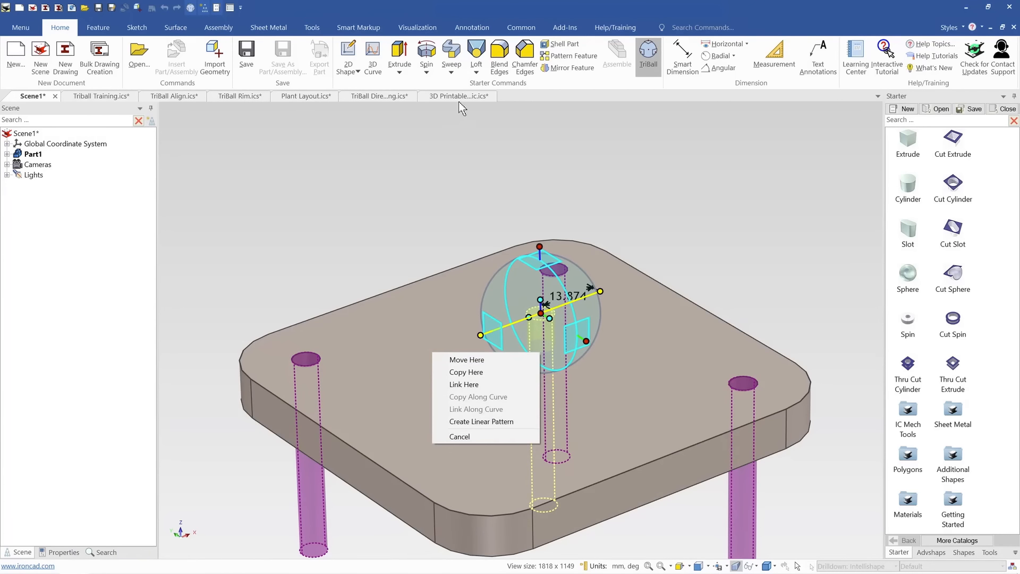
{"action": "left_click", "coordinate": [466, 420]}
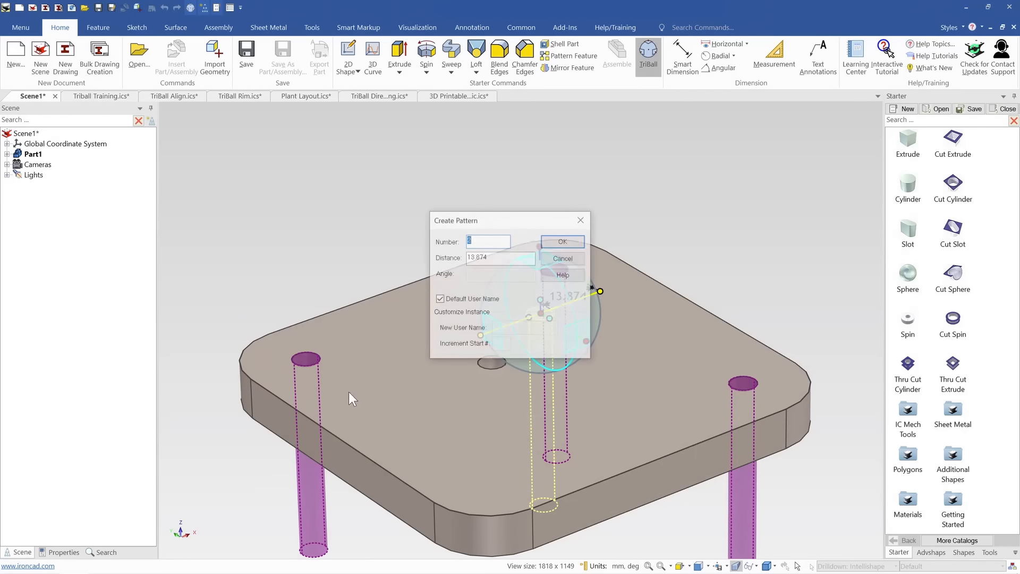
{"action": "left_click_drag", "start_coordinate": [518, 223], "coordinate": [724, 227]}
{"action": "key", "text": "Tab"}
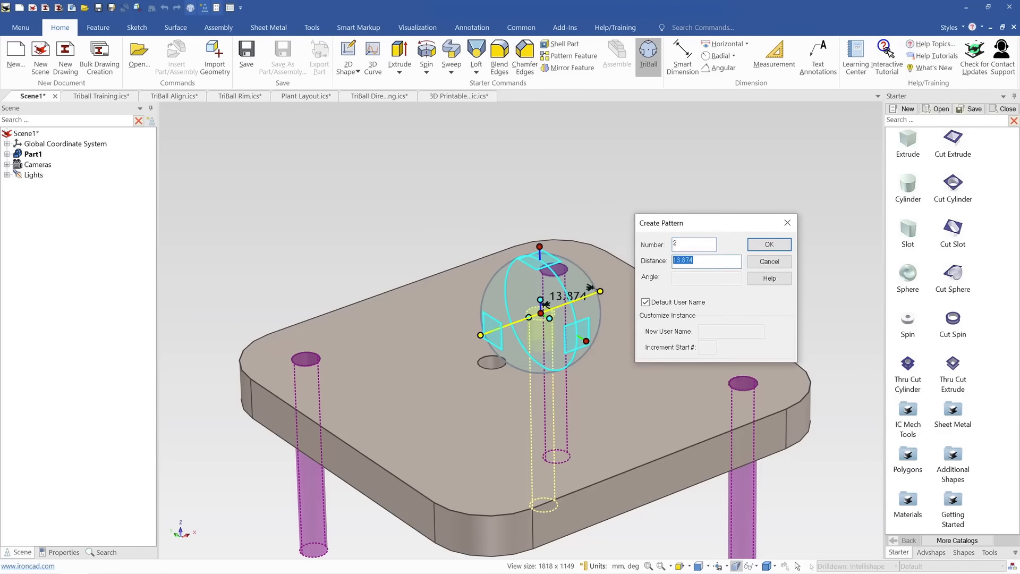
{"action": "type", "text": "15"}
{"action": "left_click", "coordinate": [765, 245]}
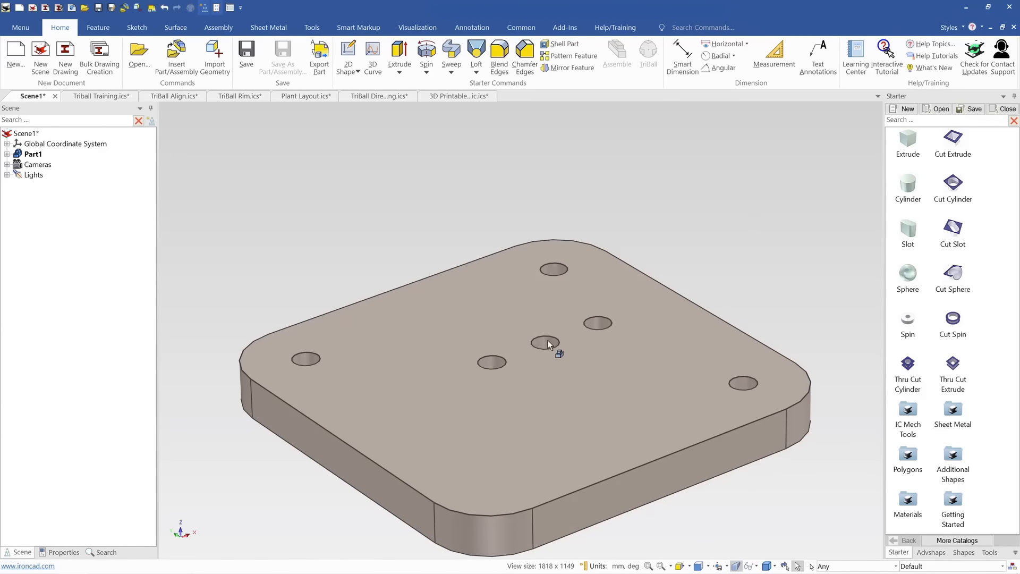
Increase the spacing distance of the linear hole pattern
{"action": "left_click", "coordinate": [547, 343]}
{"action": "left_click", "coordinate": [547, 342]}
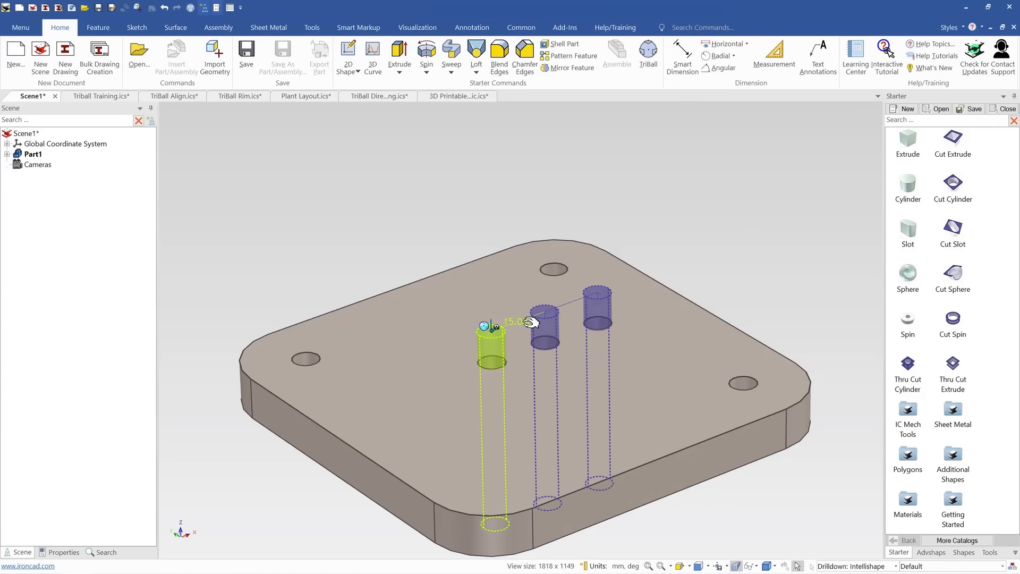
{"action": "double_click", "coordinate": [529, 322]}
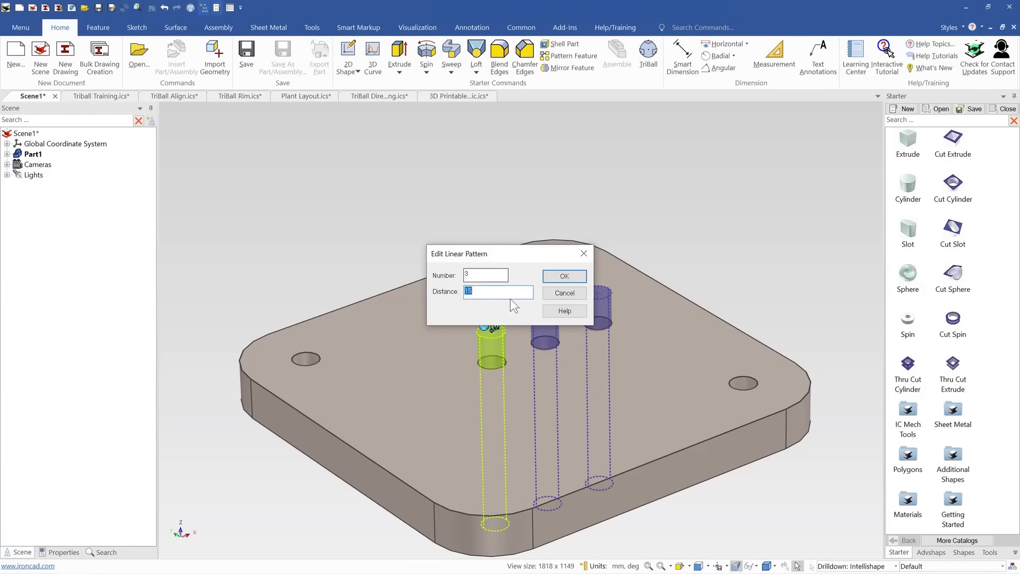
{"action": "left_click", "coordinate": [565, 277]}
{"action": "left_click", "coordinate": [626, 197]}
Delete the linear hole pattern, leaving only the original middle hole and the corner holes
{"action": "middle_click_drag", "start_coordinate": [594, 349], "coordinate": [571, 378]}
{"action": "left_click", "coordinate": [502, 359]}
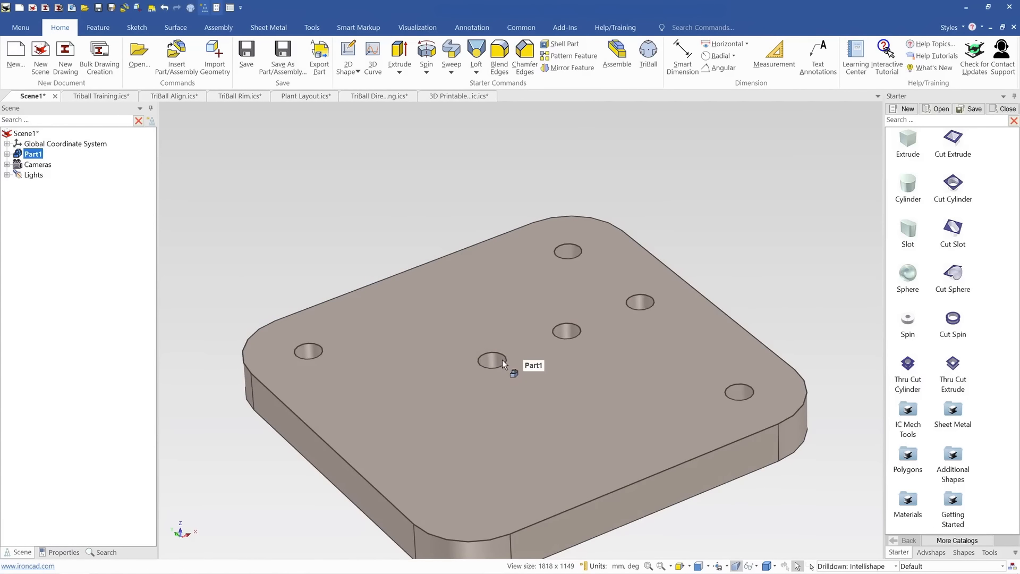
{"action": "left_click", "coordinate": [502, 359]}
{"action": "key", "text": "Delete"}
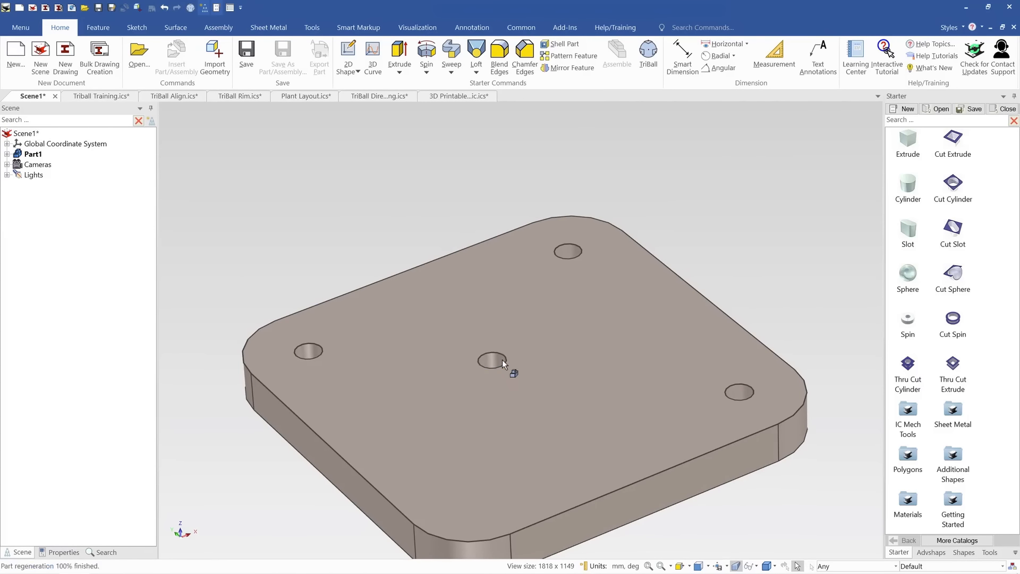
Lower the middle hole with the TriBall along its vertical axis until its top lies on the plate's upper face
{"action": "middle_click_drag", "start_coordinate": [502, 359], "coordinate": [497, 361]}
{"action": "left_click", "coordinate": [496, 360]}
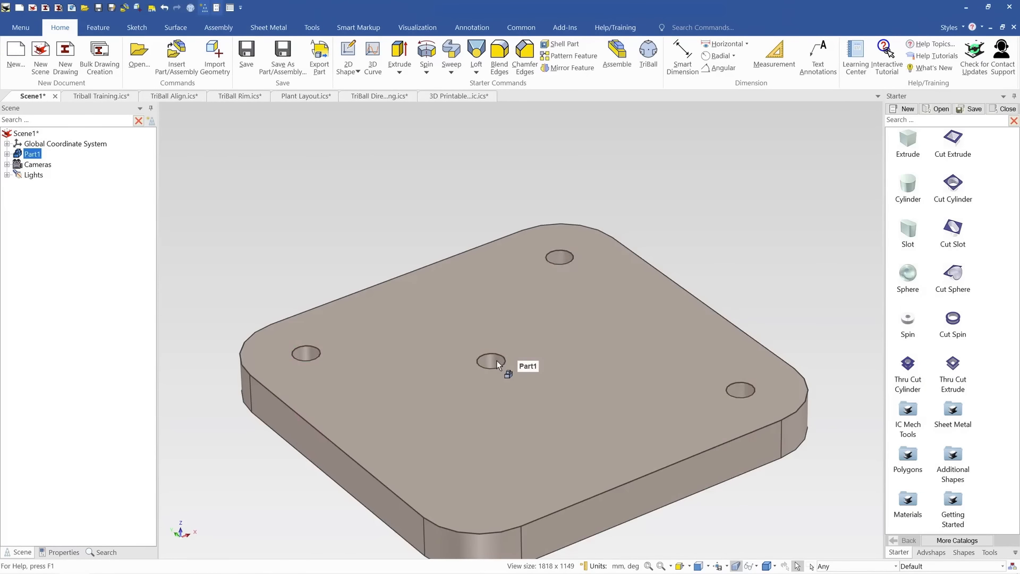
{"action": "left_click", "coordinate": [496, 360]}
{"action": "key", "text": "F10"}
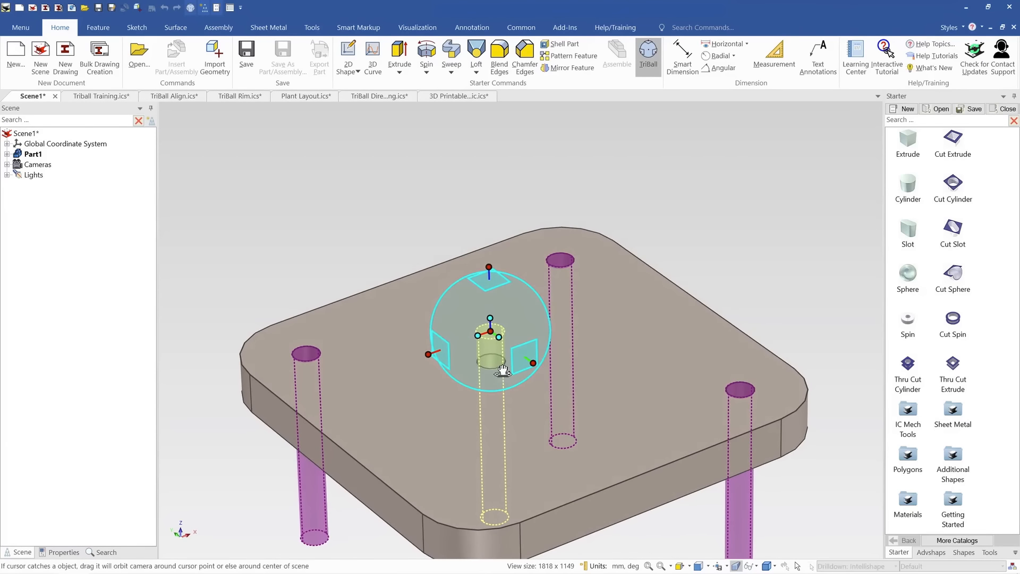
{"action": "scroll", "coordinate": [501, 382], "scroll_direction": "up", "scroll_amount": 3}
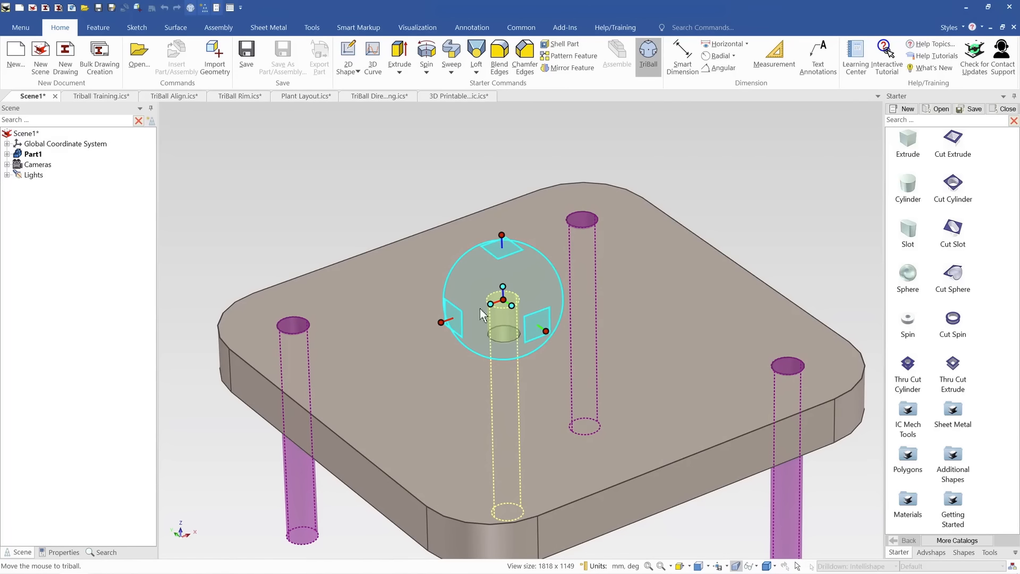
{"action": "middle_click_drag", "start_coordinate": [453, 350], "coordinate": [470, 383]}
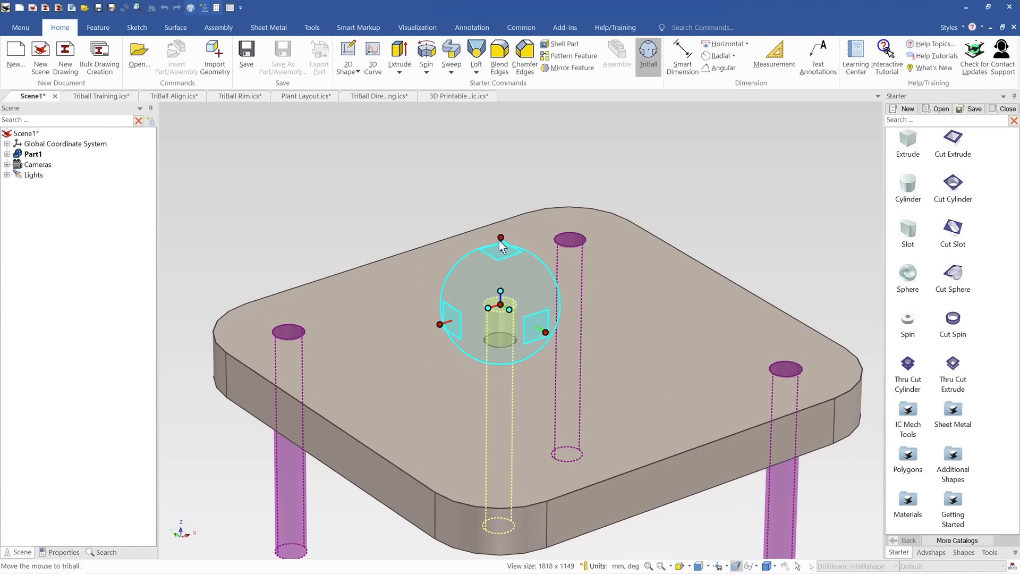
{"action": "mouse_move", "coordinate": [501, 238]}
{"action": "left_mouse_down"}
{"action": "mouse_move", "coordinate": [500, 302]}
{"action": "mouse_move", "coordinate": [501, 247]}
{"action": "left_mouse_up"}
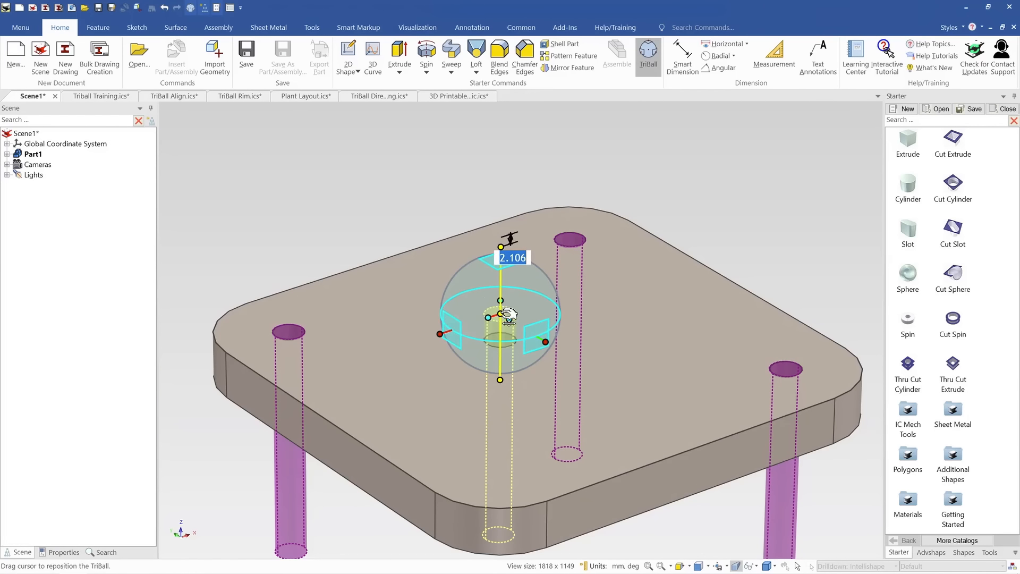
{"action": "left_click_drag", "start_coordinate": [508, 316], "coordinate": [501, 341]}
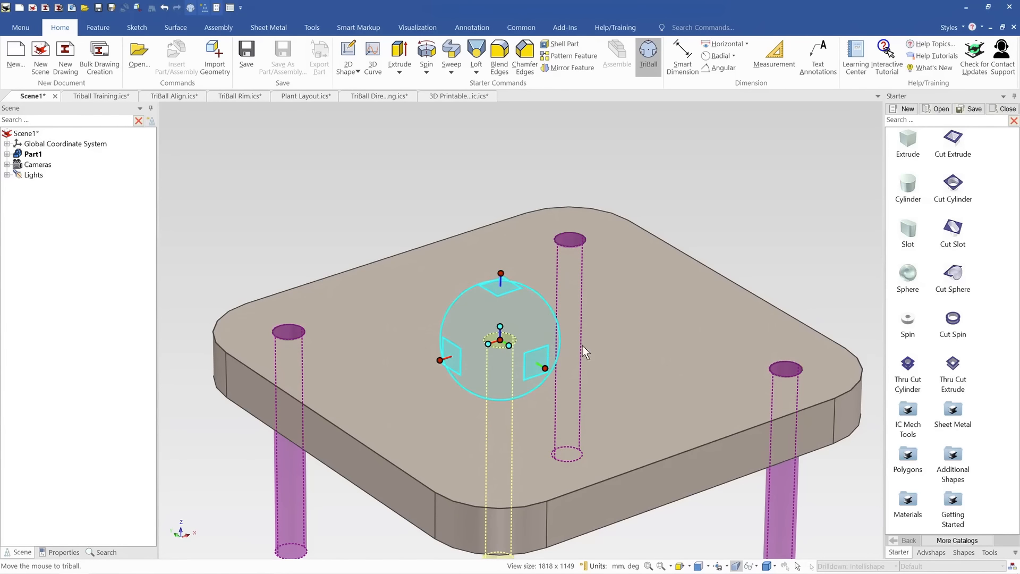
Centre the middle hole on the plate by constraining each horizontal TriBall axis and snapping to the midpoints of the front-left and front-right upper edges
{"action": "middle_click_drag", "start_coordinate": [542, 380], "coordinate": [534, 320]}
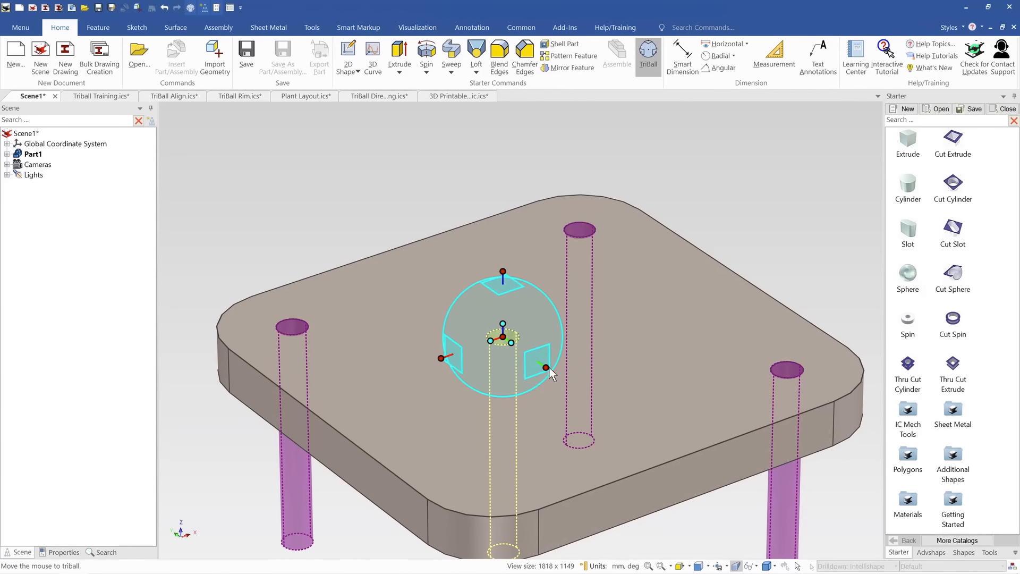
{"action": "scroll", "coordinate": [547, 365], "scroll_direction": "down", "scroll_amount": 1}
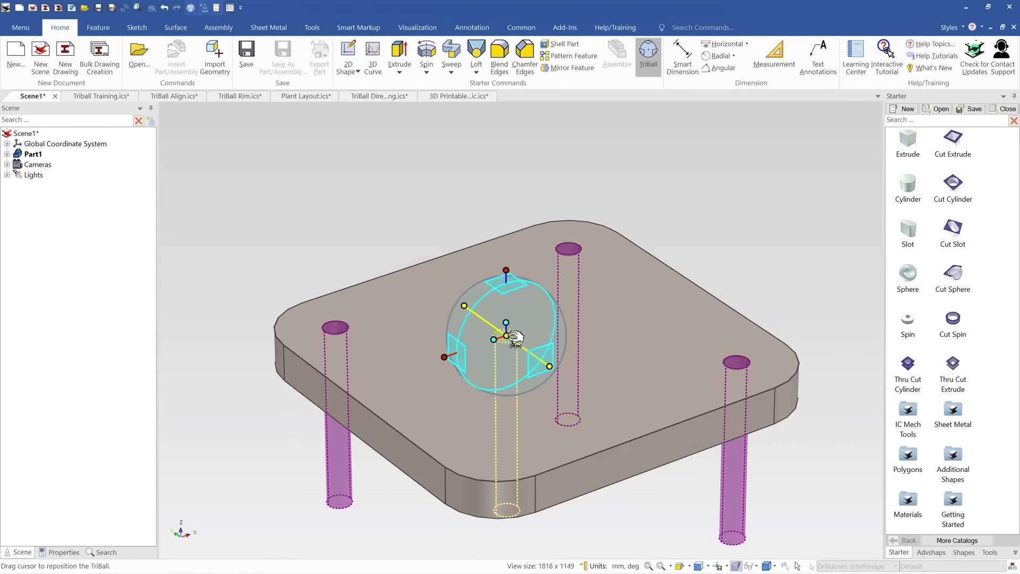
{"action": "left_click_drag", "start_coordinate": [514, 337], "coordinate": [368, 406]}
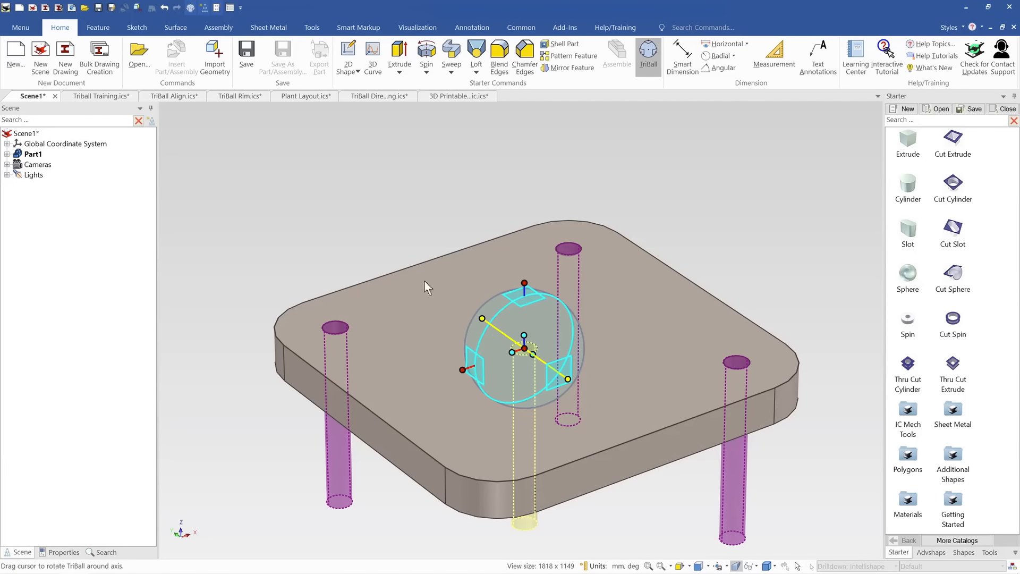
{"action": "mouse_move", "coordinate": [524, 406]}
{"action": "middle_mouse_down"}
{"action": "mouse_move", "coordinate": [551, 412]}
{"action": "mouse_move", "coordinate": [524, 410]}
{"action": "middle_mouse_up"}
{"action": "left_click", "coordinate": [463, 367]}
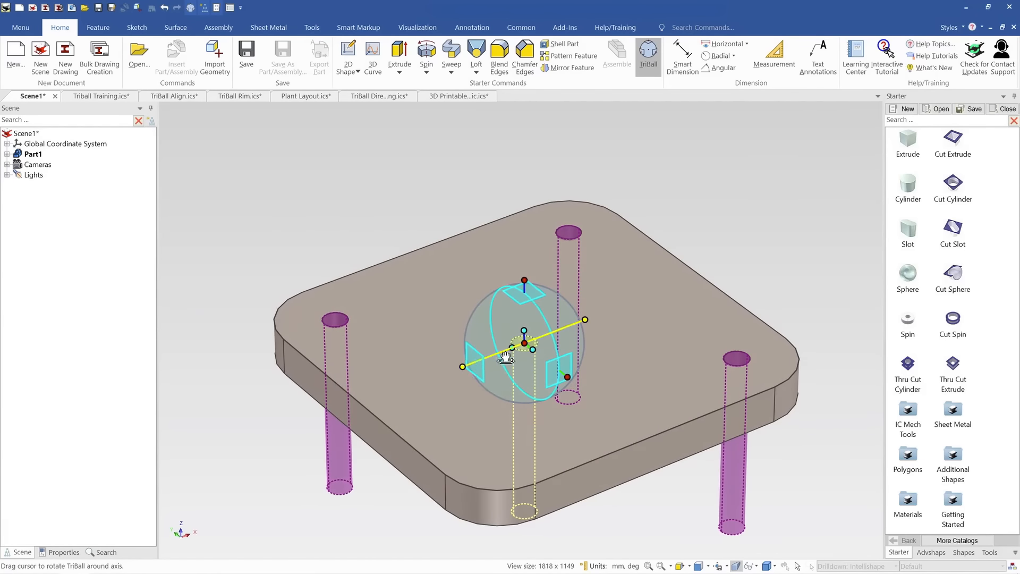
{"action": "left_click_drag", "start_coordinate": [522, 348], "coordinate": [648, 422]}
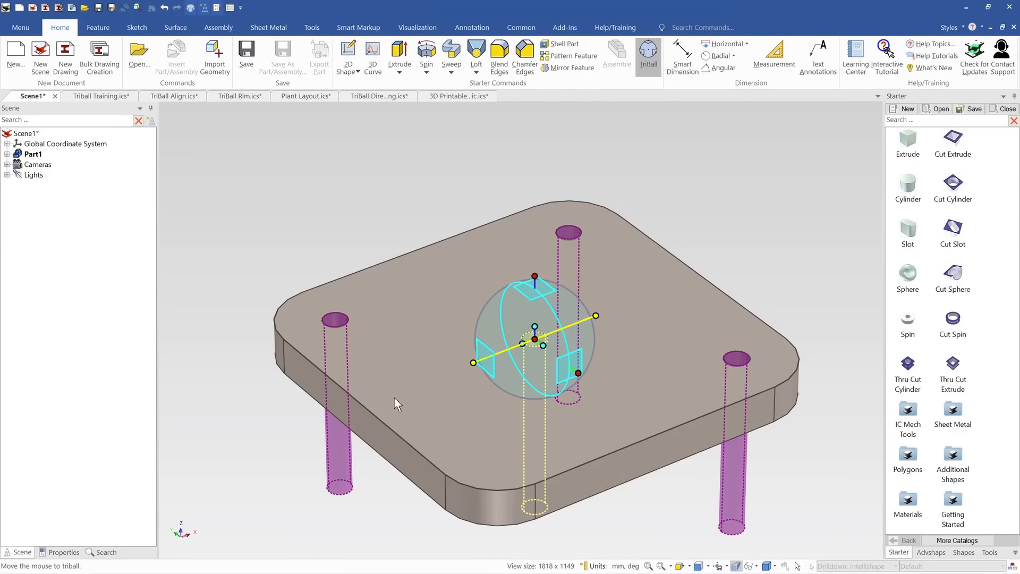
{"action": "left_click_drag", "start_coordinate": [577, 381], "coordinate": [585, 371]}
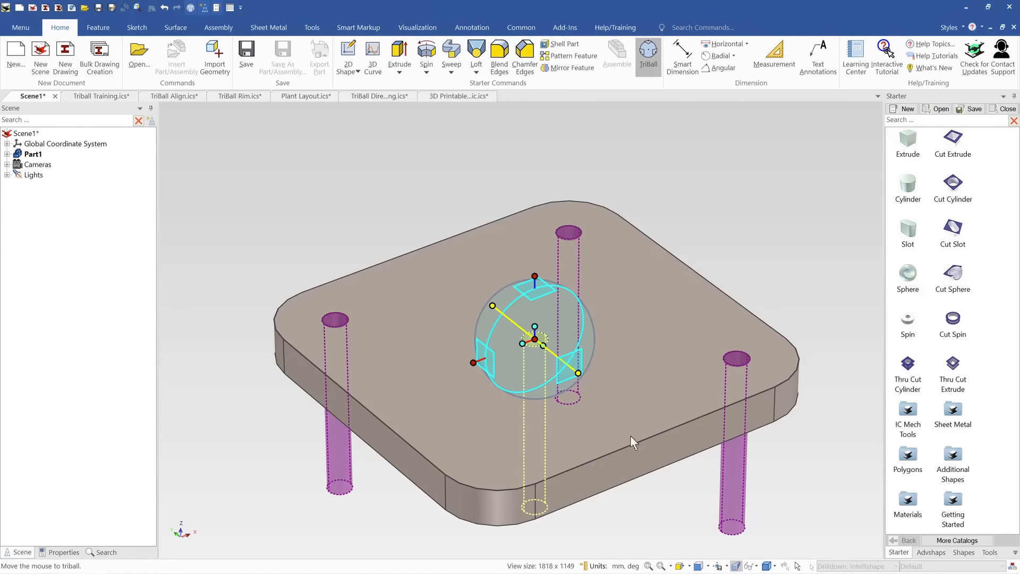
{"action": "left_click", "coordinate": [474, 363]}
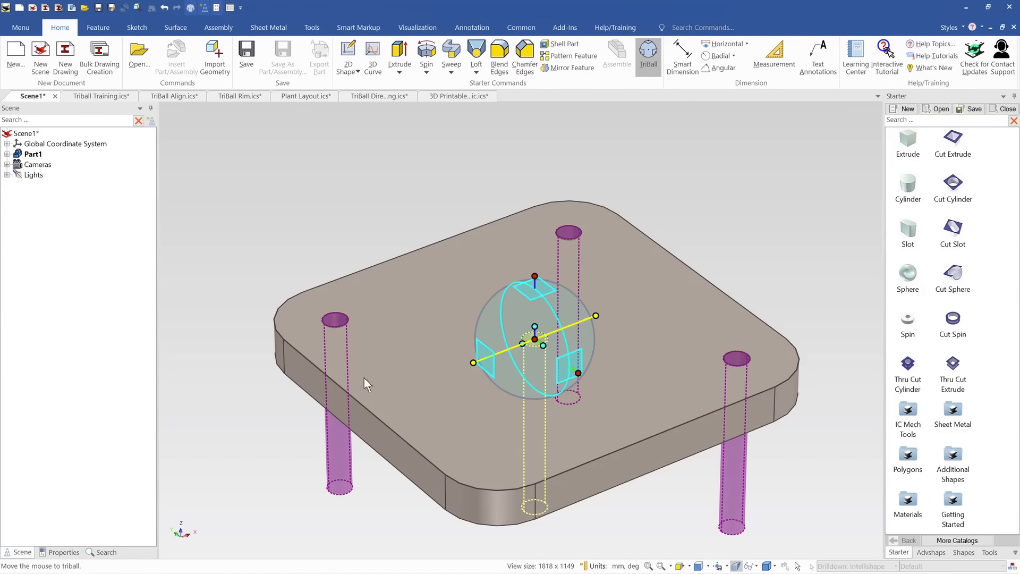
{"action": "left_click", "coordinate": [628, 298]}
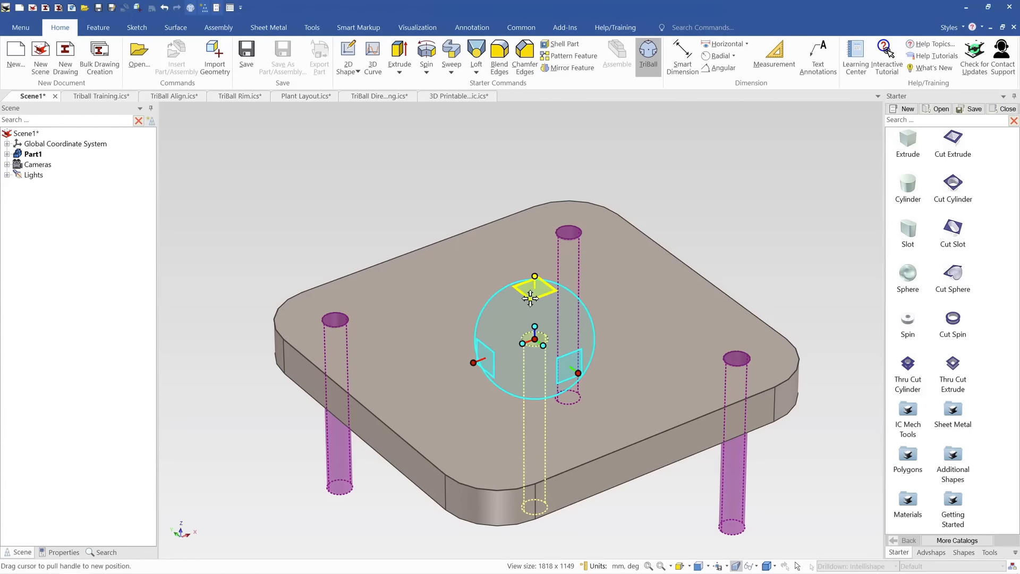
Shift the hole with the TriBall's plane handles, and set its top back onto the plate's upper face along the vertical axis
{"action": "mouse_move", "coordinate": [542, 336]}
{"action": "left_mouse_down"}
{"action": "mouse_move", "coordinate": [454, 318]}
{"action": "mouse_move", "coordinate": [516, 388]}
{"action": "mouse_move", "coordinate": [611, 334]}
{"action": "mouse_move", "coordinate": [514, 295]}
{"action": "mouse_move", "coordinate": [485, 364]}
{"action": "mouse_move", "coordinate": [592, 346]}
{"action": "mouse_move", "coordinate": [567, 353]}
{"action": "mouse_move", "coordinate": [484, 334]}
{"action": "mouse_move", "coordinate": [488, 352]}
{"action": "mouse_move", "coordinate": [513, 323]}
{"action": "mouse_move", "coordinate": [537, 318]}
{"action": "mouse_move", "coordinate": [576, 284]}
{"action": "mouse_move", "coordinate": [438, 360]}
{"action": "mouse_move", "coordinate": [640, 283]}
{"action": "mouse_move", "coordinate": [525, 324]}
{"action": "mouse_move", "coordinate": [618, 288]}
{"action": "mouse_move", "coordinate": [523, 346]}
{"action": "mouse_move", "coordinate": [591, 357]}
{"action": "mouse_move", "coordinate": [628, 316]}
{"action": "mouse_move", "coordinate": [618, 252]}
{"action": "mouse_move", "coordinate": [491, 326]}
{"action": "mouse_move", "coordinate": [489, 351]}
{"action": "mouse_move", "coordinate": [487, 341]}
{"action": "mouse_move", "coordinate": [597, 298]}
{"action": "mouse_move", "coordinate": [541, 332]}
{"action": "left_mouse_up"}
{"action": "left_click", "coordinate": [538, 348]}
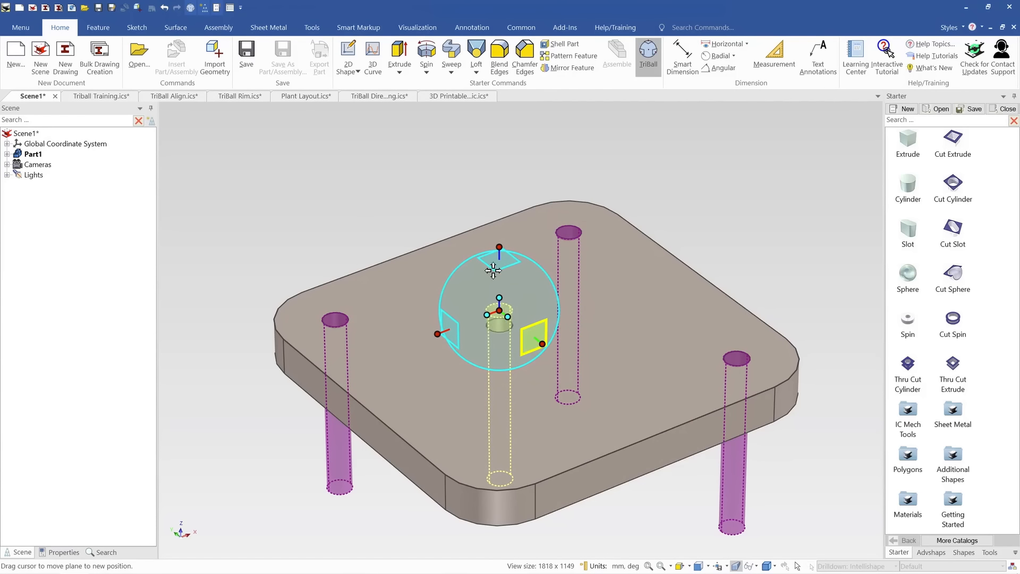
{"action": "key", "text": "space"}
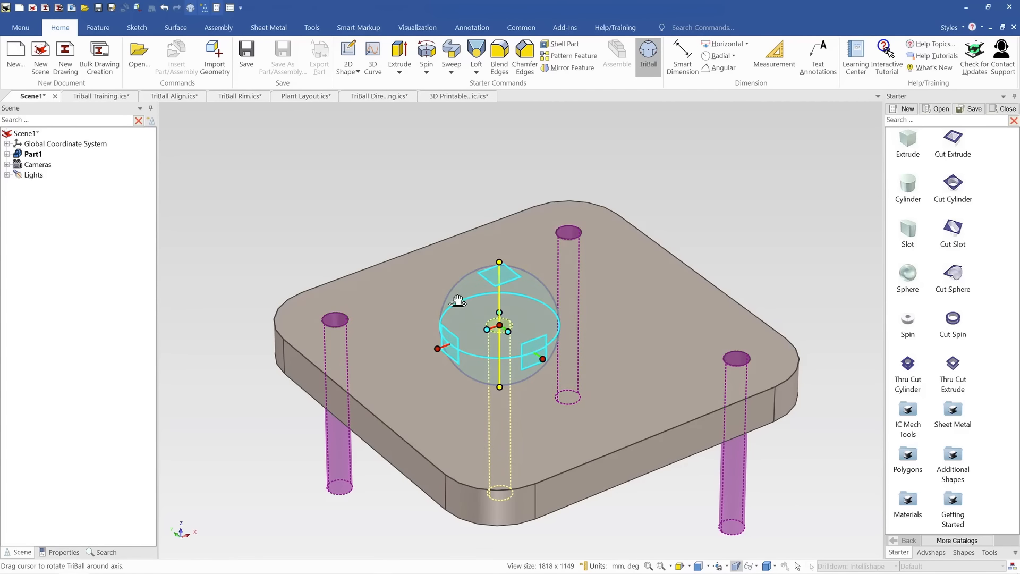
{"action": "key", "text": "space"}
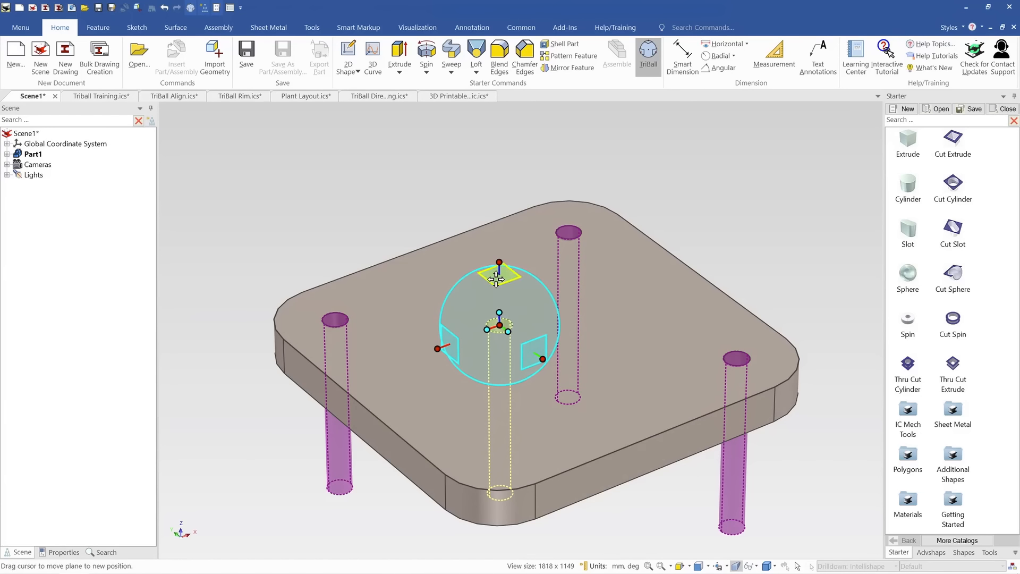
{"action": "left_click_drag", "start_coordinate": [495, 279], "coordinate": [573, 265]}
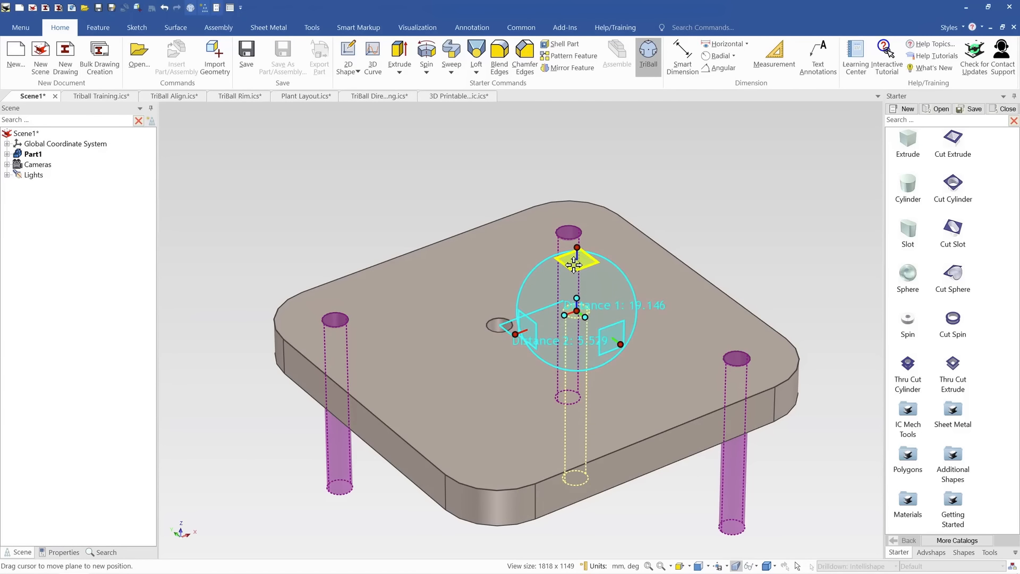
{"action": "right_click_drag", "start_coordinate": [573, 264], "coordinate": [574, 266]}
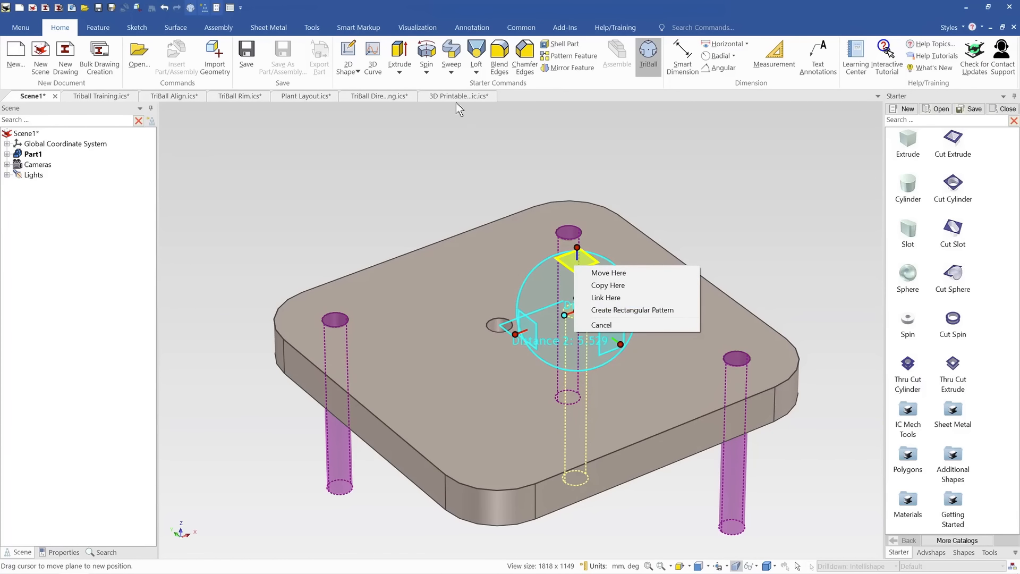
{"action": "left_click", "coordinate": [649, 216]}
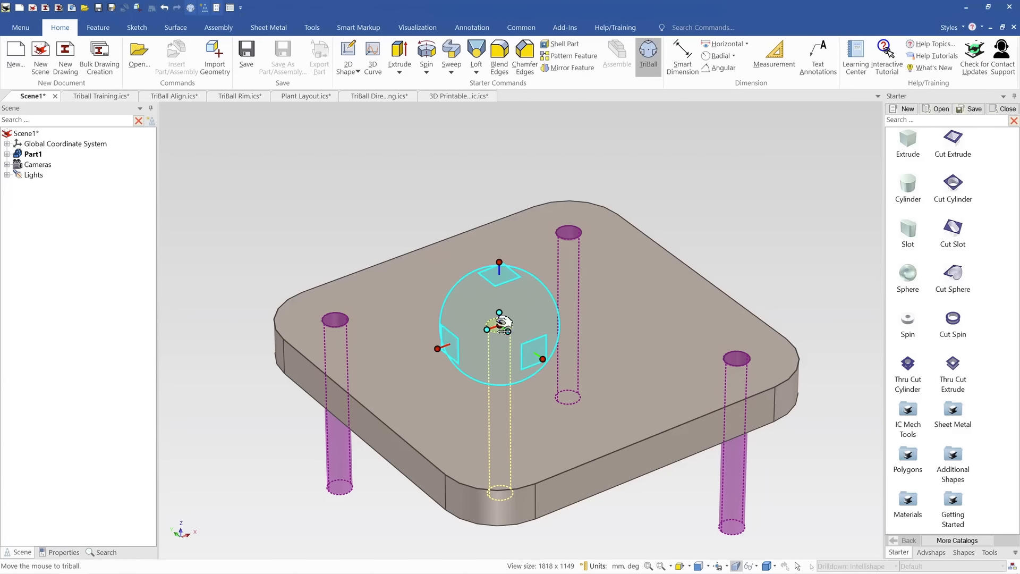
Move the middle hole by its TriBall centre onto the middle of the plate's front-right side face
{"action": "scroll", "coordinate": [502, 322], "scroll_direction": "up", "scroll_amount": 1}
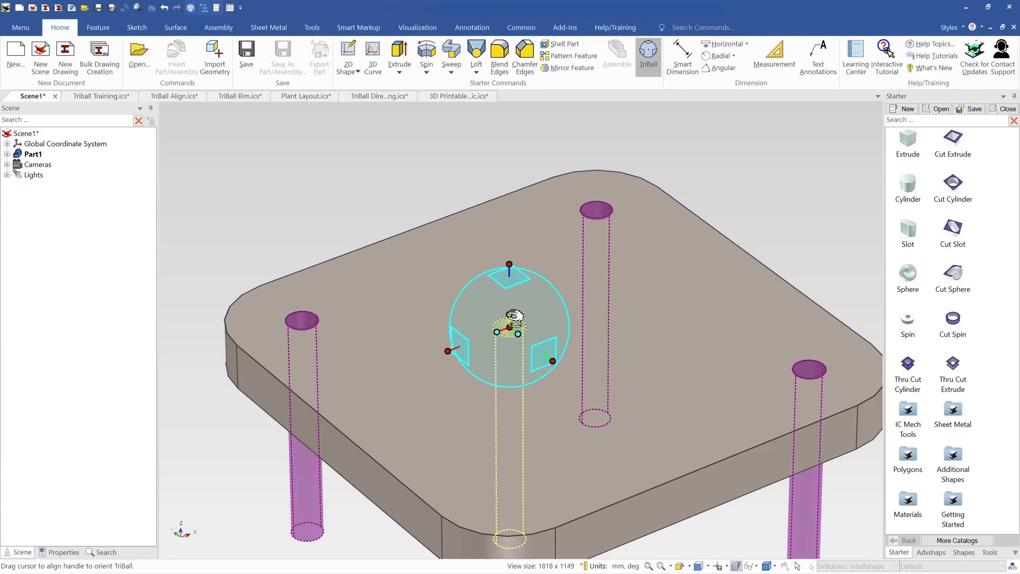
{"action": "scroll", "coordinate": [514, 318], "scroll_direction": "down", "scroll_amount": 3}
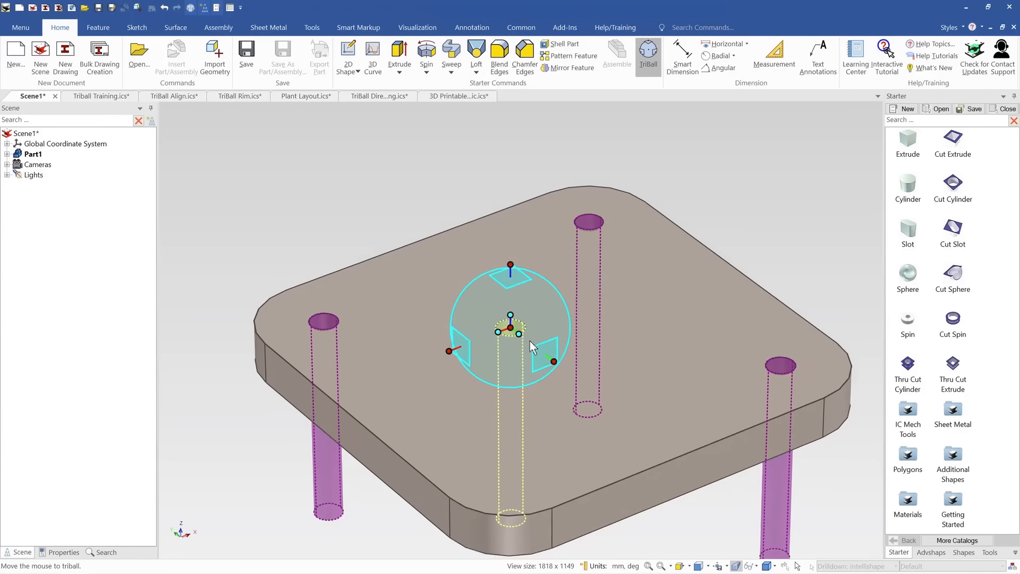
{"action": "key", "text": "F10"}
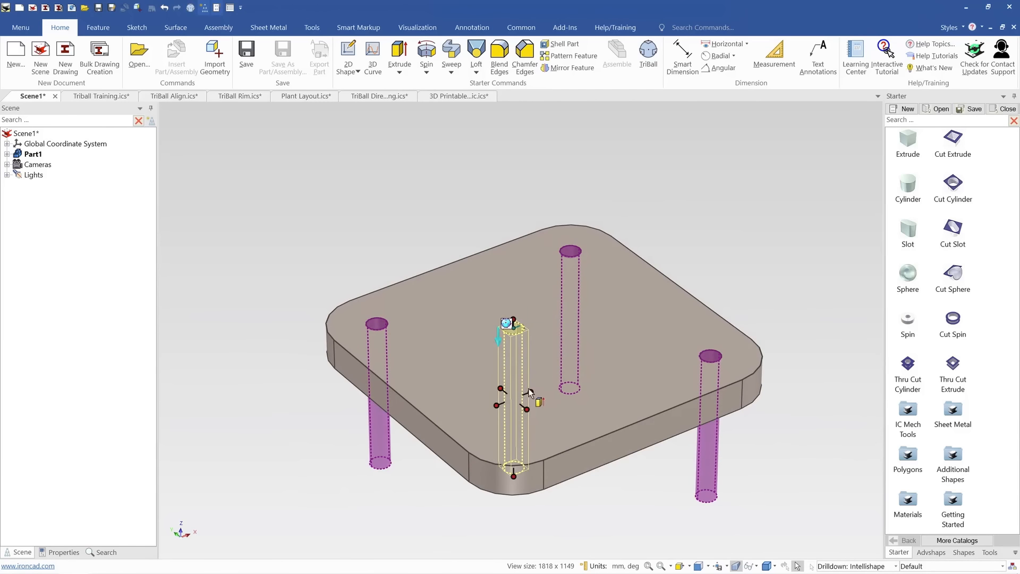
{"action": "key", "text": "F10"}
{"action": "left_click_drag", "start_coordinate": [514, 328], "coordinate": [650, 435]}
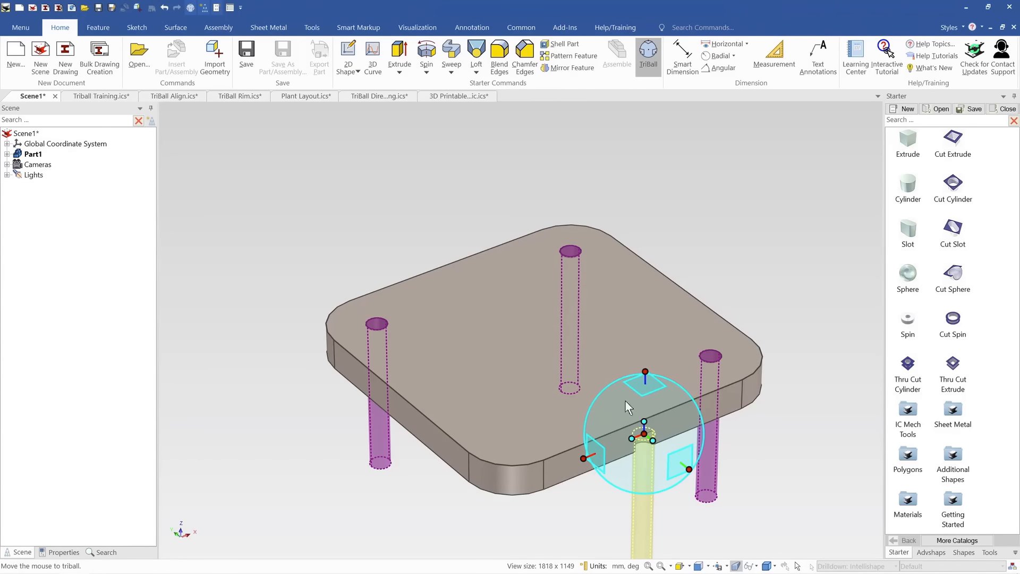
Rotate the hole 90 degrees with the TriBall about the horizontal axis that runs along the front-right side face
{"action": "scroll", "coordinate": [618, 425], "scroll_direction": "up", "scroll_amount": 2}
{"action": "middle_click_drag", "start_coordinate": [605, 390], "coordinate": [545, 377]}
{"action": "scroll", "coordinate": [611, 396], "scroll_direction": "up", "scroll_amount": 3}
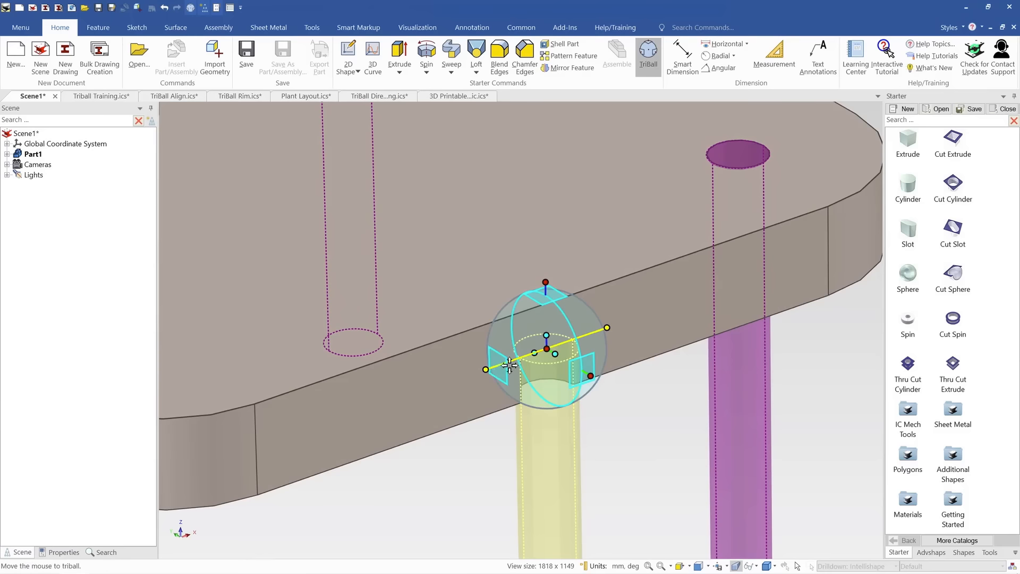
{"action": "left_click_drag", "start_coordinate": [530, 332], "coordinate": [543, 381]}
{"action": "type", "text": "90"}
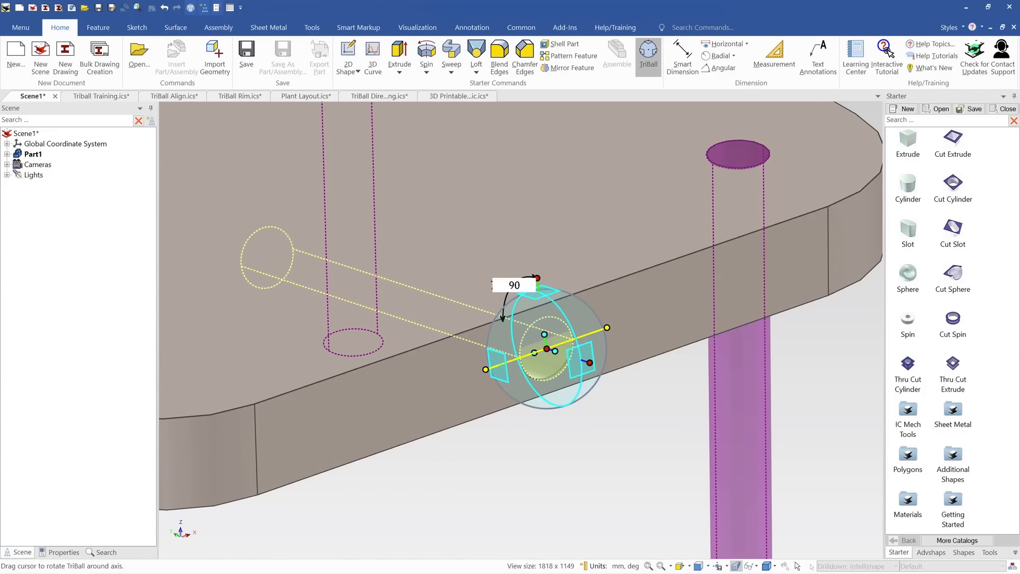
{"action": "key", "text": "Return"}
{"action": "key", "text": "F10"}
{"action": "middle_click_drag", "start_coordinate": [535, 387], "coordinate": [518, 334]}
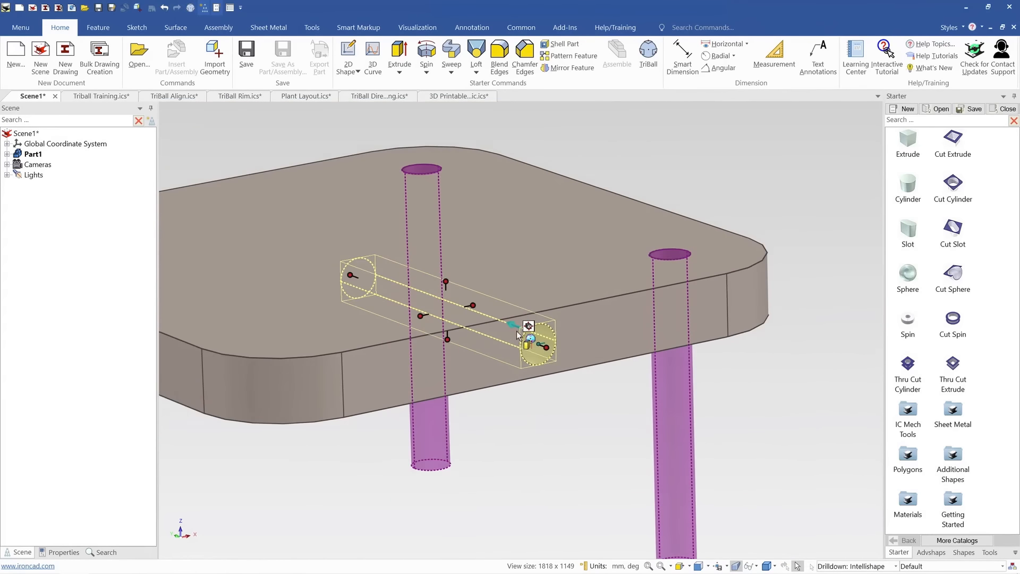
Undo the hole's rotation and its move to the side face, and reactivate the TriBall on it
{"action": "key", "text": "ctrl+z"}
{"action": "scroll", "coordinate": [458, 301], "scroll_direction": "down", "scroll_amount": 3}
{"action": "key", "text": "F10"}
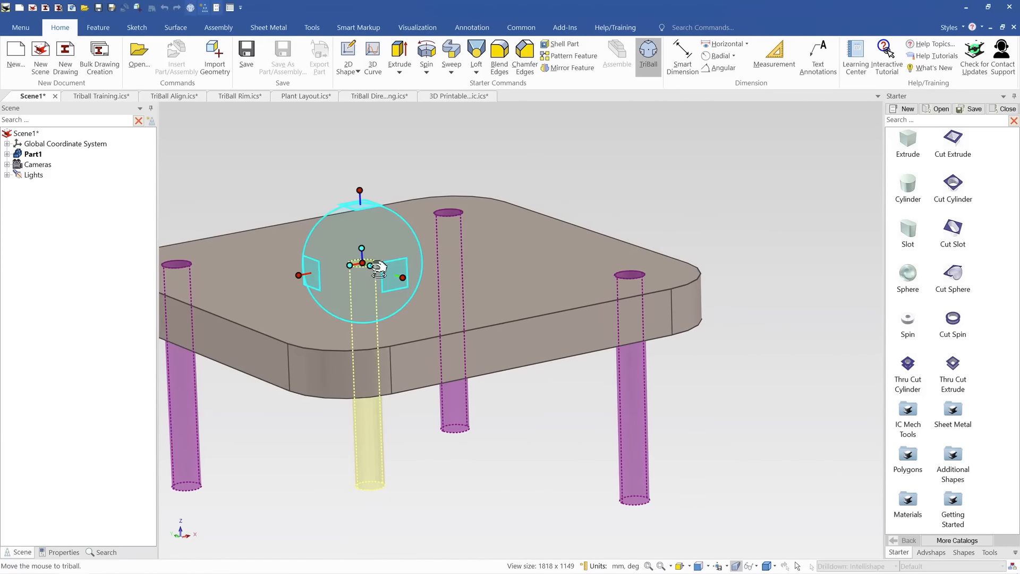
Move the middle hole by its TriBall centre onto the middle of the plate's front-right side face again
{"action": "middle_click_drag", "start_coordinate": [353, 276], "coordinate": [402, 268]}
{"action": "left_click_drag", "start_coordinate": [402, 268], "coordinate": [581, 364]}
{"action": "scroll", "coordinate": [582, 363], "scroll_direction": "up", "scroll_amount": 4}
{"action": "middle_click_drag", "start_coordinate": [570, 351], "coordinate": [563, 345]}
{"action": "left_click", "coordinate": [502, 362]}
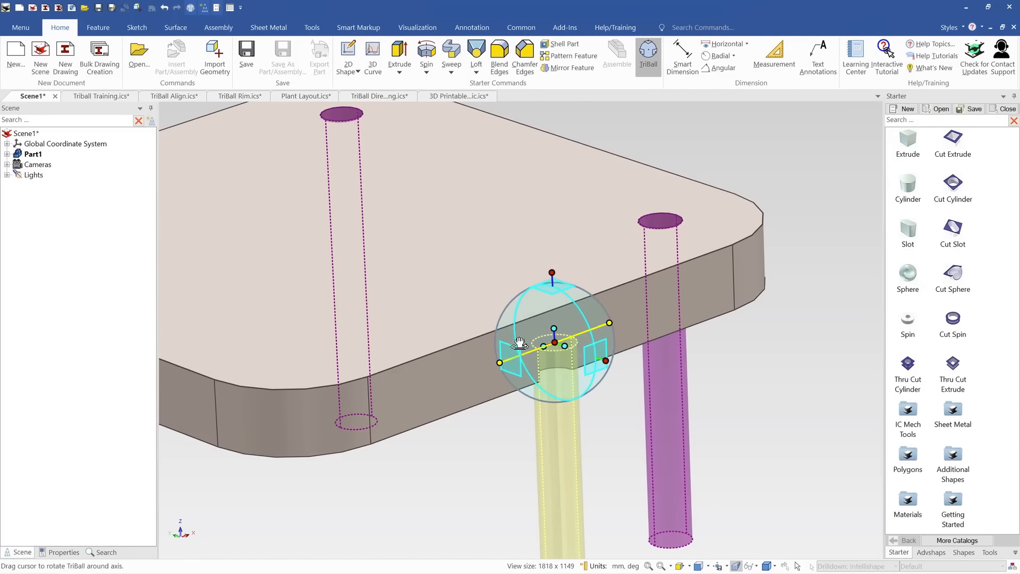
{"action": "left_click", "coordinate": [706, 151]}
Orient the hole's axis with the TriBall's Perpendicular To Face option, using the plate's front-right side face
{"action": "scroll", "coordinate": [566, 341], "scroll_direction": "up", "scroll_amount": 3}
{"action": "middle_click_drag", "start_coordinate": [556, 343], "coordinate": [562, 343]}
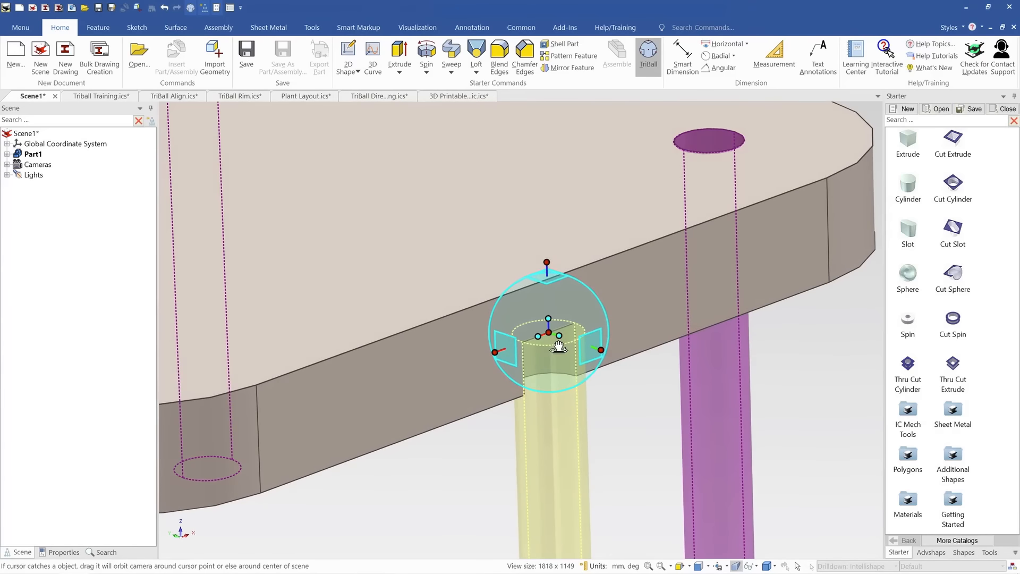
{"action": "right_click", "coordinate": [548, 319]}
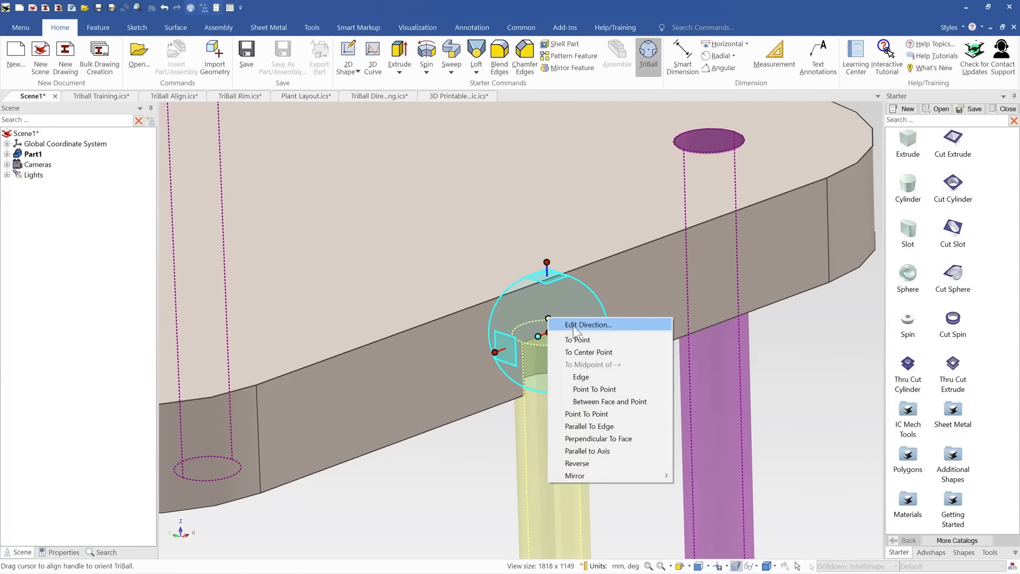
{"action": "left_click", "coordinate": [639, 439]}
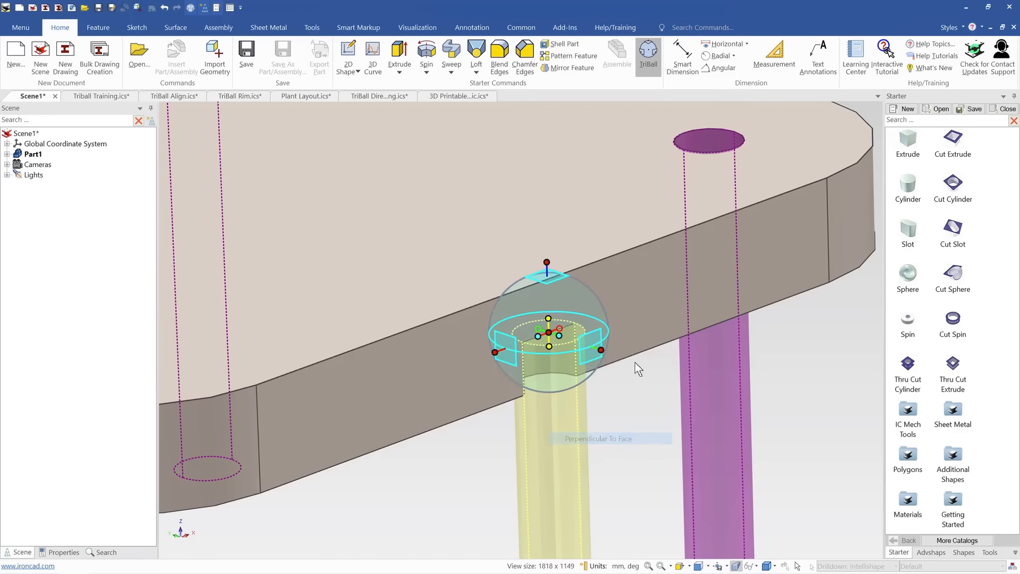
{"action": "left_click", "coordinate": [626, 297]}
{"action": "middle_click_drag", "start_coordinate": [618, 314], "coordinate": [547, 337]}
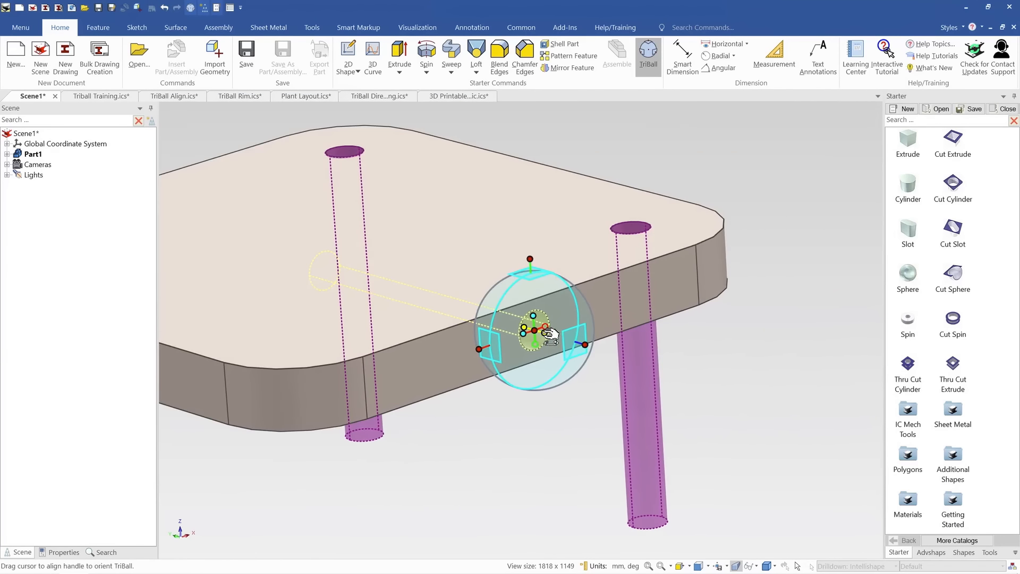
Realign the hole's axis with the TriBall orientation handle, first perpendicular to the upper face, then to the front-right side face
{"action": "left_click_drag", "start_coordinate": [544, 332], "coordinate": [555, 266]}
{"action": "middle_click_drag", "start_coordinate": [551, 321], "coordinate": [557, 334]}
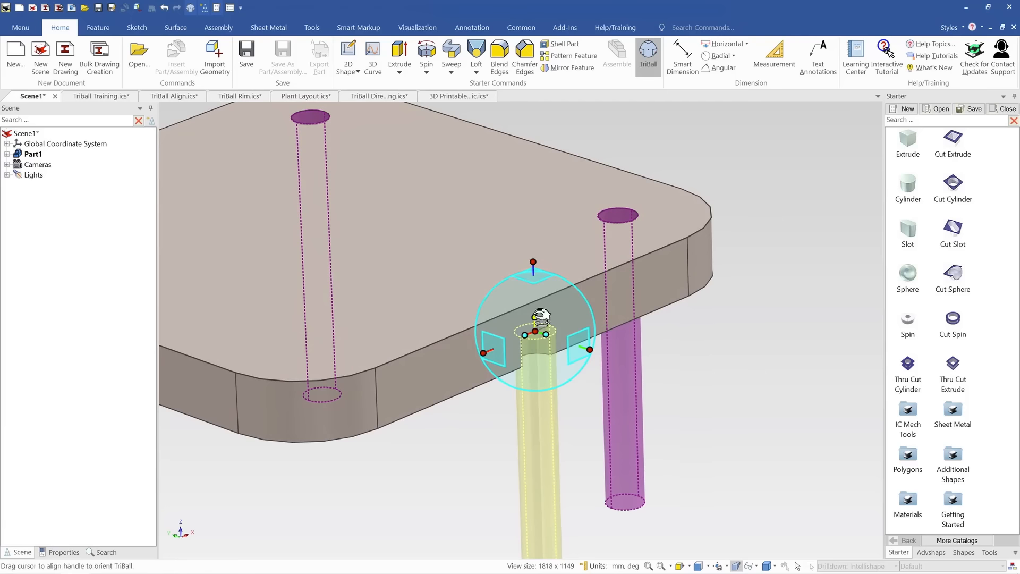
{"action": "left_click_drag", "start_coordinate": [540, 317], "coordinate": [556, 284]}
{"action": "mouse_move", "coordinate": [553, 337]}
{"action": "left_mouse_down"}
{"action": "mouse_move", "coordinate": [548, 281]}
{"action": "mouse_move", "coordinate": [541, 319]}
{"action": "mouse_move", "coordinate": [530, 319]}
{"action": "mouse_move", "coordinate": [558, 326]}
{"action": "left_mouse_up"}
{"action": "scroll", "coordinate": [558, 326], "scroll_direction": "down", "scroll_amount": 2}
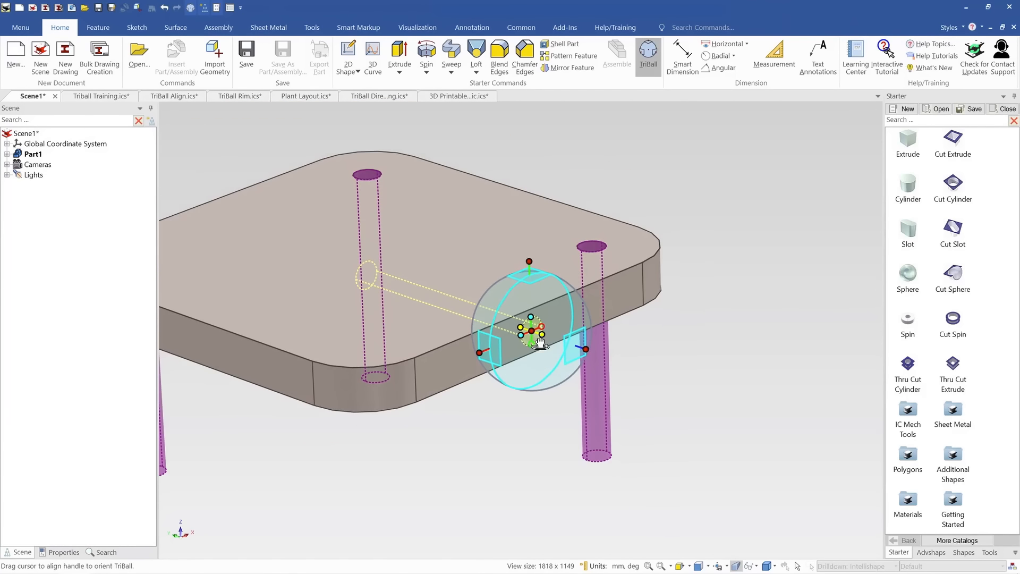
Align the hole's axis perpendicular to the front-left side face so it runs along the front-right side, and close the TriBall
{"action": "left_click_drag", "start_coordinate": [547, 336], "coordinate": [297, 398]}
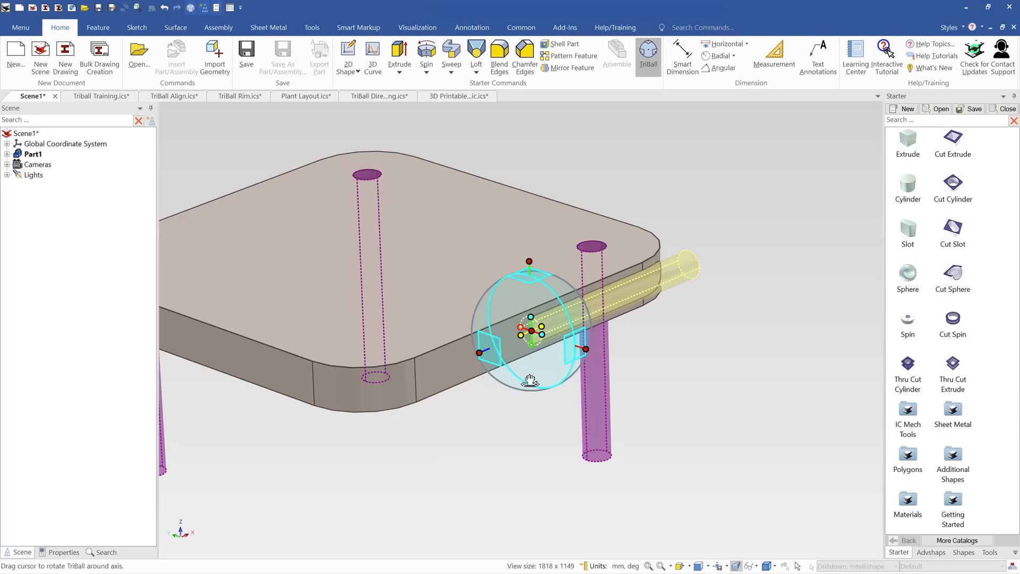
{"action": "scroll", "coordinate": [518, 377], "scroll_direction": "up", "scroll_amount": 3}
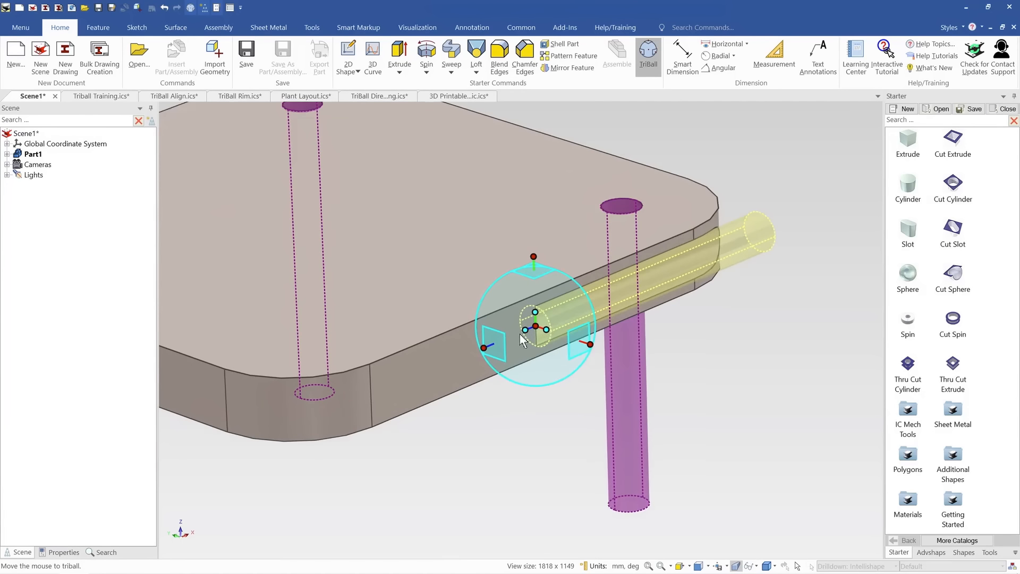
{"action": "scroll", "coordinate": [534, 343], "scroll_direction": "down", "scroll_amount": 3}
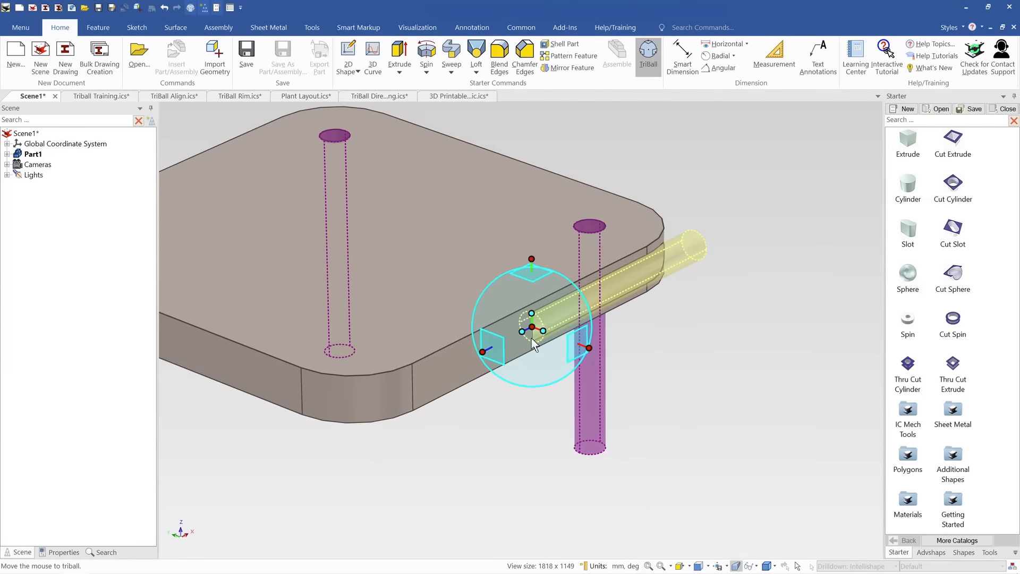
{"action": "key", "text": "F10"}
Reposition only the TriBall of the right corner hole to the midpoint of the plate's front-right upper edge
{"action": "left_click", "coordinate": [592, 233]}
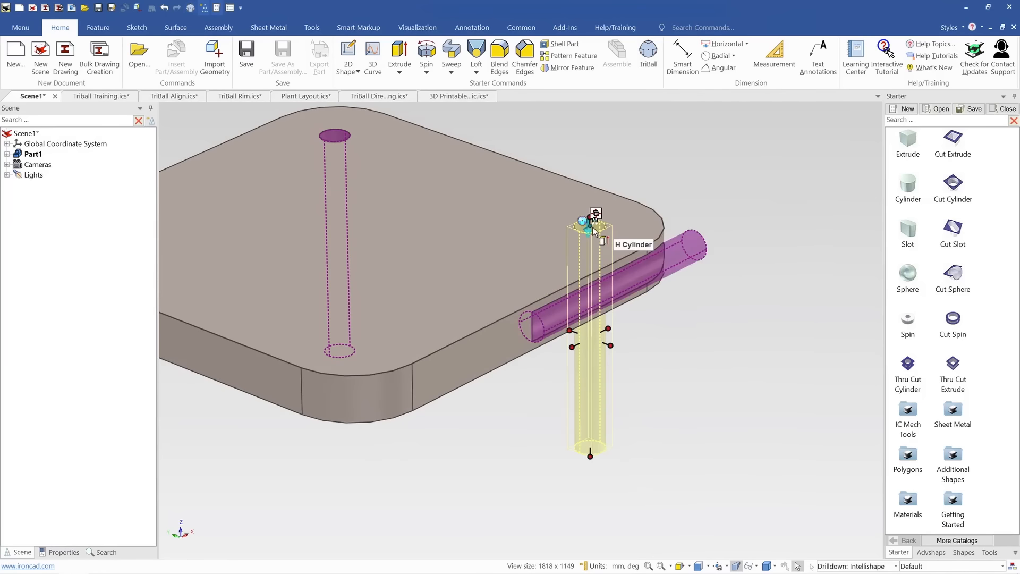
{"action": "key", "text": "F10"}
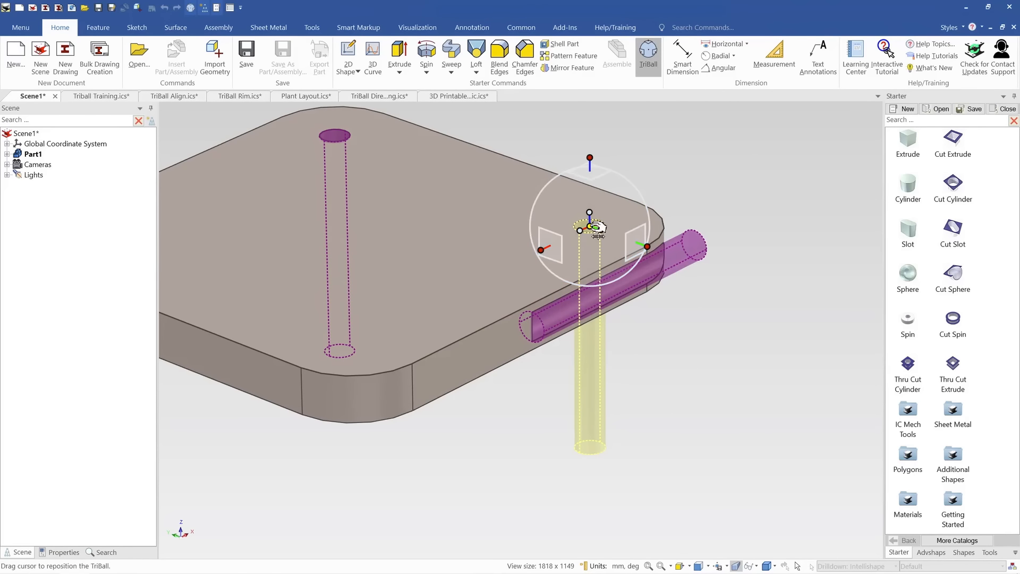
{"action": "left_click_drag", "start_coordinate": [590, 227], "coordinate": [534, 268]}
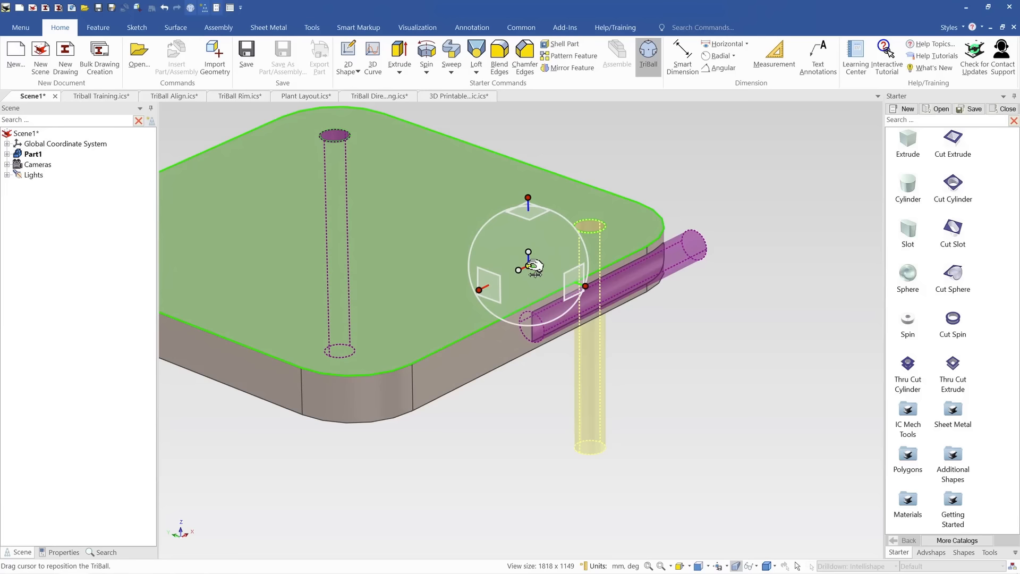
{"action": "right_click", "coordinate": [528, 266]}
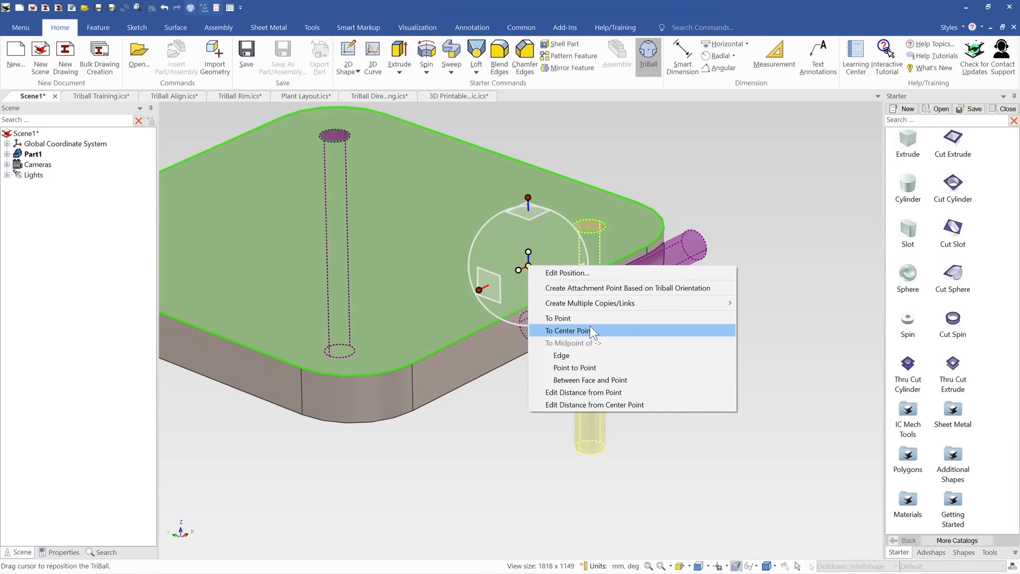
{"action": "left_click", "coordinate": [616, 356]}
{"action": "left_click", "coordinate": [469, 332]}
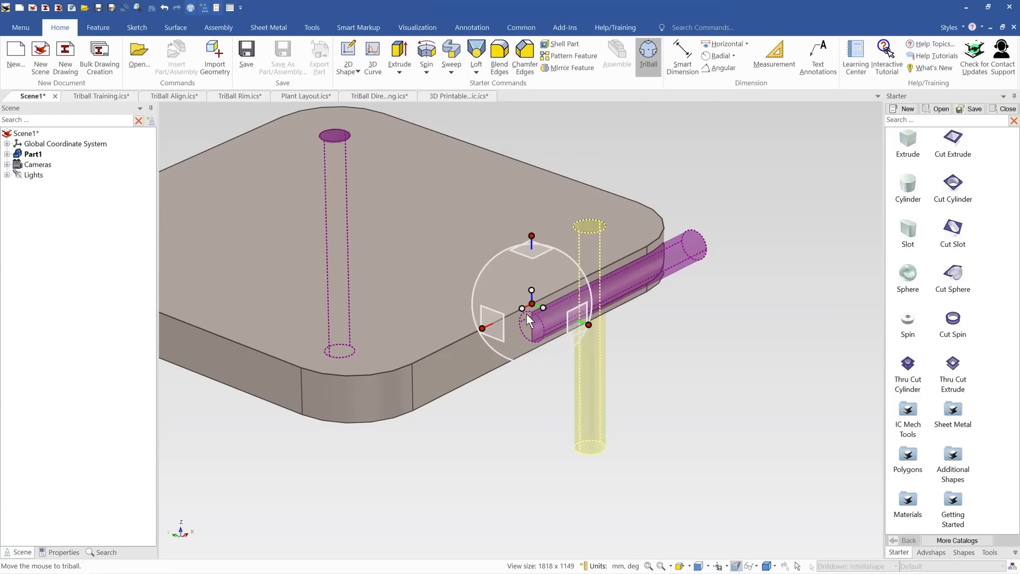
{"action": "scroll", "coordinate": [527, 314], "scroll_direction": "up", "scroll_amount": 2}
{"action": "mouse_move", "coordinate": [519, 319]}
{"action": "middle_mouse_down"}
{"action": "mouse_move", "coordinate": [492, 324]}
{"action": "mouse_move", "coordinate": [501, 314]}
{"action": "mouse_move", "coordinate": [514, 326]}
{"action": "mouse_move", "coordinate": [483, 276]}
{"action": "mouse_move", "coordinate": [513, 321]}
{"action": "middle_mouse_up"}
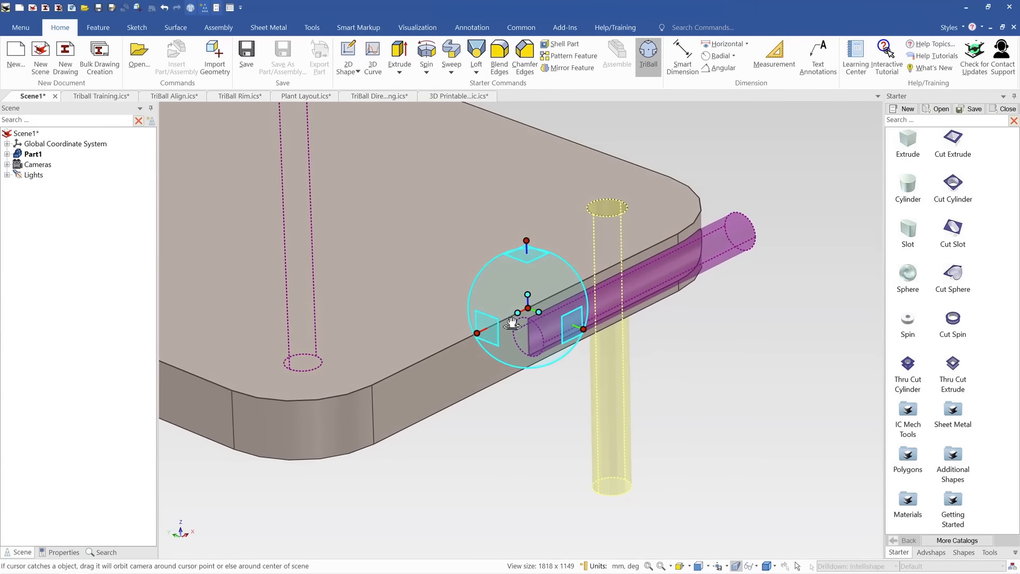
{"action": "right_click", "coordinate": [542, 313]}
{"action": "mouse_move", "coordinate": [599, 469]}
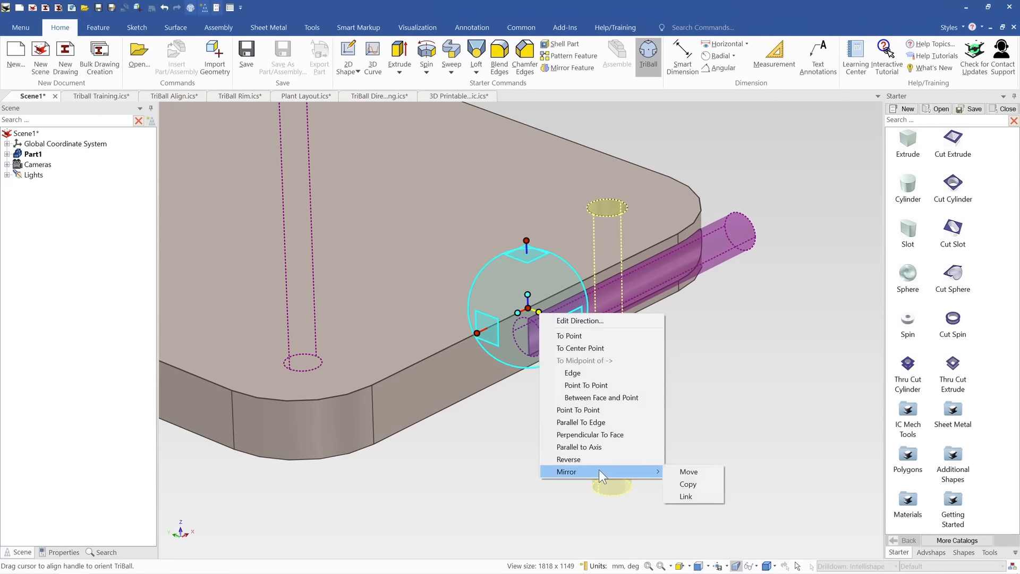
{"action": "left_click", "coordinate": [726, 314]}
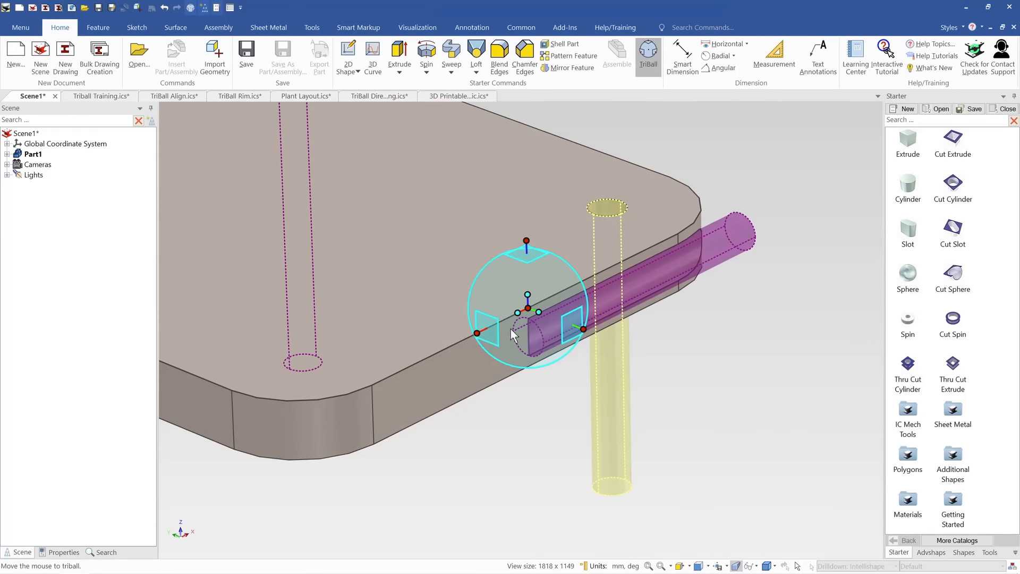
Mirror the right corner hole as a link across the edge midpoint, using the TriBall axis that runs along the front-right edge
{"action": "middle_click_drag", "start_coordinate": [511, 333], "coordinate": [542, 314]}
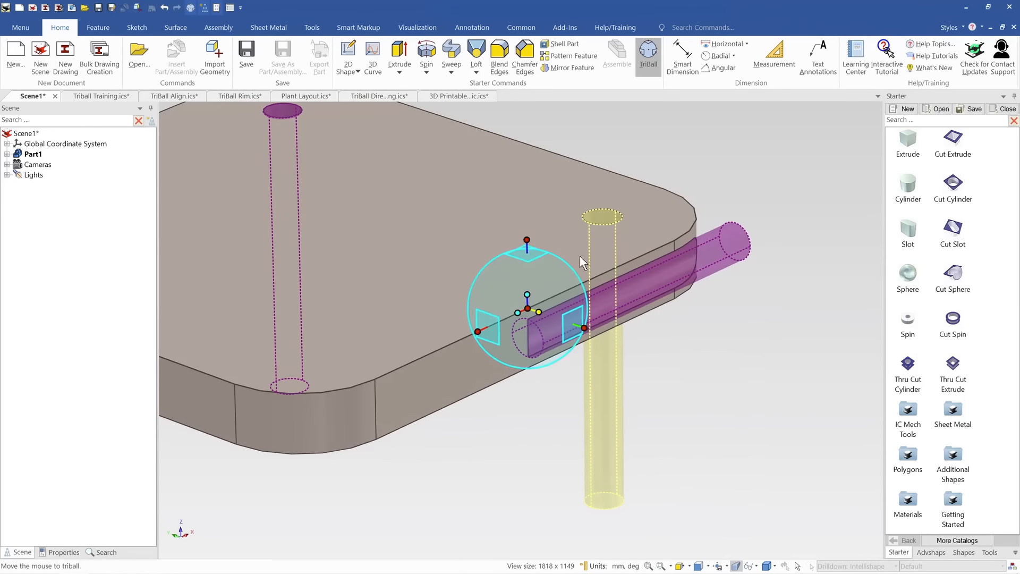
{"action": "scroll", "coordinate": [640, 242], "scroll_direction": "down", "scroll_amount": 2}
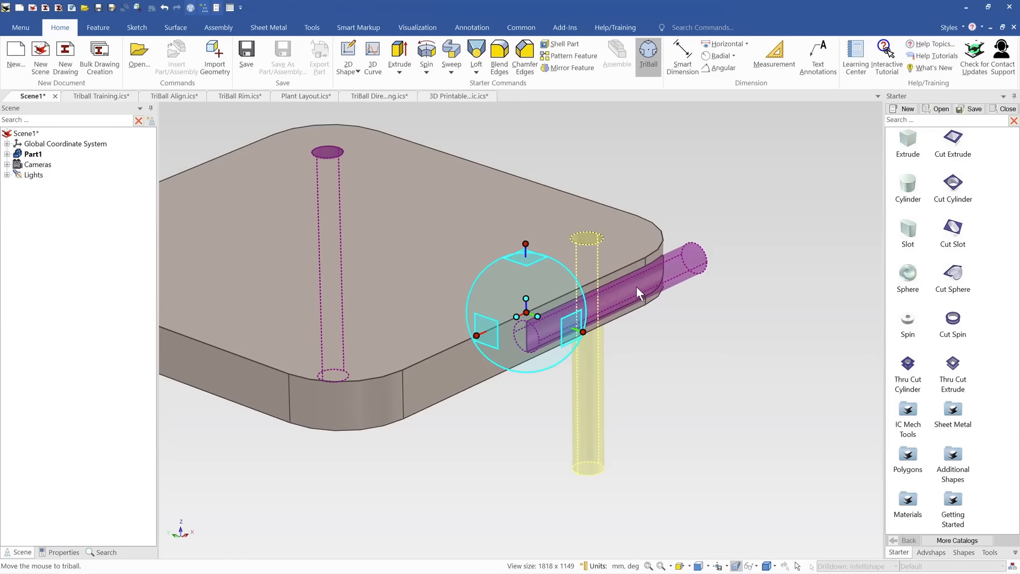
{"action": "middle_click_drag", "start_coordinate": [513, 323], "coordinate": [520, 318]}
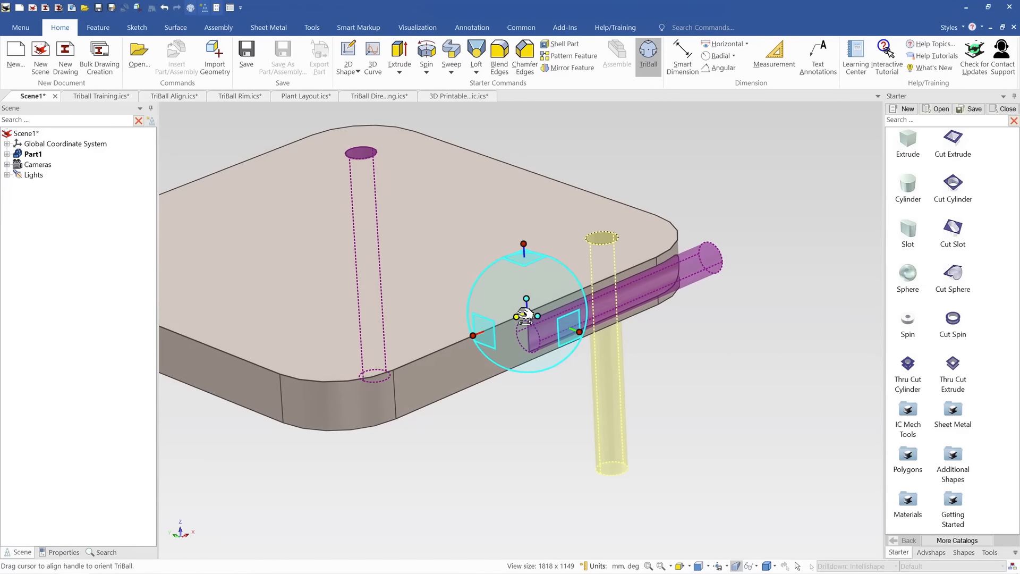
{"action": "right_click", "coordinate": [525, 315]}
{"action": "mouse_move", "coordinate": [597, 472]}
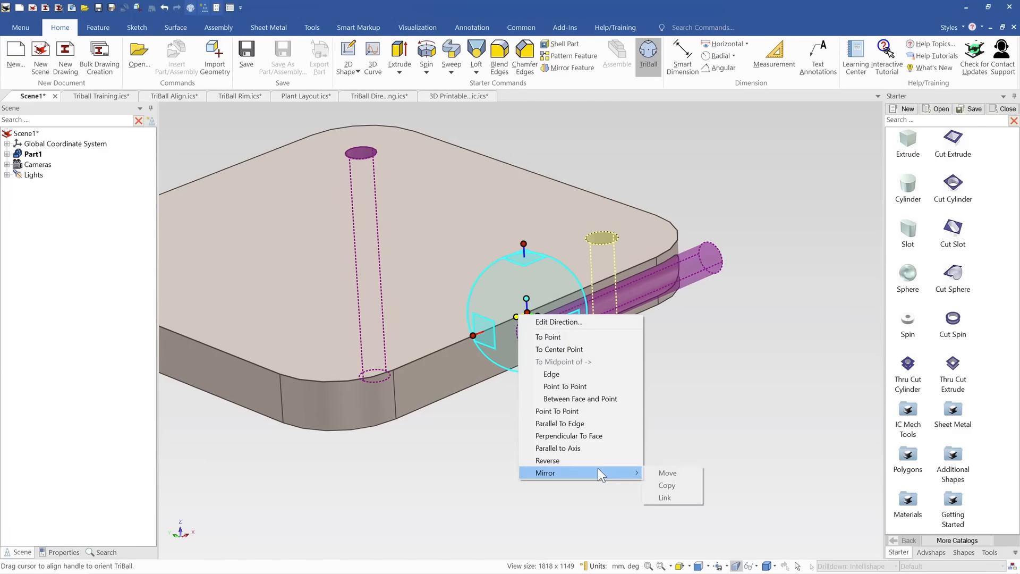
{"action": "left_click", "coordinate": [664, 498]}
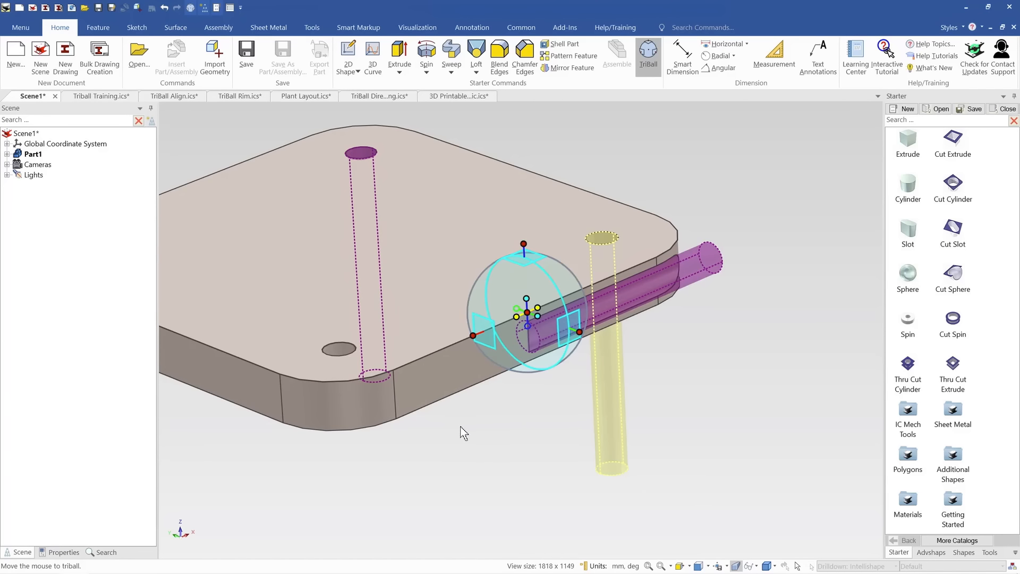
{"action": "middle_click_drag", "start_coordinate": [464, 414], "coordinate": [476, 342]}
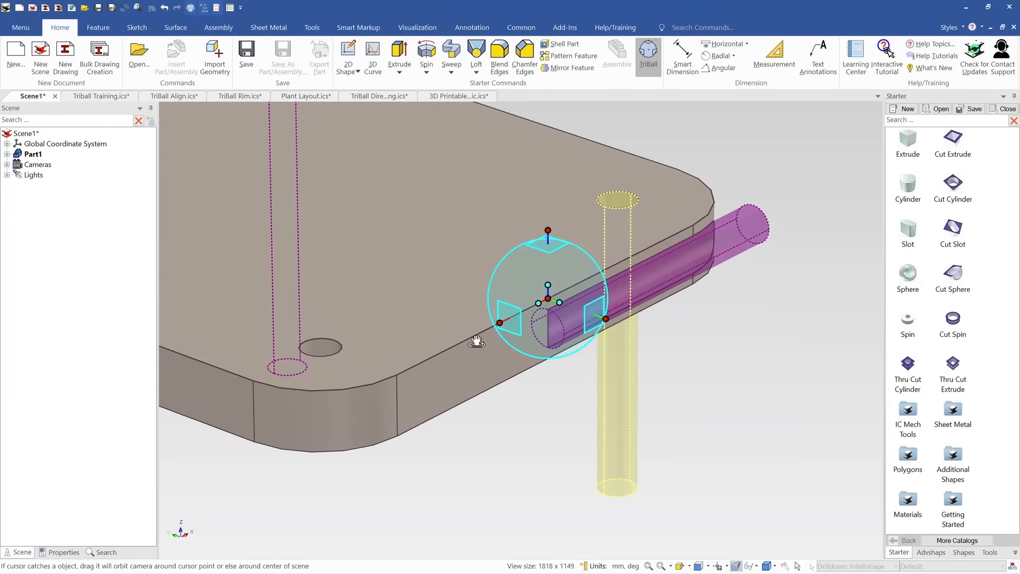
Reposition only the TriBall of the right corner hole from the edge midpoint to the hole's center on the upper face
{"action": "mouse_move", "coordinate": [546, 298]}
{"action": "middle_mouse_down"}
{"action": "mouse_move", "coordinate": [510, 313]}
{"action": "mouse_move", "coordinate": [548, 306]}
{"action": "middle_mouse_up"}
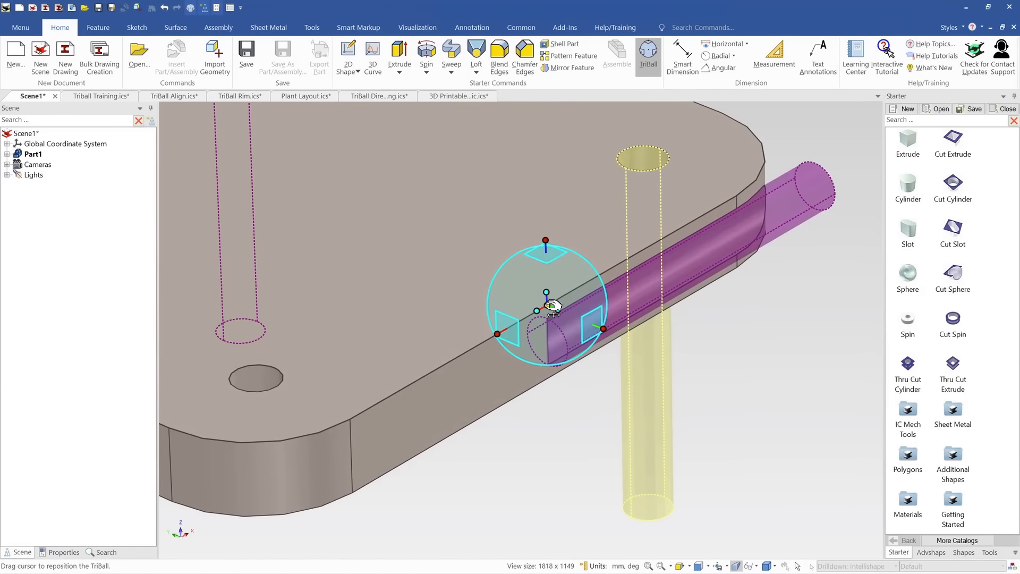
{"action": "scroll", "coordinate": [548, 306], "scroll_direction": "down", "scroll_amount": 2}
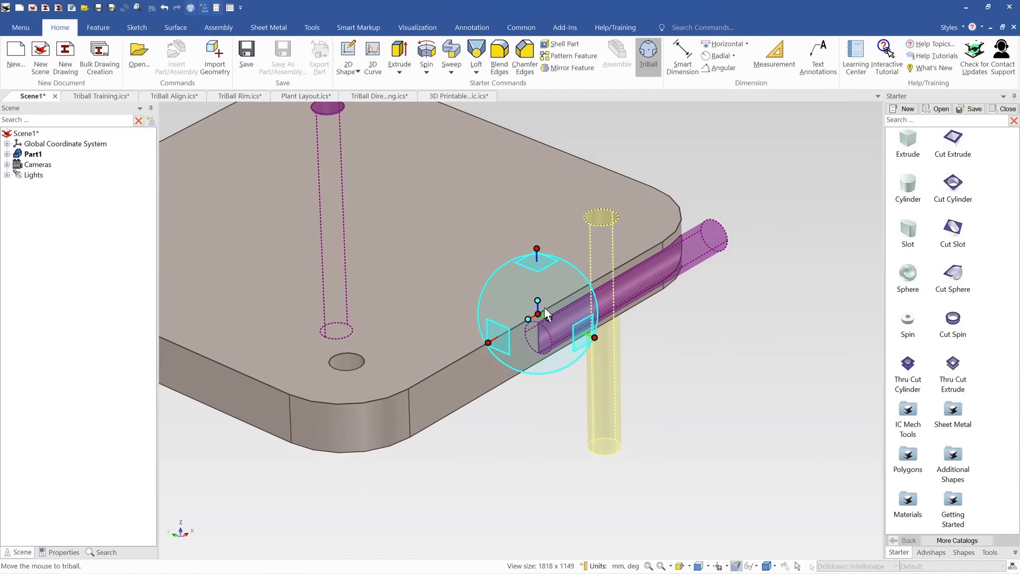
{"action": "key", "text": "F10"}
{"action": "scroll", "coordinate": [537, 316], "scroll_direction": "down", "scroll_amount": 2}
{"action": "key", "text": "F10"}
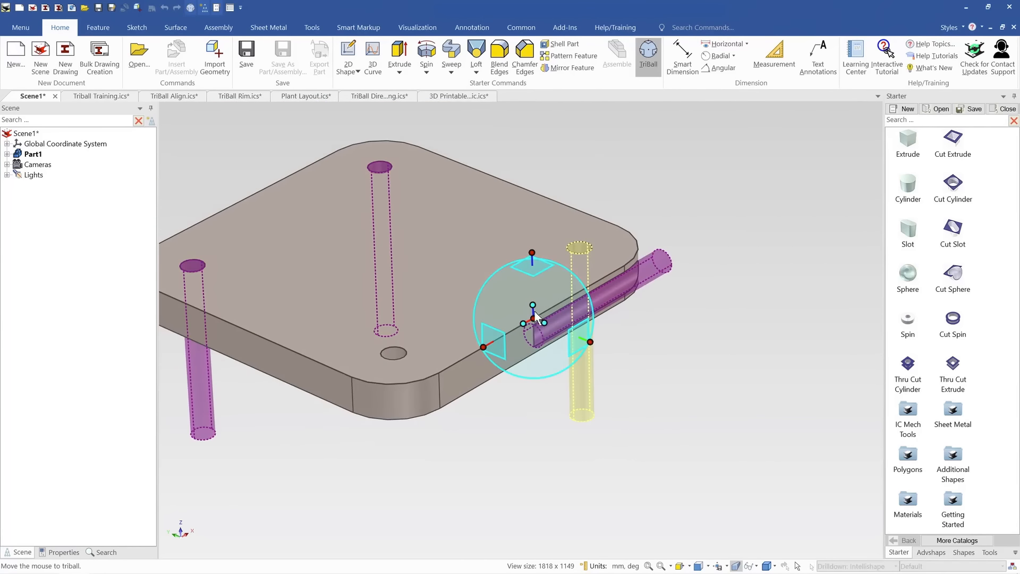
{"action": "scroll", "coordinate": [537, 319], "scroll_direction": "up", "scroll_amount": 2}
{"action": "key", "text": "space"}
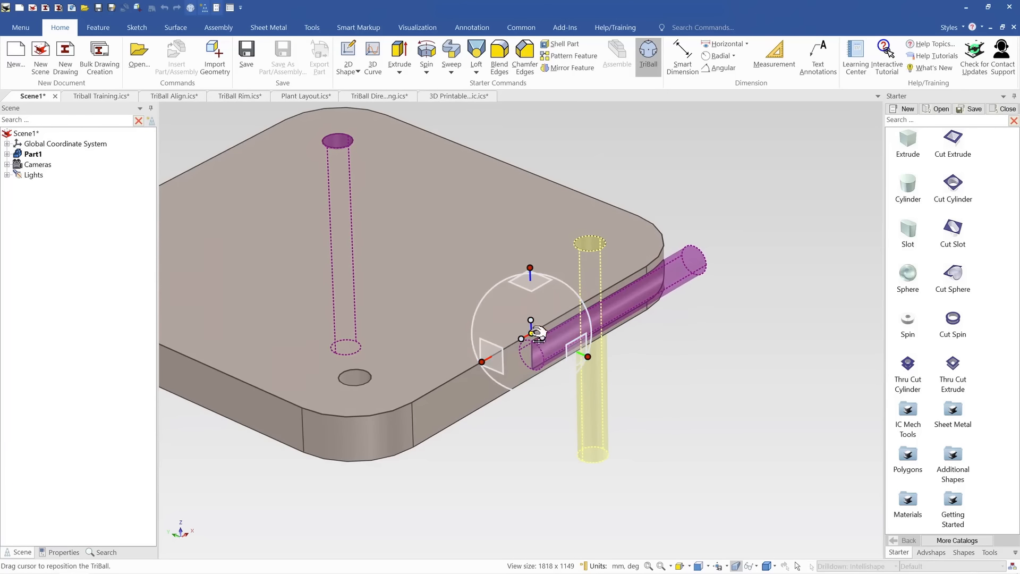
{"action": "left_click_drag", "start_coordinate": [531, 332], "coordinate": [597, 247]}
{"action": "key", "text": "space"}
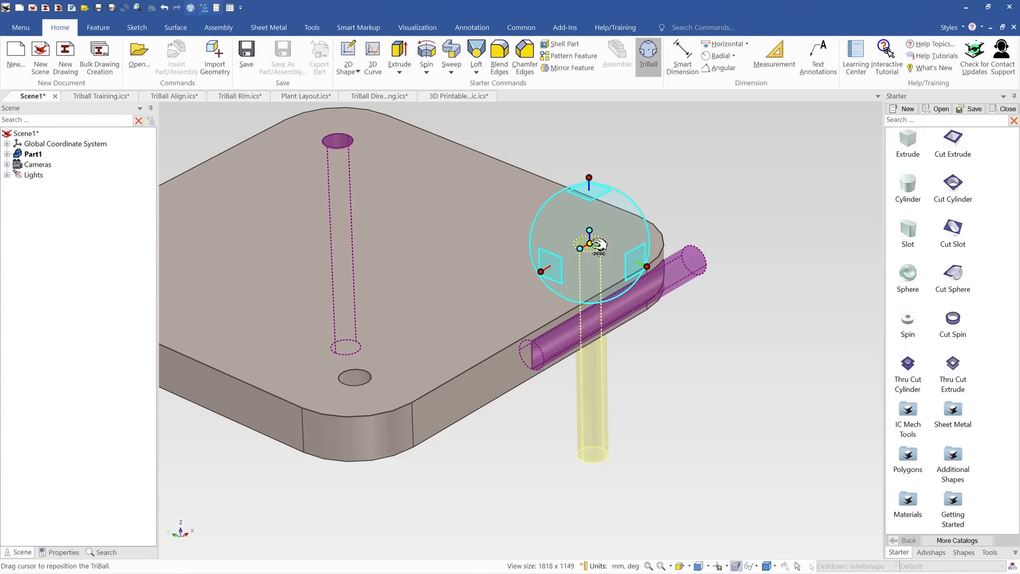
Move the hole freely across the plate's upper face by the TriBall center and return it to the right corner
{"action": "scroll", "coordinate": [598, 247], "scroll_direction": "down", "scroll_amount": 4}
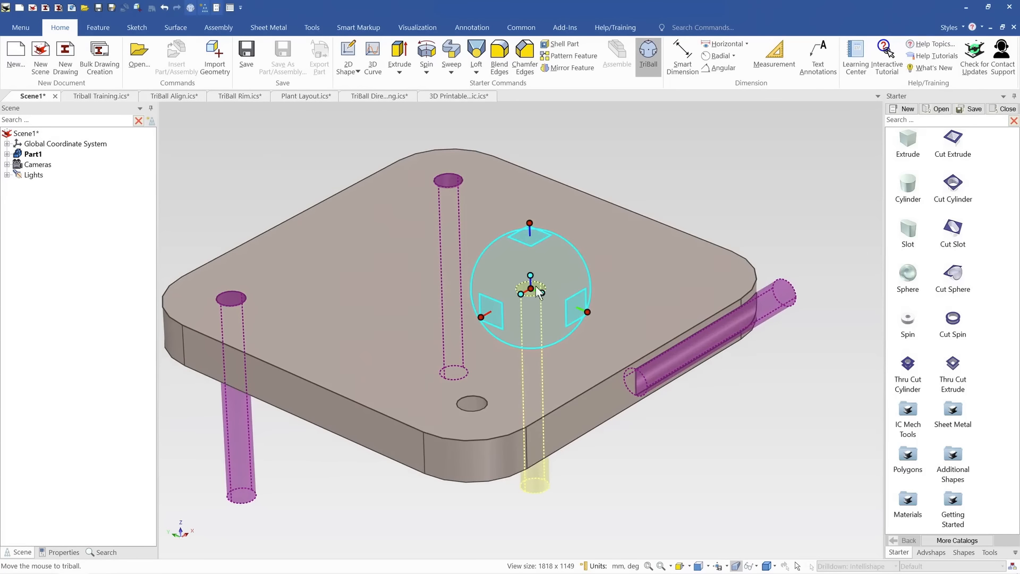
{"action": "mouse_move", "coordinate": [533, 299]}
{"action": "middle_mouse_down"}
{"action": "mouse_move", "coordinate": [535, 313]}
{"action": "mouse_move", "coordinate": [527, 296]}
{"action": "middle_mouse_up"}
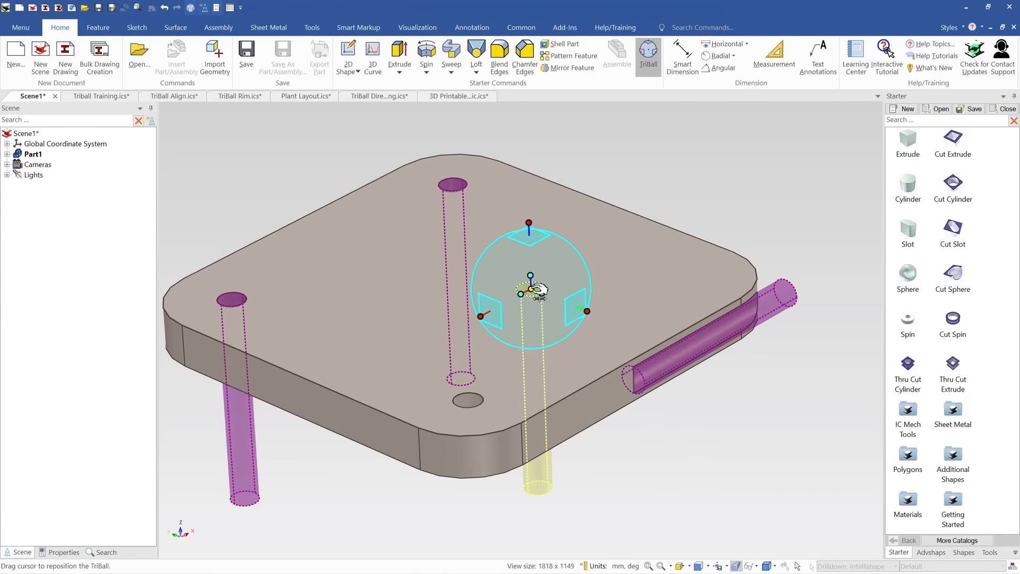
{"action": "left_click_drag", "start_coordinate": [539, 289], "coordinate": [620, 211]}
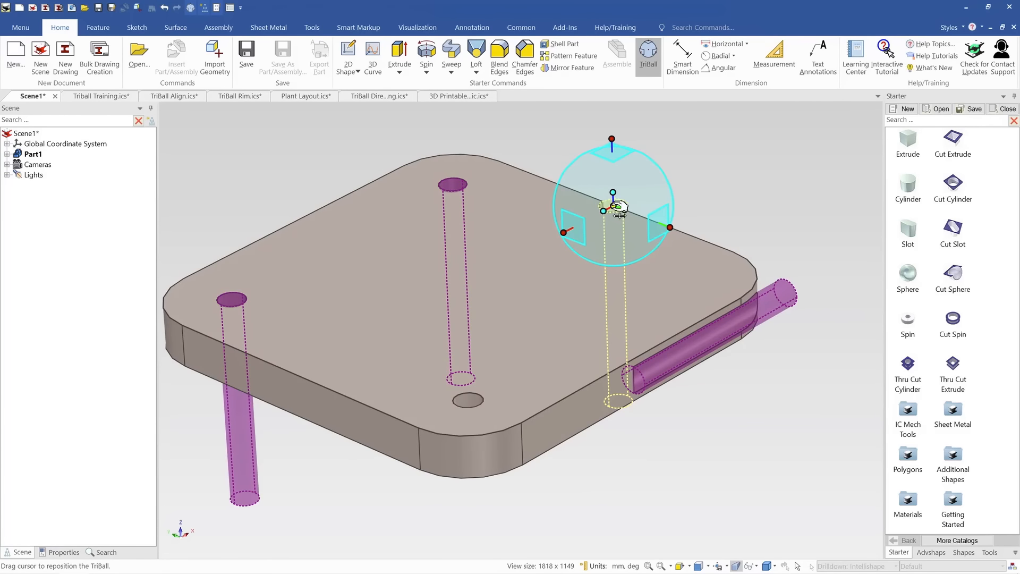
{"action": "left_click_drag", "start_coordinate": [619, 207], "coordinate": [755, 264]}
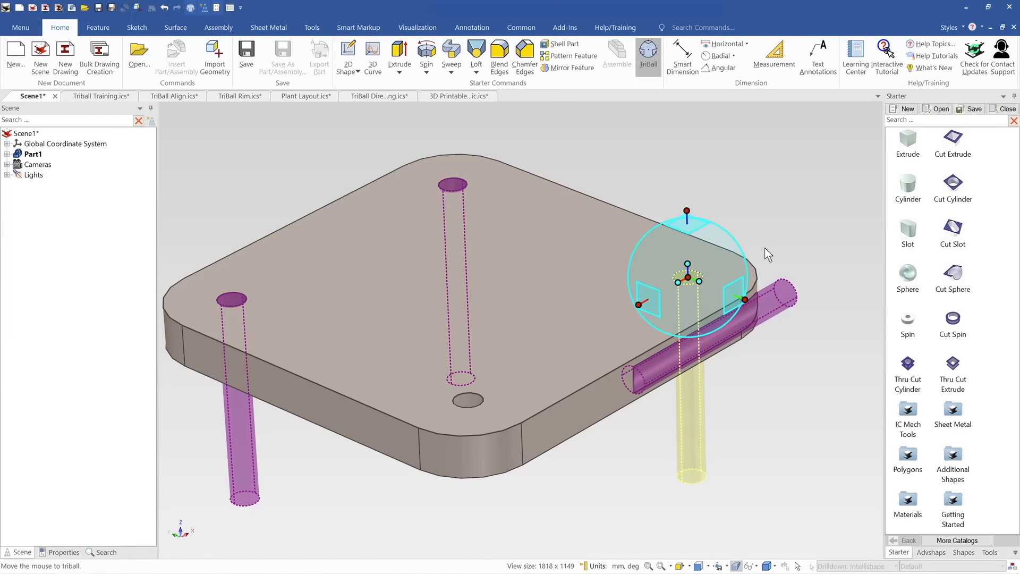
Place six linked copies of the right corner hole across the upper face with Links to Point/Center Point using Cursor, and undo them
{"action": "right_click", "coordinate": [689, 277]}
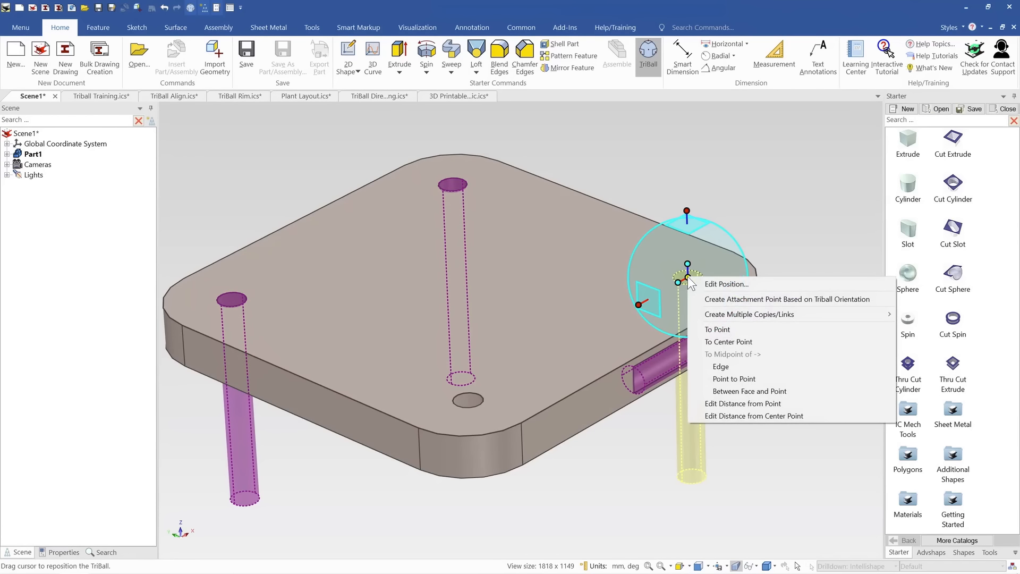
{"action": "mouse_move", "coordinate": [762, 314]}
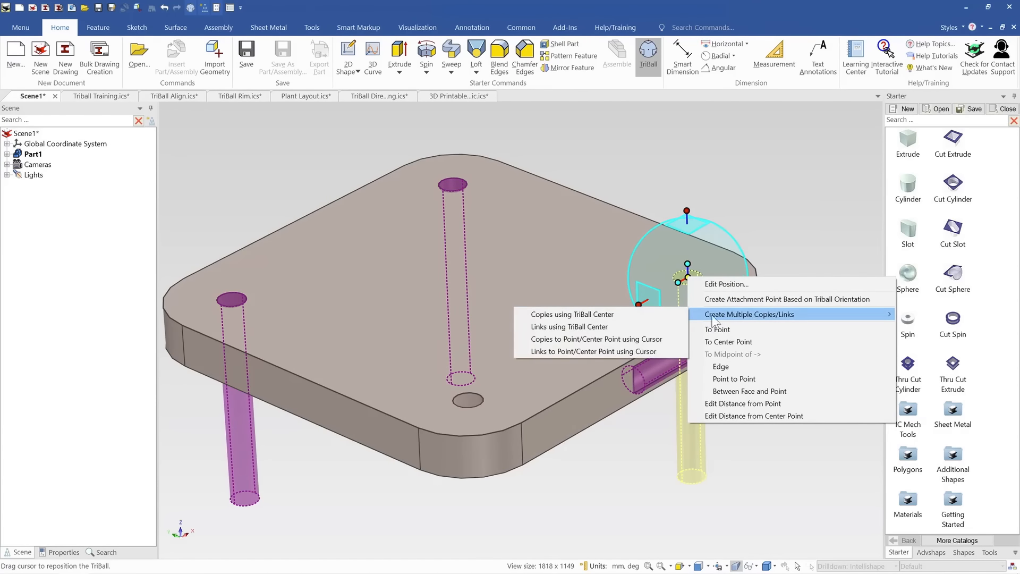
{"action": "left_click", "coordinate": [635, 352]}
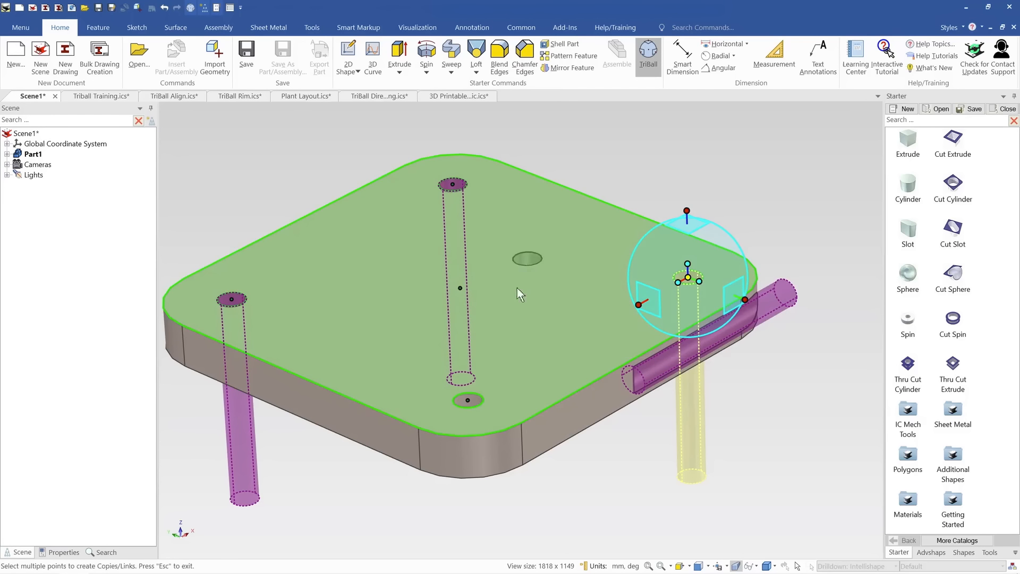
{"action": "left_click", "coordinate": [412, 246]}
{"action": "left_click", "coordinate": [507, 211]}
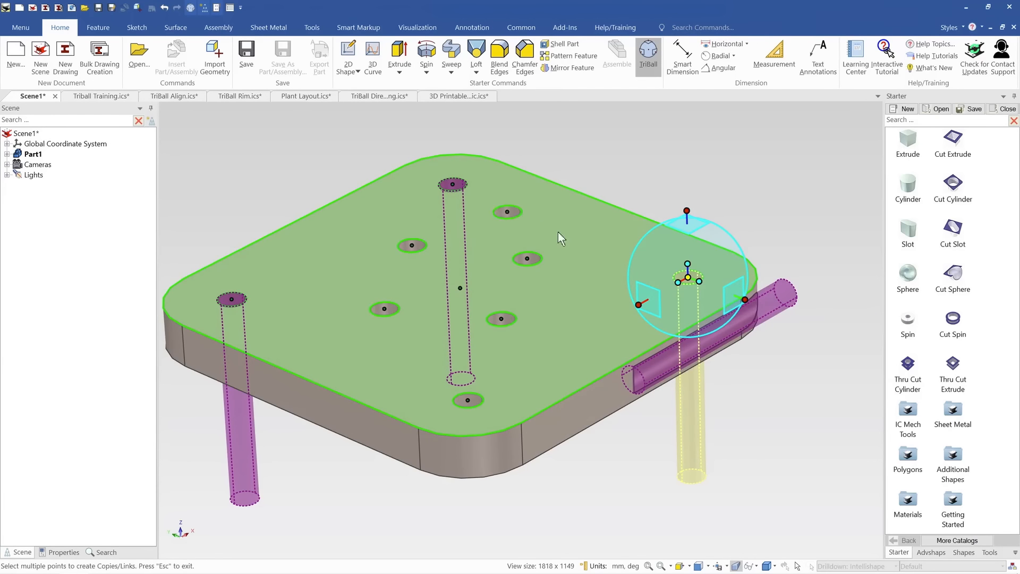
{"action": "left_click", "coordinate": [595, 296]}
{"action": "key", "text": "Escape"}
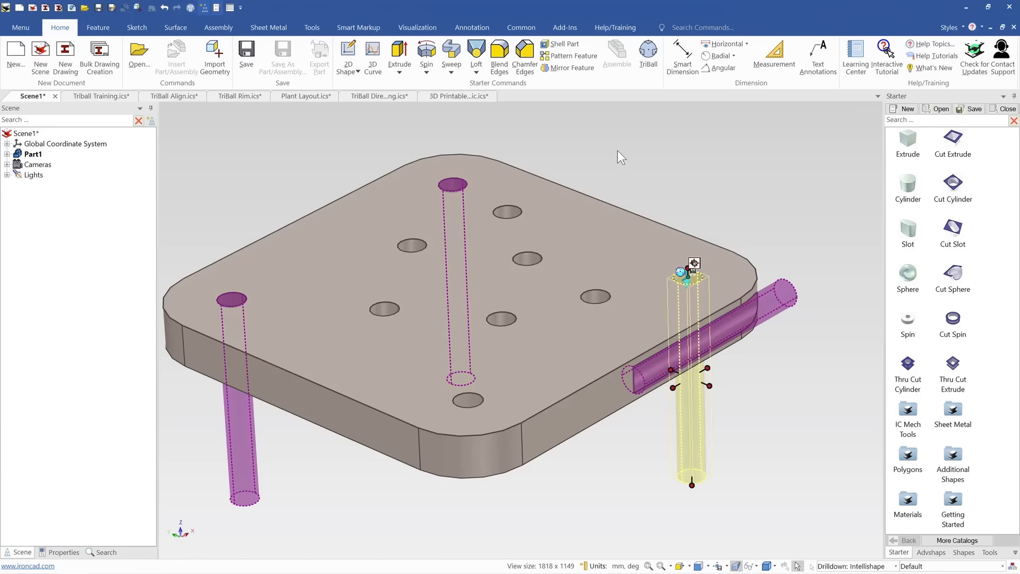
{"action": "middle_click_drag", "start_coordinate": [542, 294], "coordinate": [540, 311]}
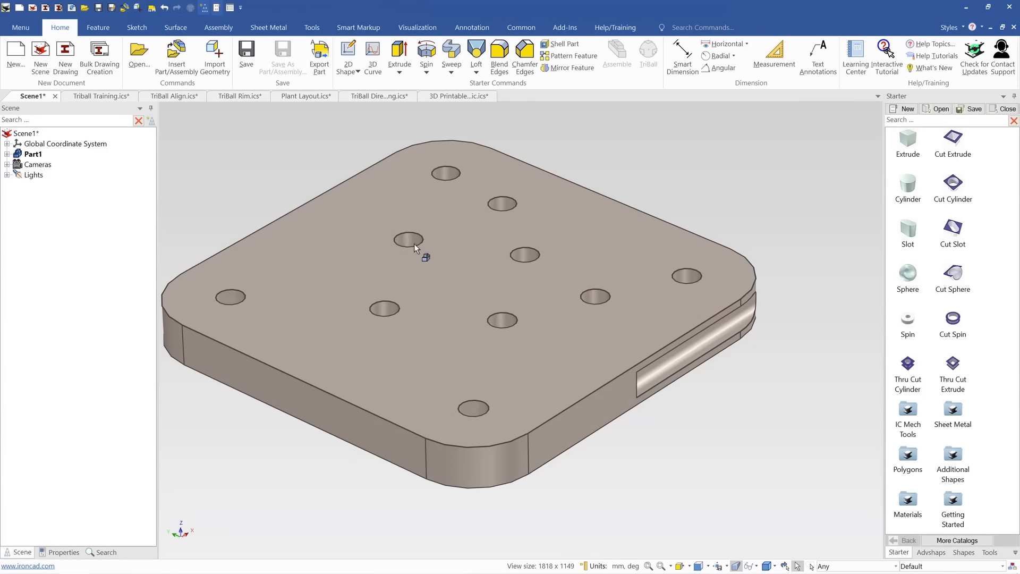
{"action": "key", "text": "ctrl+z"}
Activate the TriBall on the right corner hole and reposition only the TriBall to the hole's center
{"action": "left_click", "coordinate": [690, 279]}
{"action": "left_click", "coordinate": [691, 276]}
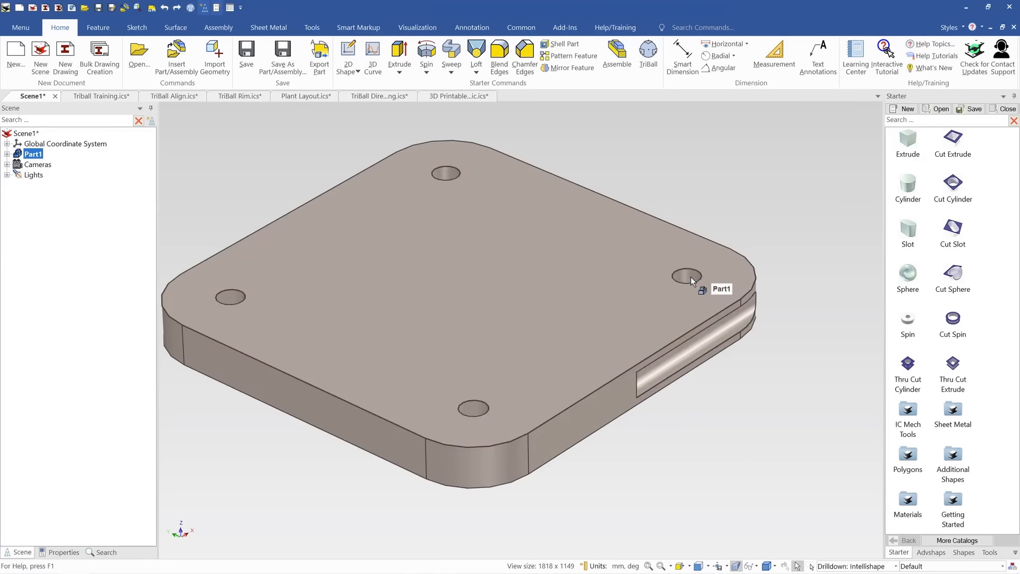
{"action": "key", "text": "F10"}
{"action": "key", "text": "space"}
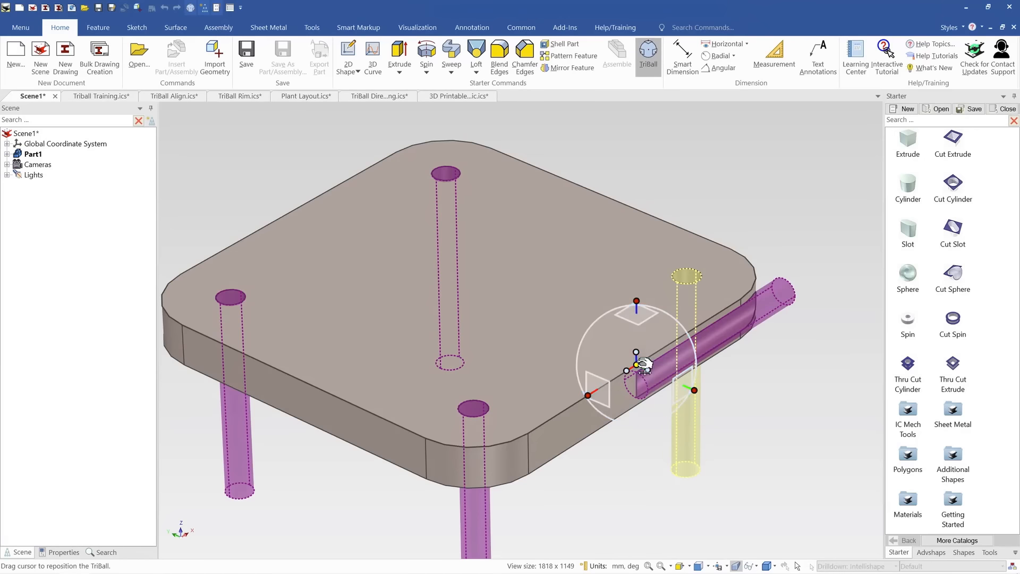
{"action": "left_click_drag", "start_coordinate": [636, 364], "coordinate": [687, 278]}
{"action": "key", "text": "space"}
{"action": "right_click", "coordinate": [687, 277]}
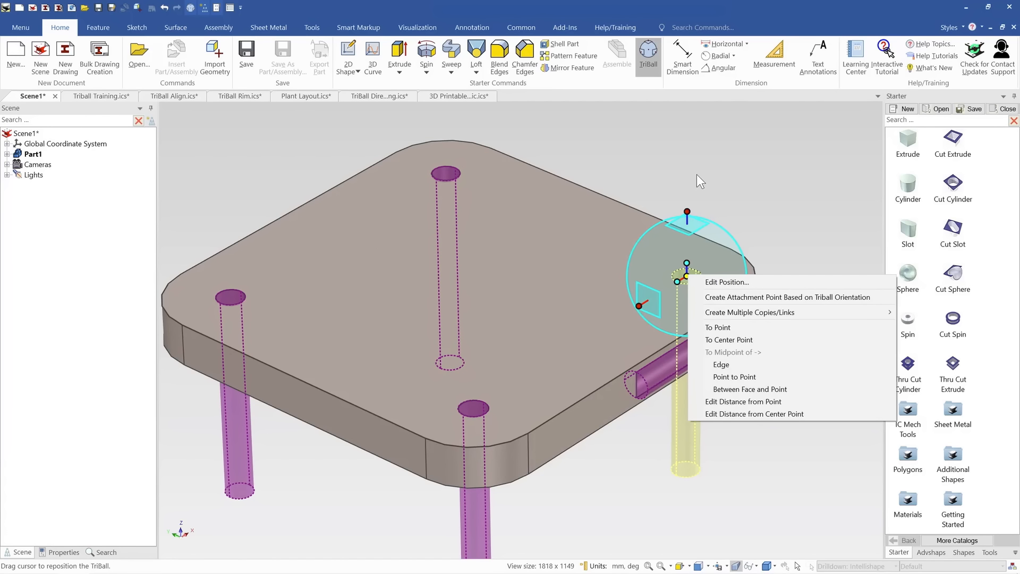
{"action": "left_click", "coordinate": [724, 191]}
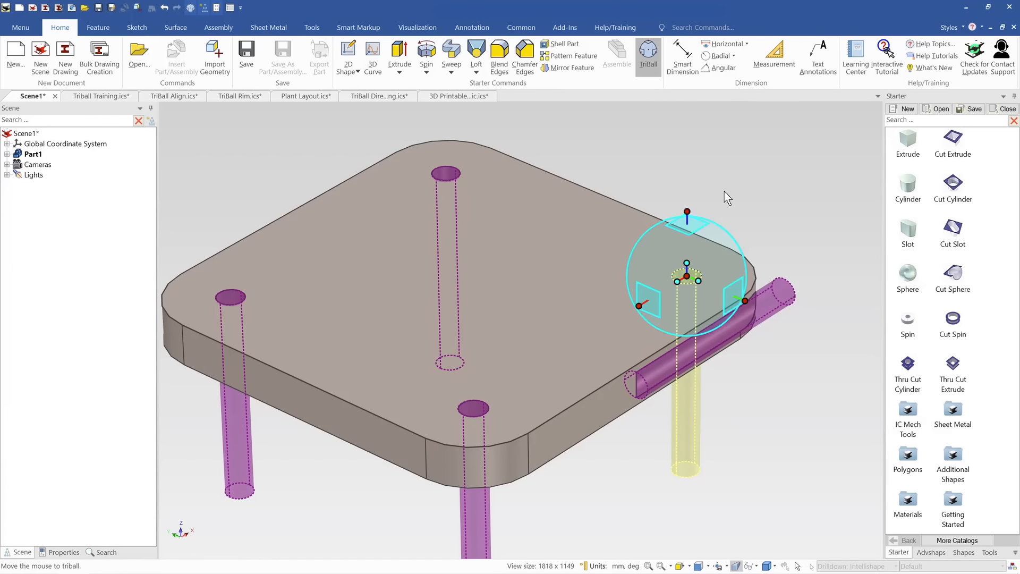
Reposition only the TriBall to the point-to-point midpoint between the front and back rounded corners' upper edge midpoints
{"action": "scroll", "coordinate": [505, 298], "scroll_direction": "down", "scroll_amount": 2}
{"action": "scroll", "coordinate": [469, 260], "scroll_direction": "up", "scroll_amount": 1}
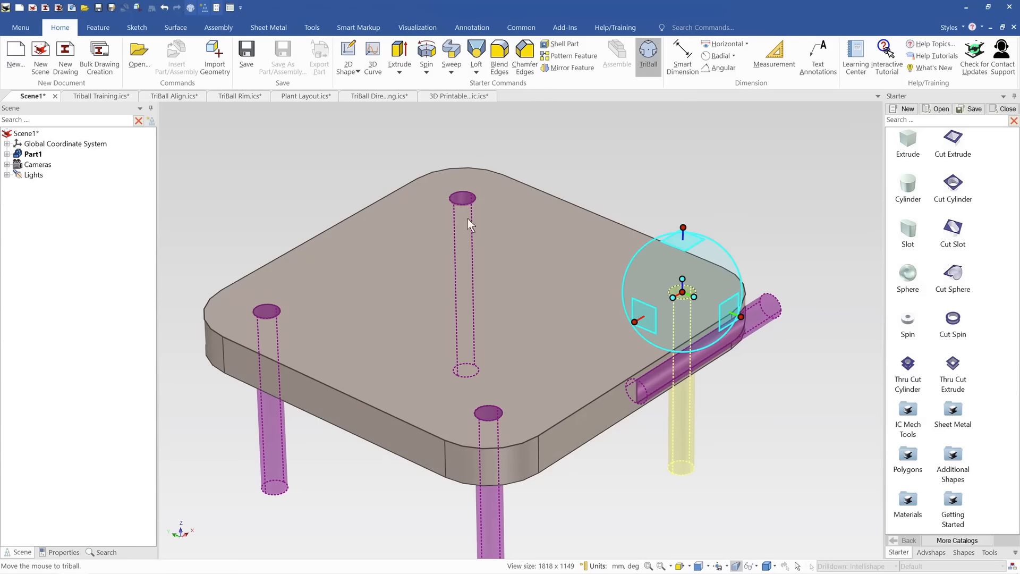
{"action": "scroll", "coordinate": [645, 314], "scroll_direction": "up", "scroll_amount": 1}
{"action": "middle_click_drag", "start_coordinate": [585, 343], "coordinate": [617, 344]}
{"action": "scroll", "coordinate": [616, 344], "scroll_direction": "down", "scroll_amount": 2}
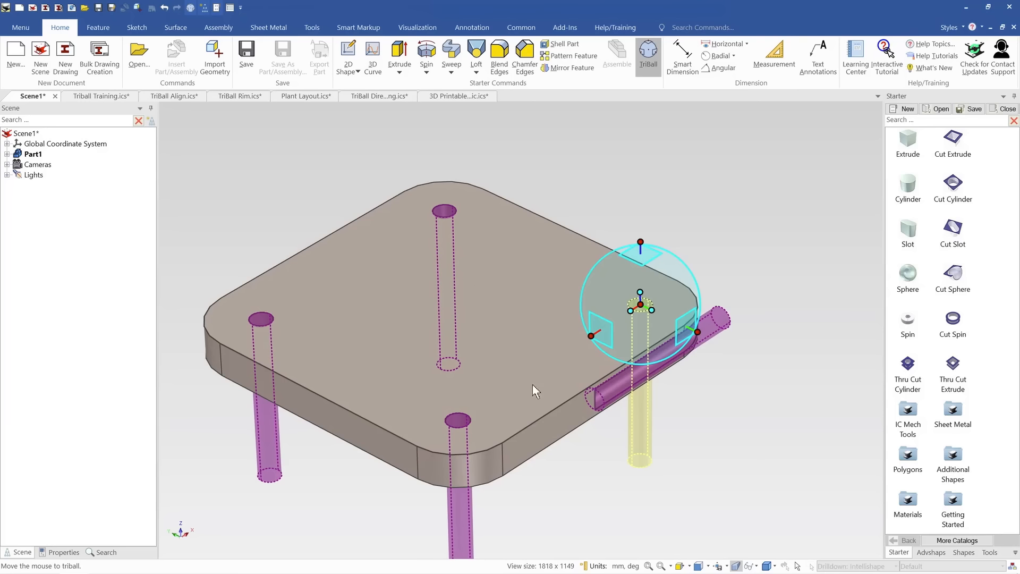
{"action": "key", "text": "space"}
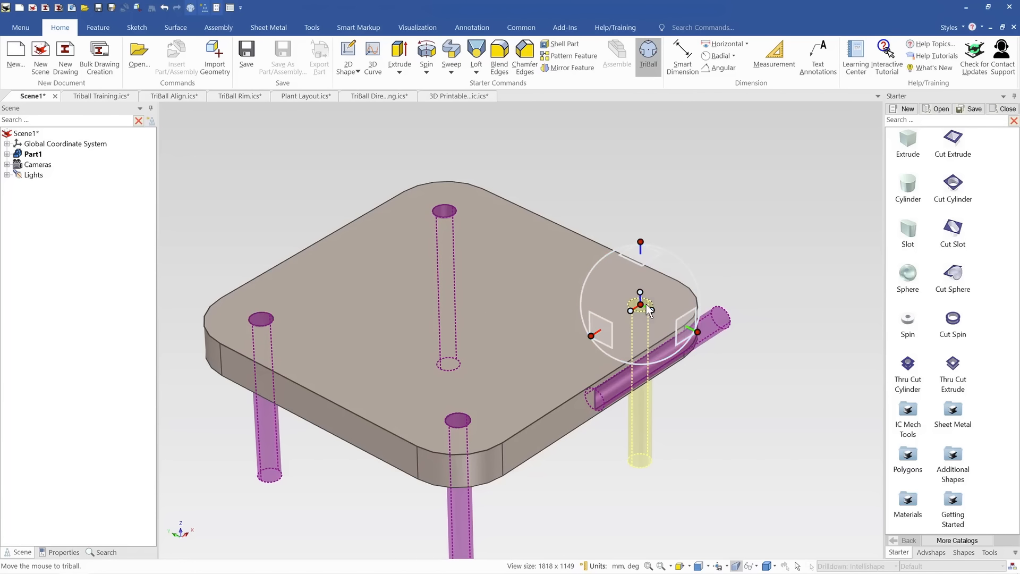
{"action": "right_click", "coordinate": [641, 305]}
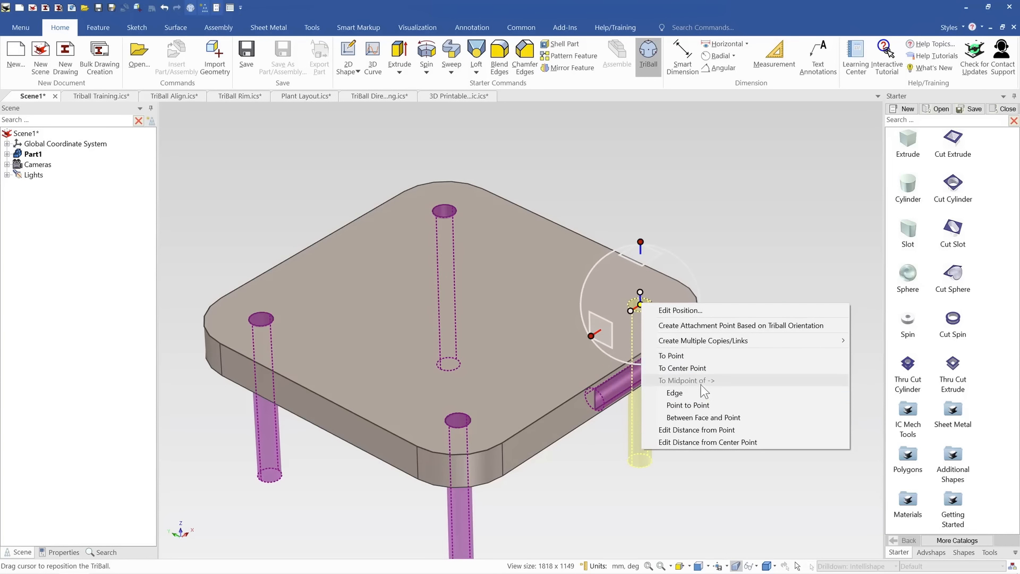
{"action": "left_click", "coordinate": [744, 403]}
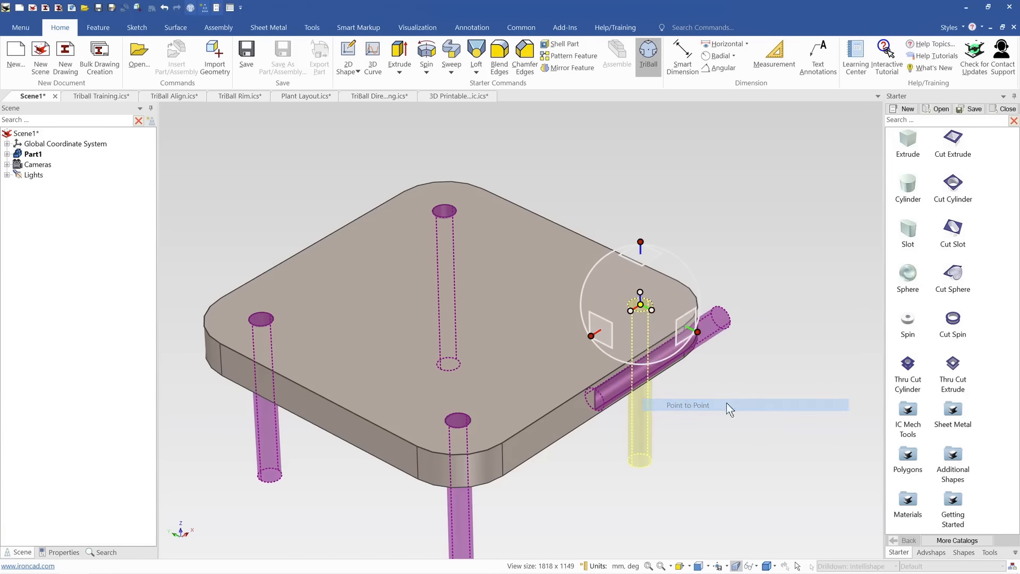
{"action": "left_click", "coordinate": [460, 455]}
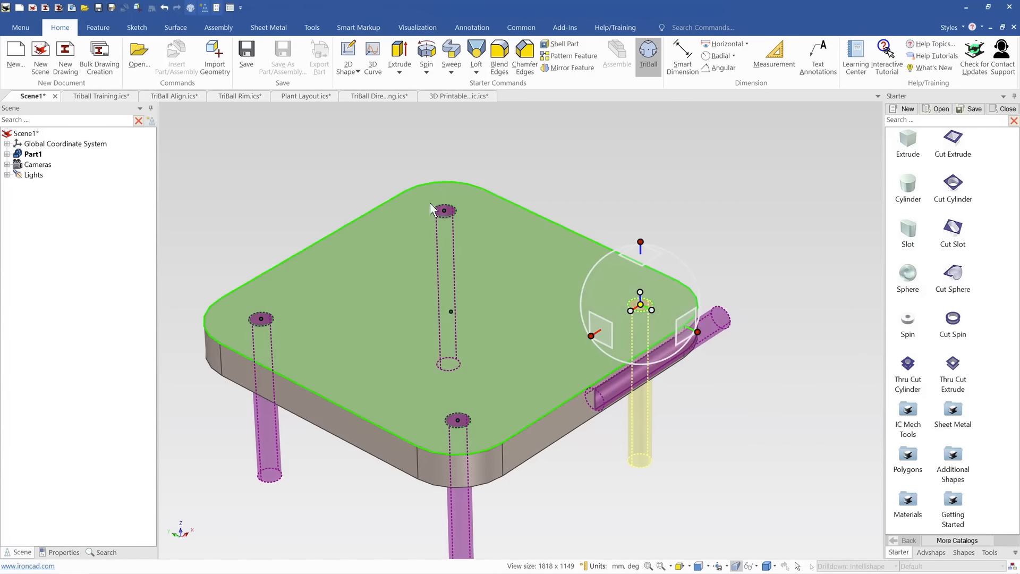
{"action": "left_click", "coordinate": [441, 183]}
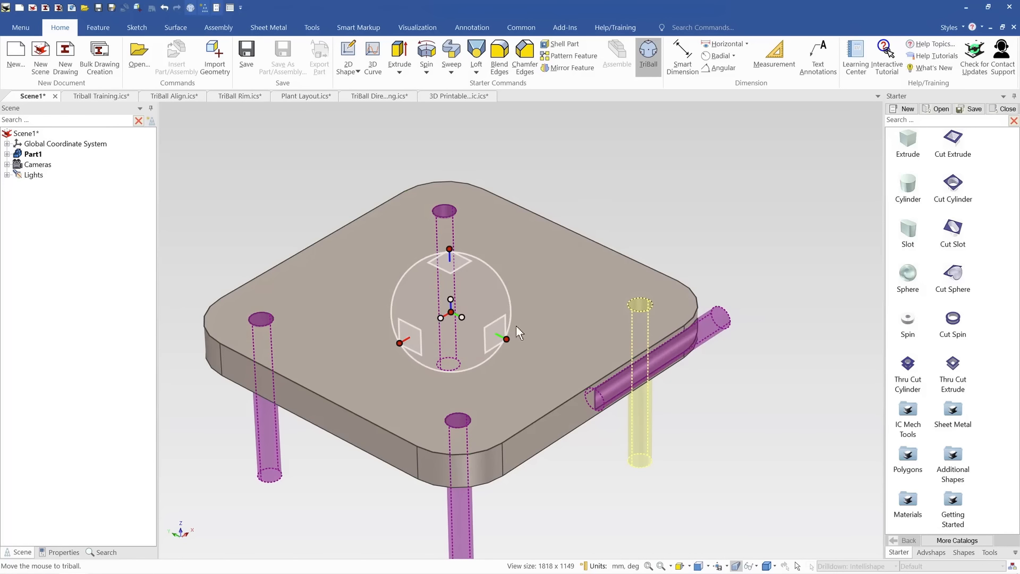
Try to orient a horizontal TriBall handle to the midpoint between the front and back corners' upper edge midpoints
{"action": "mouse_move", "coordinate": [512, 330]}
{"action": "middle_mouse_down"}
{"action": "mouse_move", "coordinate": [513, 387]}
{"action": "mouse_move", "coordinate": [507, 335]}
{"action": "middle_mouse_up"}
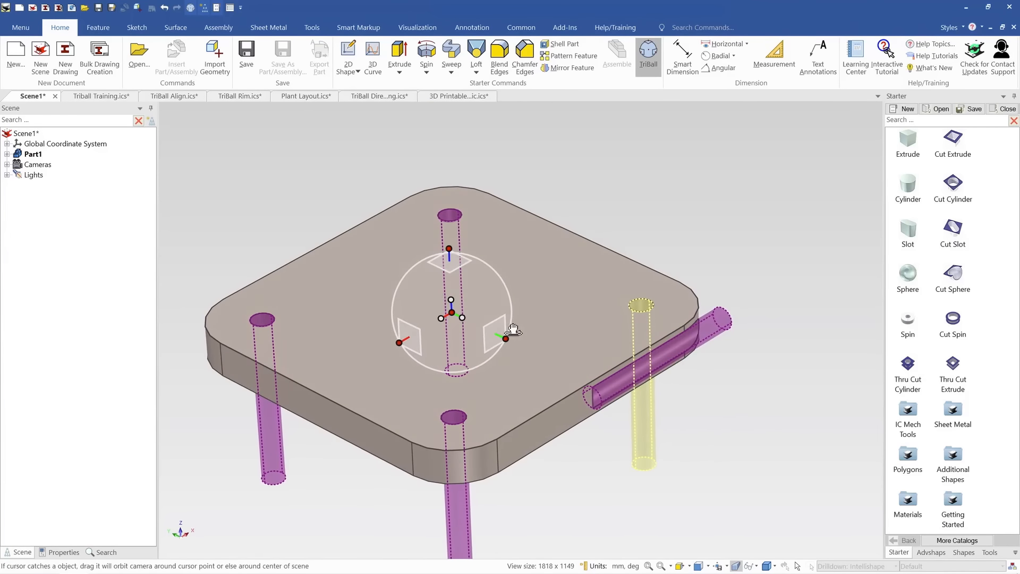
{"action": "right_click", "coordinate": [461, 318]}
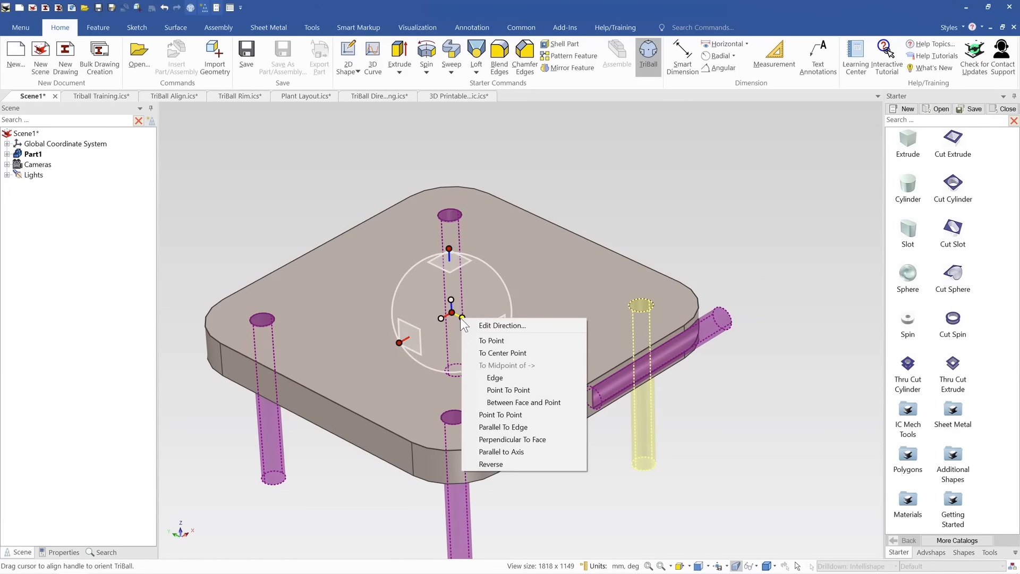
{"action": "left_click", "coordinate": [540, 388]}
{"action": "left_click", "coordinate": [454, 450]}
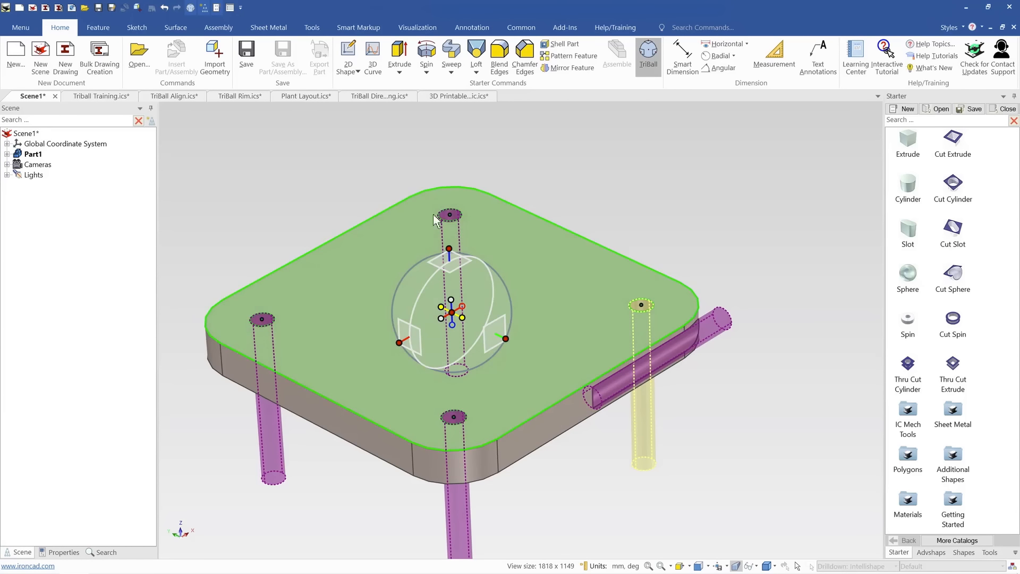
{"action": "left_click", "coordinate": [450, 188]}
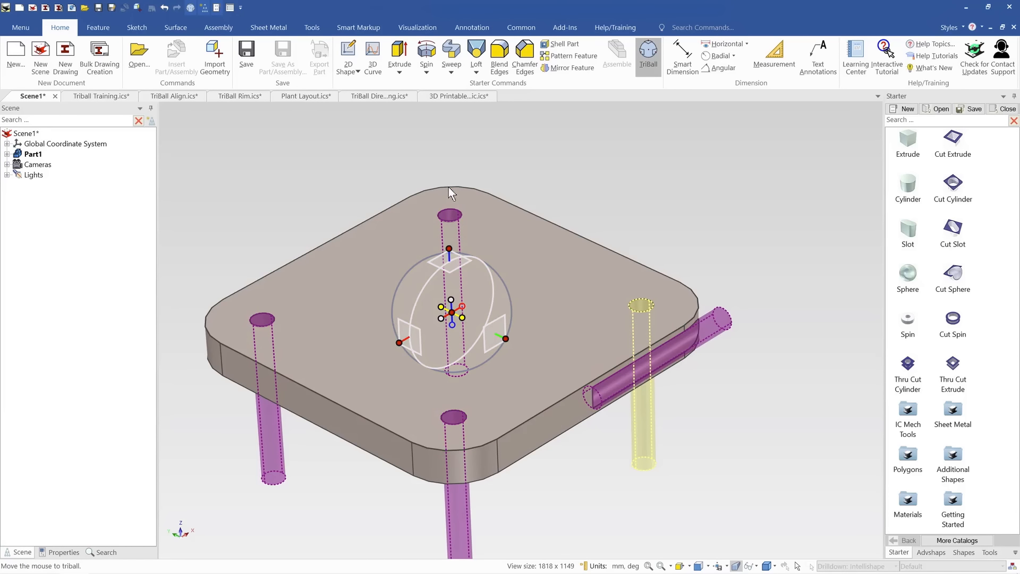
Orient the horizontal TriBall handle point to point, from the front corner's upper edge midpoint to the back corner's
{"action": "right_click", "coordinate": [463, 317]}
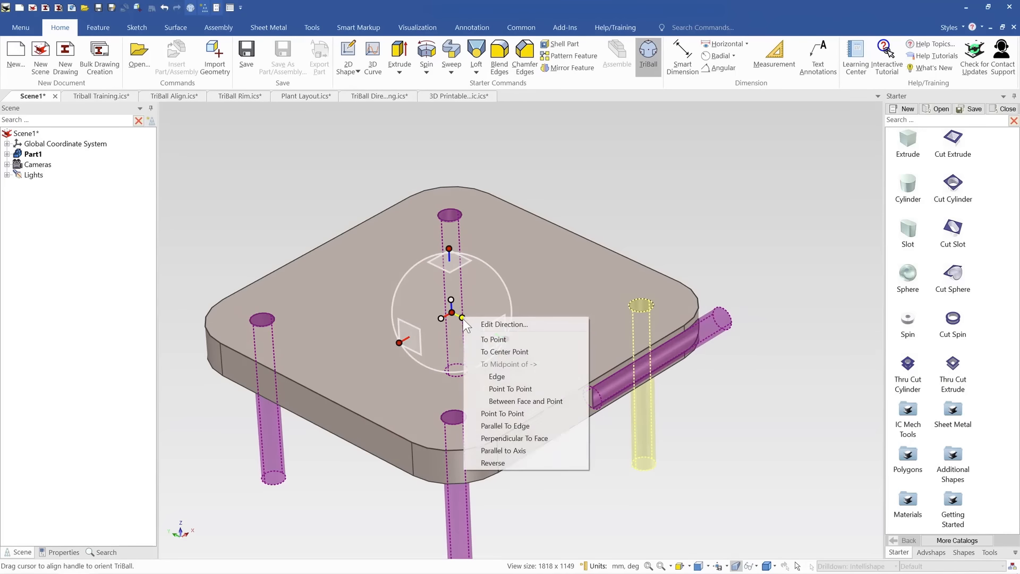
{"action": "left_click", "coordinate": [536, 413]}
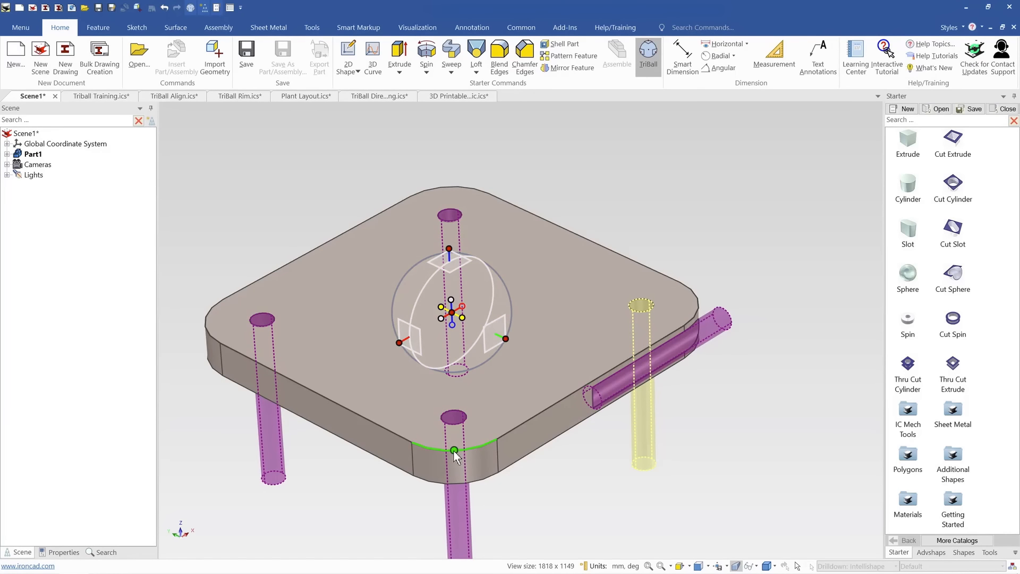
{"action": "left_click", "coordinate": [455, 451]}
{"action": "left_click", "coordinate": [448, 187]}
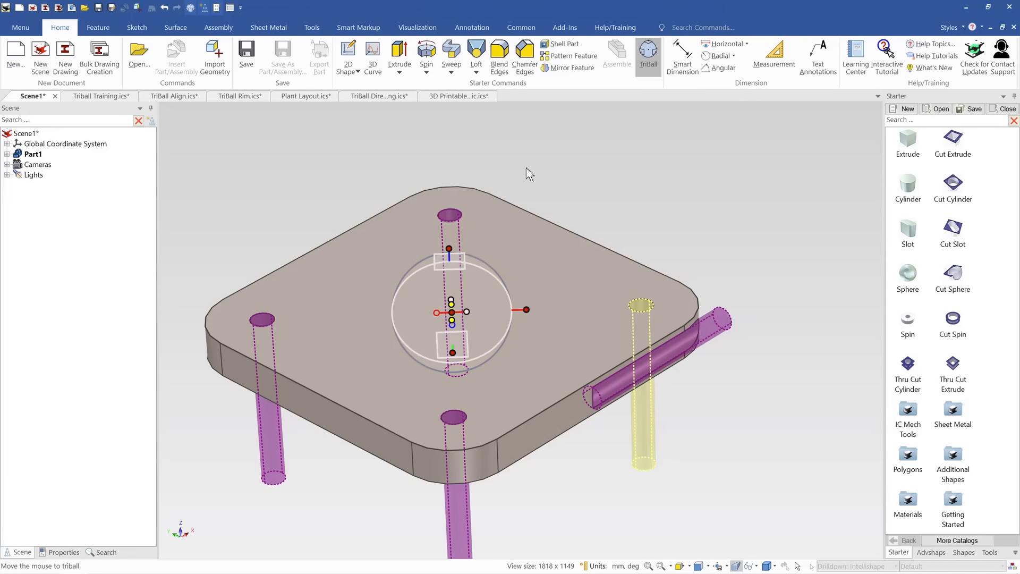
Move the right corner hole about 33 mm toward the left corner along the TriBall's diagonal axis
{"action": "mouse_move", "coordinate": [473, 402]}
{"action": "middle_mouse_down"}
{"action": "mouse_move", "coordinate": [385, 392]}
{"action": "mouse_move", "coordinate": [489, 387]}
{"action": "mouse_move", "coordinate": [457, 398]}
{"action": "mouse_move", "coordinate": [472, 404]}
{"action": "middle_mouse_up"}
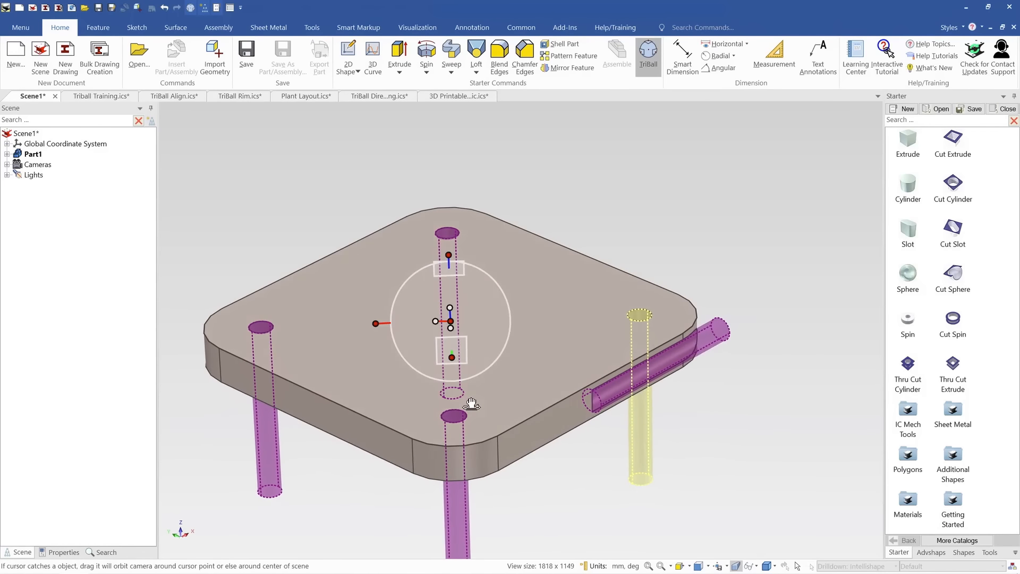
{"action": "left_click_drag", "start_coordinate": [378, 323], "coordinate": [250, 327]}
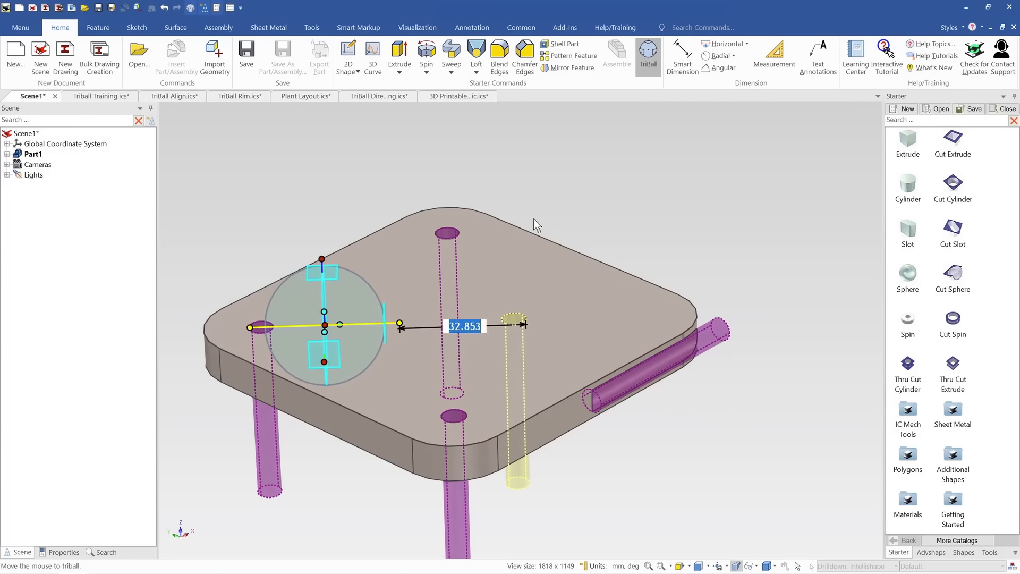
Set the TriBall to be positioned alone and orient it to the global coordinate system
{"action": "left_click", "coordinate": [549, 201]}
{"action": "middle_click_drag", "start_coordinate": [439, 335], "coordinate": [264, 480]}
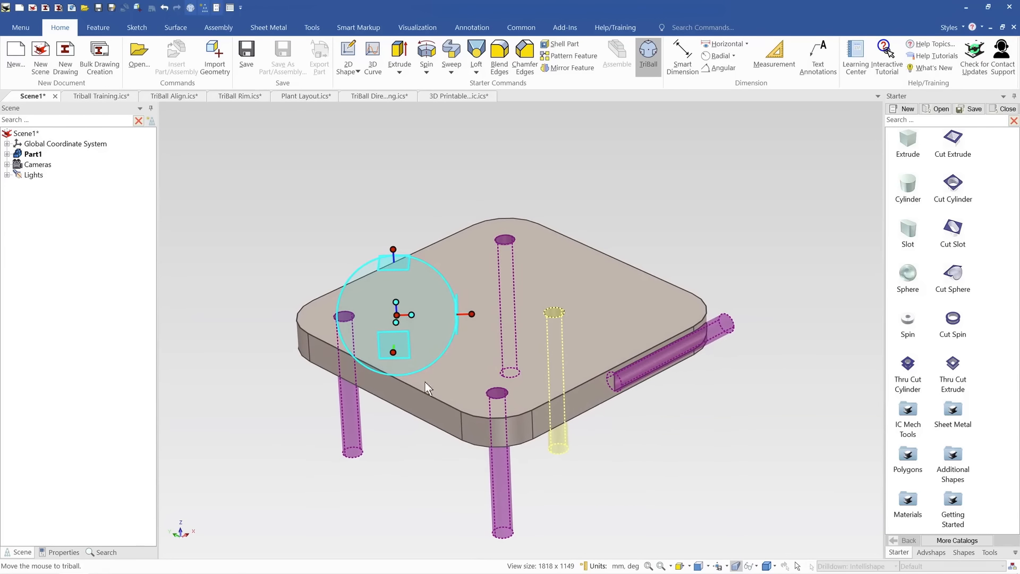
{"action": "middle_click_drag", "start_coordinate": [428, 388], "coordinate": [440, 390]}
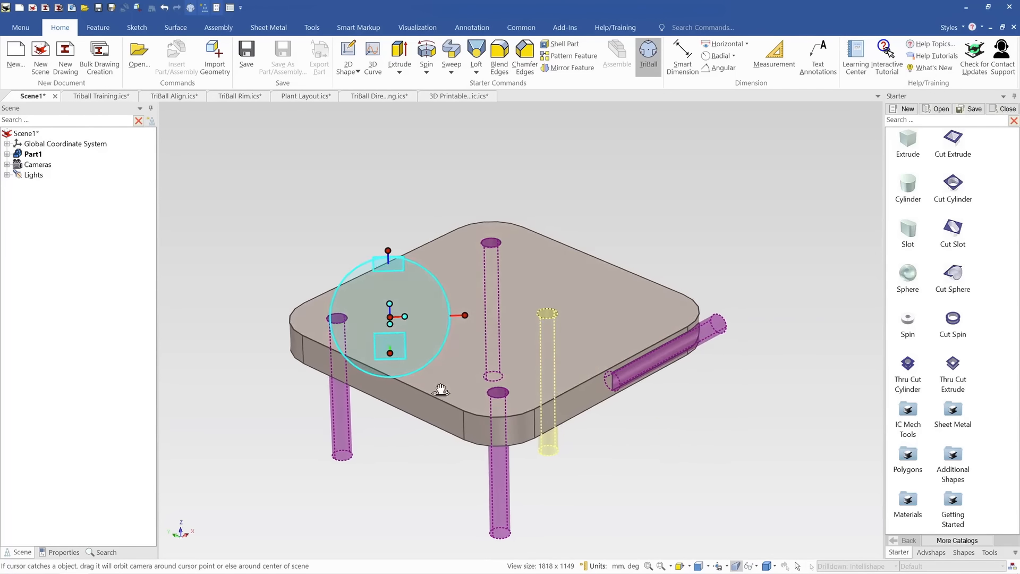
{"action": "right_click", "coordinate": [435, 163]}
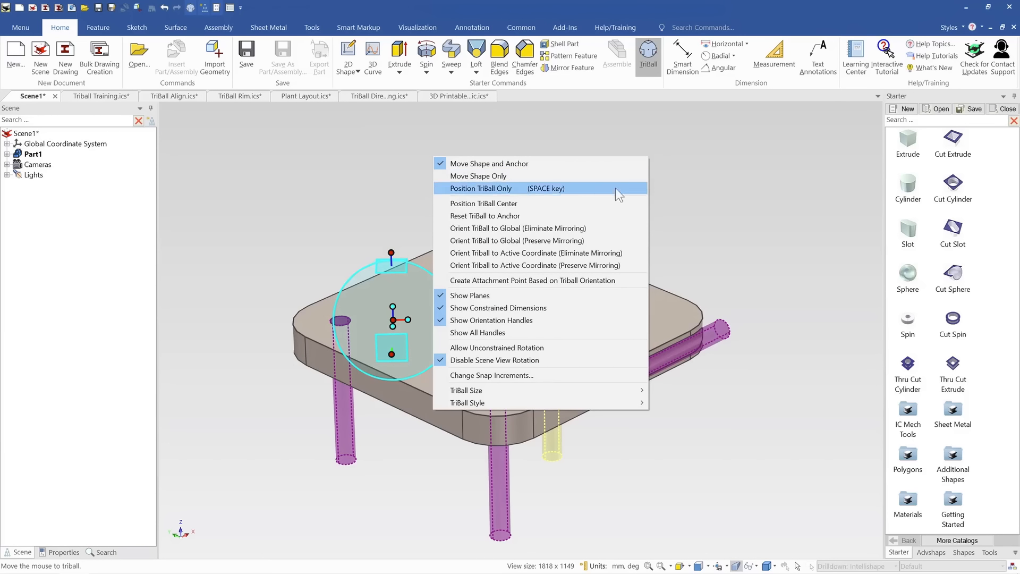
{"action": "left_click", "coordinate": [633, 125]}
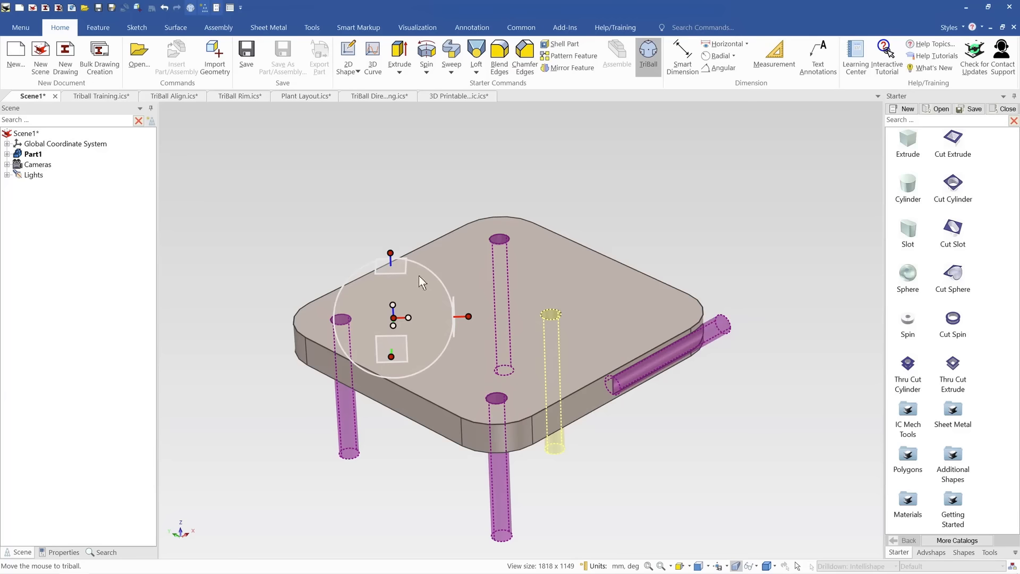
{"action": "right_click", "coordinate": [406, 177]}
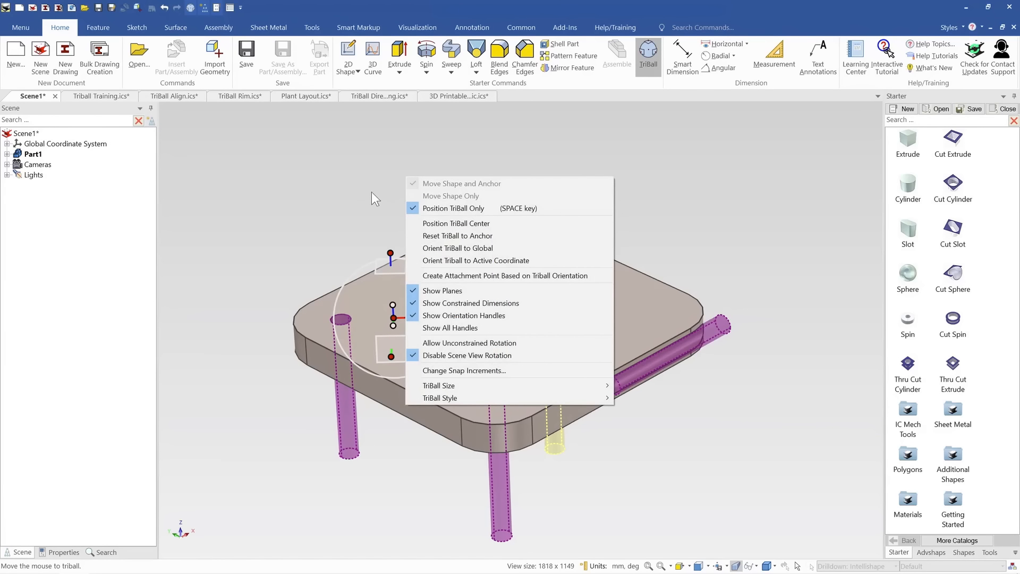
{"action": "left_click", "coordinate": [512, 247]}
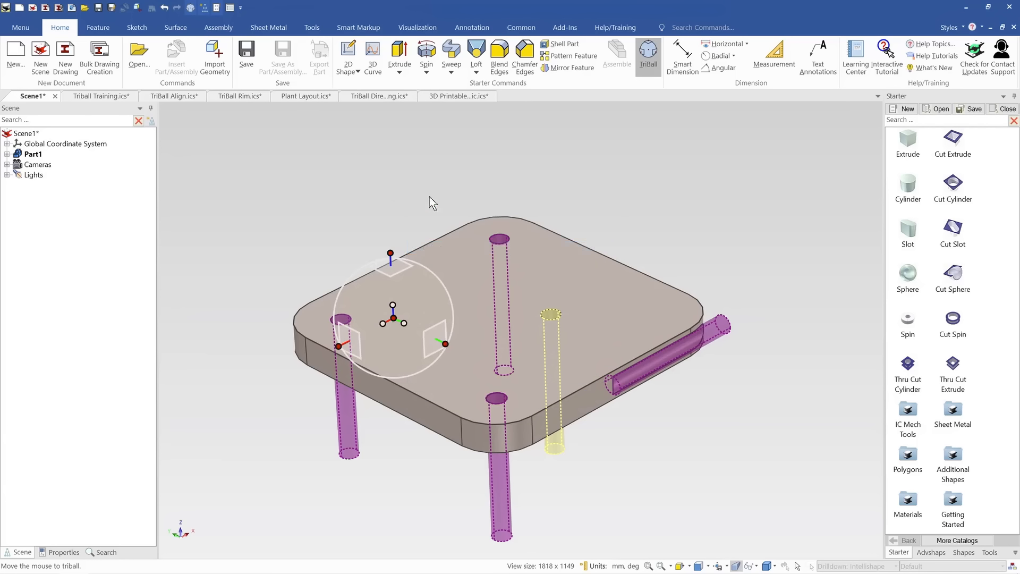
Reposition only the TriBall to the center of the moved interior hole, reattach it and close the TriBall
{"action": "middle_click_drag", "start_coordinate": [394, 326], "coordinate": [366, 404]}
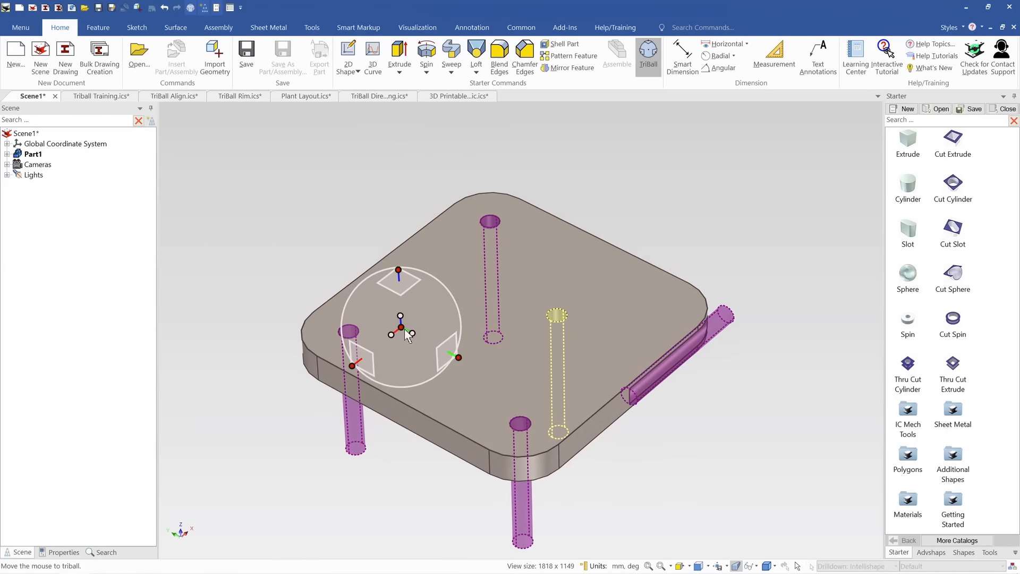
{"action": "left_click_drag", "start_coordinate": [403, 329], "coordinate": [558, 316]}
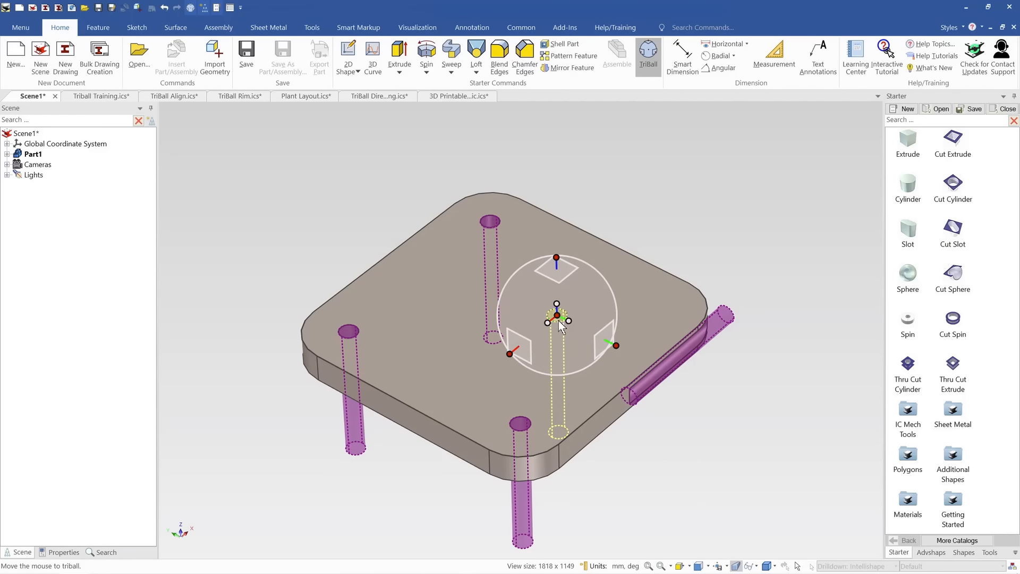
{"action": "scroll", "coordinate": [564, 322], "scroll_direction": "up", "scroll_amount": 5}
{"action": "left_click_drag", "start_coordinate": [564, 322], "coordinate": [567, 322]}
{"action": "scroll", "coordinate": [485, 429], "scroll_direction": "down", "scroll_amount": 5}
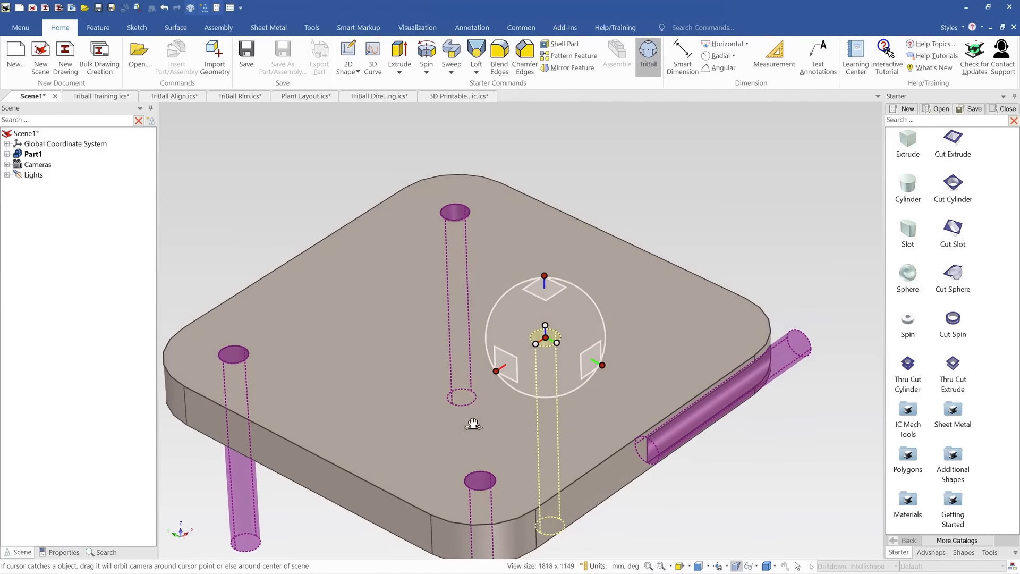
{"action": "scroll", "coordinate": [521, 388], "scroll_direction": "down", "scroll_amount": 2}
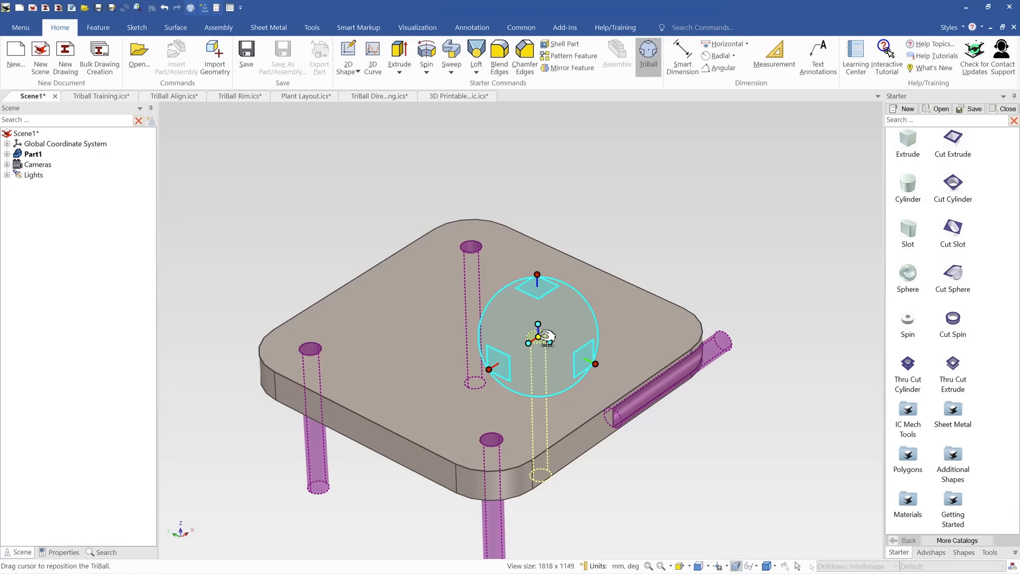
{"action": "key", "text": "F10"}
Delete the front, back and left corner holes, keeping only the interior vertical hole and the side cut
{"action": "left_click", "coordinate": [492, 440]}
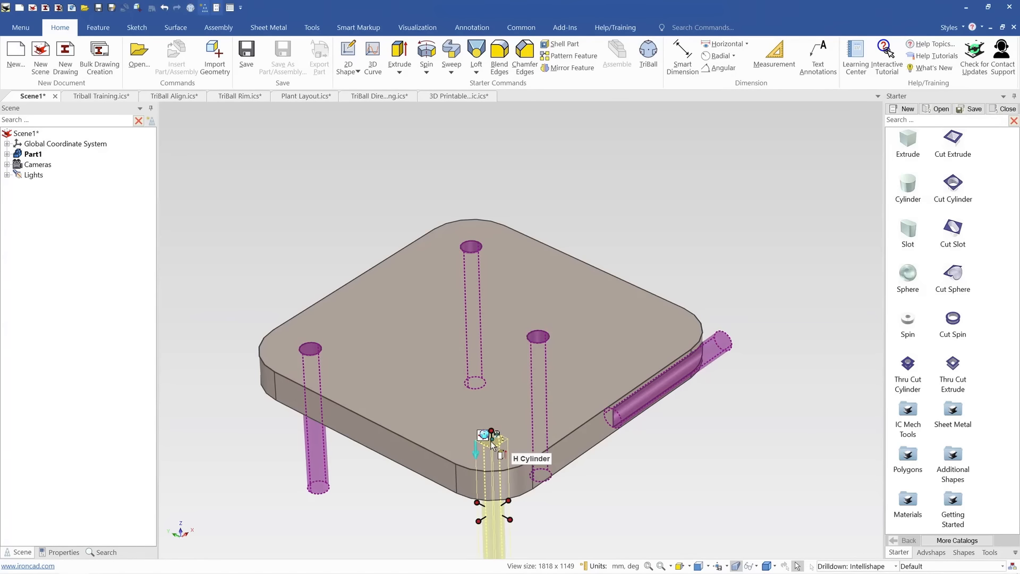
{"action": "key", "text": "Delete"}
{"action": "left_click", "coordinate": [470, 247]}
{"action": "left_click", "coordinate": [470, 247]}
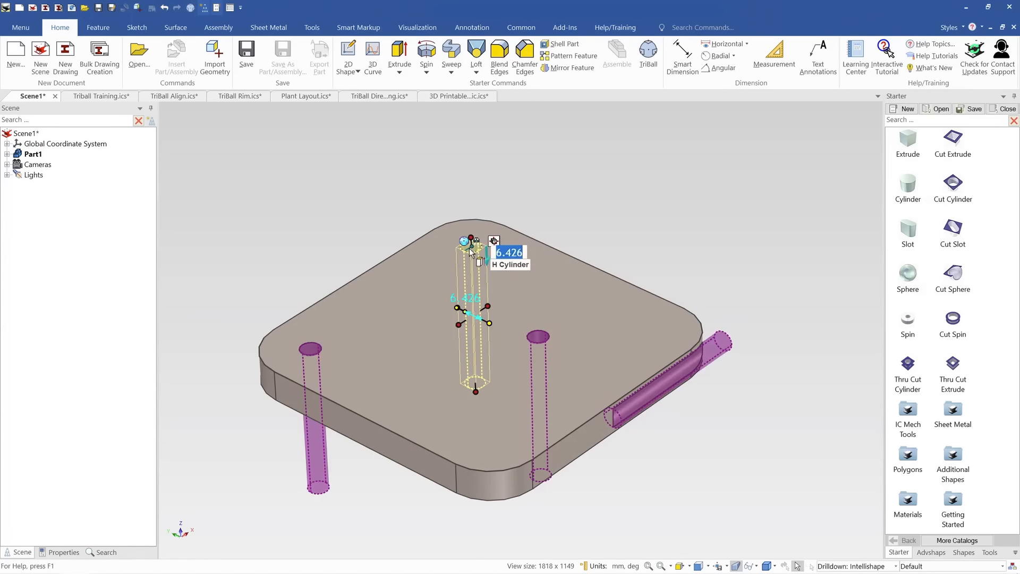
{"action": "key", "text": "Delete"}
{"action": "left_click", "coordinate": [308, 345]}
{"action": "left_click", "coordinate": [307, 345]}
{"action": "key", "text": "Delete"}
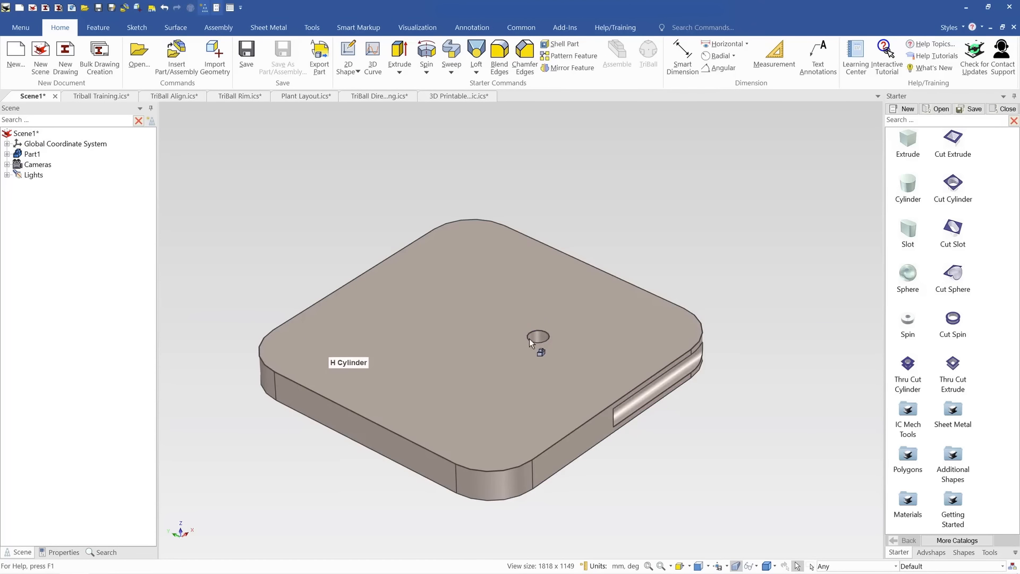
Create one linked copy of the interior hole at the center of the front corner's rounded upper edge
{"action": "left_click", "coordinate": [530, 341]}
{"action": "left_click", "coordinate": [531, 342]}
{"action": "key", "text": "F10"}
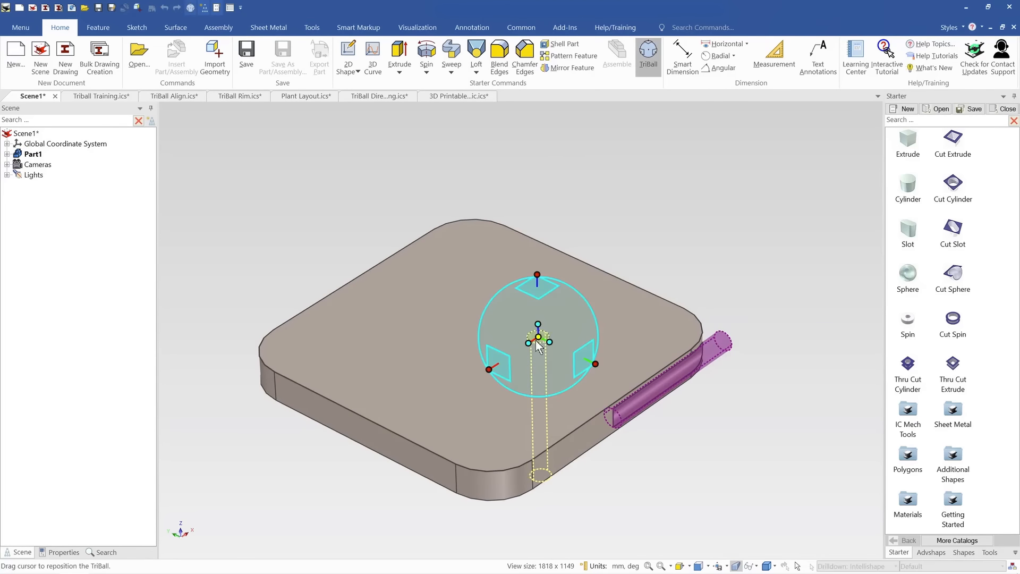
{"action": "left_click_drag", "start_coordinate": [545, 338], "coordinate": [503, 470]}
{"action": "right_click_drag", "start_coordinate": [504, 471], "coordinate": [500, 470]}
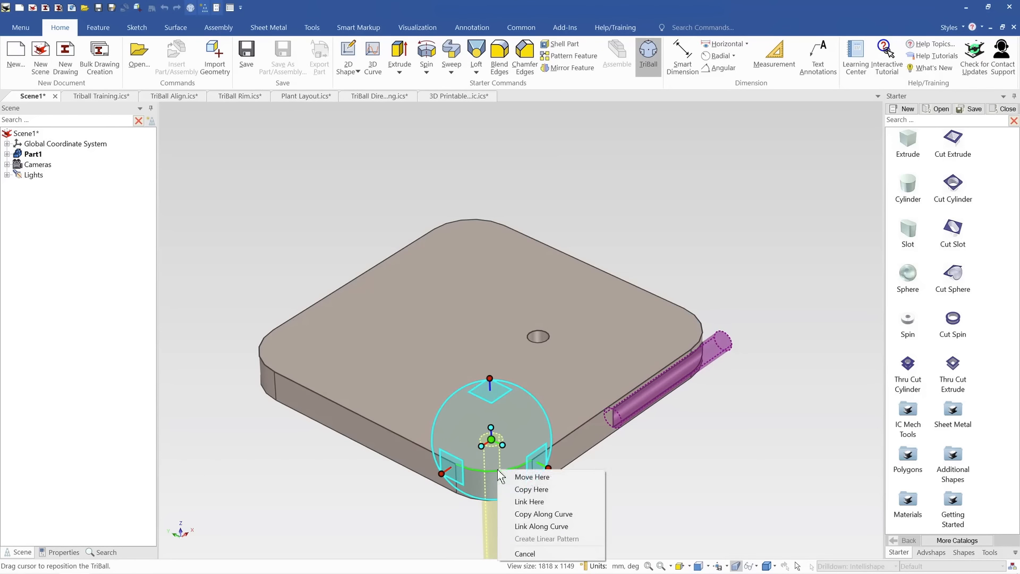
{"action": "left_click", "coordinate": [570, 499]}
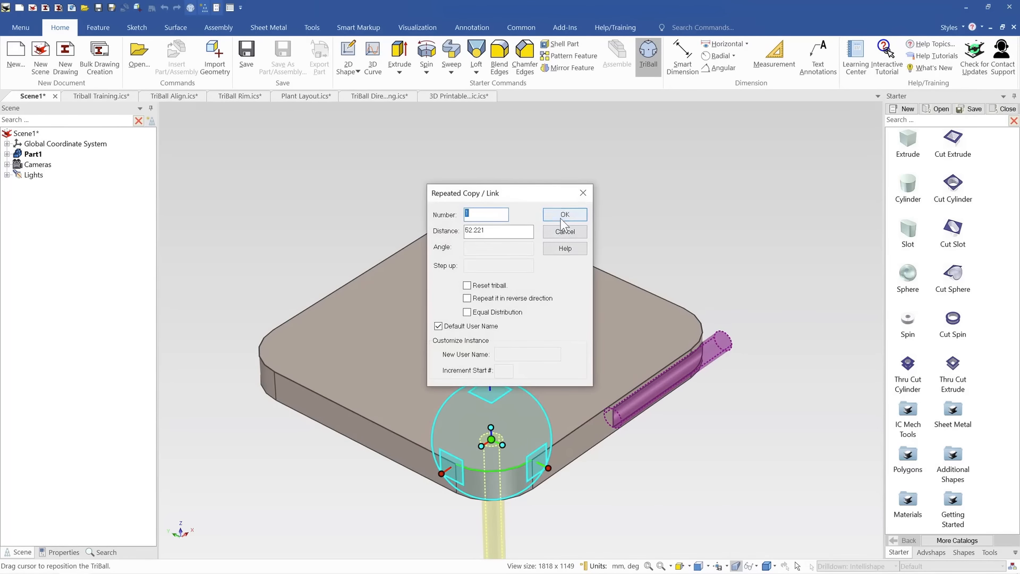
{"action": "left_click", "coordinate": [564, 214]}
Create one linked copy of the front corner hole at the left corner's arc center, 70 mm away
{"action": "key", "text": "F10"}
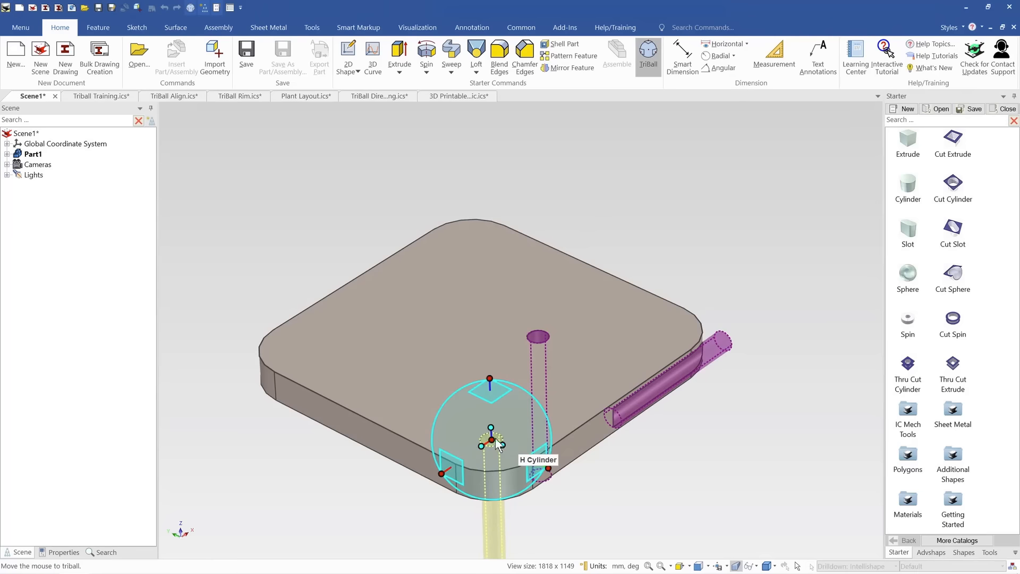
{"action": "right_click_drag", "start_coordinate": [494, 439], "coordinate": [269, 357]}
{"action": "left_click", "coordinate": [340, 396]}
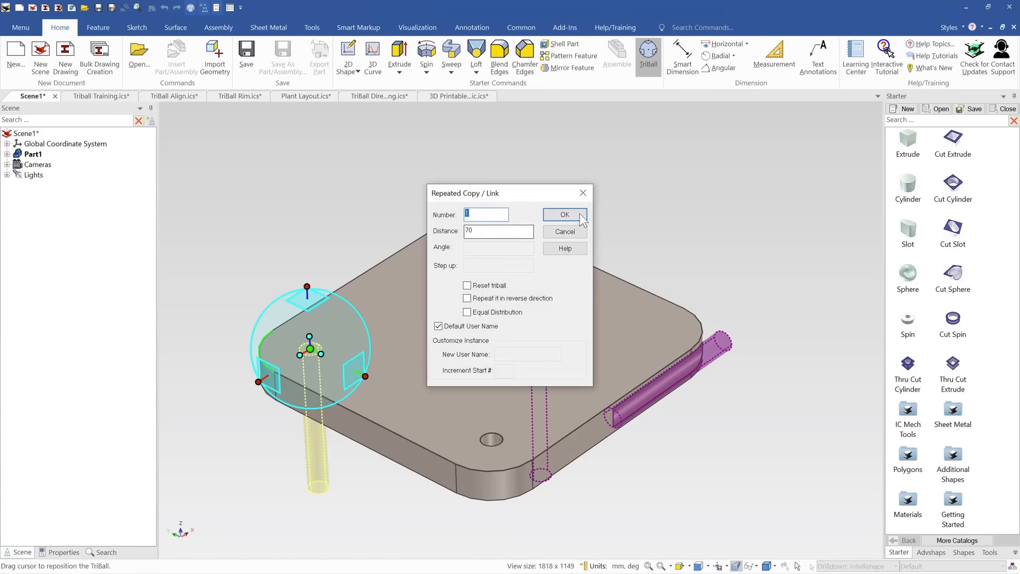
{"action": "left_click", "coordinate": [576, 215]}
{"action": "key", "text": "Escape"}
{"action": "key", "text": "Escape"}
Link the front and left corner holes together to the opposite corners, one copy at 70 mm, using the right corner's arc center
{"action": "middle_click_drag", "start_coordinate": [526, 307], "coordinate": [479, 448]}
{"action": "left_click", "coordinate": [479, 448]}
{"action": "left_click", "coordinate": [479, 448]}
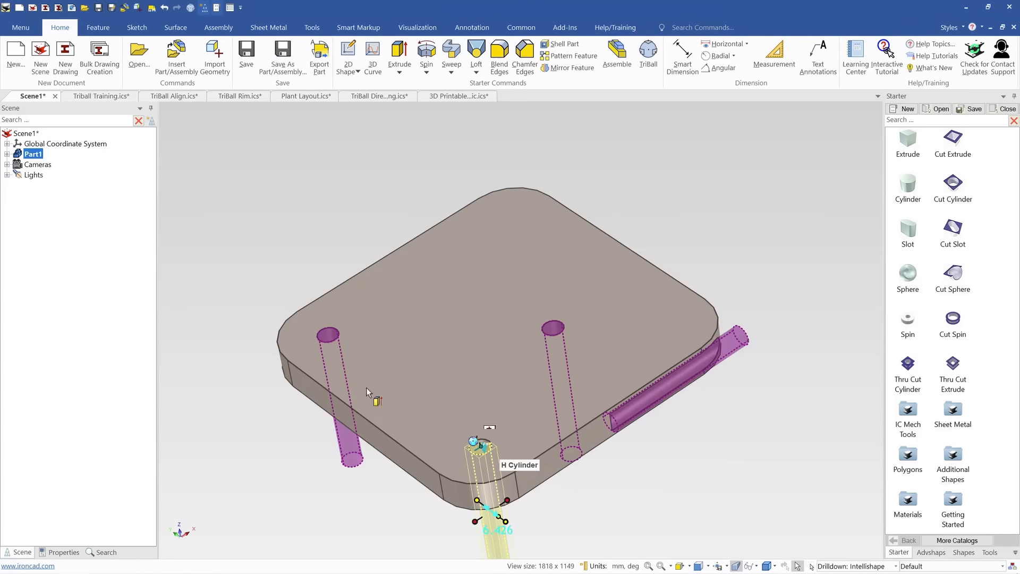
{"action": "left_click", "coordinate": [328, 336], "text": "shift"}
{"action": "key", "text": "F10"}
{"action": "middle_click_drag", "start_coordinate": [383, 363], "coordinate": [401, 352]}
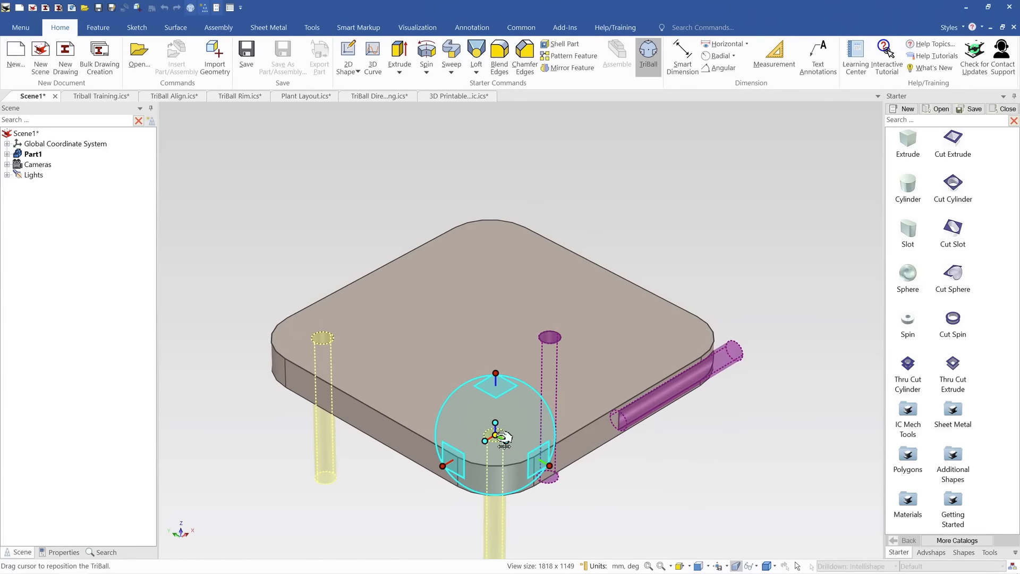
{"action": "left_click_drag", "start_coordinate": [495, 437], "coordinate": [718, 348]}
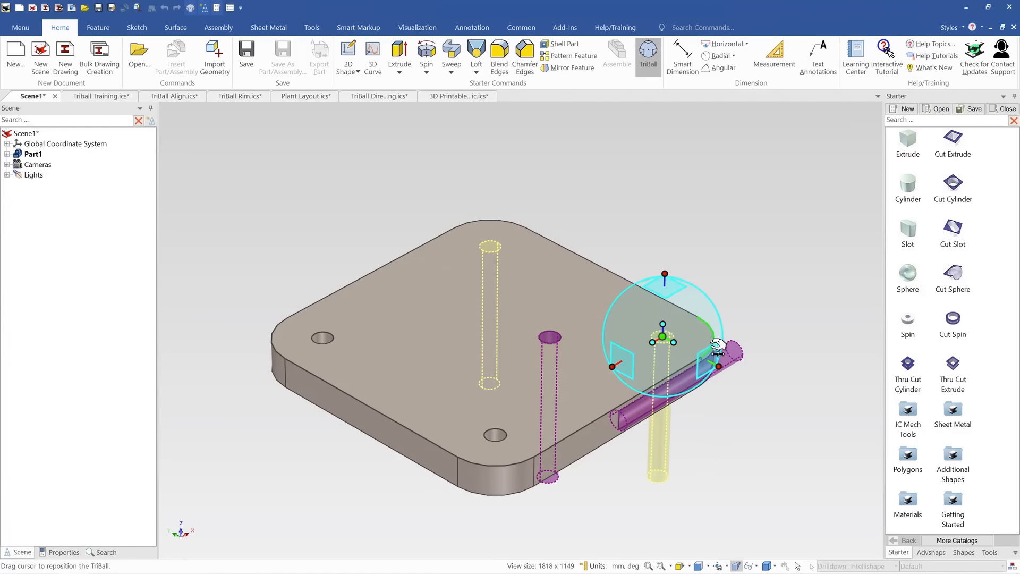
{"action": "right_click_drag", "start_coordinate": [718, 348], "coordinate": [691, 343]}
{"action": "left_click", "coordinate": [733, 380]}
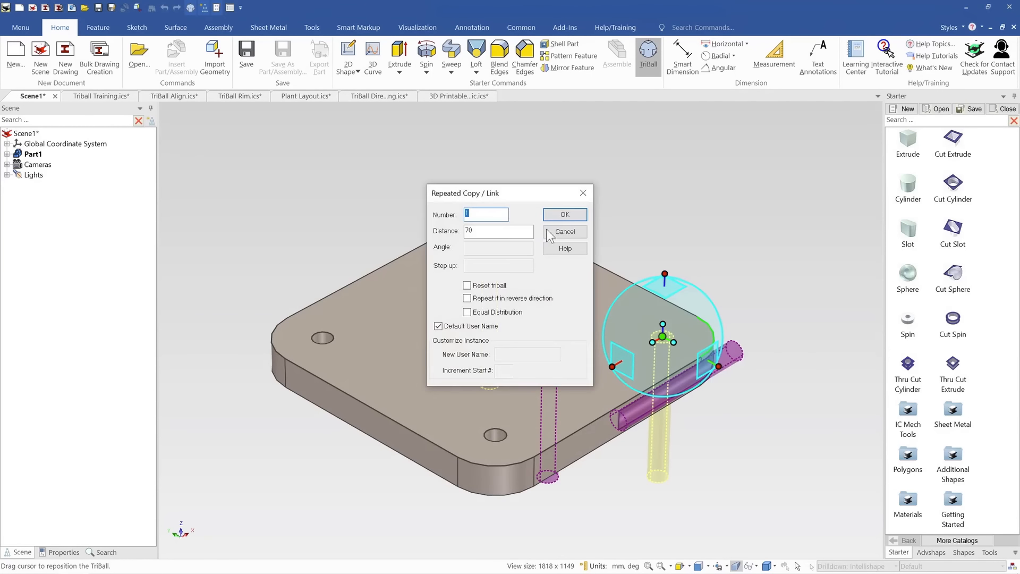
{"action": "left_click", "coordinate": [555, 215]}
{"action": "left_click", "coordinate": [581, 205]}
{"action": "mouse_move", "coordinate": [524, 330]}
{"action": "middle_mouse_down"}
{"action": "mouse_move", "coordinate": [504, 355]}
{"action": "mouse_move", "coordinate": [523, 346]}
{"action": "middle_mouse_up"}
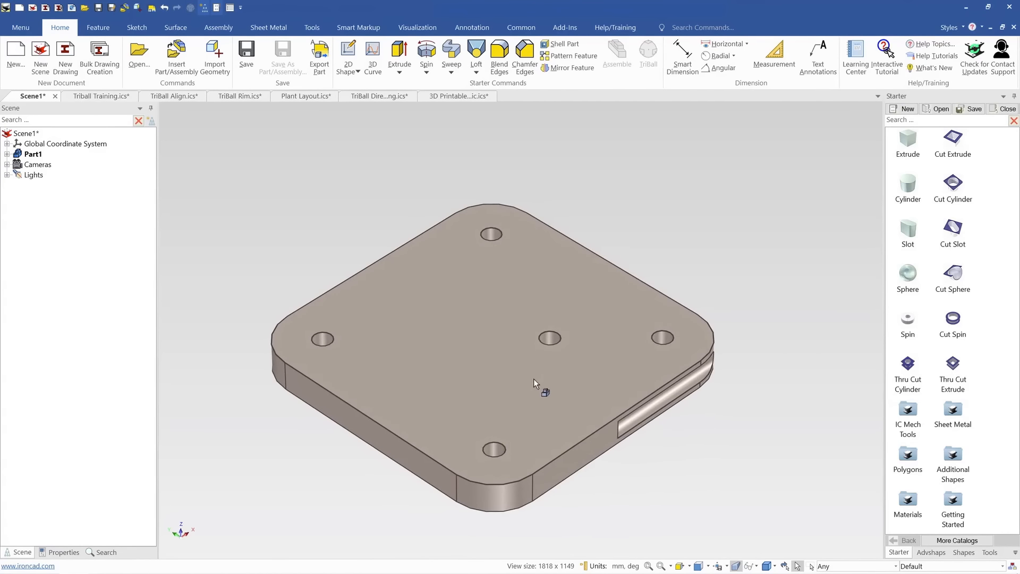
Examine the TriBall center's positioning options and one of its horizontal axes on the interior hole
{"action": "left_click", "coordinate": [501, 446]}
{"action": "left_click", "coordinate": [492, 449]}
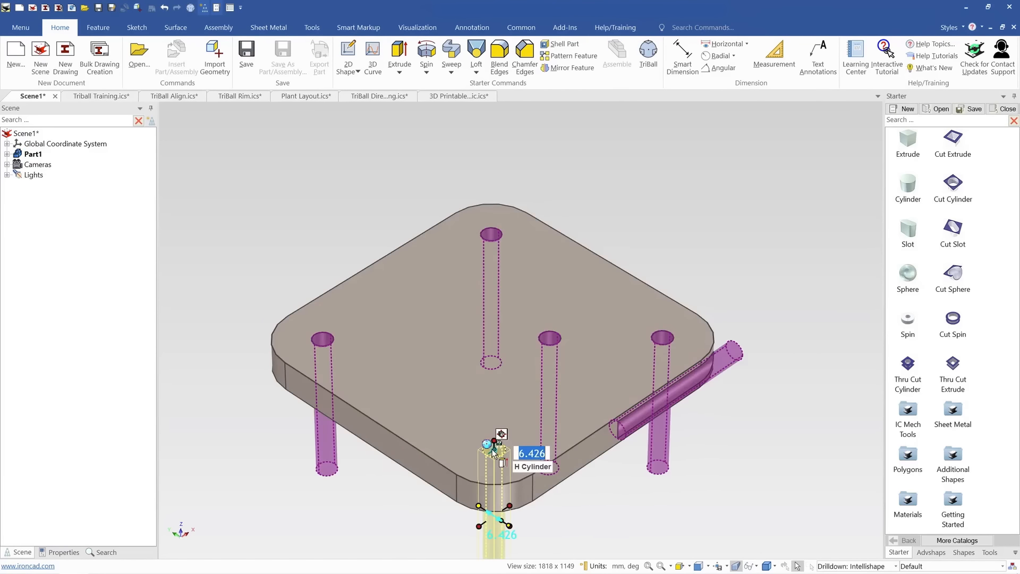
{"action": "scroll", "coordinate": [492, 448], "scroll_direction": "down", "scroll_amount": 3}
{"action": "scroll", "coordinate": [493, 445], "scroll_direction": "up", "scroll_amount": 3}
{"action": "left_click", "coordinate": [561, 296]}
{"action": "key", "text": "F10"}
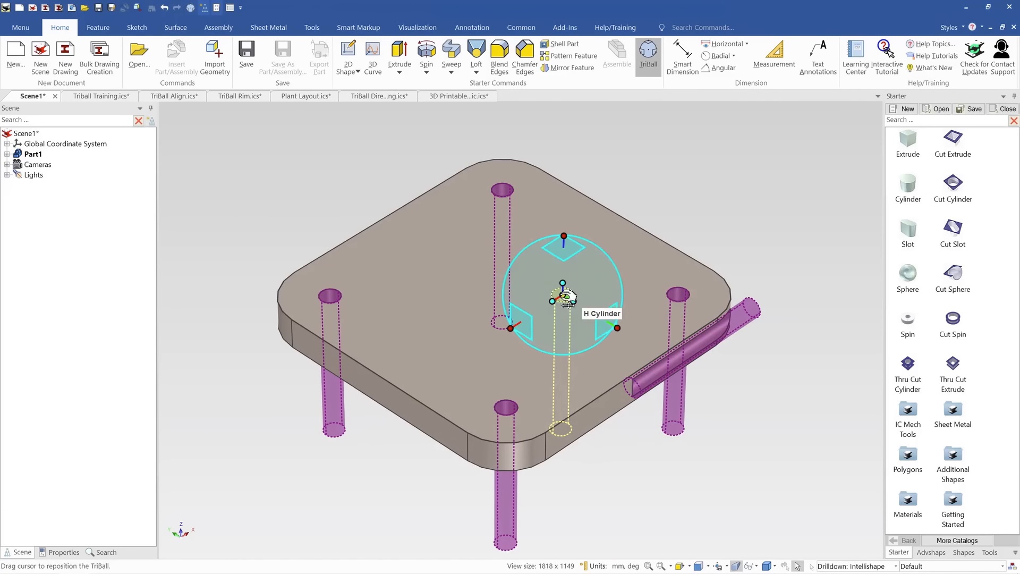
{"action": "scroll", "coordinate": [561, 297], "scroll_direction": "up", "scroll_amount": 2}
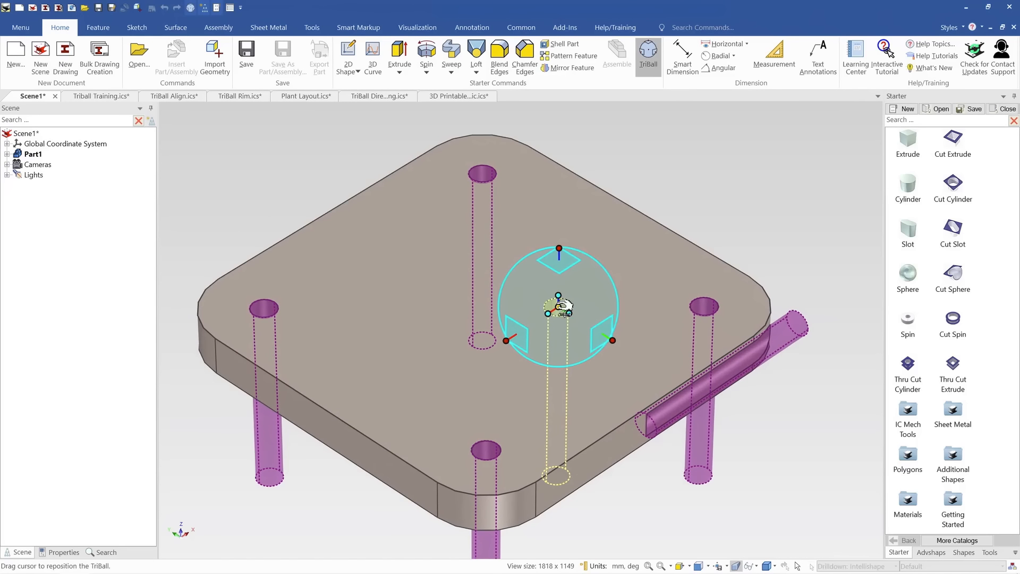
{"action": "right_click", "coordinate": [559, 308]}
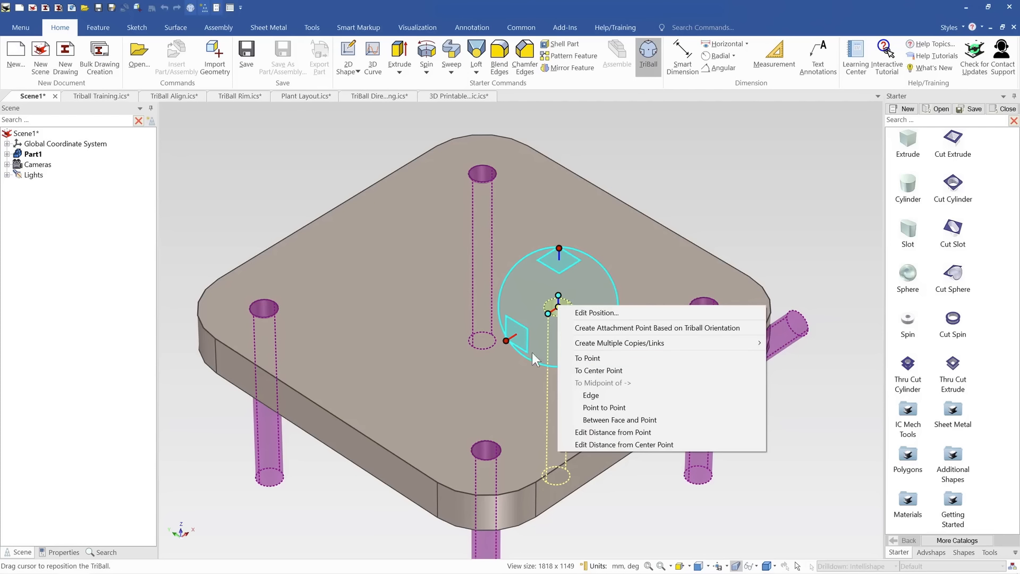
{"action": "left_click", "coordinate": [505, 340]}
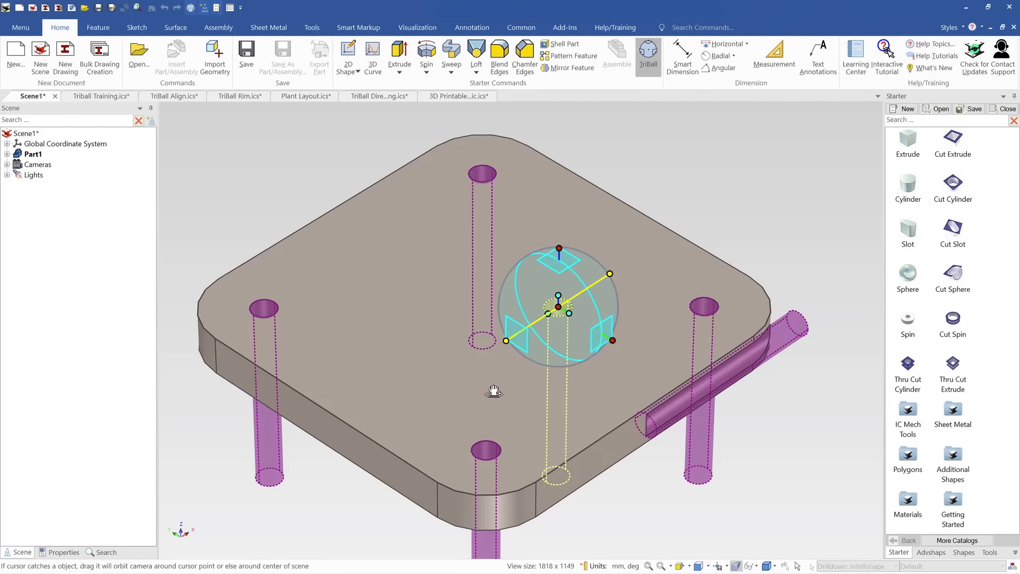
{"action": "mouse_move", "coordinate": [494, 391]}
{"action": "middle_mouse_down"}
{"action": "mouse_move", "coordinate": [478, 389]}
{"action": "mouse_move", "coordinate": [494, 387]}
{"action": "middle_mouse_up"}
{"action": "key", "text": "F10"}
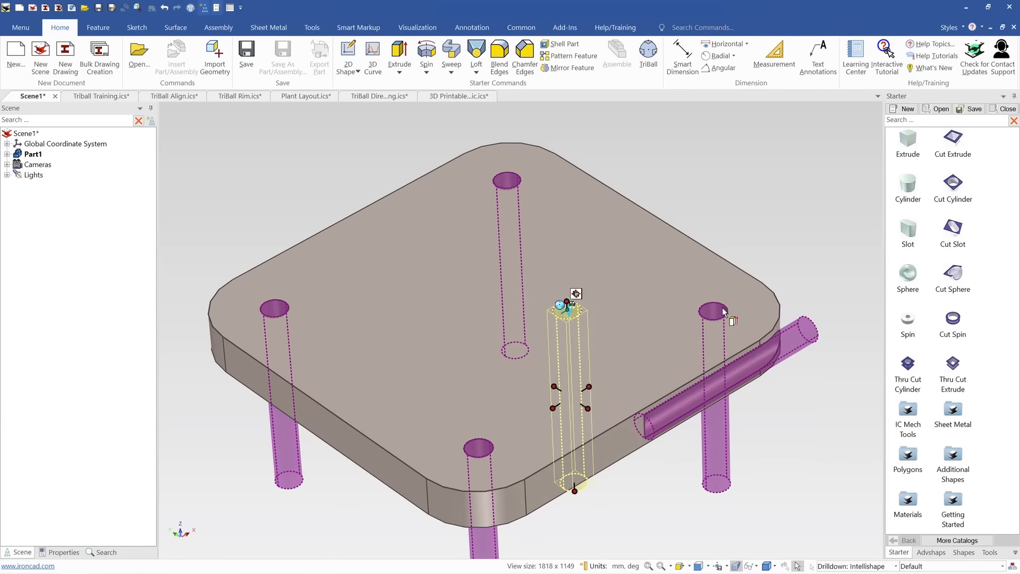
Delete all four corner holes together, keeping the interior hole
{"action": "left_click", "coordinate": [722, 310]}
{"action": "left_click", "coordinate": [507, 181], "text": "shift"}
{"action": "left_click", "coordinate": [483, 451], "text": "shift"}
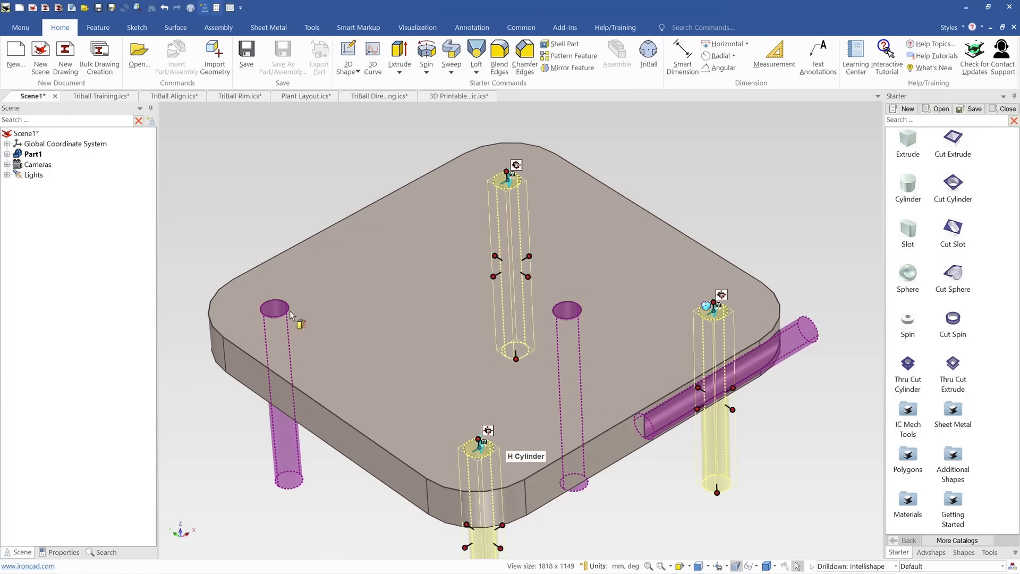
{"action": "left_click", "coordinate": [280, 316], "text": "shift"}
{"action": "key", "text": "Delete"}
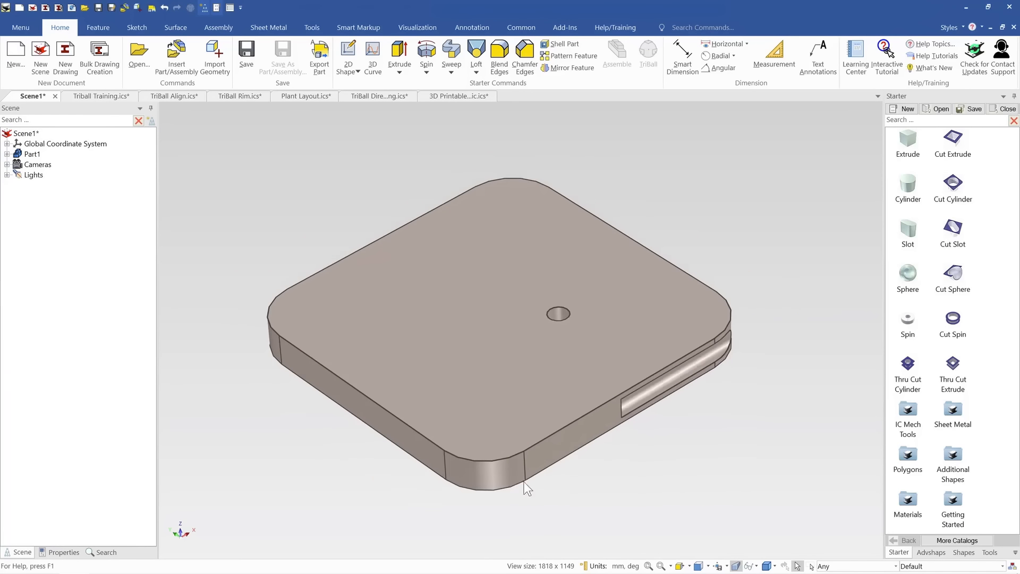
Remove the plate's corner rounding and the horizontal cylindrical cut along its side
{"action": "left_click", "coordinate": [504, 468]}
{"action": "key", "text": "Delete"}
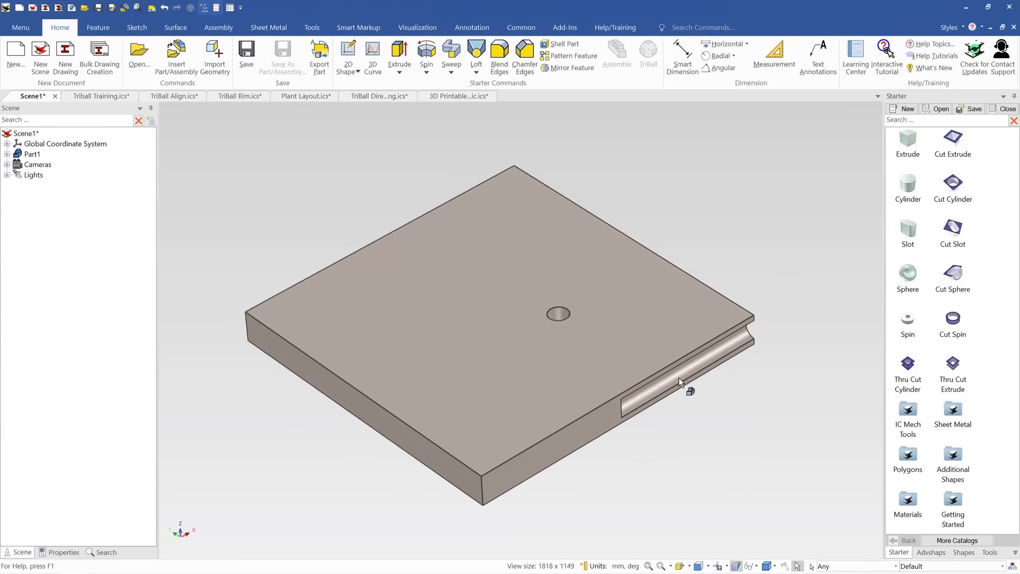
{"action": "left_click", "coordinate": [678, 378]}
{"action": "left_click", "coordinate": [678, 379]}
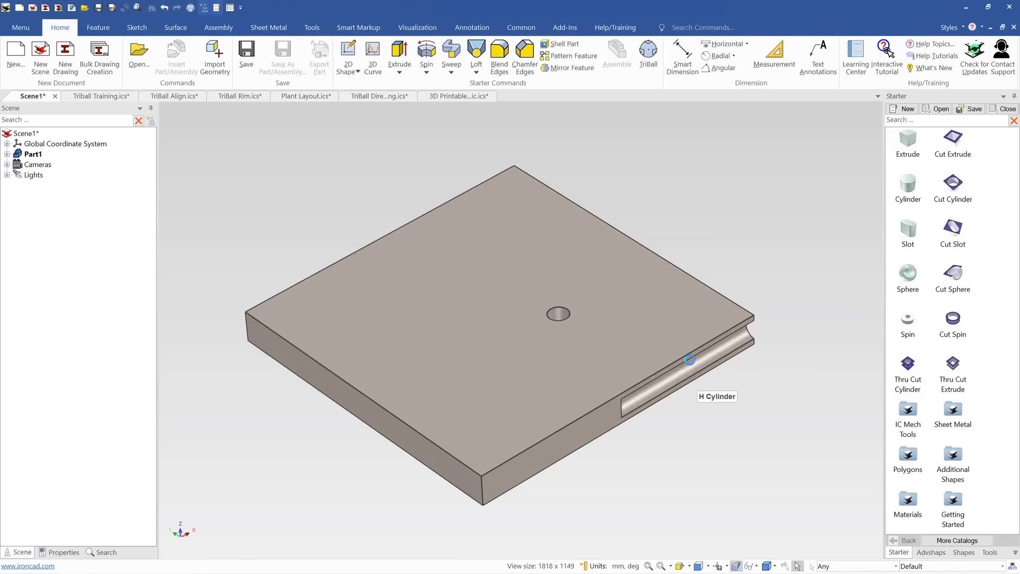
Move the interior hole freehand with the TriBall to just inside the plate's front corner
{"action": "left_click", "coordinate": [560, 312]}
{"action": "left_click", "coordinate": [562, 315]}
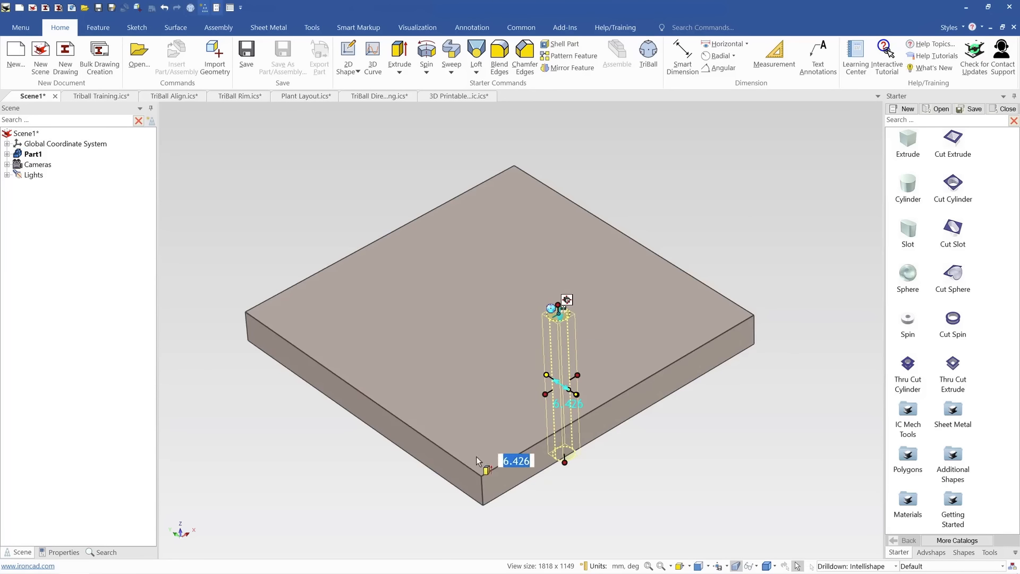
{"action": "key", "text": "F10"}
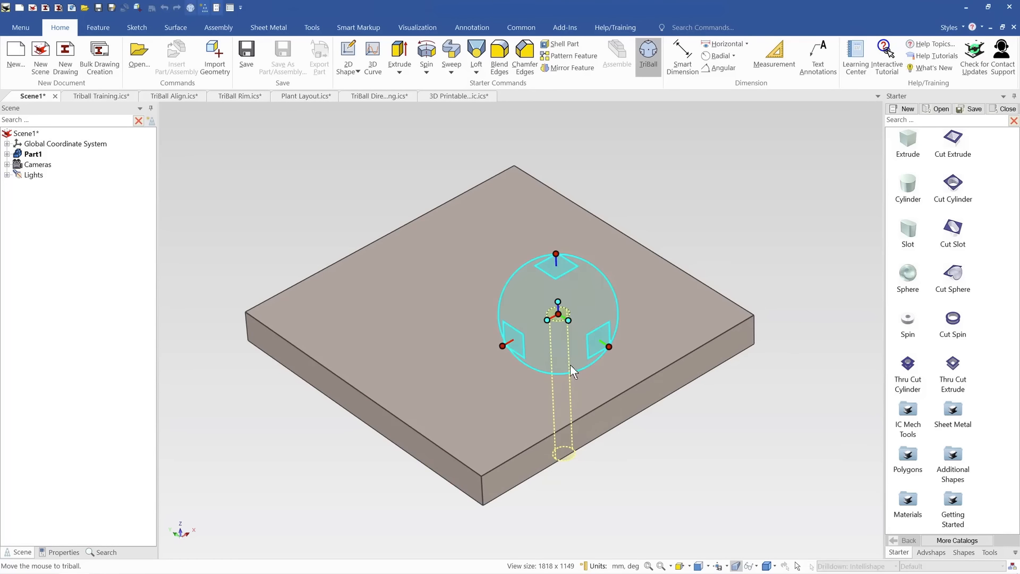
{"action": "middle_click_drag", "start_coordinate": [528, 402], "coordinate": [479, 351]}
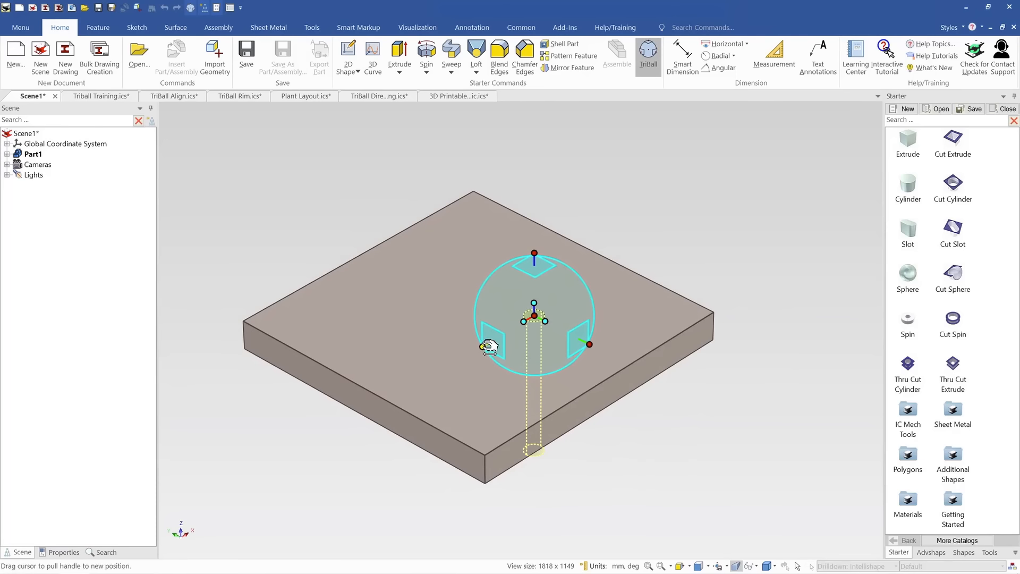
{"action": "left_click_drag", "start_coordinate": [535, 317], "coordinate": [493, 421]}
{"action": "scroll", "coordinate": [494, 420], "scroll_direction": "up", "scroll_amount": 3}
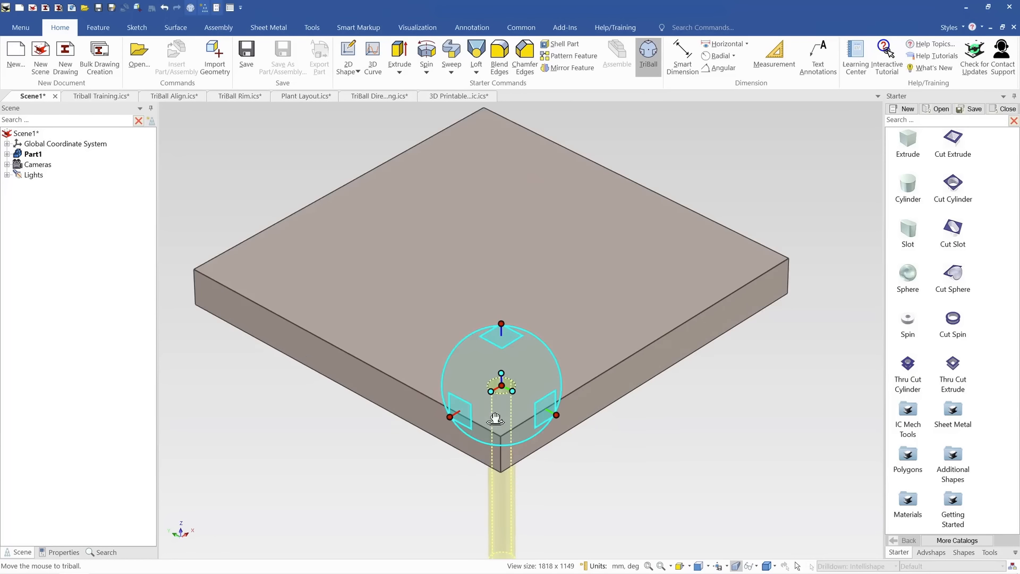
{"action": "middle_click_drag", "start_coordinate": [495, 419], "coordinate": [489, 420]}
{"action": "scroll", "coordinate": [467, 436], "scroll_direction": "down", "scroll_amount": 2}
{"action": "scroll", "coordinate": [466, 435], "scroll_direction": "up", "scroll_amount": 1}
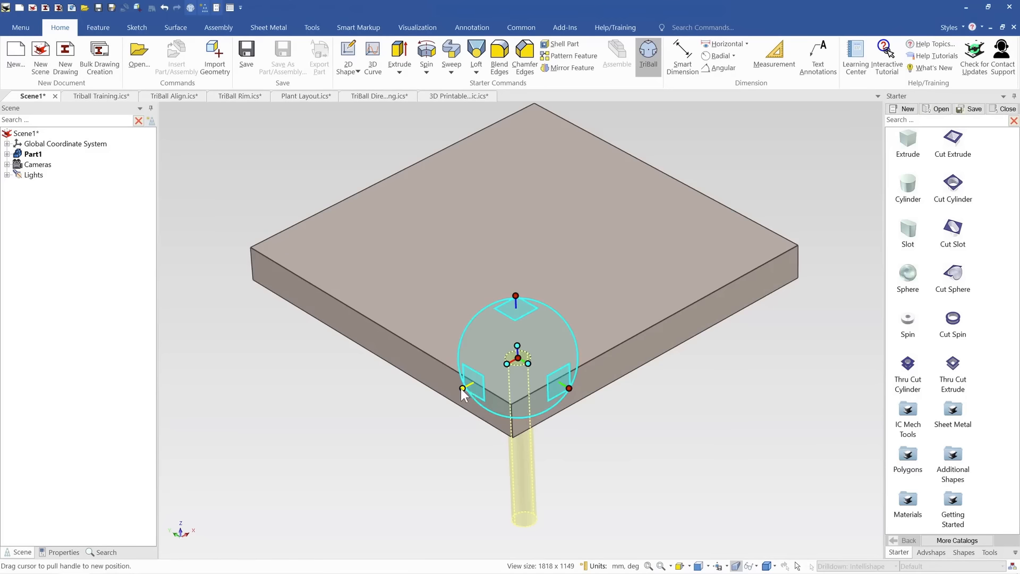
Set the hole's distance from the lower edge of the plate's left front side to 15 mm, along the TriBall axis toward that side
{"action": "right_click", "coordinate": [462, 388]}
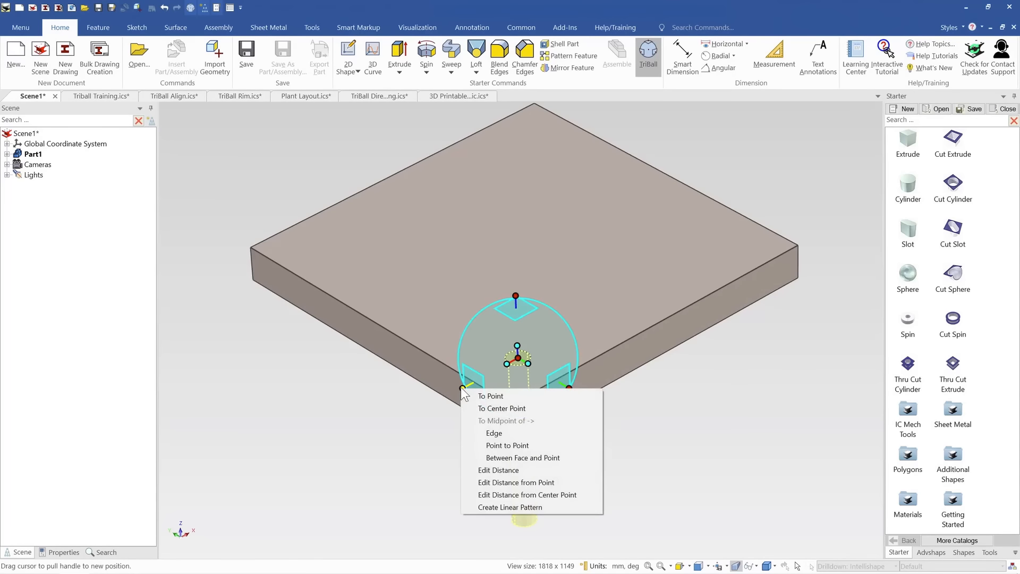
{"action": "left_click", "coordinate": [560, 481]}
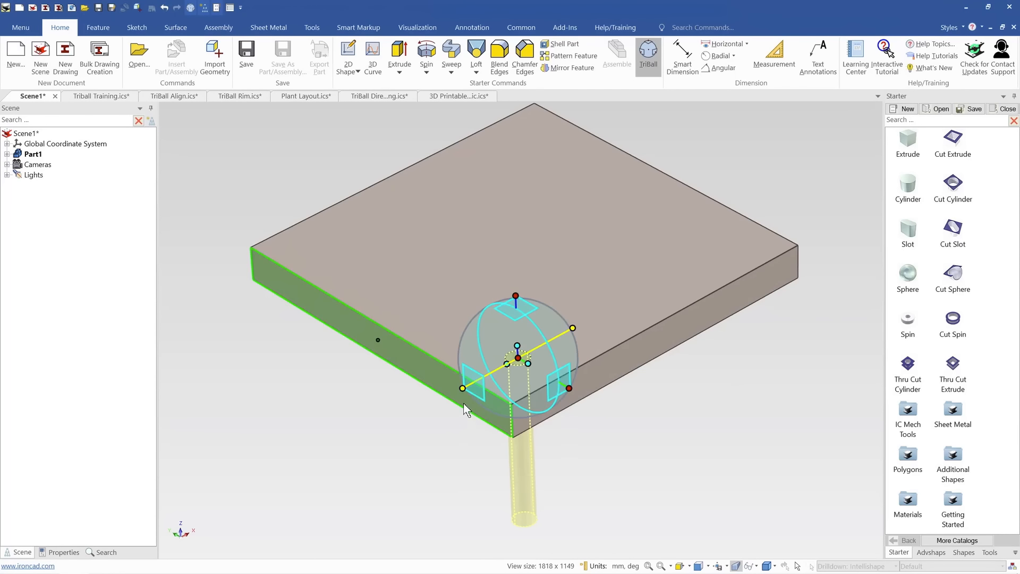
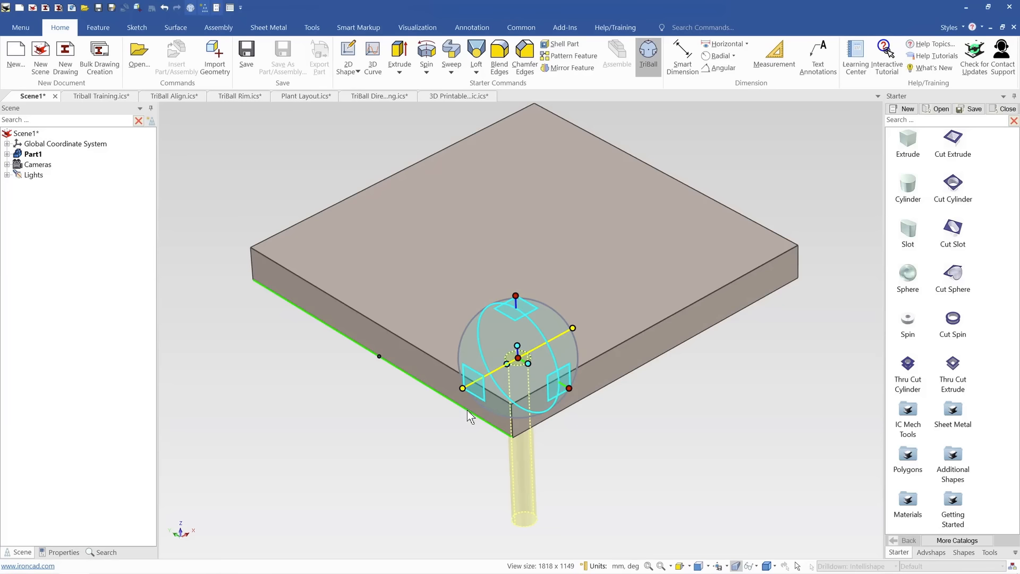
{"action": "left_click", "coordinate": [467, 410]}
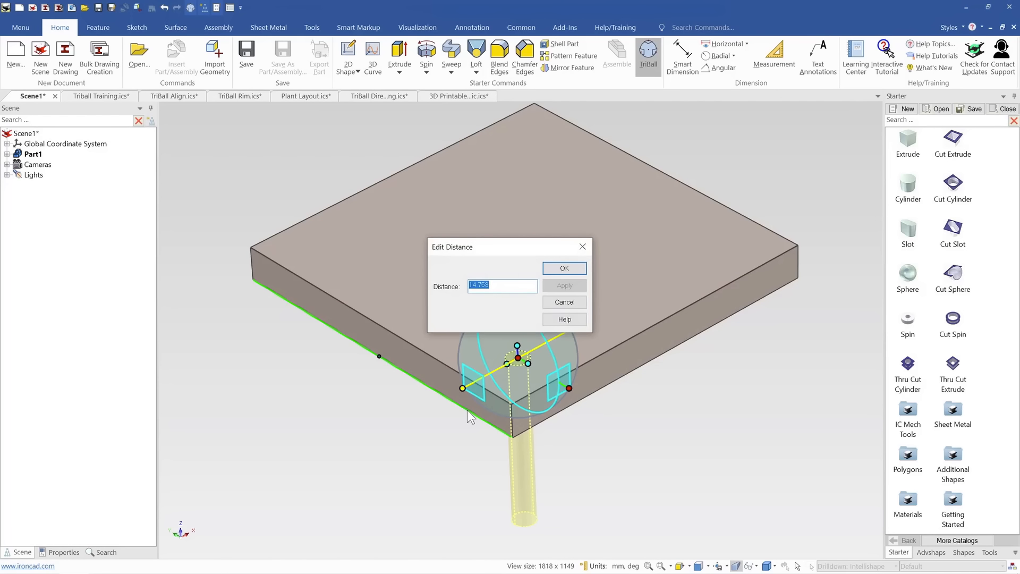
{"action": "type", "text": "15"}
{"action": "key", "text": "Return"}
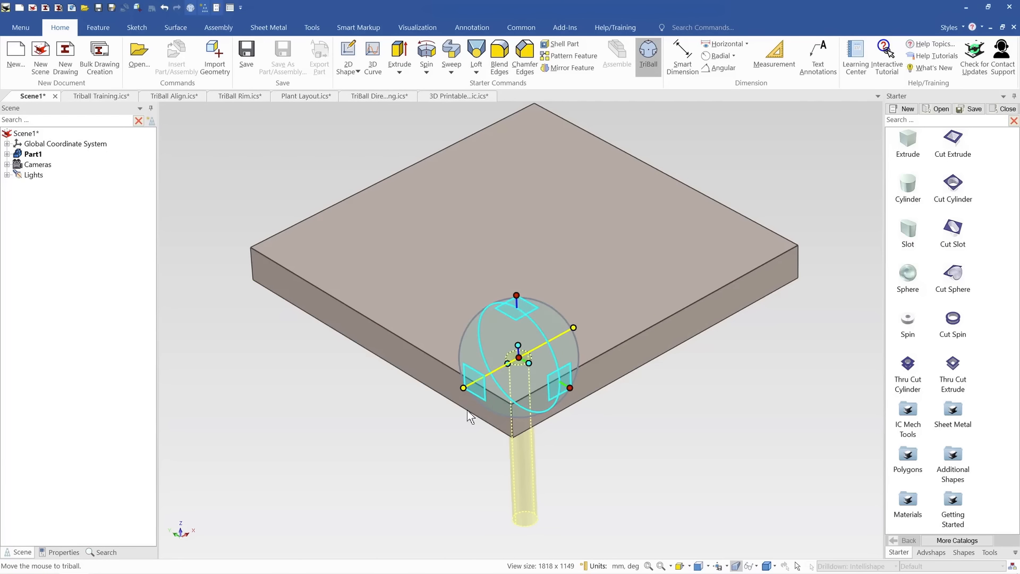
Set the hole's distance from the plate's right front side face to 15 mm along the other horizontal TriBall axis, and finish the move
{"action": "left_click", "coordinate": [570, 387]}
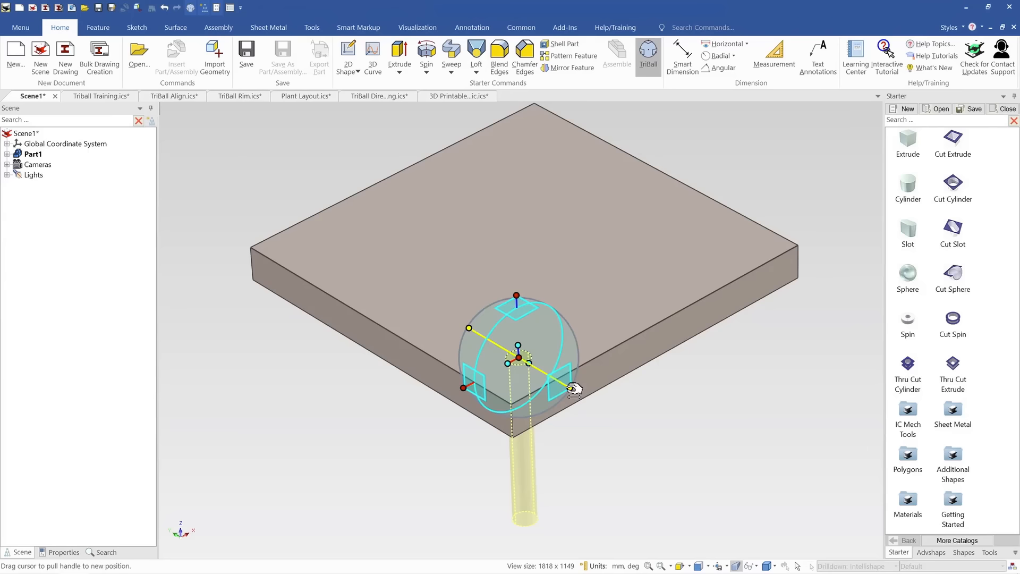
{"action": "right_click", "coordinate": [571, 388]}
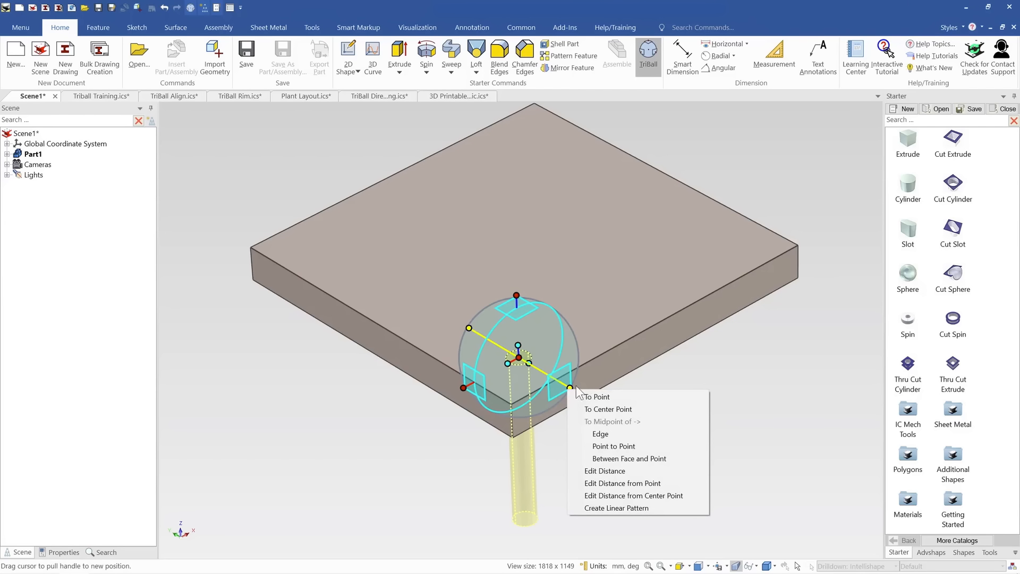
{"action": "left_click", "coordinate": [664, 483]}
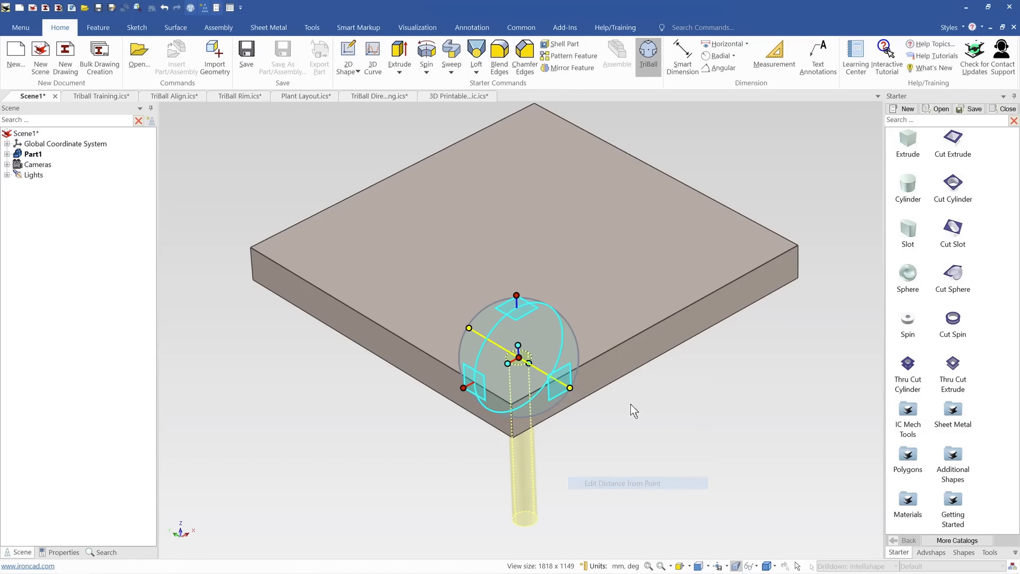
{"action": "left_click", "coordinate": [602, 371]}
{"action": "type", "text": "15"}
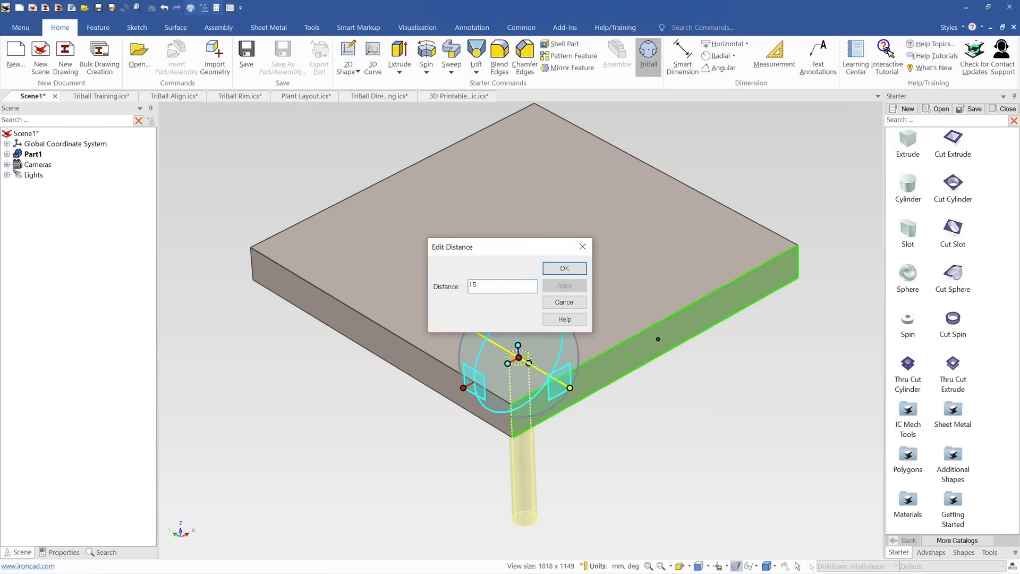
{"action": "key", "text": "Return"}
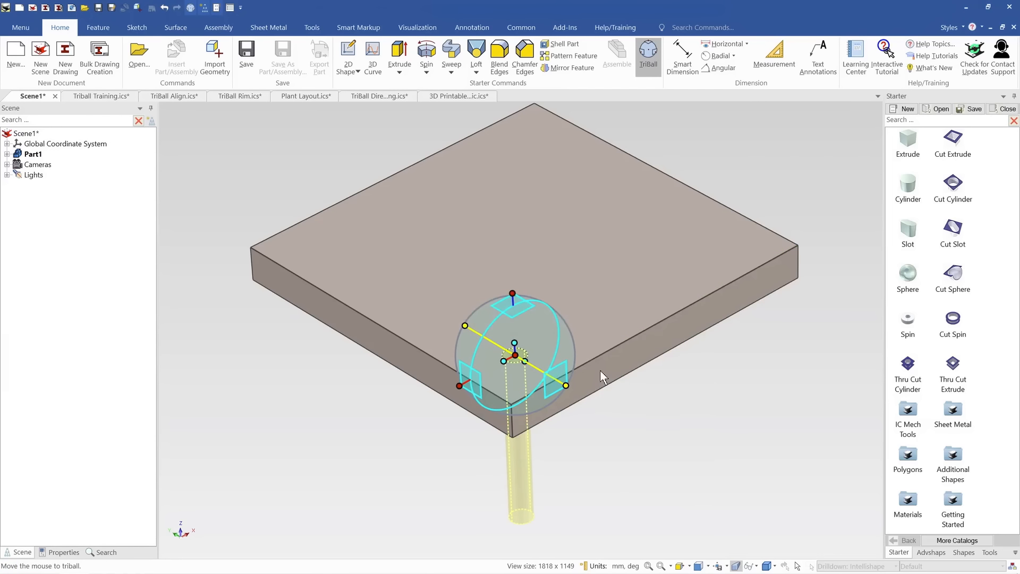
{"action": "middle_click_drag", "start_coordinate": [600, 370], "coordinate": [494, 393]}
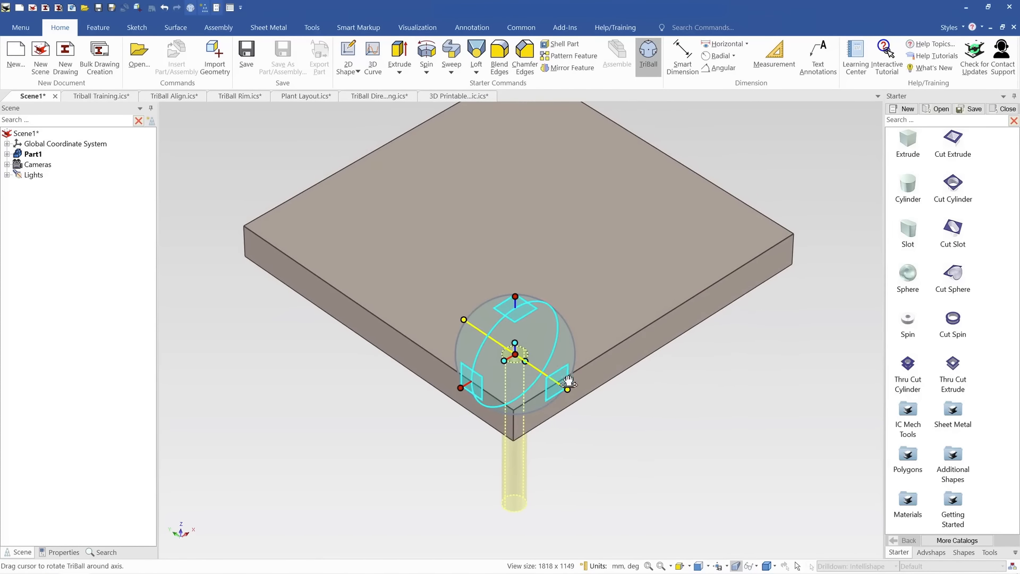
{"action": "key", "text": "Escape"}
{"action": "key", "text": "Escape"}
{"action": "scroll", "coordinate": [538, 319], "scroll_direction": "down", "scroll_amount": 4}
{"action": "scroll", "coordinate": [528, 273], "scroll_direction": "up", "scroll_amount": 1}
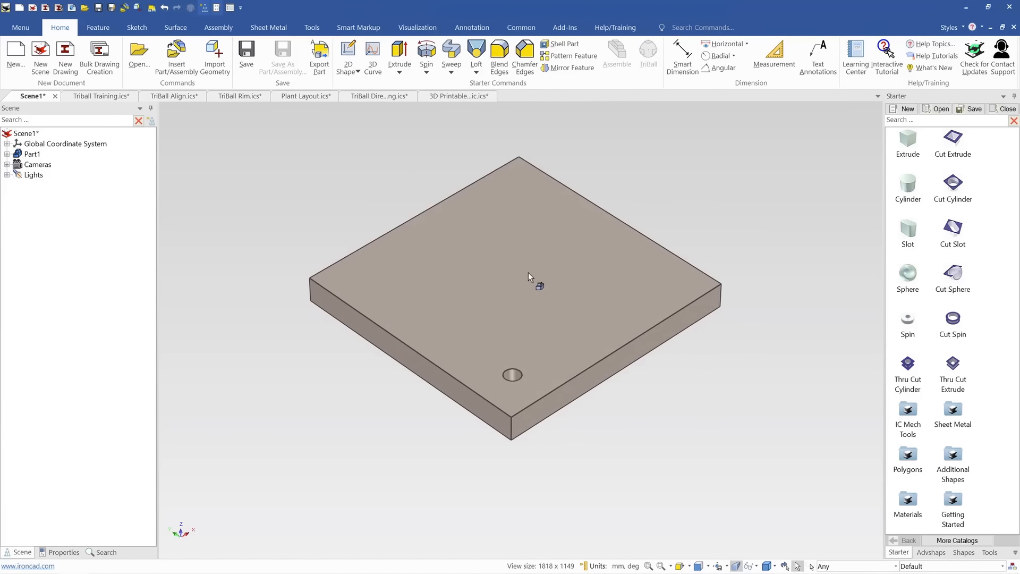
Create three linked copies of the front corner hole freehand across the plate's top face, using Links using TriBall Center
{"action": "left_click", "coordinate": [516, 376]}
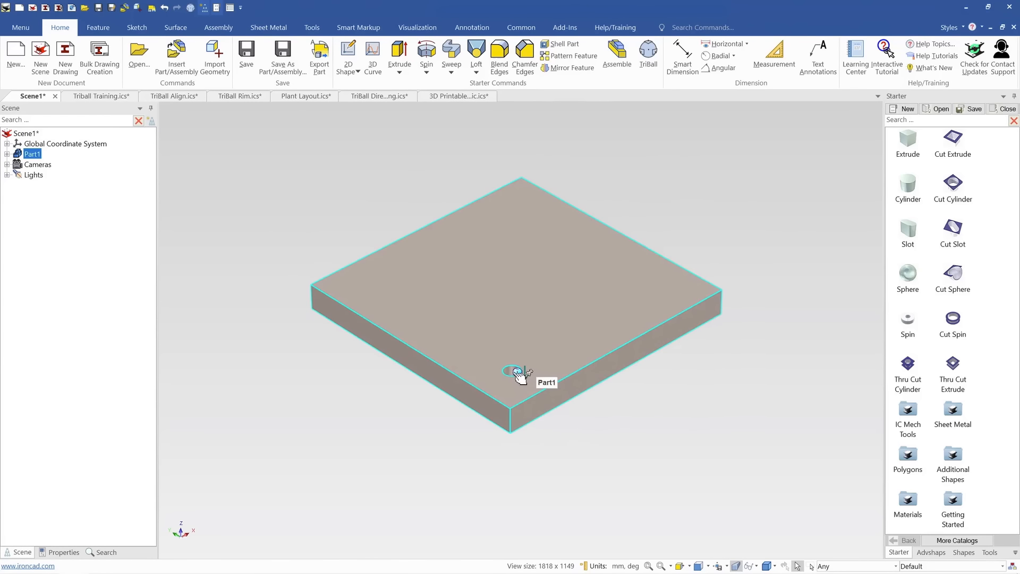
{"action": "left_click", "coordinate": [509, 370]}
{"action": "scroll", "coordinate": [514, 333], "scroll_direction": "up", "scroll_amount": 1}
{"action": "key", "text": "F10"}
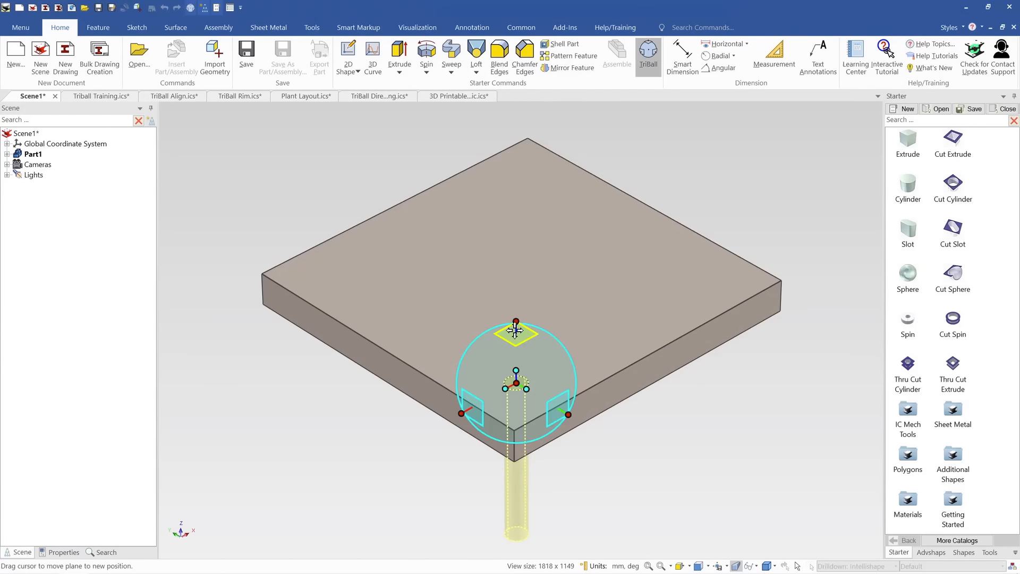
{"action": "scroll", "coordinate": [529, 358], "scroll_direction": "down", "scroll_amount": 1}
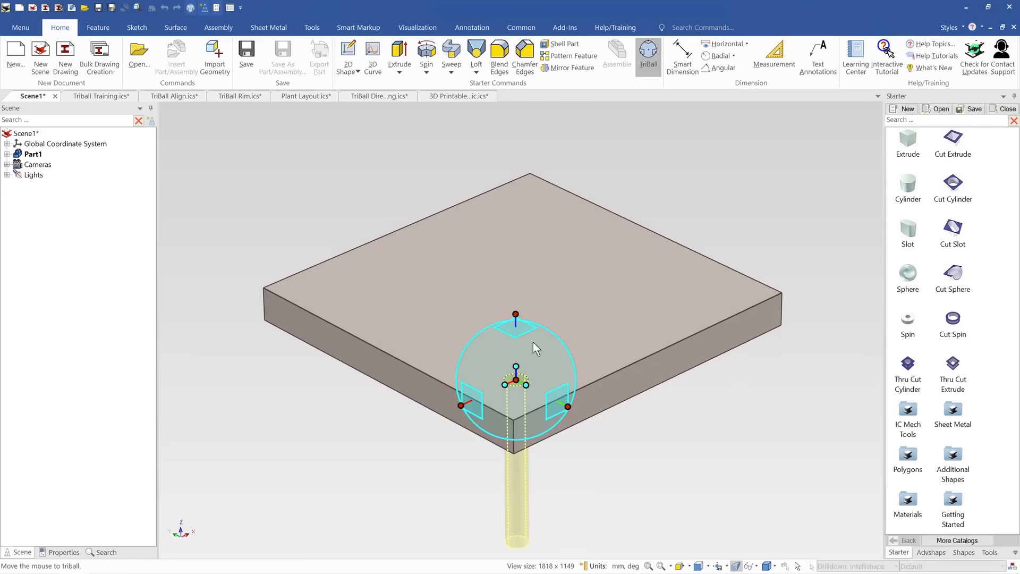
{"action": "key", "text": "F10"}
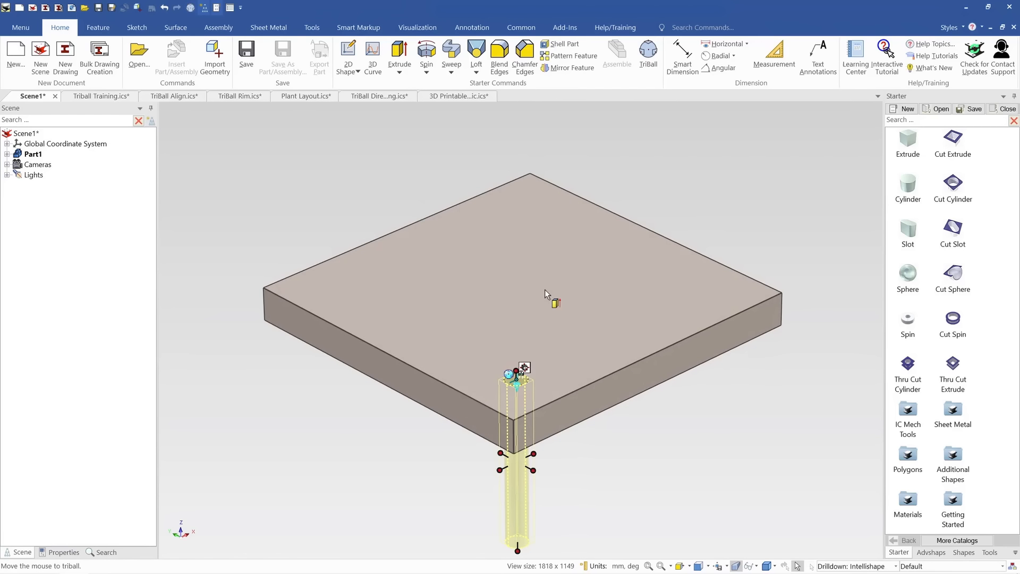
{"action": "middle_click_drag", "start_coordinate": [509, 315], "coordinate": [500, 334]}
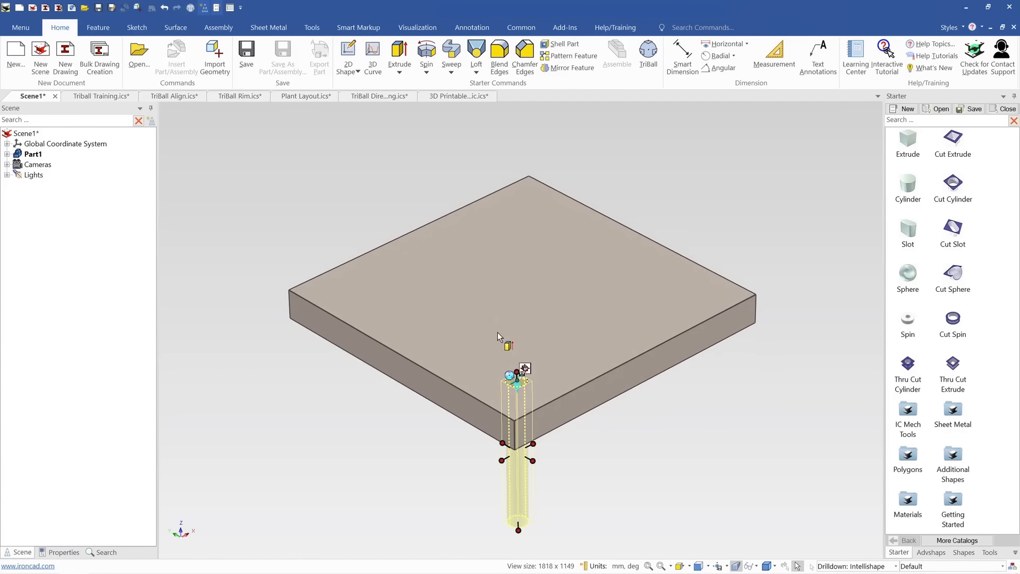
{"action": "key", "text": "F10"}
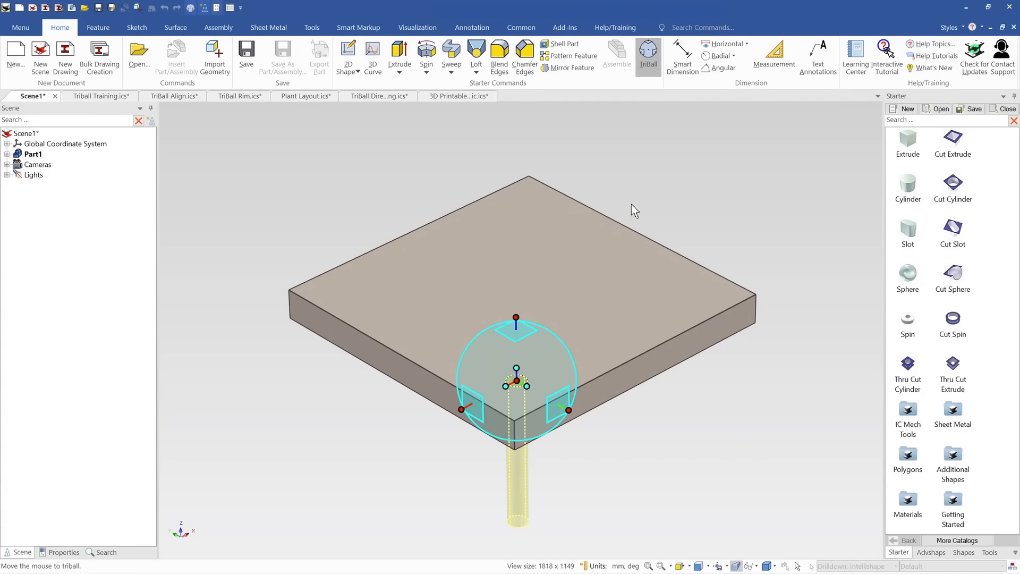
{"action": "scroll", "coordinate": [532, 355], "scroll_direction": "up", "scroll_amount": 1}
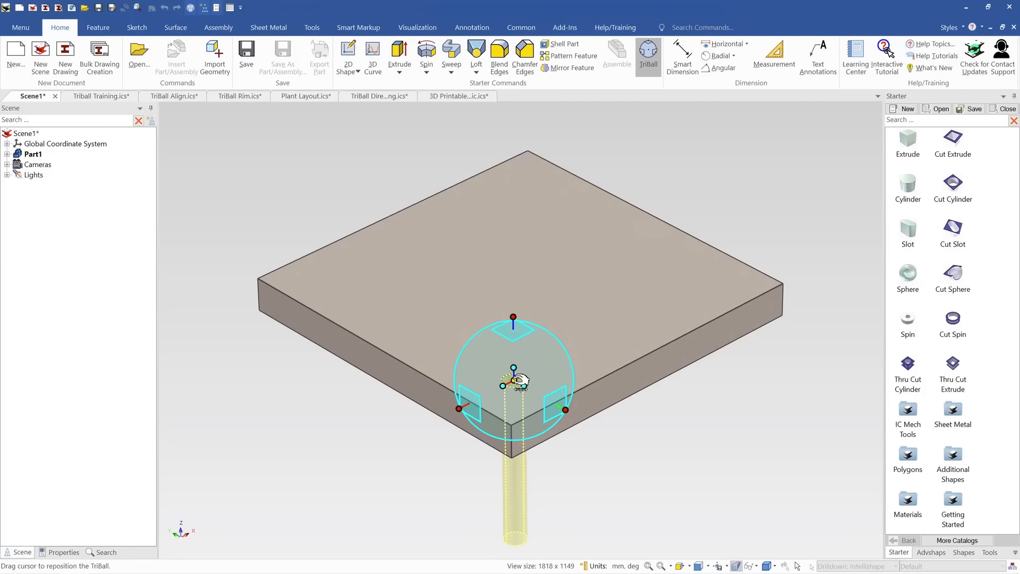
{"action": "mouse_move", "coordinate": [520, 384]}
{"action": "middle_mouse_down"}
{"action": "mouse_move", "coordinate": [587, 381]}
{"action": "mouse_move", "coordinate": [513, 381]}
{"action": "middle_mouse_up"}
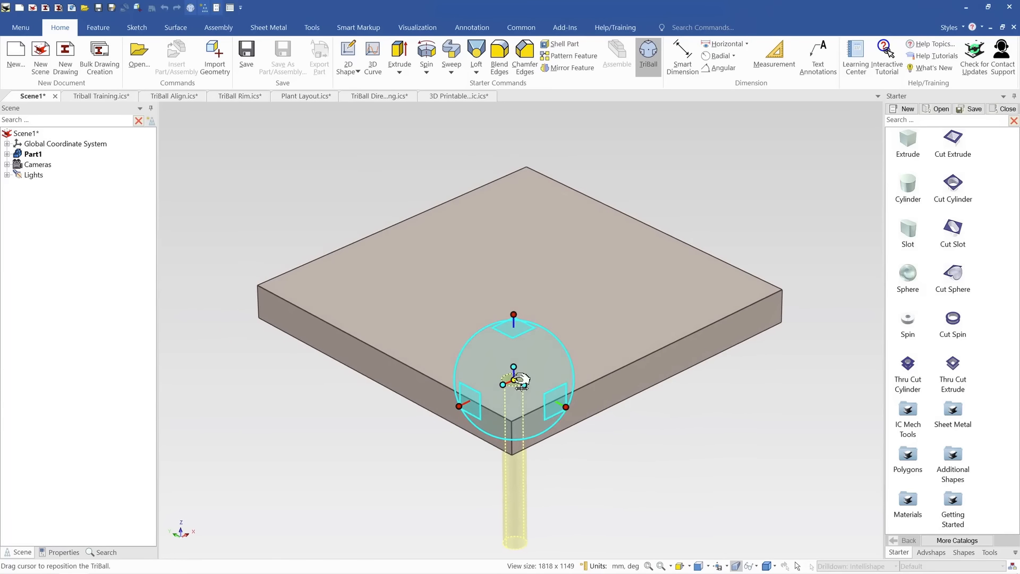
{"action": "right_click", "coordinate": [514, 380]}
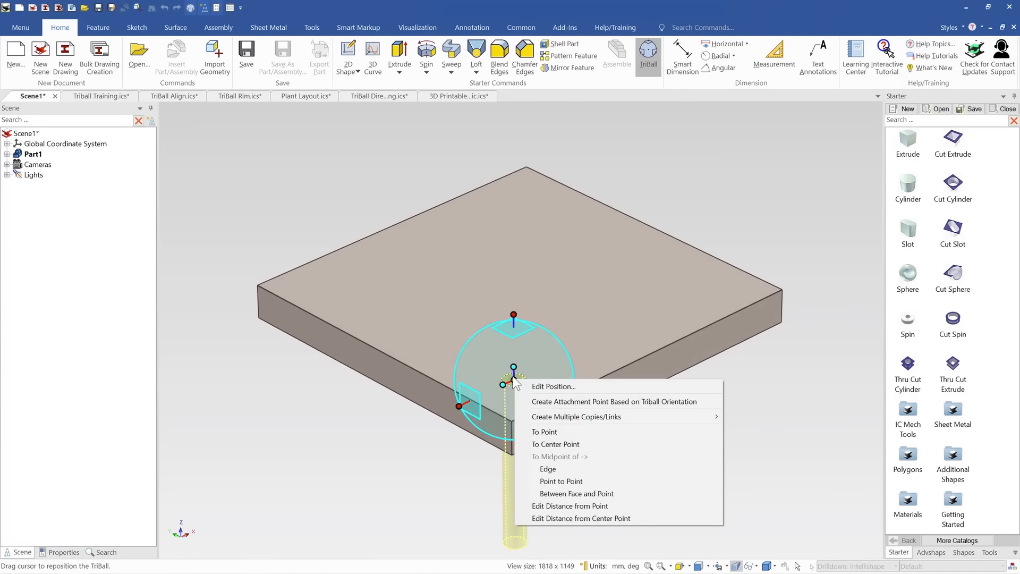
{"action": "mouse_move", "coordinate": [610, 418]}
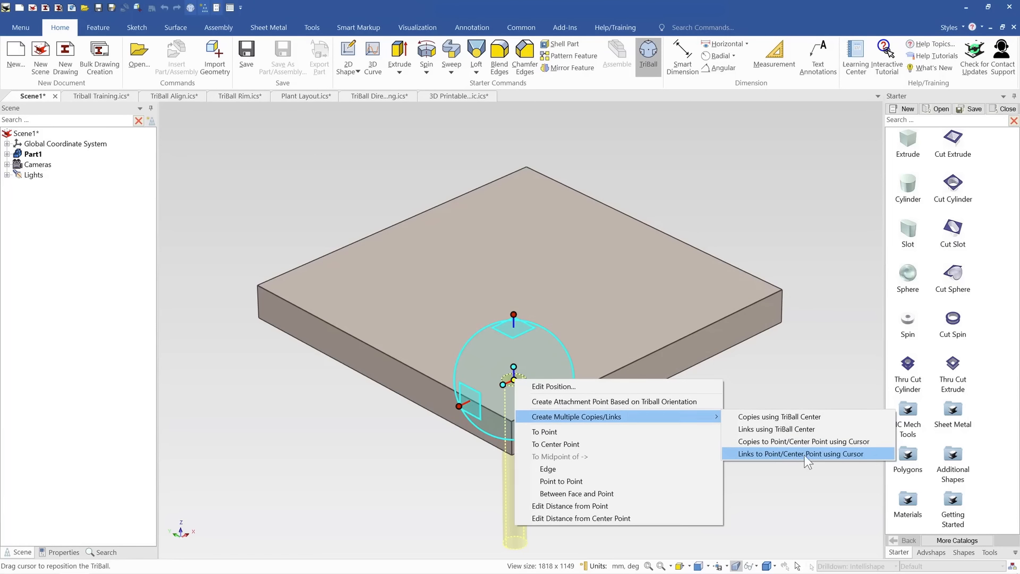
{"action": "left_click", "coordinate": [789, 430]}
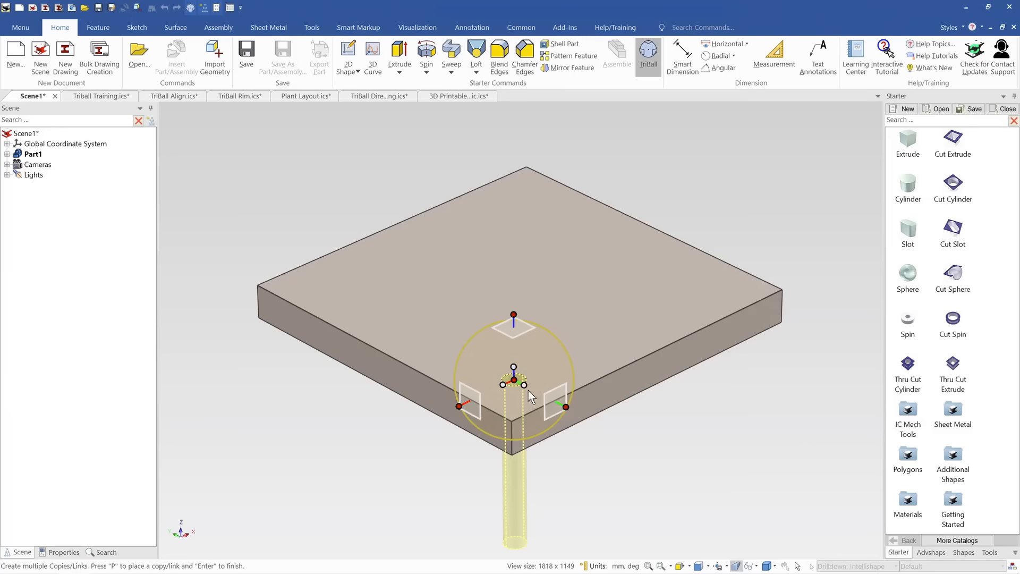
{"action": "scroll", "coordinate": [529, 392], "scroll_direction": "up", "scroll_amount": 2}
{"action": "left_click_drag", "start_coordinate": [512, 369], "coordinate": [623, 242]}
{"action": "scroll", "coordinate": [524, 195], "scroll_direction": "down", "scroll_amount": 2}
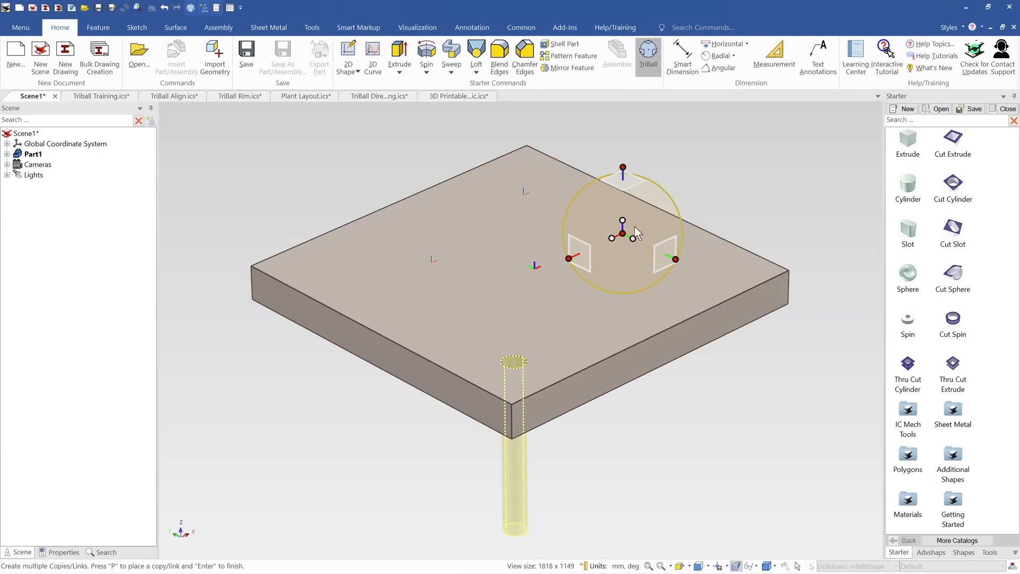
{"action": "key", "text": "Return"}
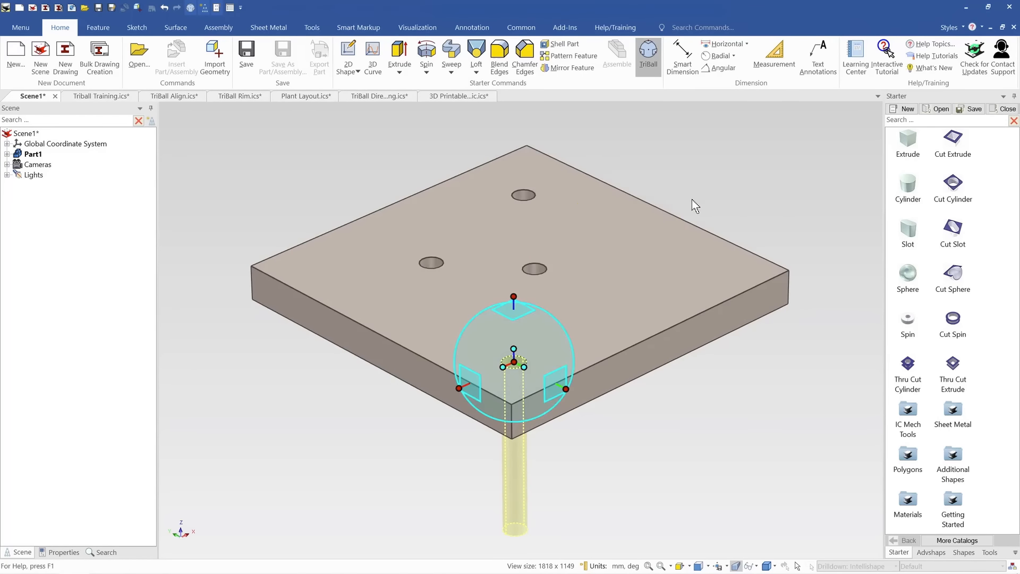
{"action": "key", "text": "F10"}
{"action": "middle_click_drag", "start_coordinate": [564, 272], "coordinate": [547, 303]}
{"action": "scroll", "coordinate": [531, 320], "scroll_direction": "down", "scroll_amount": 2}
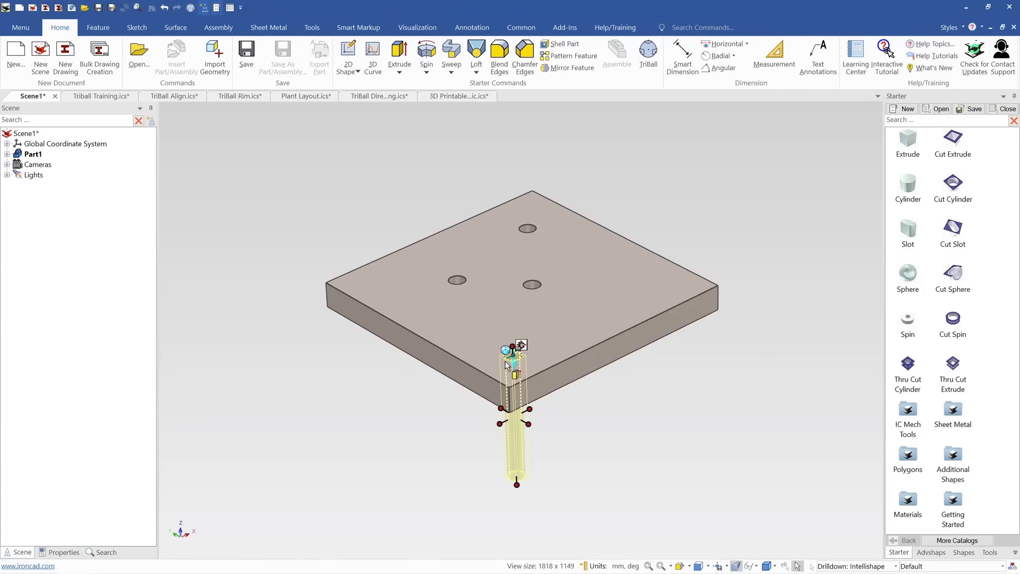
{"action": "middle_click_drag", "start_coordinate": [522, 279], "coordinate": [509, 253]}
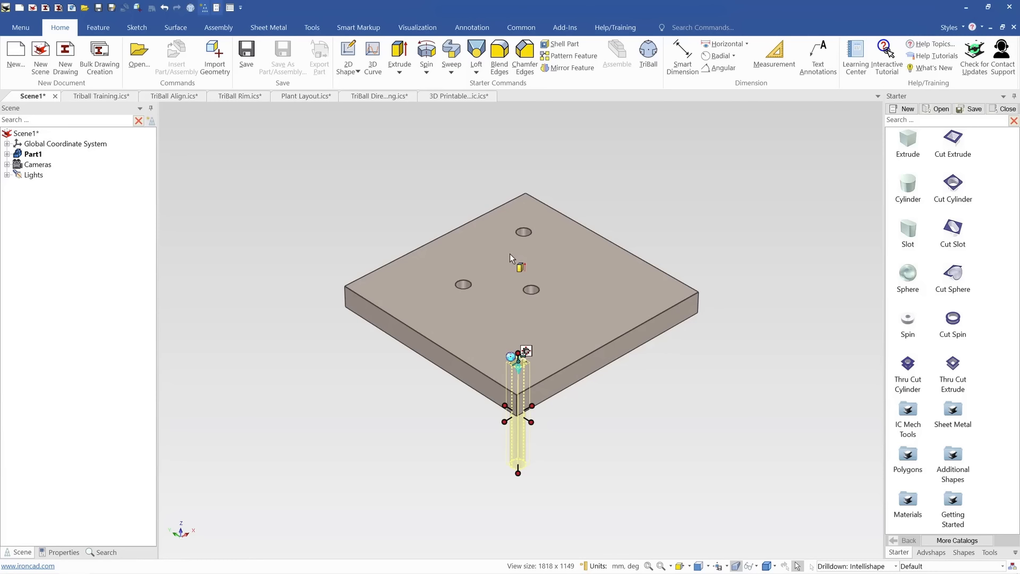
{"action": "scroll", "coordinate": [513, 250], "scroll_direction": "up", "scroll_amount": 2}
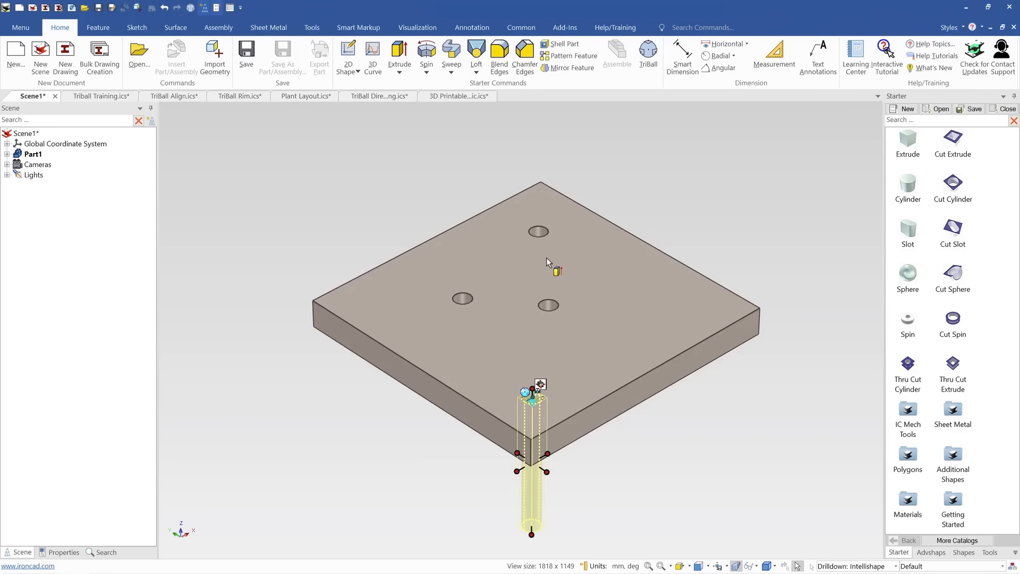
{"action": "mouse_move", "coordinate": [552, 289]}
{"action": "middle_mouse_down"}
{"action": "mouse_move", "coordinate": [549, 306]}
{"action": "mouse_move", "coordinate": [551, 292]}
{"action": "middle_mouse_up"}
{"action": "key", "text": "F10"}
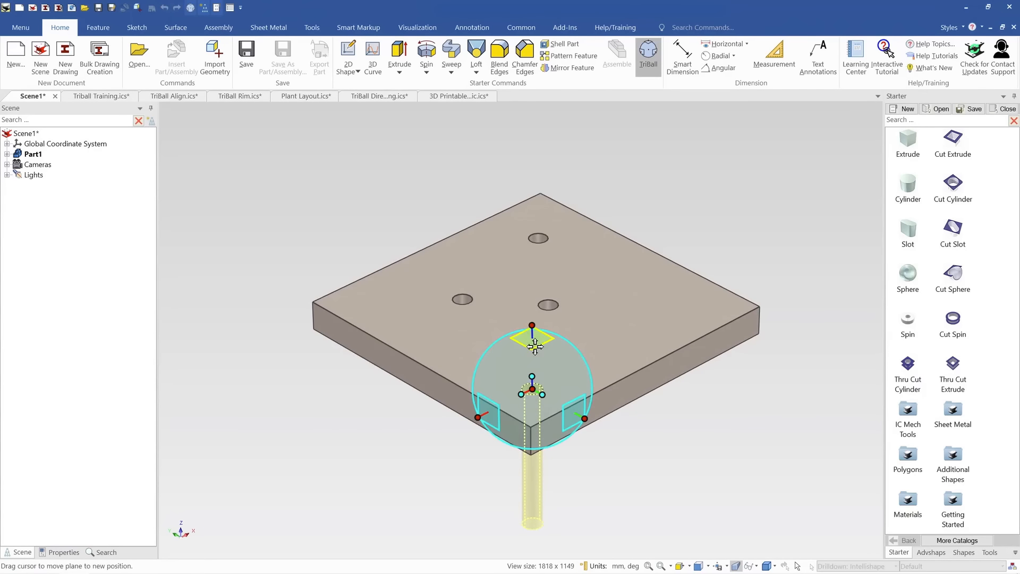
{"action": "scroll", "coordinate": [540, 364], "scroll_direction": "up", "scroll_amount": 3}
{"action": "scroll", "coordinate": [534, 375], "scroll_direction": "up", "scroll_amount": 3}
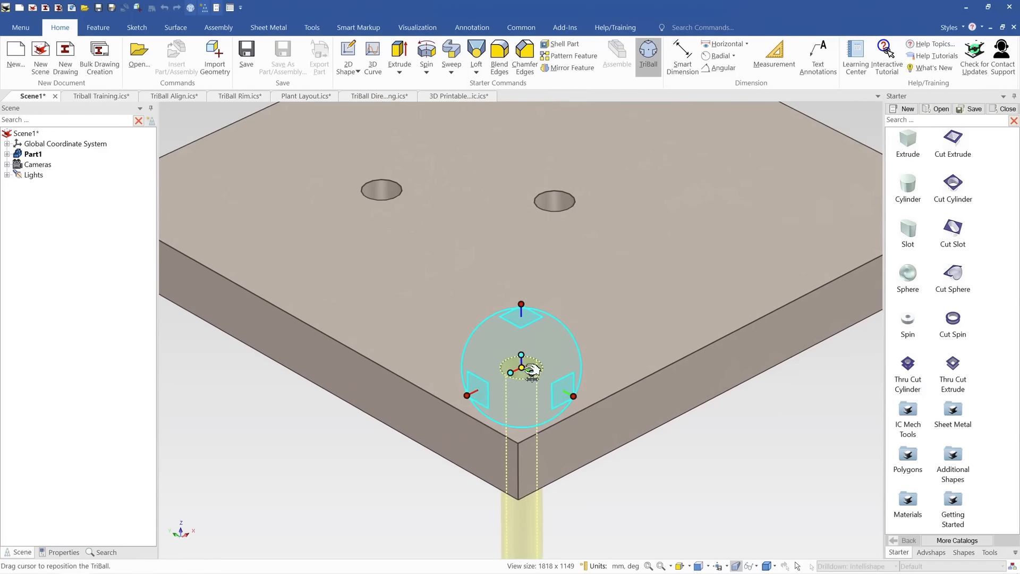
{"action": "mouse_move", "coordinate": [532, 373]}
{"action": "middle_mouse_down"}
{"action": "mouse_move", "coordinate": [560, 397]}
{"action": "mouse_move", "coordinate": [530, 384]}
{"action": "middle_mouse_up"}
{"action": "scroll", "coordinate": [530, 382], "scroll_direction": "down", "scroll_amount": 5}
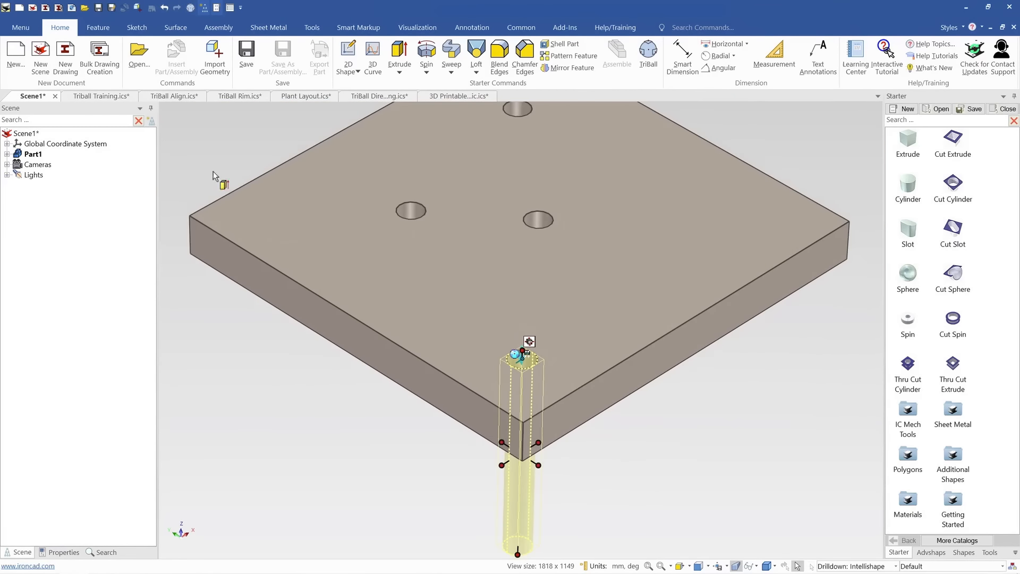
Switch to the Triball Training scene and activate the TriBall on the purple part
{"action": "left_click", "coordinate": [114, 98]}
{"action": "middle_click_drag", "start_coordinate": [593, 332], "coordinate": [475, 314]}
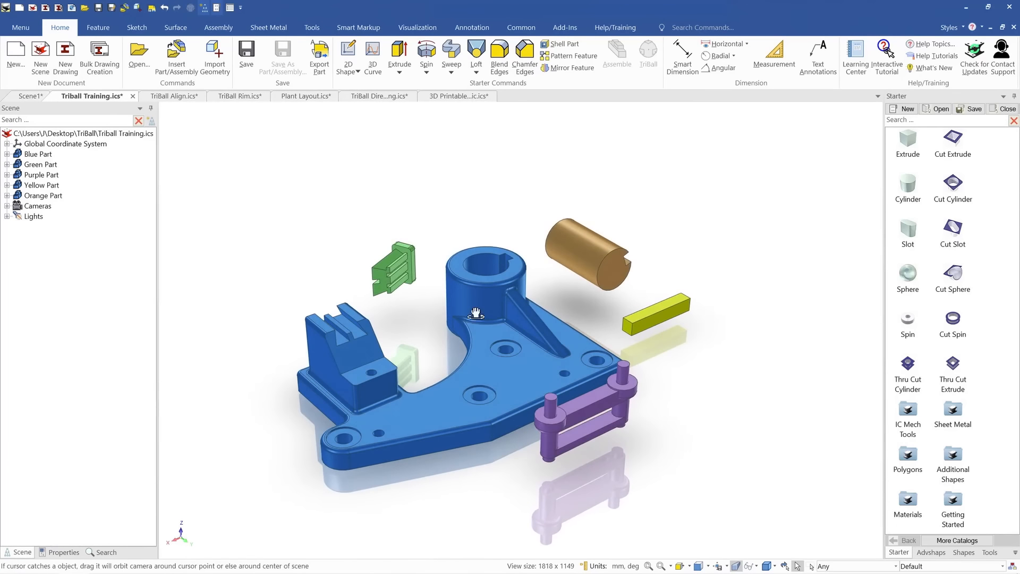
{"action": "middle_click_drag", "start_coordinate": [557, 317], "coordinate": [478, 389]}
{"action": "left_click", "coordinate": [576, 416]}
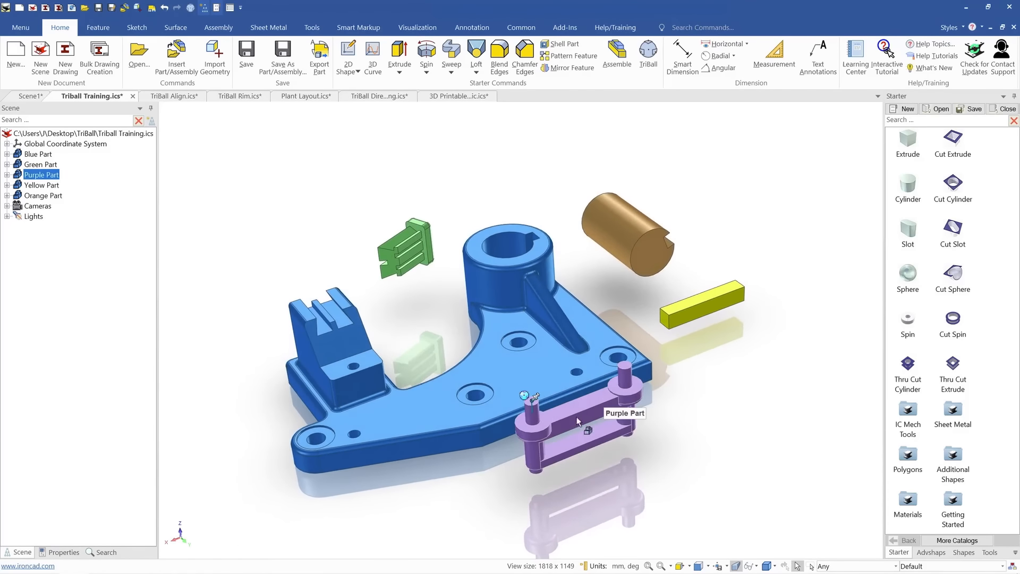
{"action": "middle_click_drag", "start_coordinate": [576, 417], "coordinate": [488, 391]}
{"action": "key", "text": "F10"}
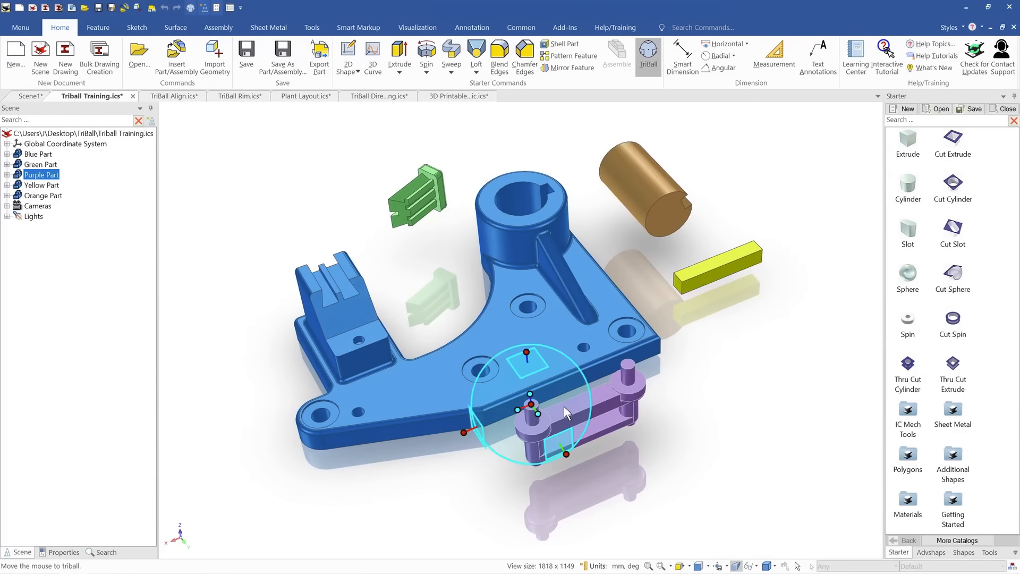
{"action": "middle_click_drag", "start_coordinate": [563, 405], "coordinate": [575, 388]}
{"action": "scroll", "coordinate": [541, 397], "scroll_direction": "up", "scroll_amount": 2}
{"action": "scroll", "coordinate": [542, 397], "scroll_direction": "up", "scroll_amount": 1}
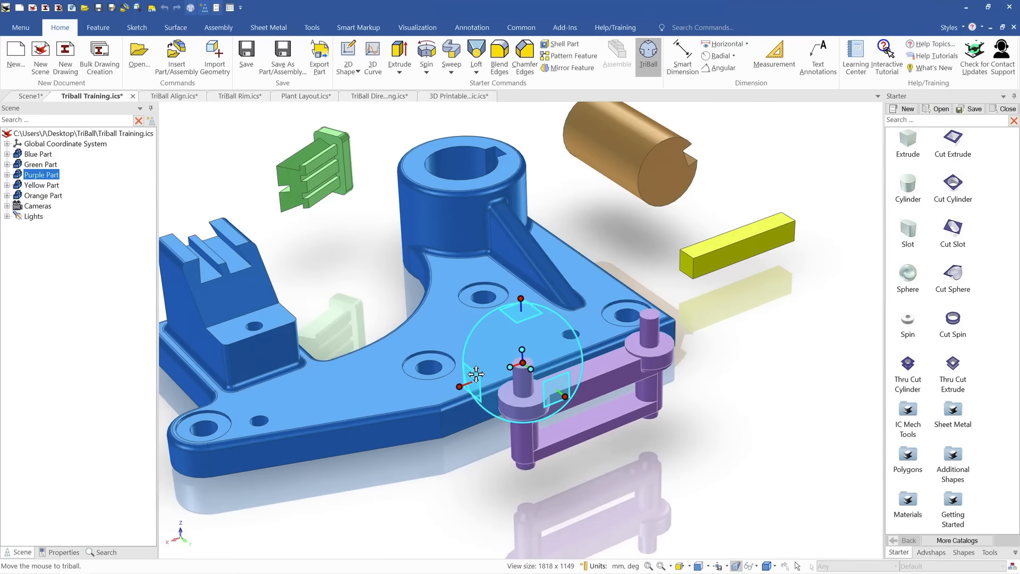
Try rotating the purple part 180° about the TriBall axis along its length, and undo the rotation
{"action": "left_click", "coordinate": [459, 386]}
{"action": "left_click_drag", "start_coordinate": [510, 399], "coordinate": [496, 304]}
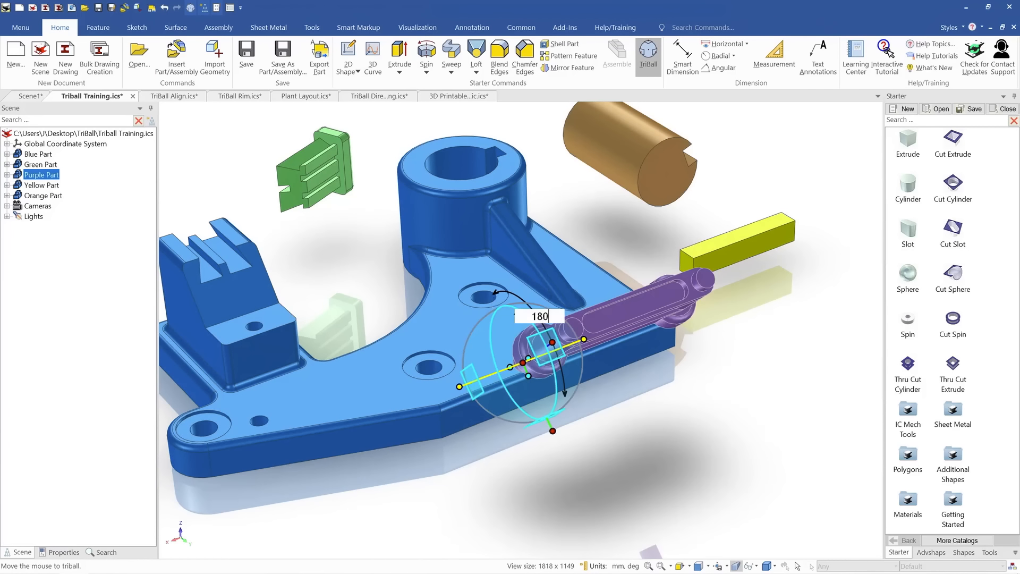
{"action": "key", "text": "Return"}
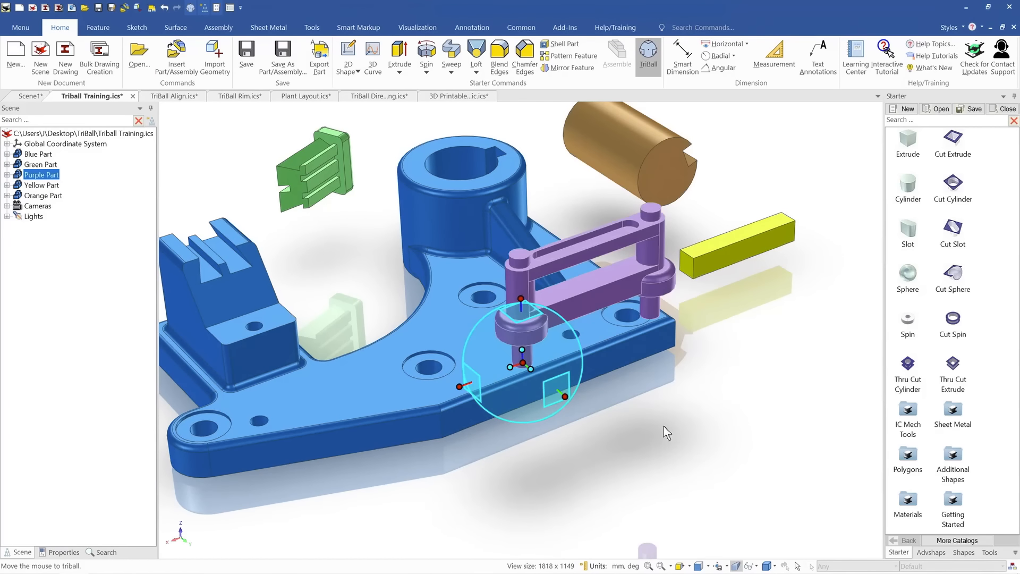
{"action": "key", "text": "ctrl+z"}
{"action": "key", "text": "ctrl+z"}
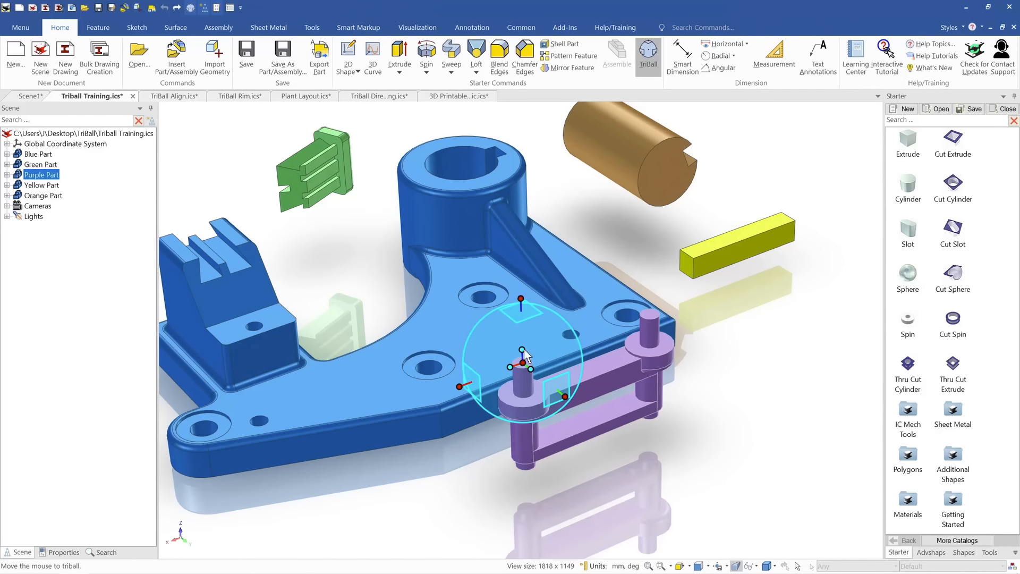
Flip the purple part upside down with Reverse on its vertical TriBall orientation handle
{"action": "right_click", "coordinate": [524, 350]}
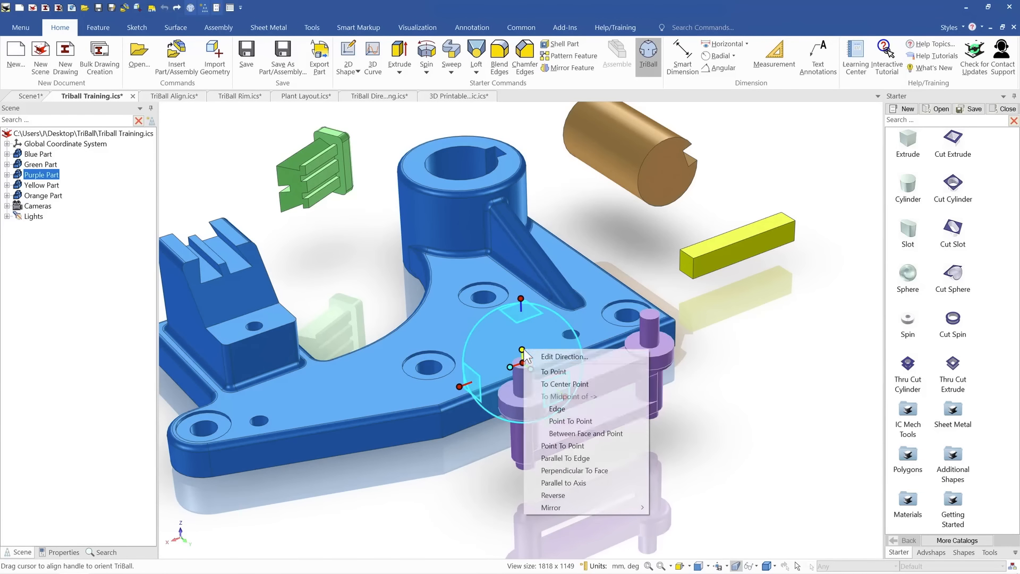
{"action": "left_click", "coordinate": [597, 490]}
{"action": "scroll", "coordinate": [445, 382], "scroll_direction": "up", "scroll_amount": 3}
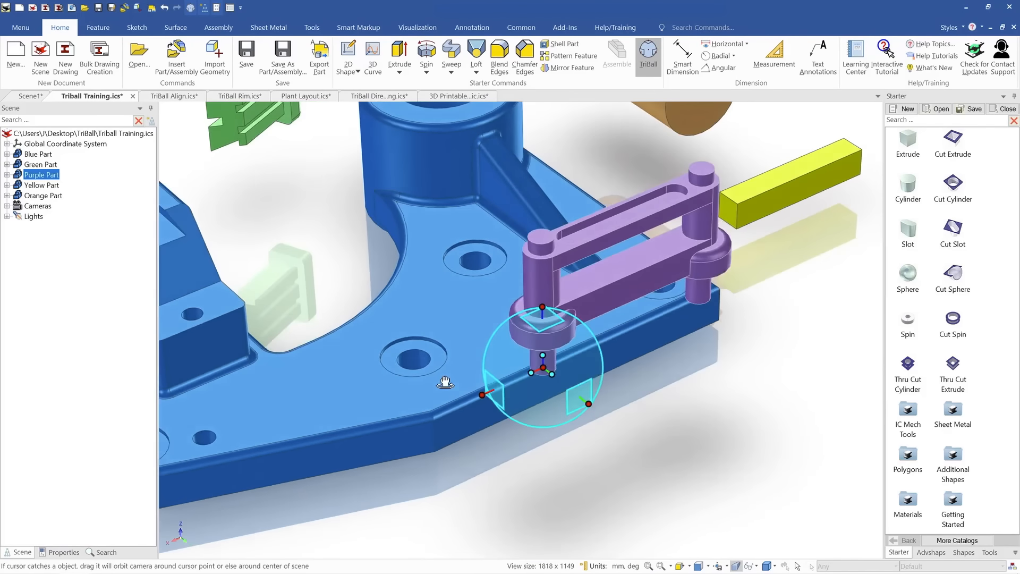
{"action": "scroll", "coordinate": [445, 382], "scroll_direction": "down", "scroll_amount": 4}
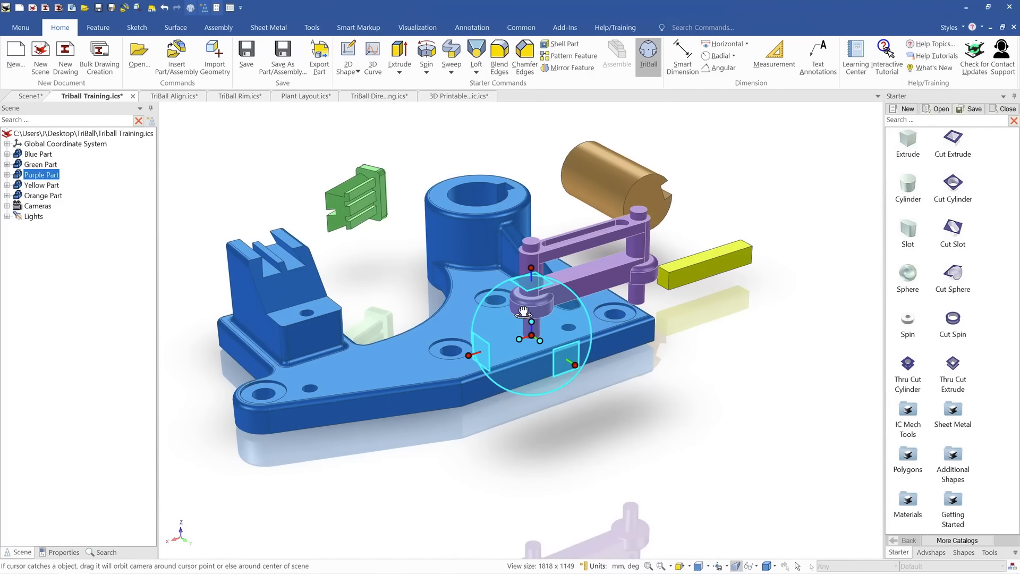
Reposition only the TriBall to the center of the collar's underside around the purple part's nearer pin, and reattach it to the part
{"action": "left_click_drag", "start_coordinate": [523, 312], "coordinate": [528, 286]}
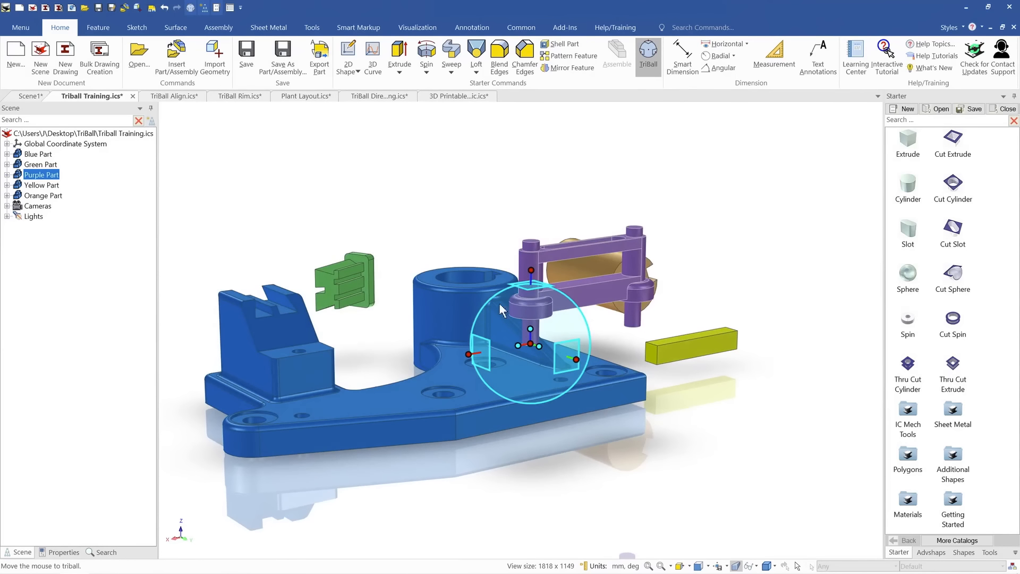
{"action": "scroll", "coordinate": [462, 345], "scroll_direction": "up", "scroll_amount": 3}
{"action": "middle_click_drag", "start_coordinate": [461, 341], "coordinate": [457, 366]}
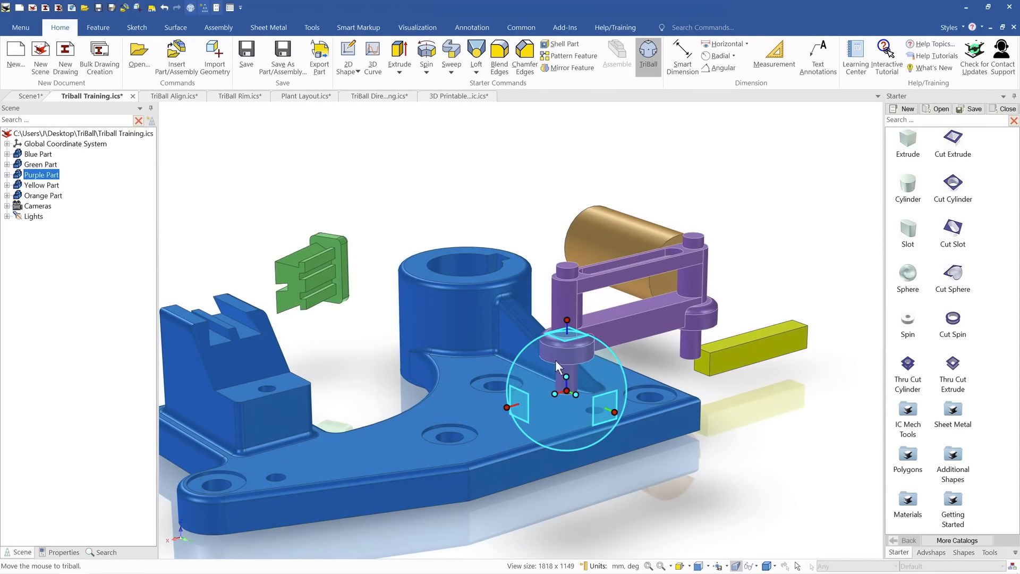
{"action": "mouse_move", "coordinate": [585, 367]}
{"action": "middle_mouse_down"}
{"action": "mouse_move", "coordinate": [576, 371]}
{"action": "mouse_move", "coordinate": [569, 359]}
{"action": "mouse_move", "coordinate": [570, 369]}
{"action": "middle_mouse_up"}
{"action": "scroll", "coordinate": [509, 403], "scroll_direction": "up", "scroll_amount": 1}
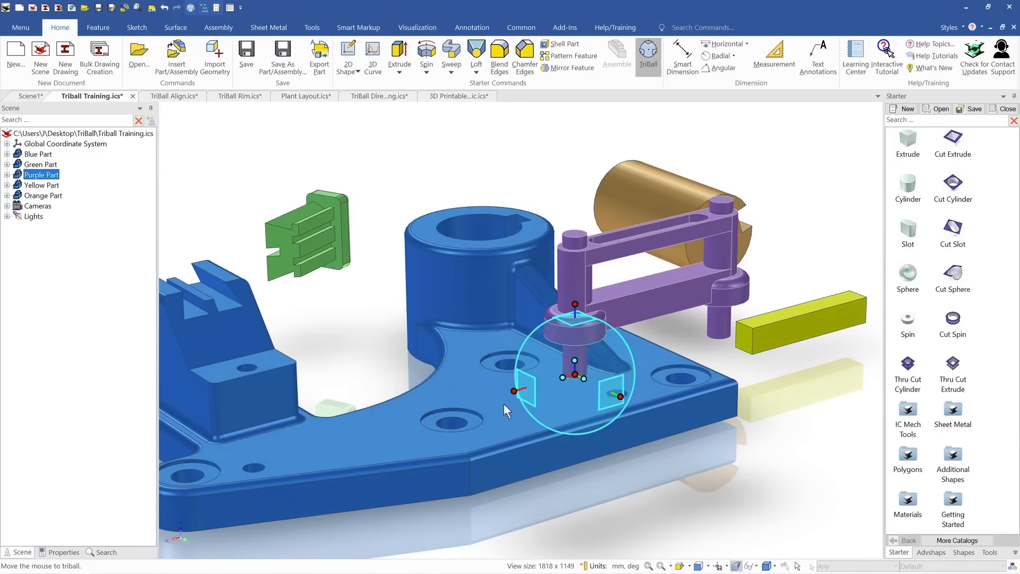
{"action": "middle_click_drag", "start_coordinate": [478, 425], "coordinate": [597, 263]}
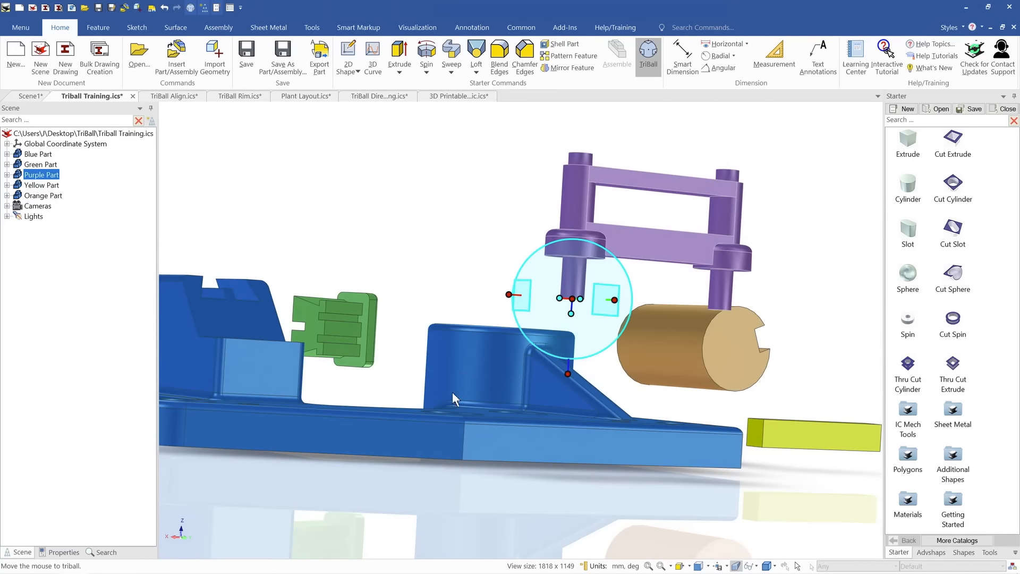
{"action": "middle_click_drag", "start_coordinate": [451, 391], "coordinate": [585, 355]}
{"action": "scroll", "coordinate": [587, 372], "scroll_direction": "up", "scroll_amount": 2}
{"action": "key", "text": "space"}
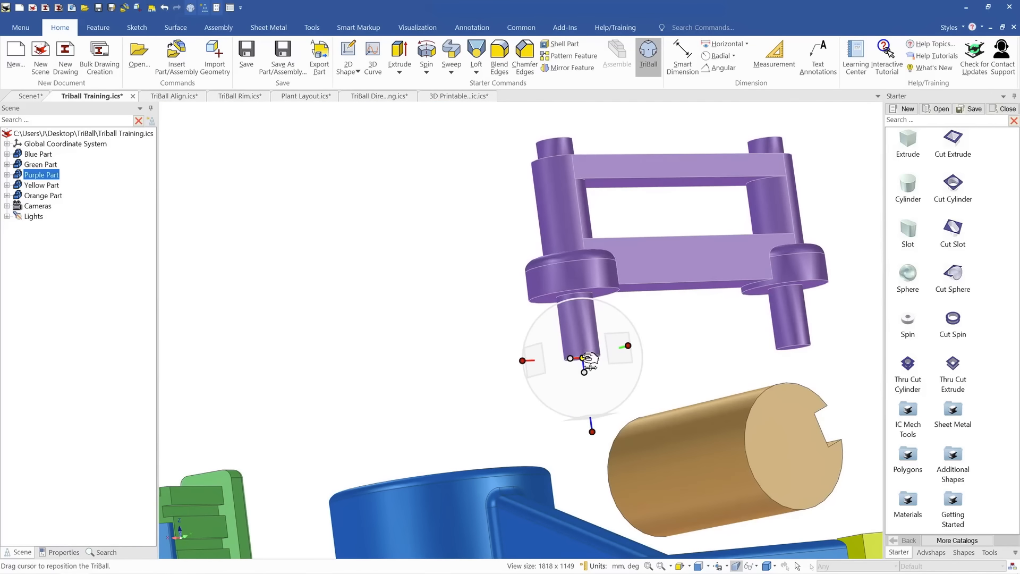
{"action": "left_click_drag", "start_coordinate": [588, 360], "coordinate": [599, 290]}
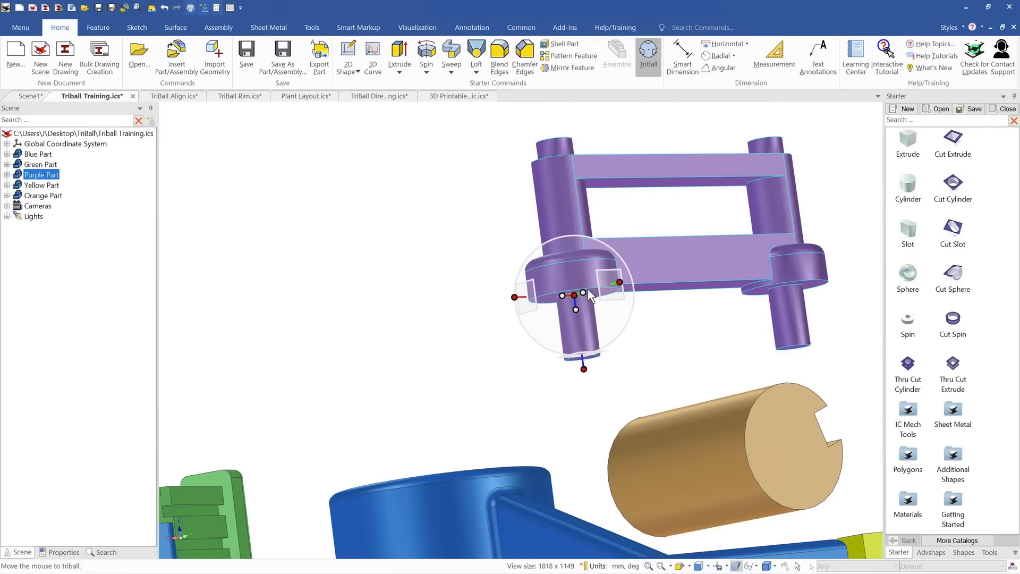
{"action": "key", "text": "space"}
Move the purple part by its TriBall center into the counterbored hole near the middle of the blue base's front edge
{"action": "middle_click_drag", "start_coordinate": [579, 314], "coordinate": [585, 391]}
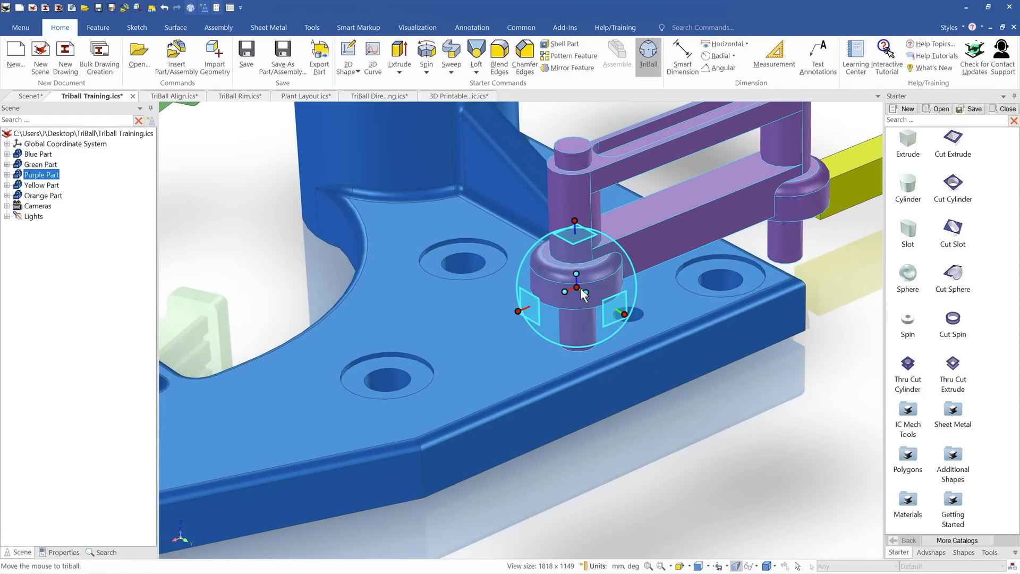
{"action": "left_click_drag", "start_coordinate": [584, 294], "coordinate": [400, 382]}
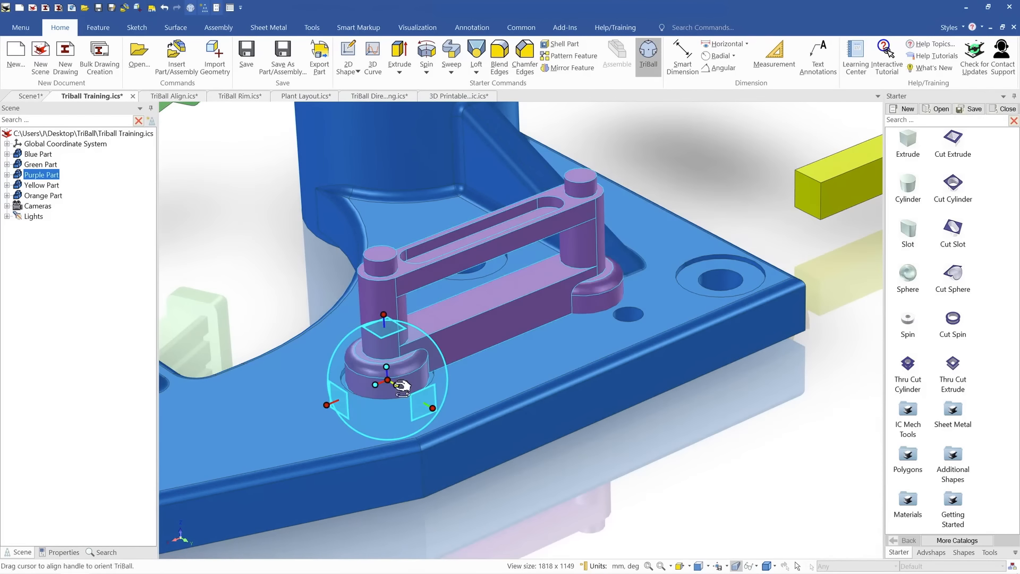
{"action": "middle_click_drag", "start_coordinate": [400, 383], "coordinate": [495, 303]}
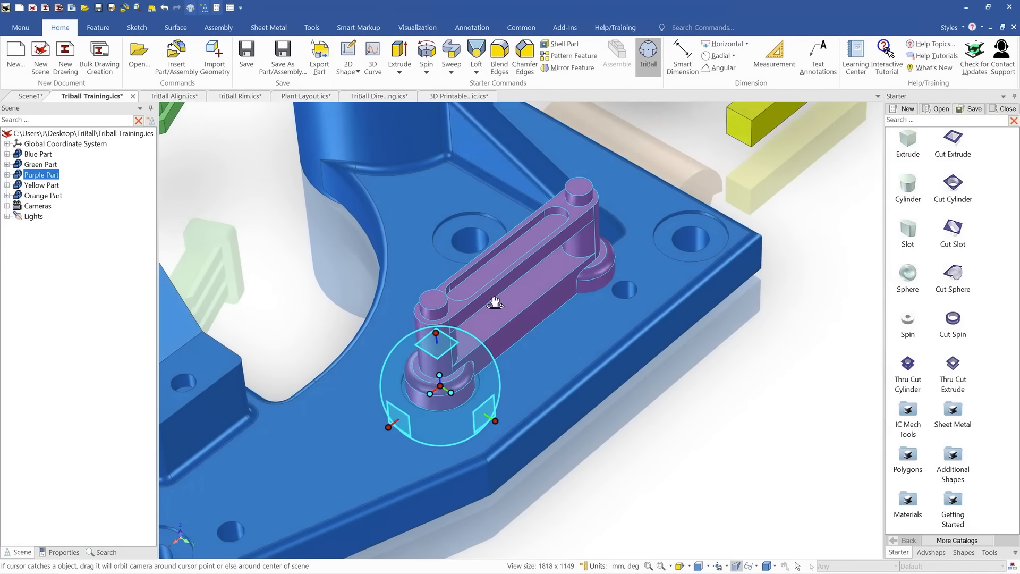
Lock rotation to the vertical TriBall axis and orient a horizontal handle To Center Point of the counterbored hole beside the cylindrical boss
{"action": "left_click", "coordinate": [436, 333]}
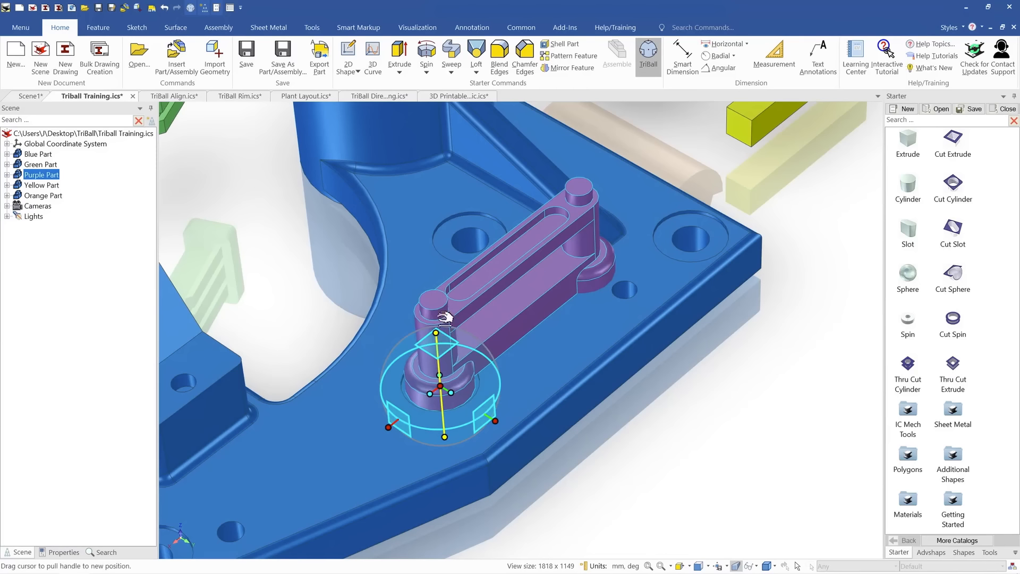
{"action": "right_click", "coordinate": [439, 393]}
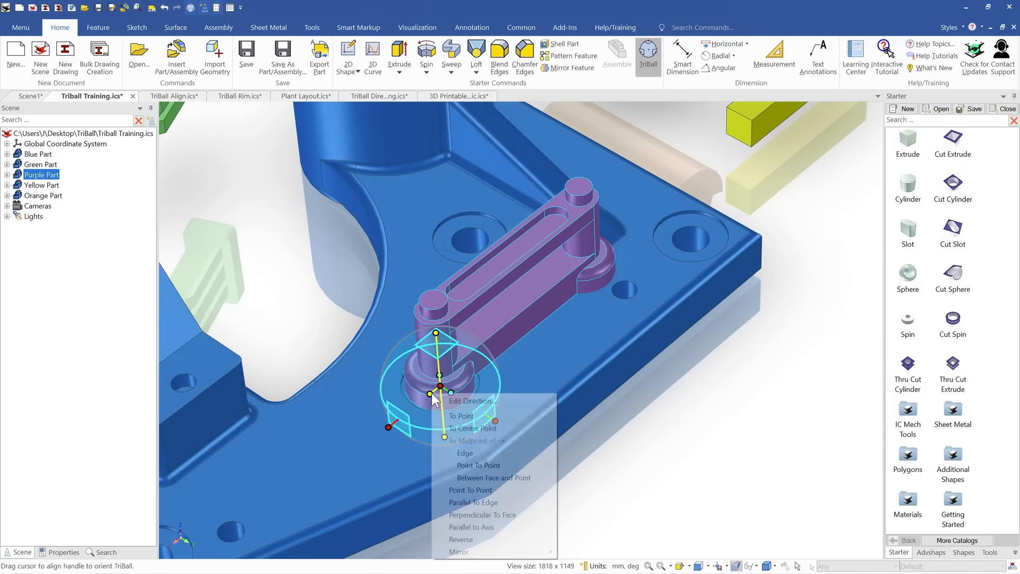
{"action": "left_click", "coordinate": [511, 427]}
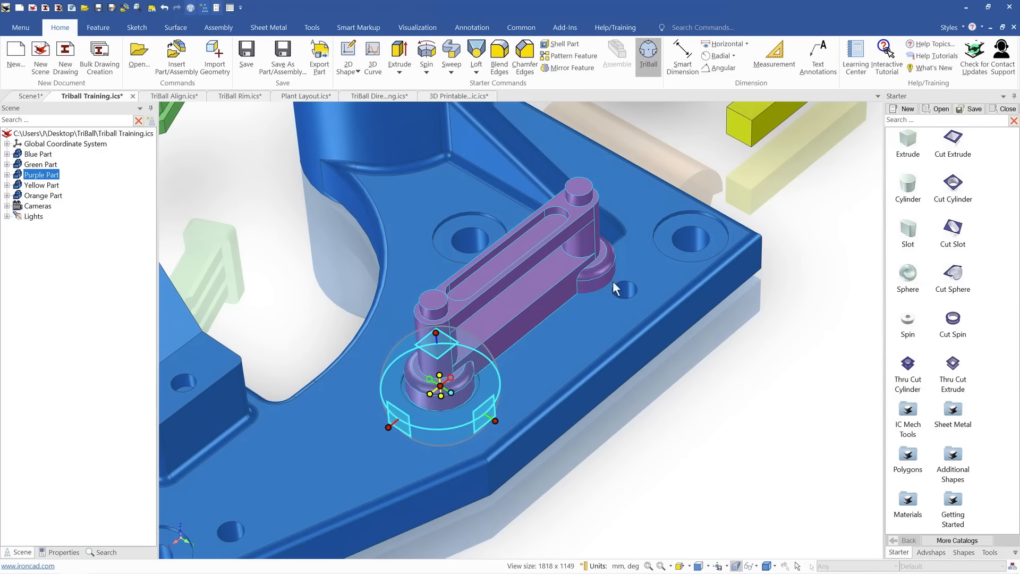
{"action": "left_click", "coordinate": [453, 244]}
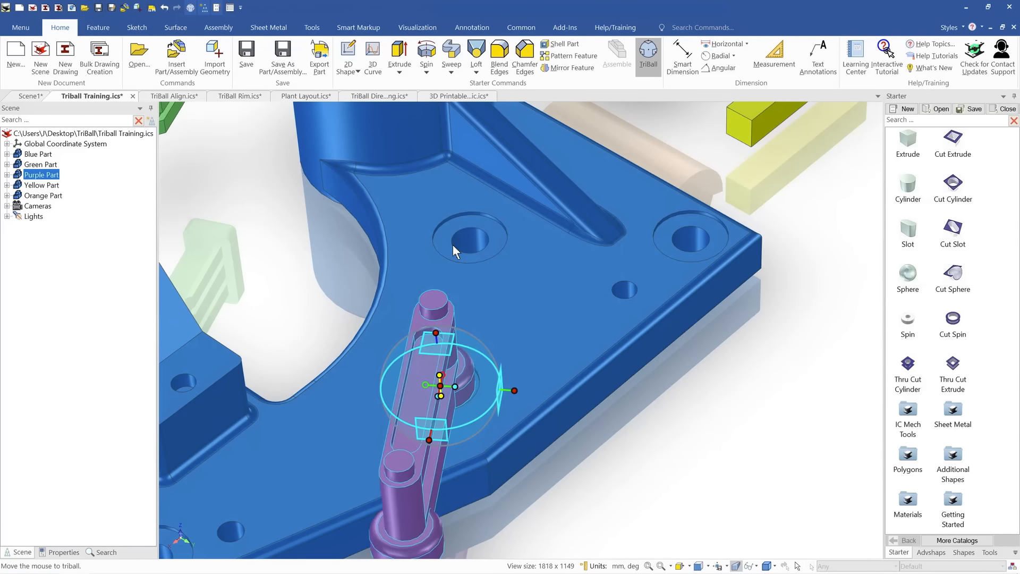
Rotate the purple part 180° about the vertical TriBall axis so its other pin meets the second counterbored hole, and finish the move
{"action": "scroll", "coordinate": [468, 340], "scroll_direction": "down", "scroll_amount": 2}
{"action": "middle_click_drag", "start_coordinate": [480, 433], "coordinate": [419, 436]}
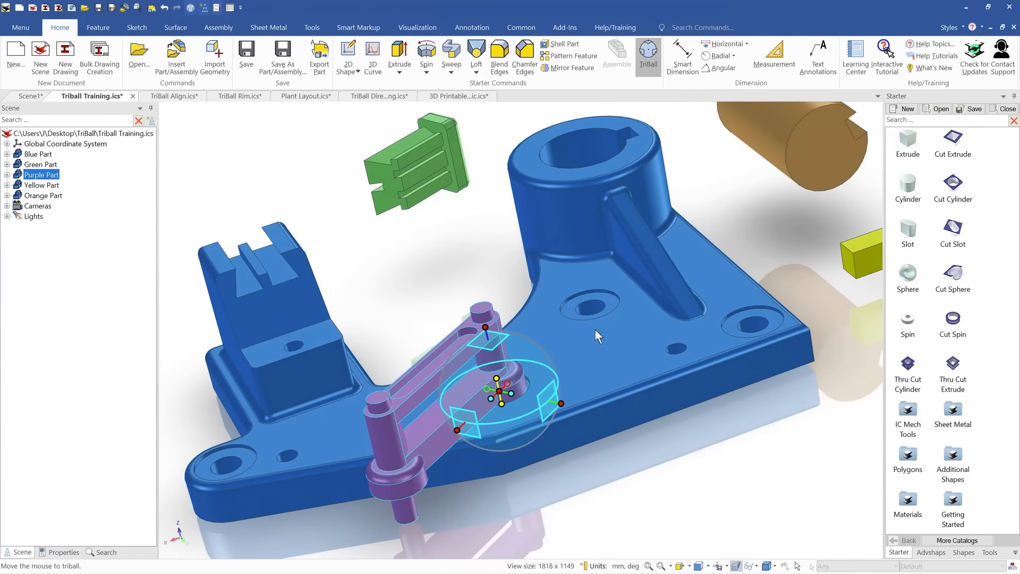
{"action": "middle_click_drag", "start_coordinate": [612, 338], "coordinate": [624, 350]}
{"action": "middle_click_drag", "start_coordinate": [536, 397], "coordinate": [478, 415]}
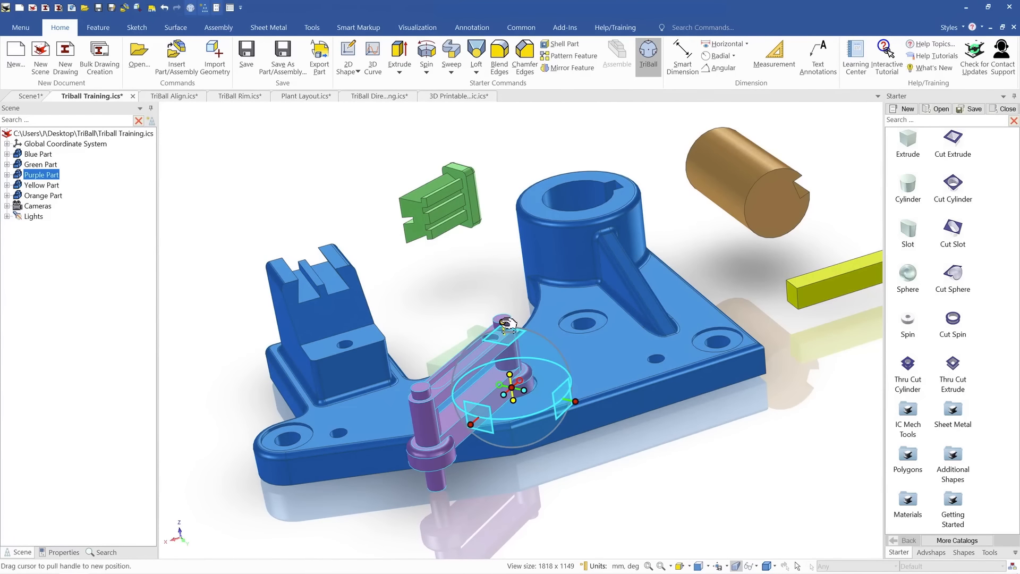
{"action": "left_click_drag", "start_coordinate": [489, 382], "coordinate": [508, 389]}
{"action": "left_click_drag", "start_coordinate": [562, 346], "coordinate": [563, 332]}
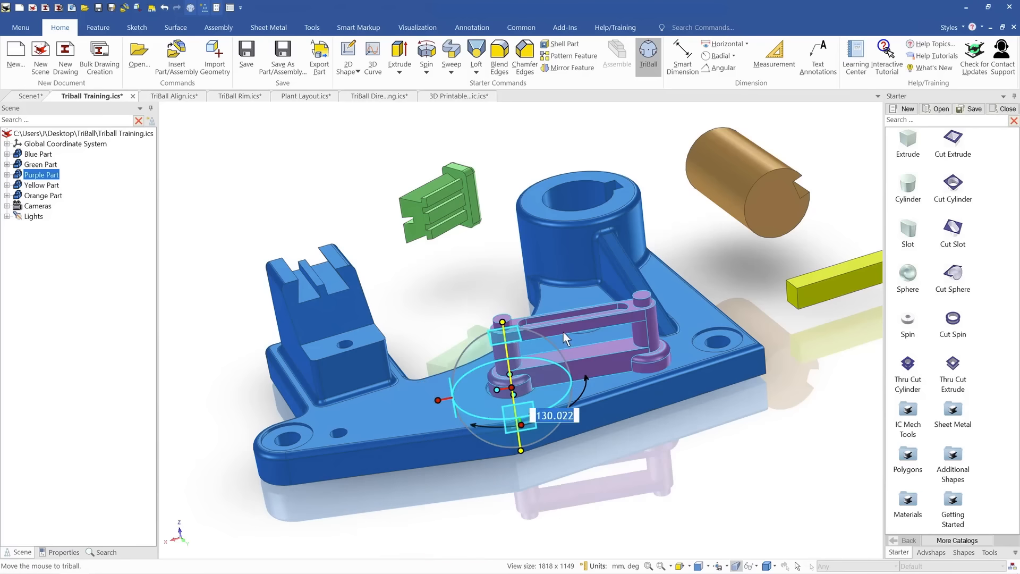
{"action": "type", "text": "180"}
{"action": "key", "text": "Return"}
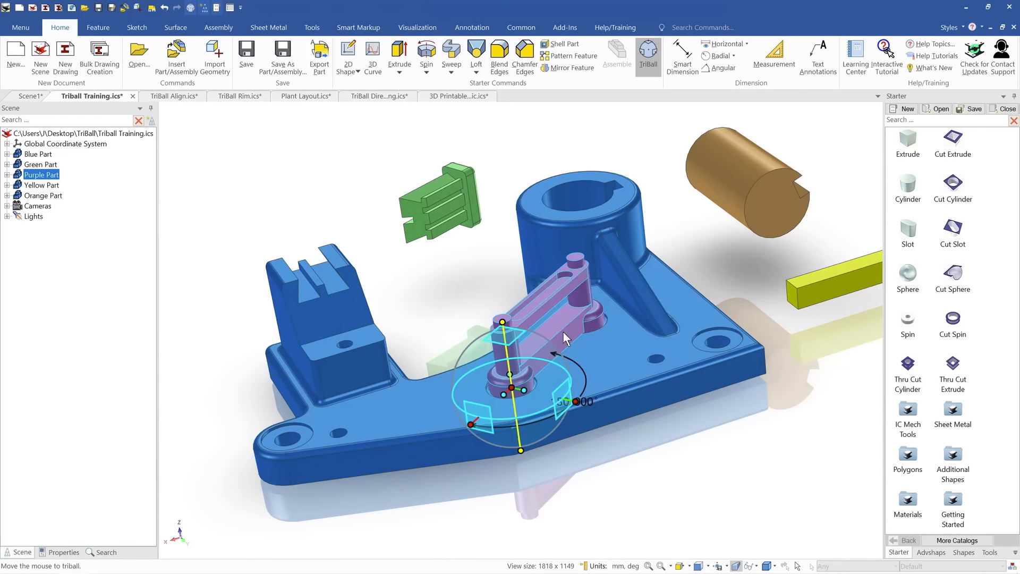
{"action": "key", "text": "space"}
{"action": "left_click", "coordinate": [736, 434]}
Reposition only the TriBall to the lower corner of the green part's notched end face, and reattach it to the part
{"action": "middle_click_drag", "start_coordinate": [505, 376], "coordinate": [532, 382]}
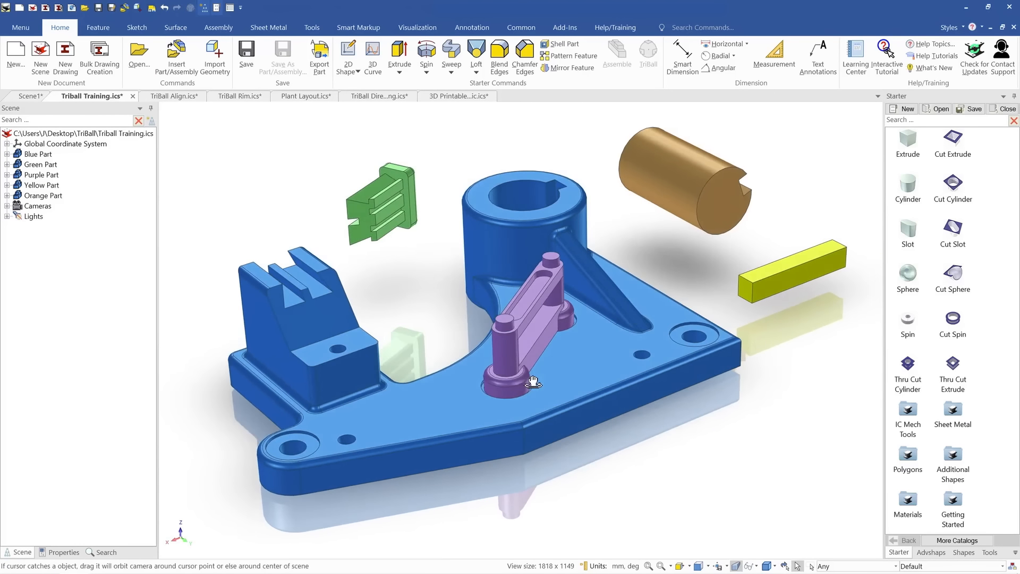
{"action": "scroll", "coordinate": [505, 374], "scroll_direction": "down", "scroll_amount": 2}
{"action": "left_click", "coordinate": [443, 260]}
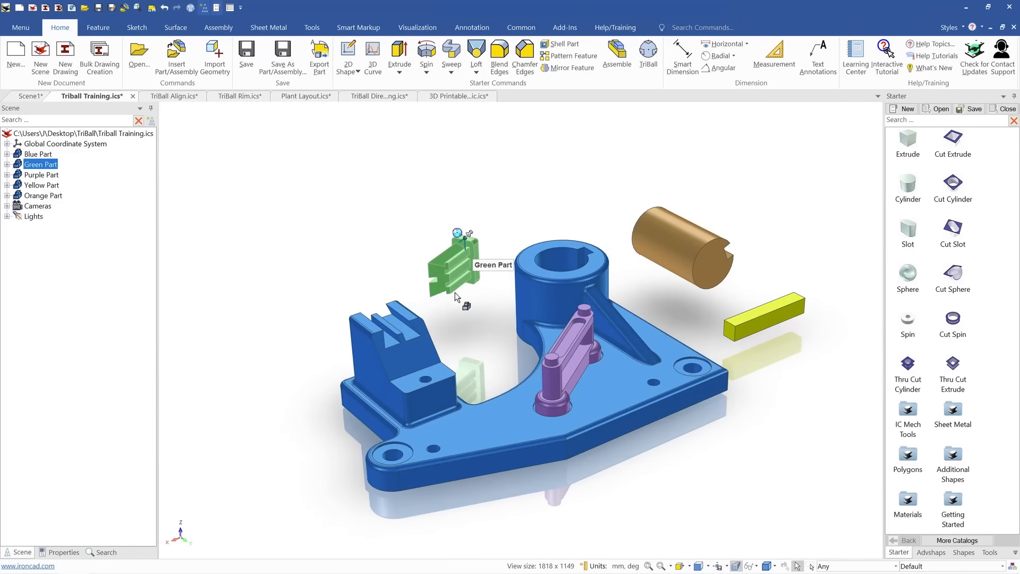
{"action": "key", "text": "space"}
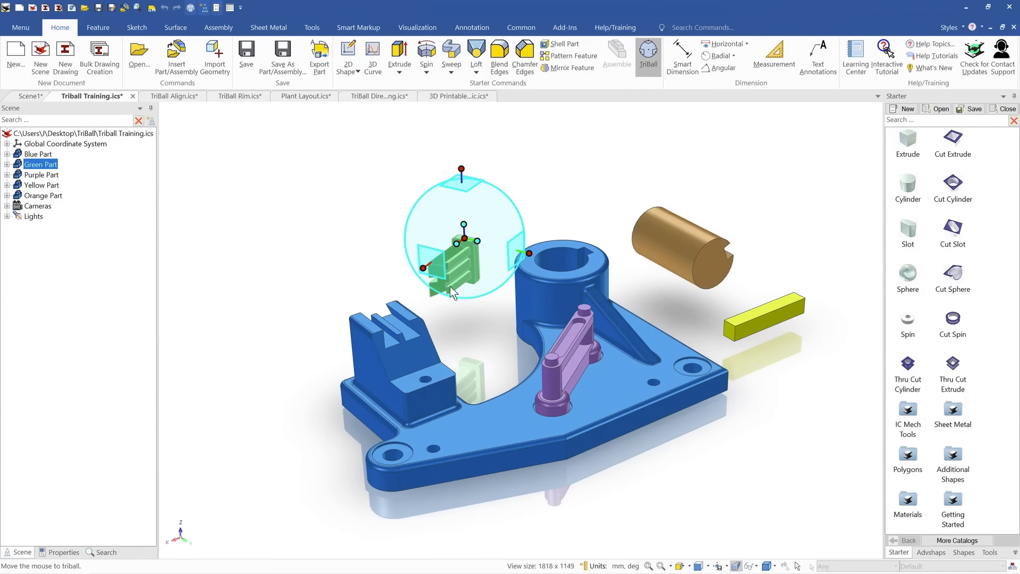
{"action": "scroll", "coordinate": [454, 278], "scroll_direction": "up", "scroll_amount": 5}
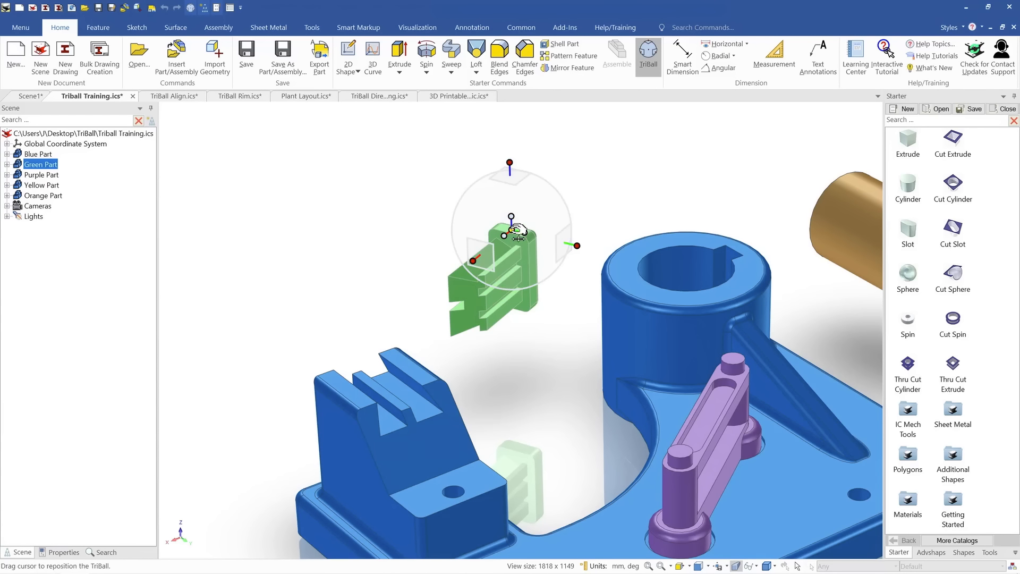
{"action": "left_click_drag", "start_coordinate": [518, 232], "coordinate": [457, 338]}
{"action": "scroll", "coordinate": [459, 338], "scroll_direction": "up", "scroll_amount": 1}
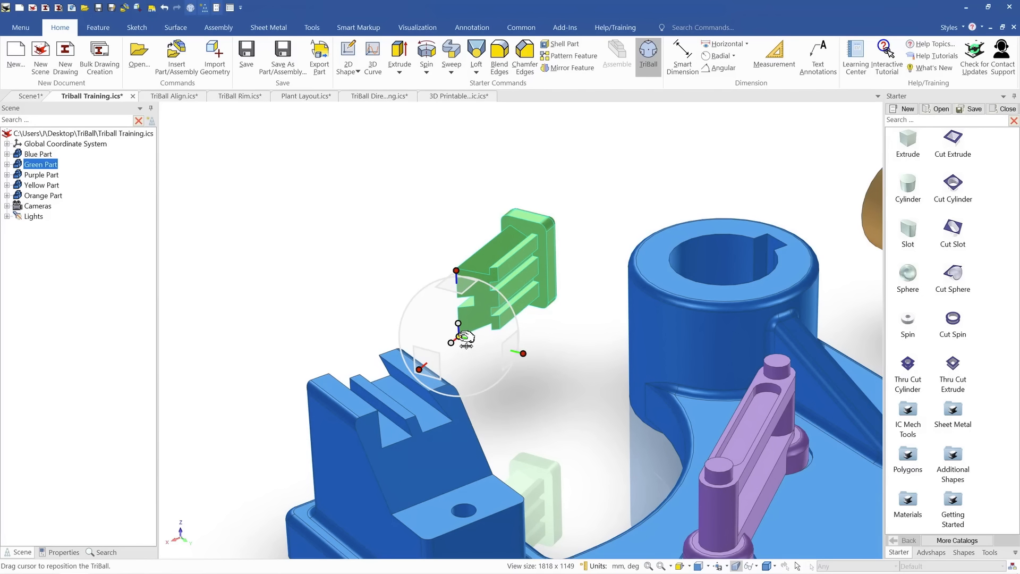
{"action": "key", "text": "space"}
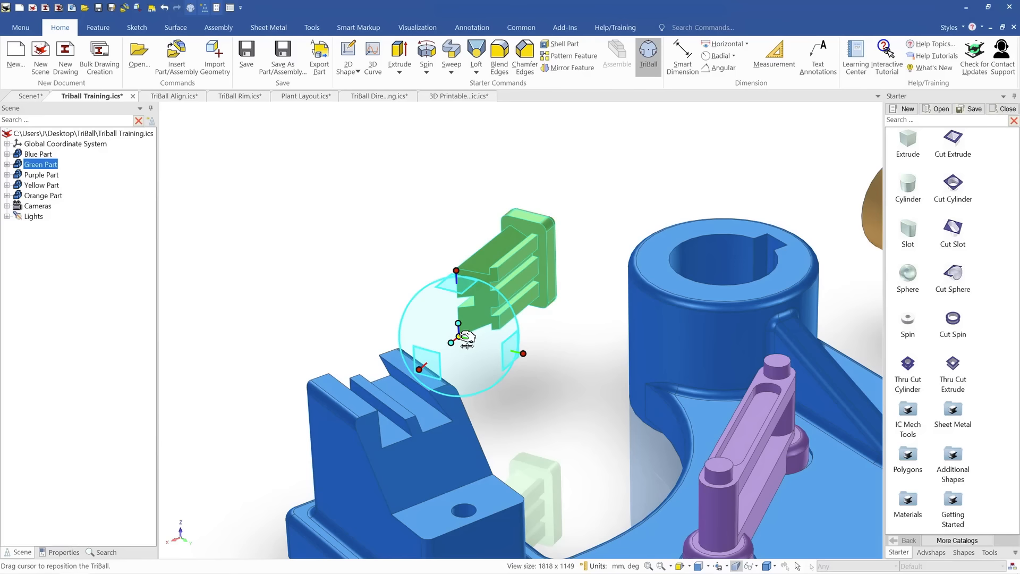
Move the green part by its TriBall center to the blue block's slot corner and align one orientation handle with a block edge
{"action": "left_click_drag", "start_coordinate": [458, 384], "coordinate": [460, 421]}
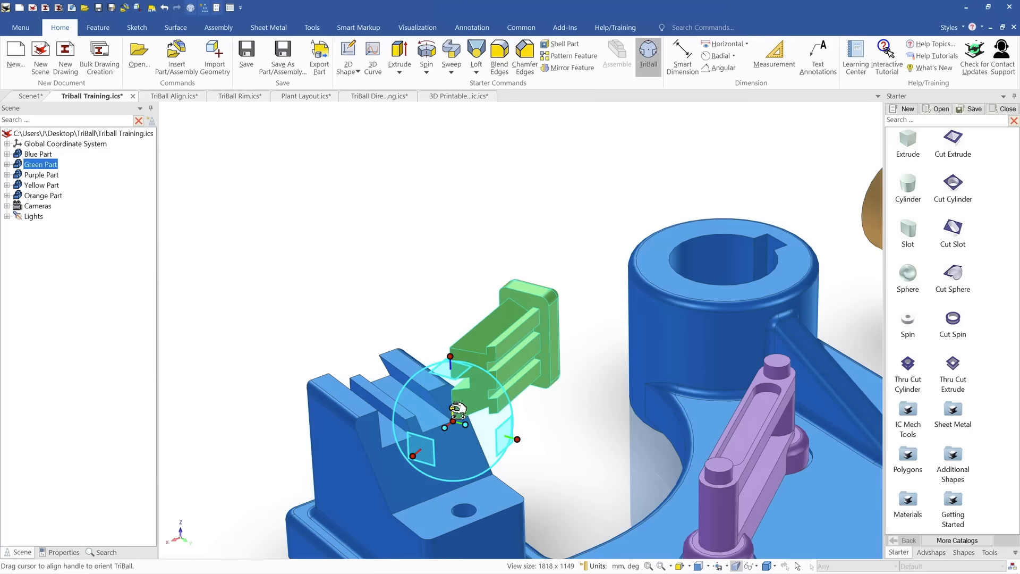
{"action": "left_click_drag", "start_coordinate": [458, 410], "coordinate": [433, 430]}
{"action": "middle_click_drag", "start_coordinate": [428, 449], "coordinate": [516, 398]}
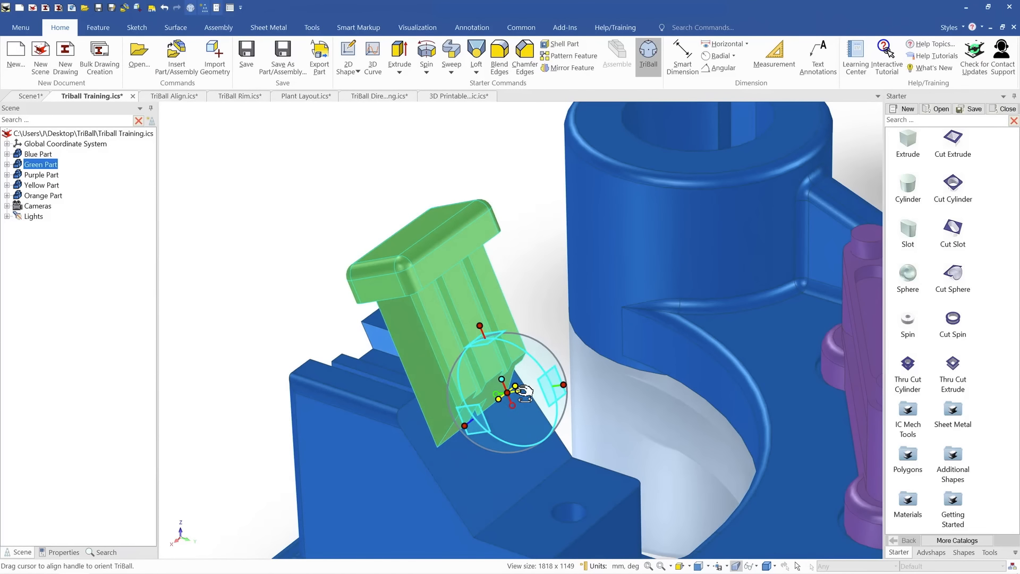
Align a second TriBall orientation handle with the blue block's edge so the green part seats in the slot, and finish the move
{"action": "left_click_drag", "start_coordinate": [523, 393], "coordinate": [391, 401]}
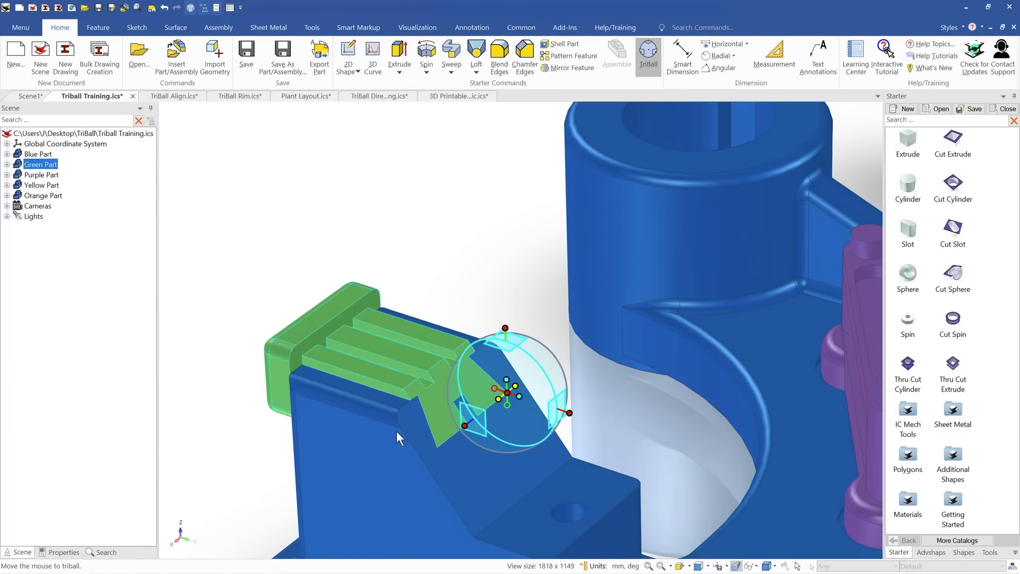
{"action": "middle_click_drag", "start_coordinate": [396, 431], "coordinate": [378, 419]}
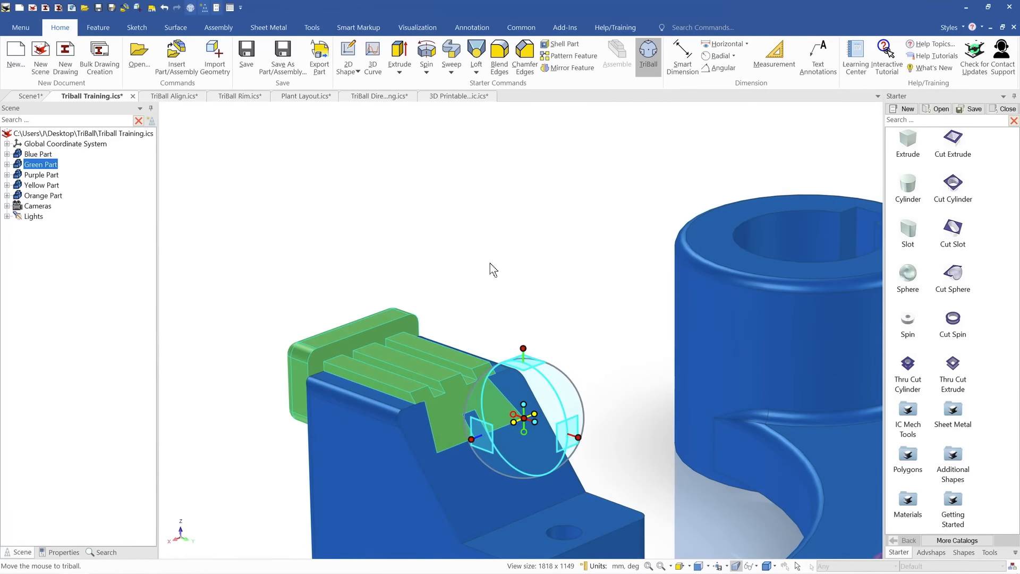
{"action": "key", "text": "F10"}
{"action": "mouse_move", "coordinate": [470, 449]}
{"action": "middle_mouse_down"}
{"action": "mouse_move", "coordinate": [461, 456]}
{"action": "mouse_move", "coordinate": [473, 455]}
{"action": "middle_mouse_up"}
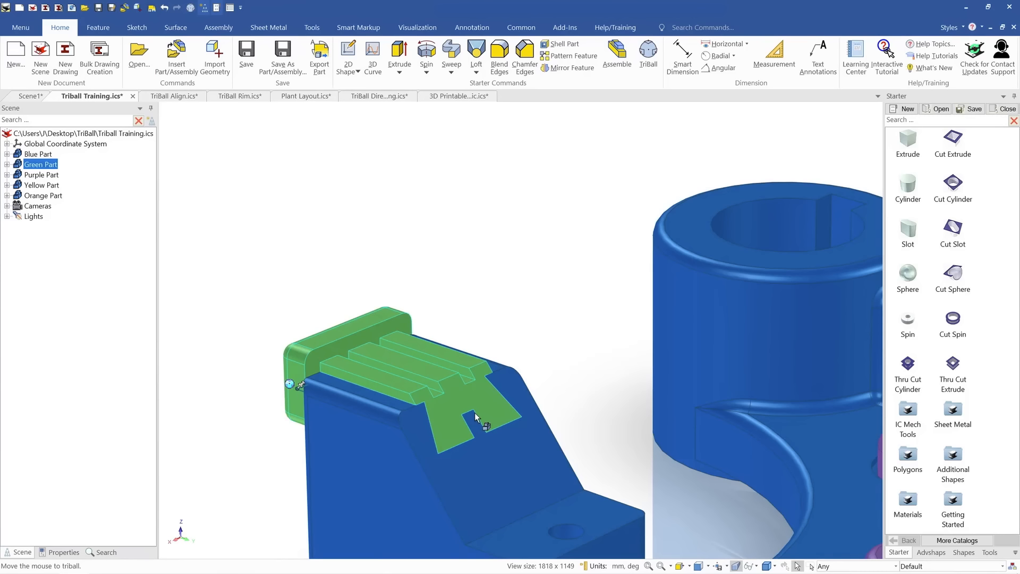
{"action": "middle_click_drag", "start_coordinate": [453, 429], "coordinate": [478, 422]}
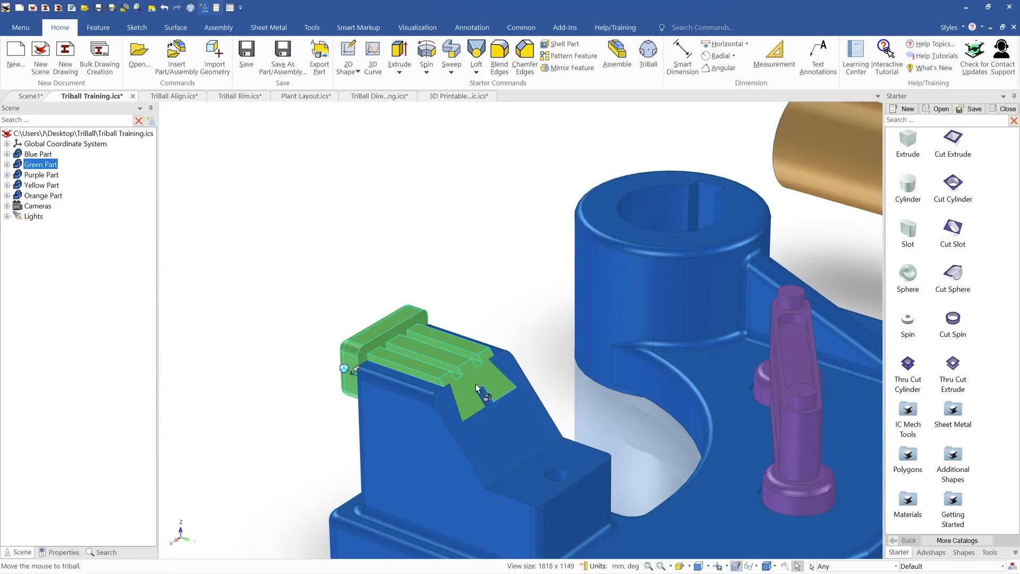
Activate the TriBall on the orange part and move its center to the center of the bore atop the blue cylindrical boss
{"action": "middle_click_drag", "start_coordinate": [487, 379], "coordinate": [636, 234]}
{"action": "scroll", "coordinate": [487, 395], "scroll_direction": "down", "scroll_amount": 3}
{"action": "scroll", "coordinate": [665, 361], "scroll_direction": "up", "scroll_amount": 2}
{"action": "scroll", "coordinate": [661, 251], "scroll_direction": "up", "scroll_amount": 2}
{"action": "left_click", "coordinate": [704, 232]}
{"action": "key", "text": "F10"}
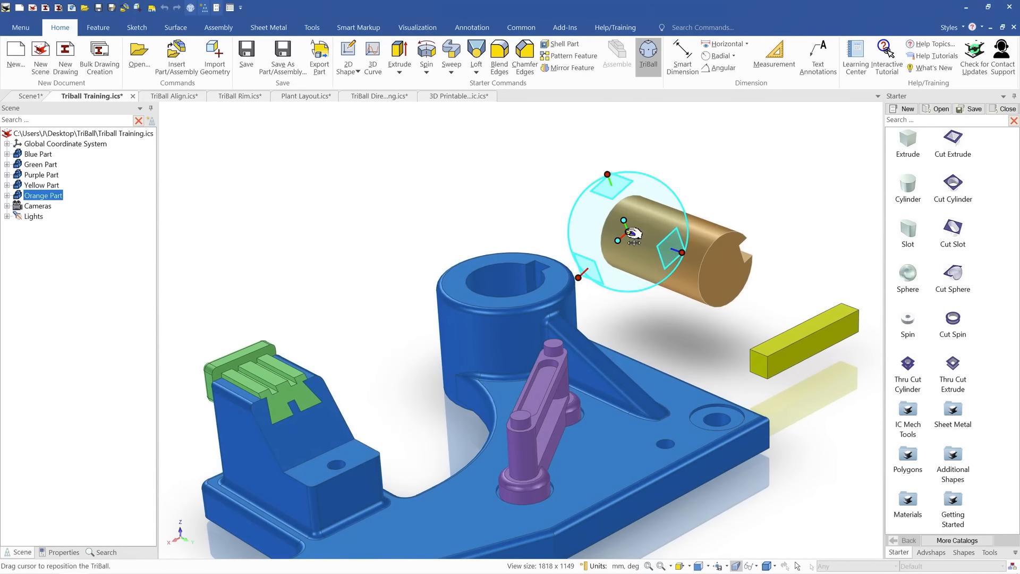
{"action": "left_click_drag", "start_coordinate": [632, 234], "coordinate": [518, 264]}
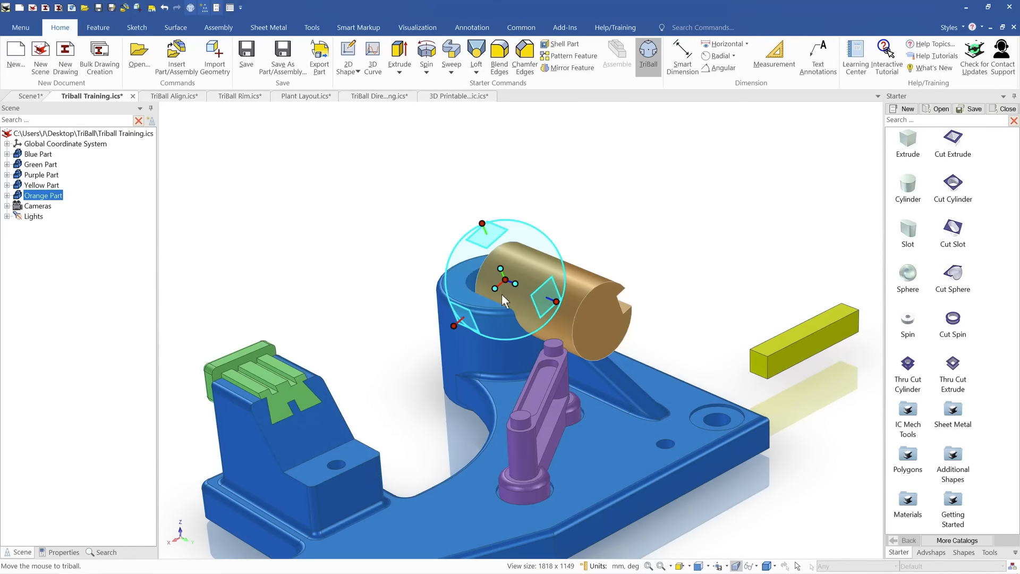
{"action": "middle_click_drag", "start_coordinate": [518, 264], "coordinate": [481, 269]}
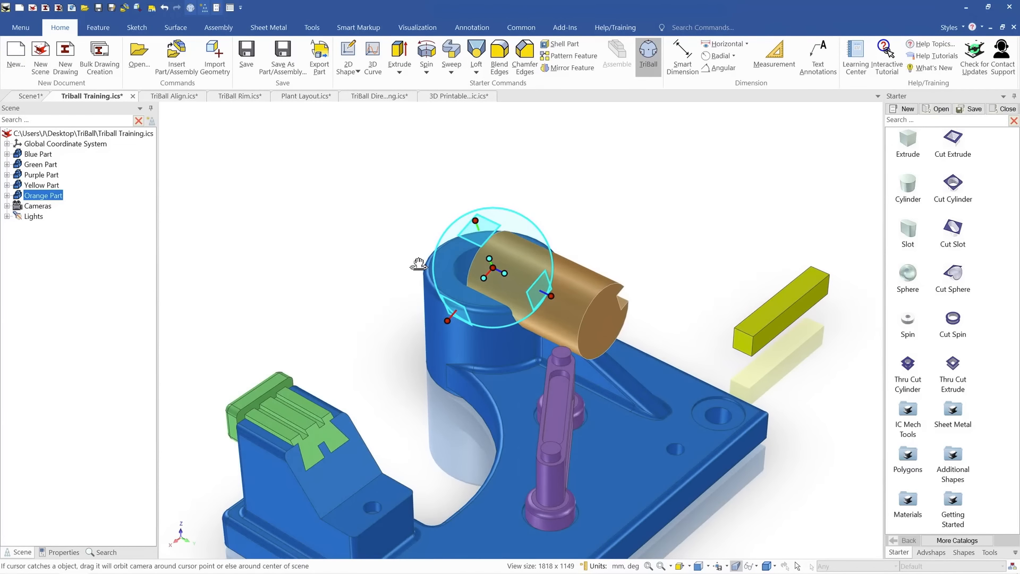
Orient the orange part's lengthwise TriBall handle Parallel to Axis of the blue cylindrical boss
{"action": "right_click", "coordinate": [504, 274]}
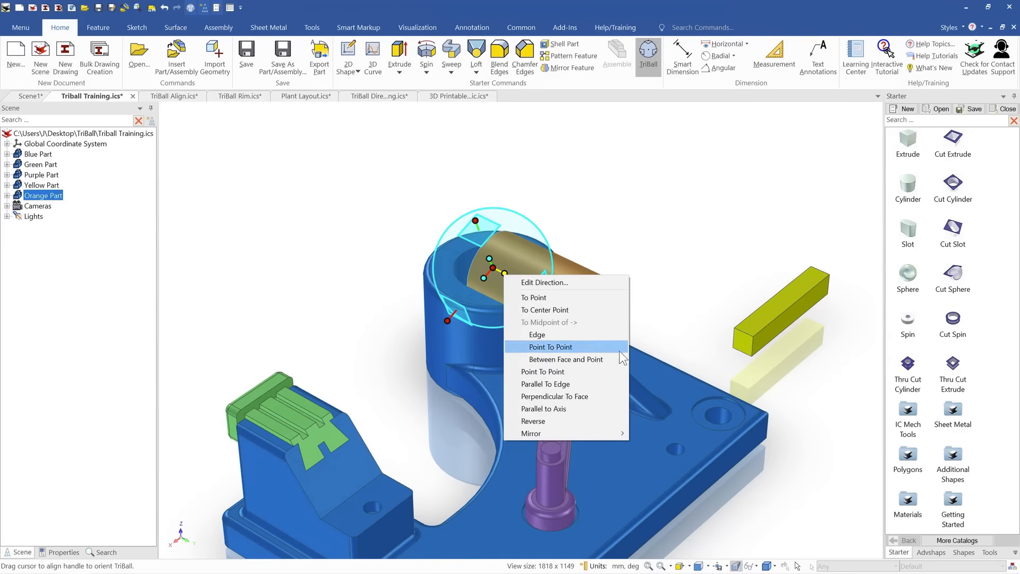
{"action": "left_click", "coordinate": [576, 408]}
{"action": "left_click", "coordinate": [540, 294]}
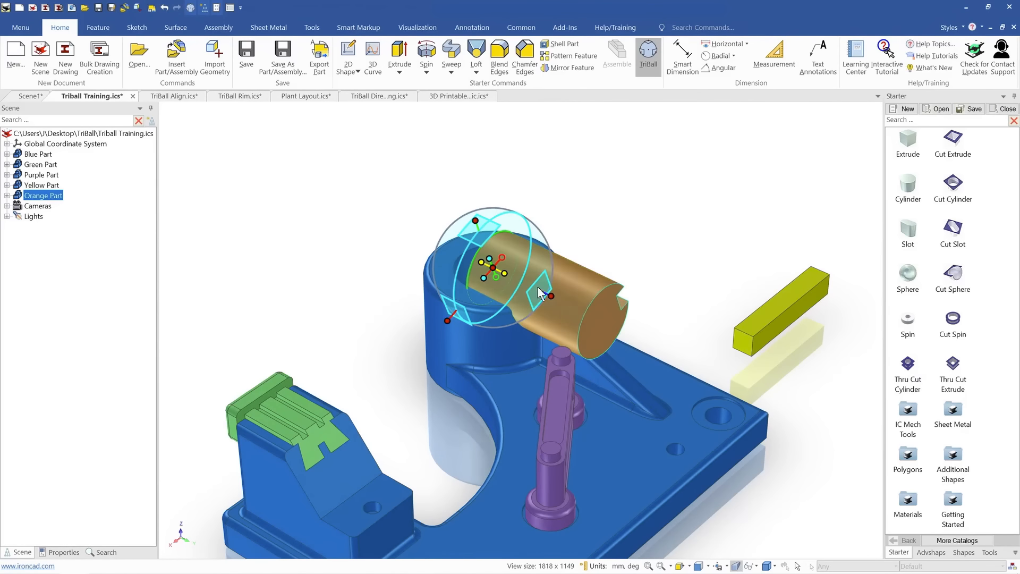
{"action": "left_click", "coordinate": [432, 316]}
{"action": "middle_click_drag", "start_coordinate": [489, 337], "coordinate": [470, 324]}
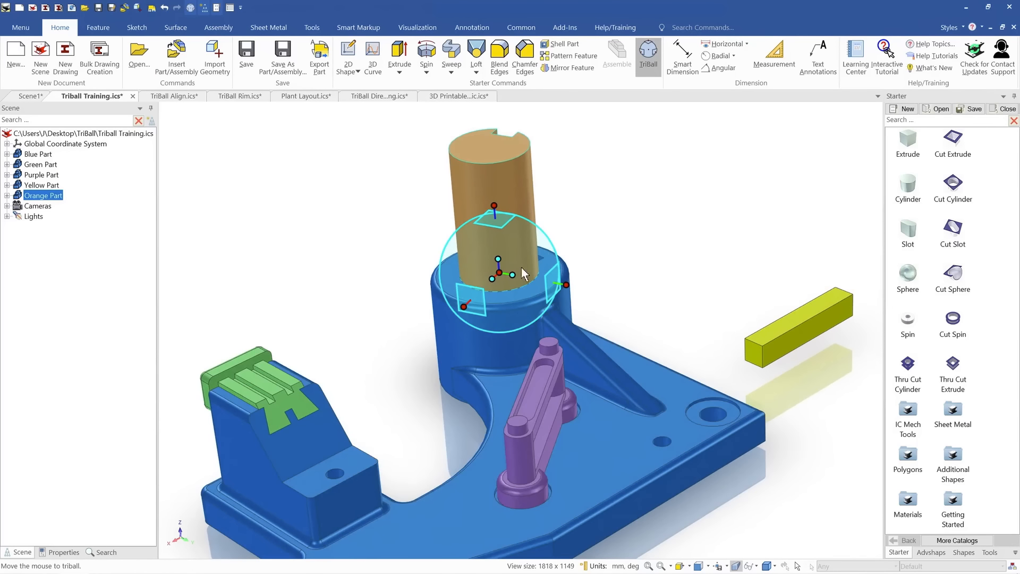
{"action": "scroll", "coordinate": [510, 302], "scroll_direction": "up", "scroll_amount": 3}
{"action": "scroll", "coordinate": [510, 301], "scroll_direction": "down", "scroll_amount": 4}
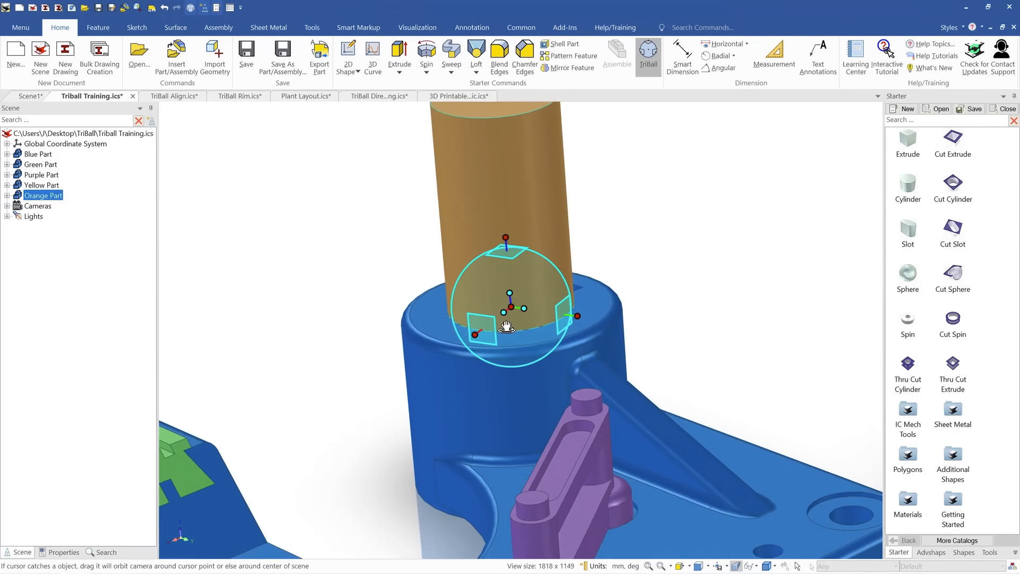
{"action": "middle_click_drag", "start_coordinate": [511, 272], "coordinate": [519, 297], "text": "shift"}
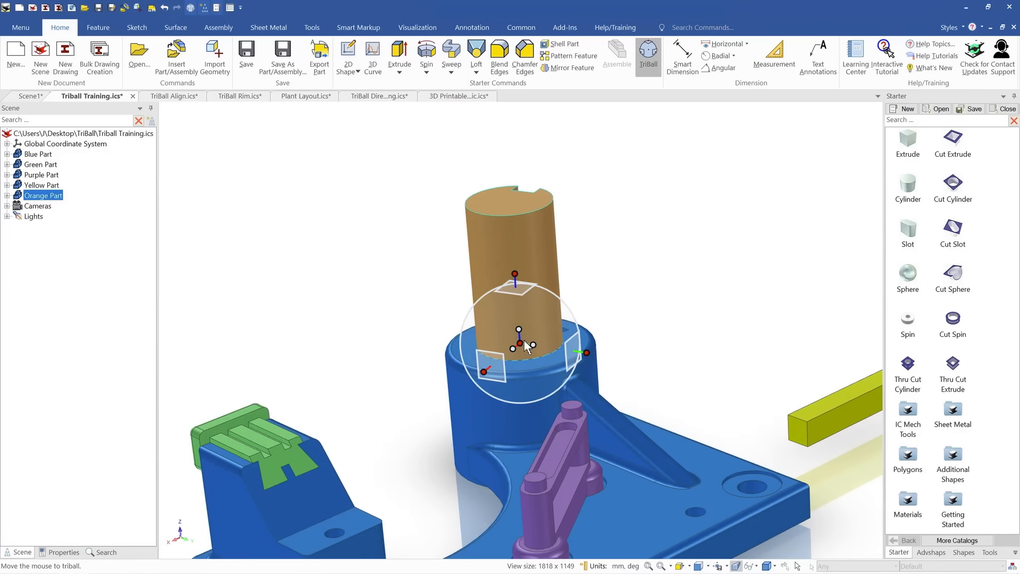
Reposition only the TriBall to the center of the orange part's upper end face, and reattach it to the part
{"action": "key", "text": "space"}
{"action": "left_click_drag", "start_coordinate": [525, 342], "coordinate": [512, 201]}
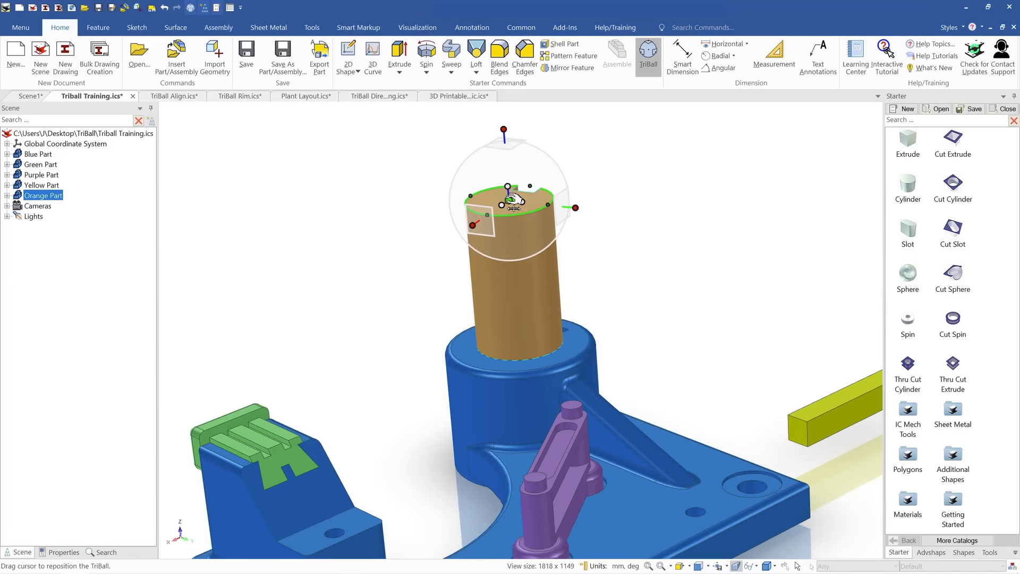
{"action": "key", "text": "space"}
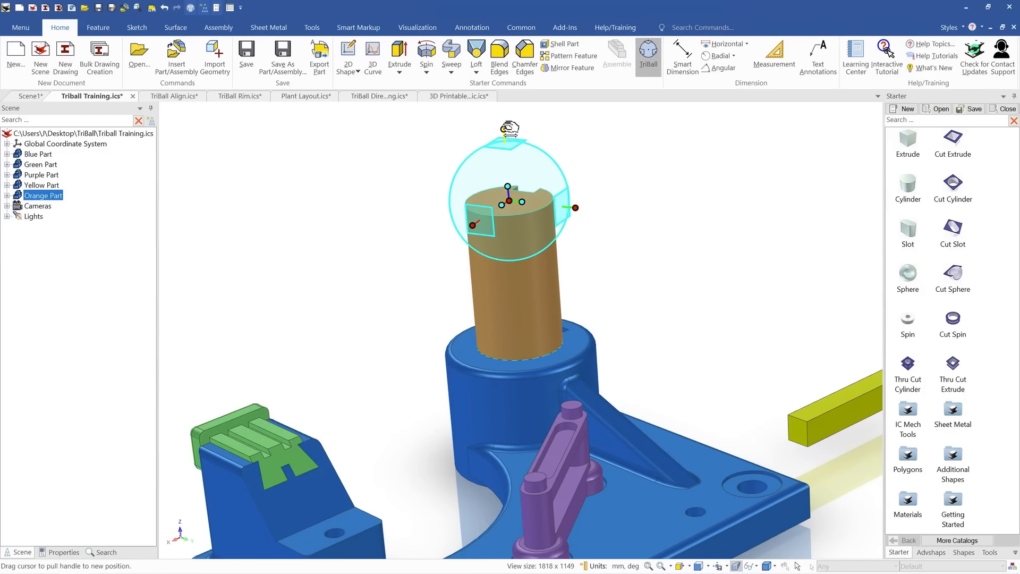
Try moving the orange part down by its TriBall center to points on the blue boss's upper face, and undo both moves
{"action": "left_click", "coordinate": [509, 128]}
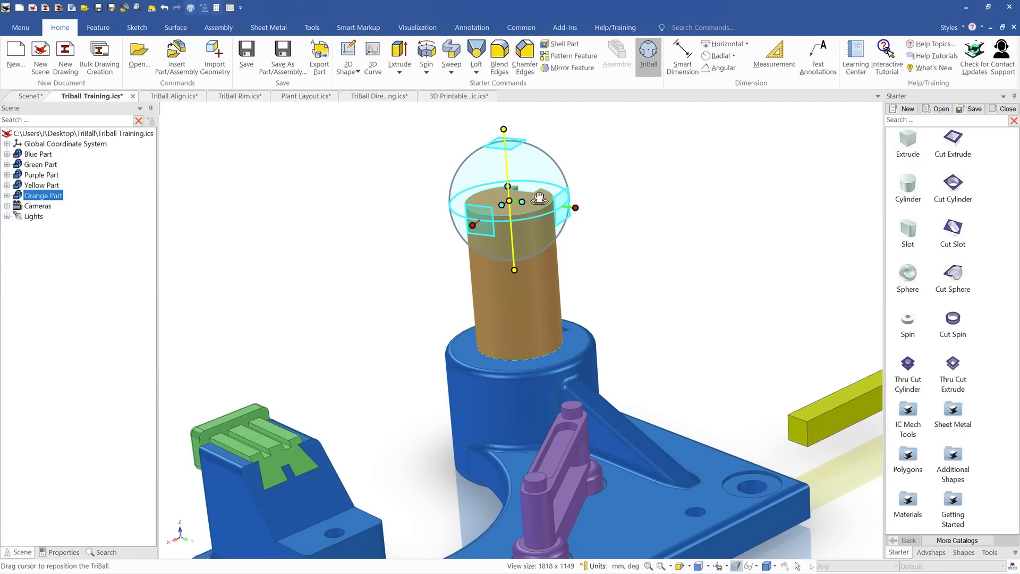
{"action": "left_click_drag", "start_coordinate": [508, 220], "coordinate": [470, 346]}
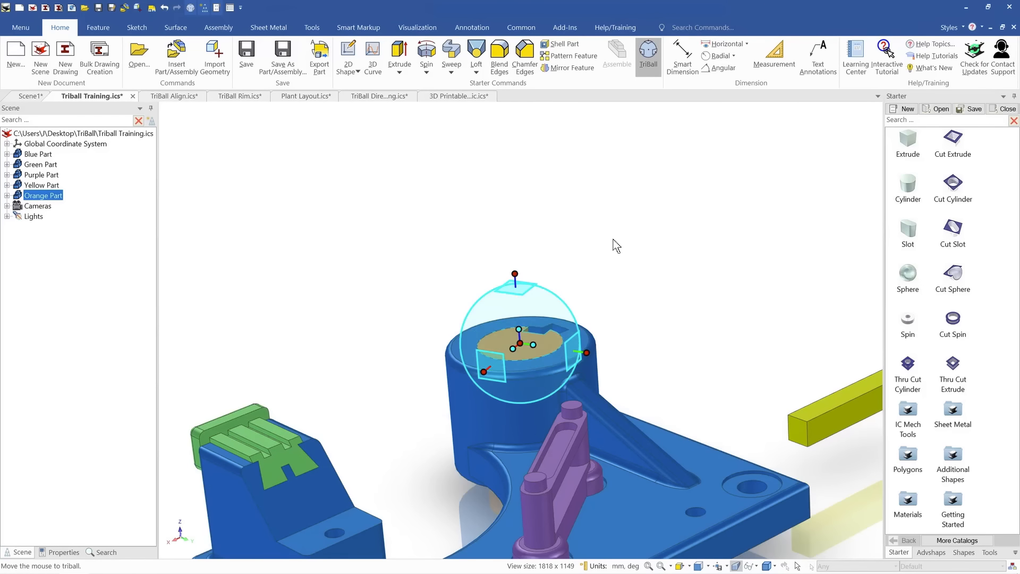
{"action": "key", "text": "ctrl+z"}
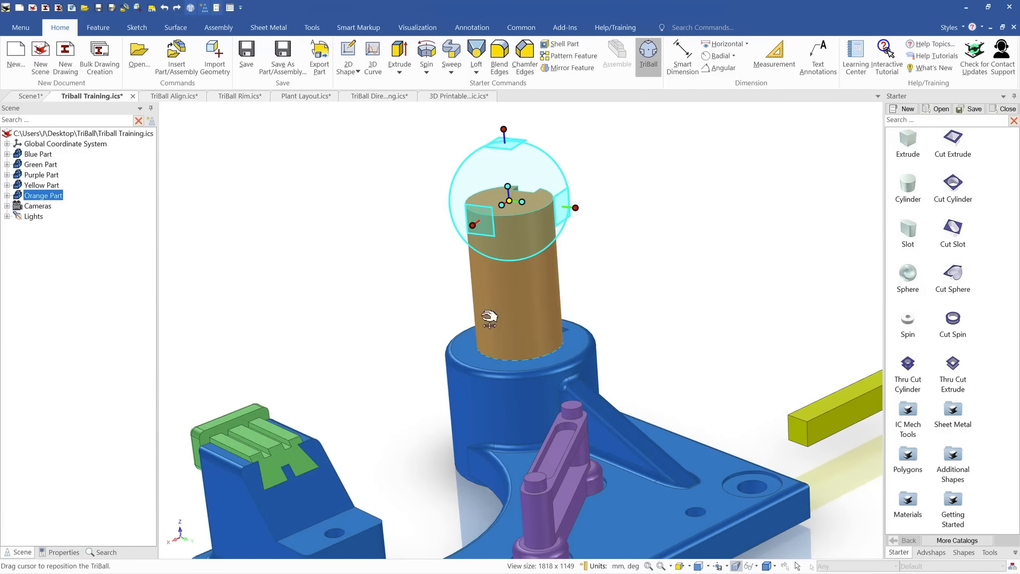
{"action": "left_click_drag", "start_coordinate": [489, 319], "coordinate": [475, 345]}
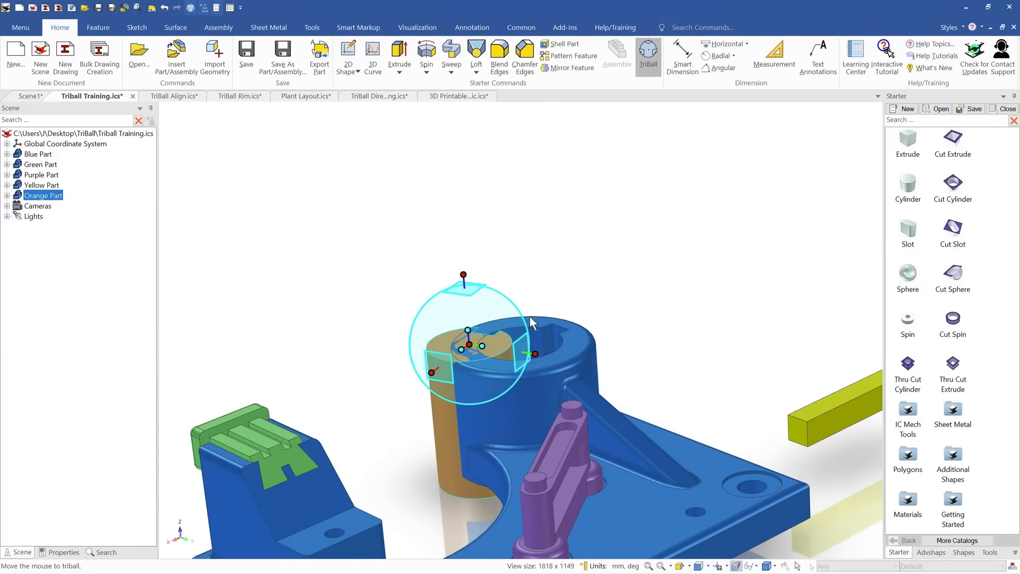
{"action": "middle_click_drag", "start_coordinate": [533, 359], "coordinate": [537, 367]}
{"action": "key", "text": "ctrl+z"}
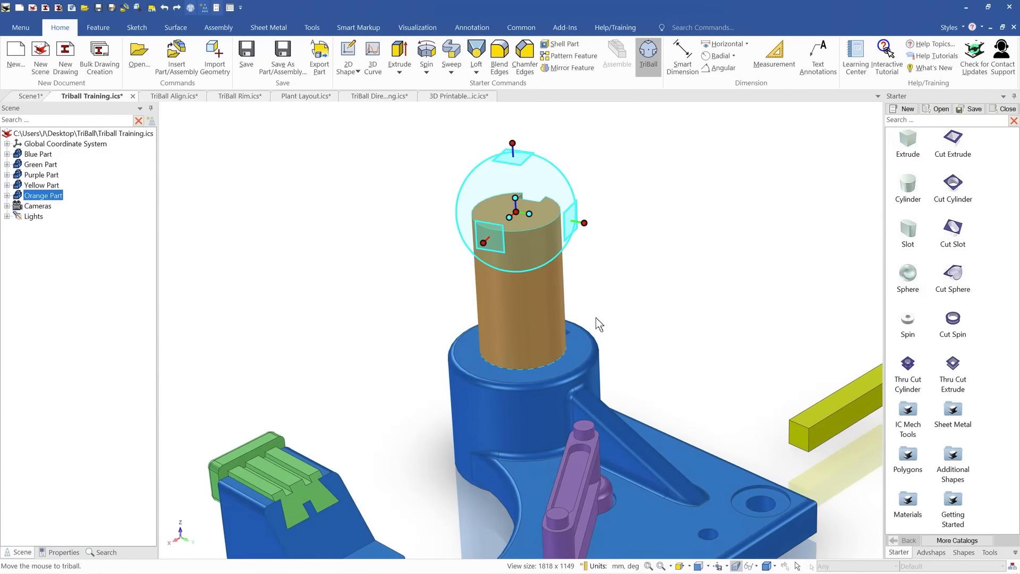
Move the orange part by its TriBall center to the bore's upper center so its end face sits flush with the blue boss
{"action": "left_click", "coordinate": [513, 143]}
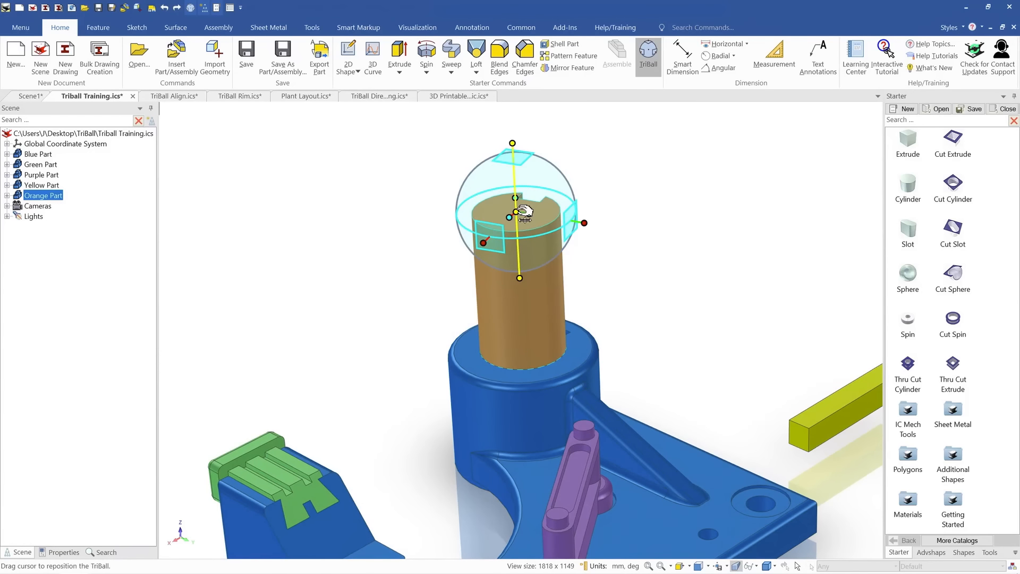
{"action": "left_click_drag", "start_coordinate": [525, 212], "coordinate": [476, 351]}
{"action": "middle_click_drag", "start_coordinate": [495, 378], "coordinate": [502, 409]}
{"action": "middle_click_drag", "start_coordinate": [608, 250], "coordinate": [496, 289]}
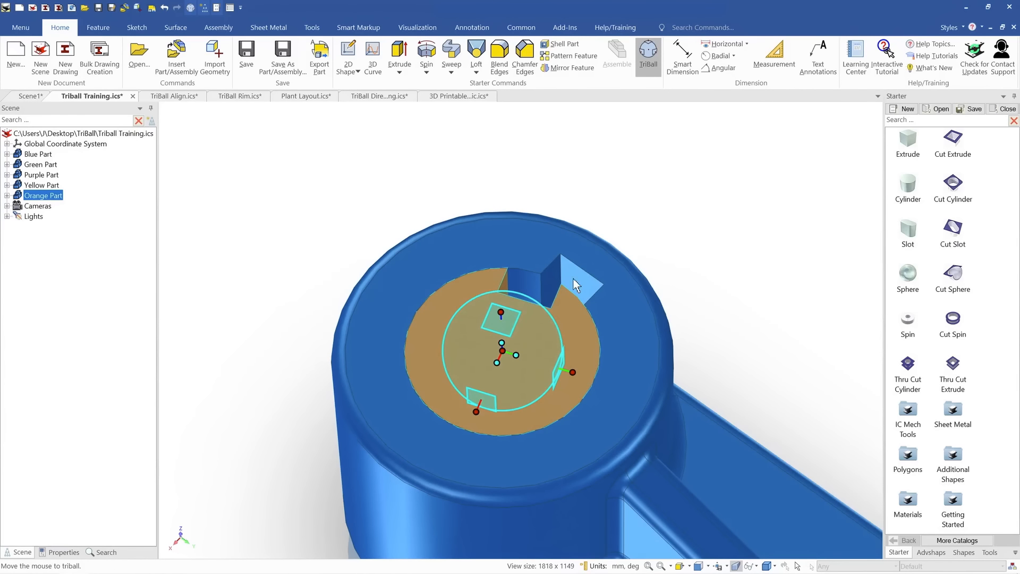
Lock rotation to the vertical TriBall axis and orient a horizontal handle To Point at the midpoint of the blue keyway's outer edge
{"action": "left_click", "coordinate": [501, 312]}
{"action": "mouse_move", "coordinate": [504, 375]}
{"action": "middle_mouse_down"}
{"action": "mouse_move", "coordinate": [508, 403]}
{"action": "mouse_move", "coordinate": [518, 389]}
{"action": "mouse_move", "coordinate": [506, 367]}
{"action": "middle_mouse_up"}
{"action": "right_click", "coordinate": [499, 365]}
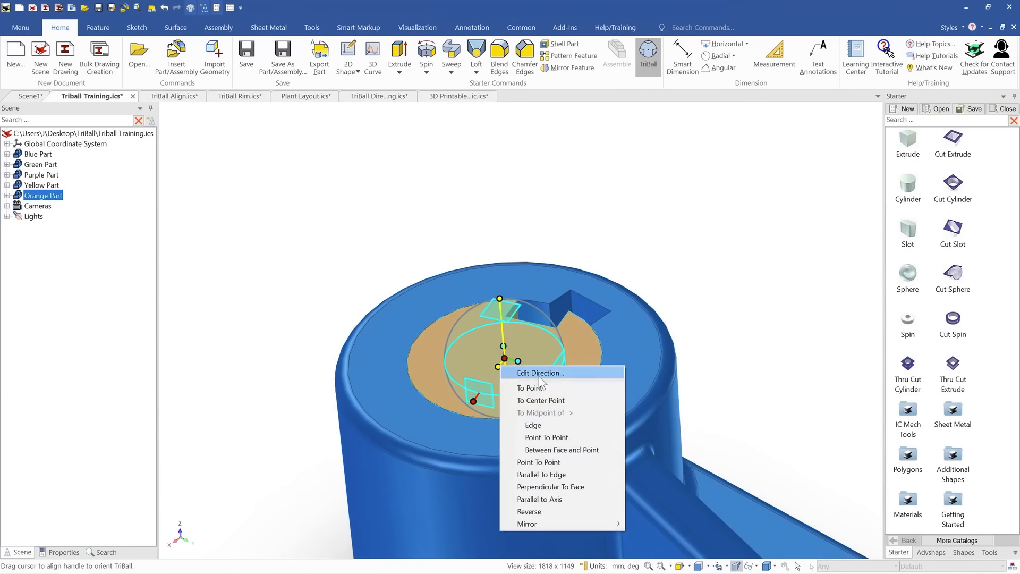
{"action": "left_click", "coordinate": [551, 388]}
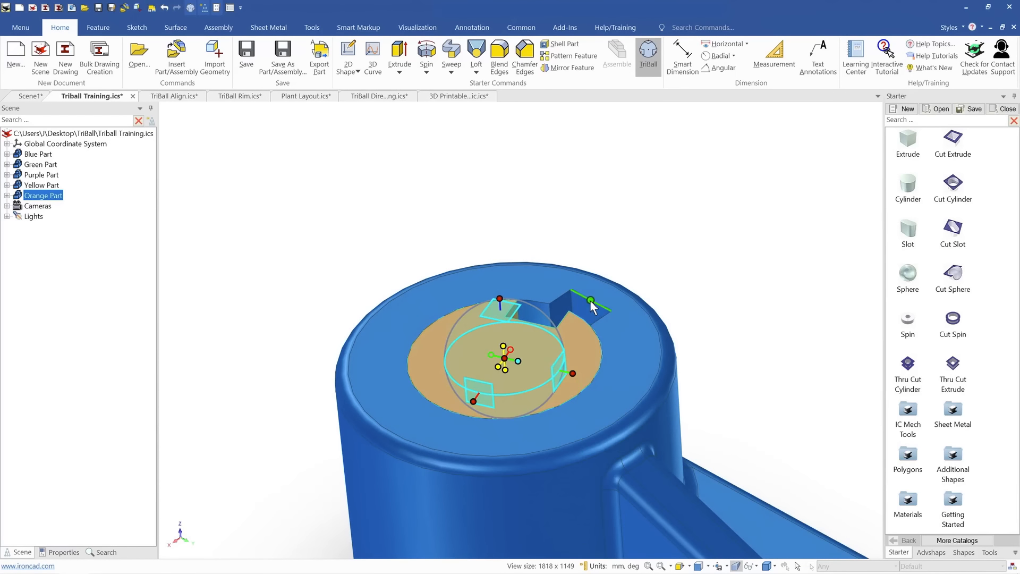
{"action": "left_click", "coordinate": [591, 309]}
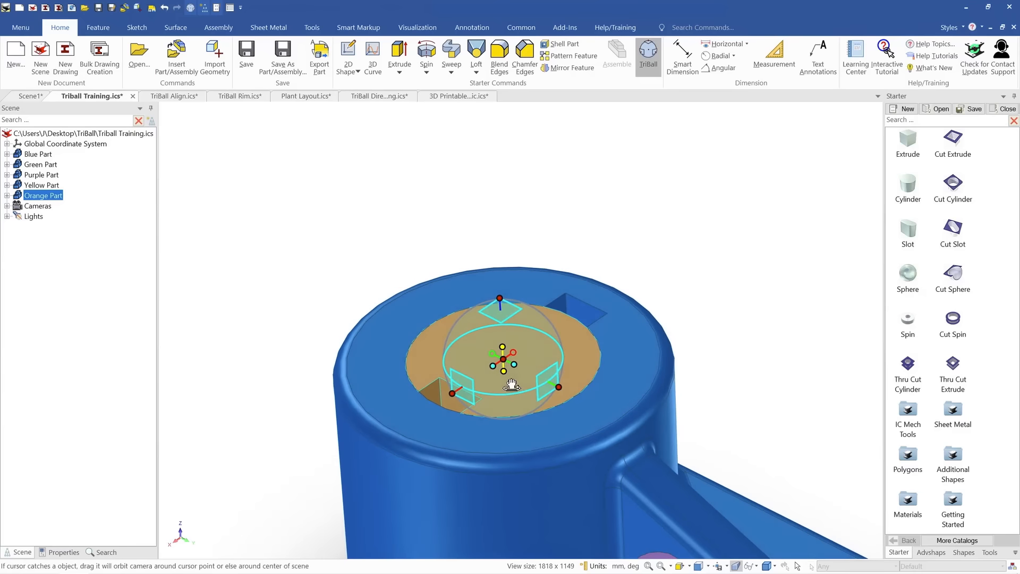
Rotate the orange part 180° about the vertical TriBall axis so its keyway meets the blue boss's keyway, and finish the move
{"action": "left_click_drag", "start_coordinate": [480, 359], "coordinate": [546, 300]}
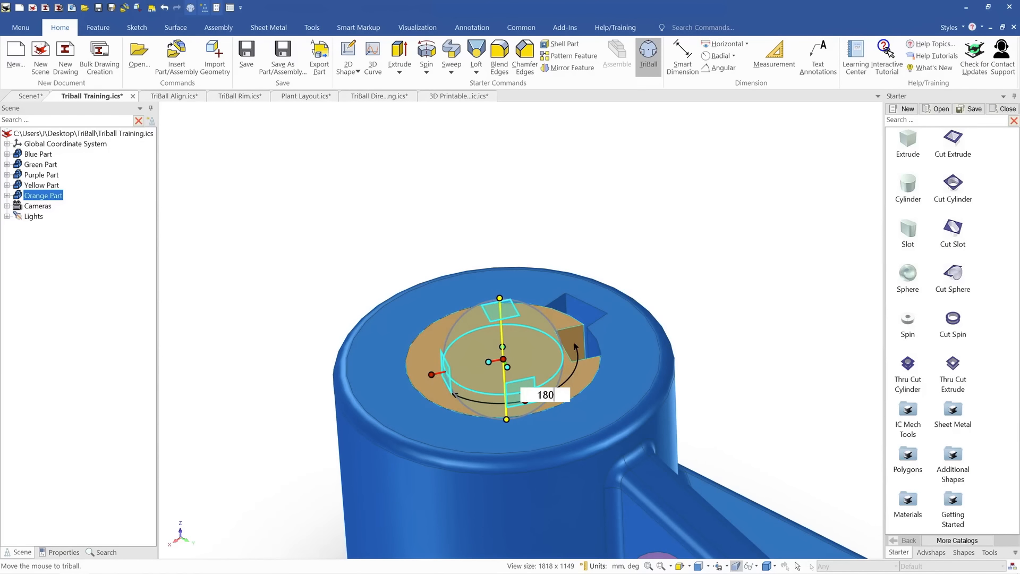
{"action": "key", "text": "Return"}
{"action": "key", "text": "Escape"}
{"action": "left_click", "coordinate": [583, 213]}
Reposition the yellow part's TriBall to the midpoint of its end face's lower edge, and move the part to the midpoint of the keyway's outer edge
{"action": "middle_click_drag", "start_coordinate": [503, 361], "coordinate": [558, 373]}
{"action": "scroll", "coordinate": [527, 382], "scroll_direction": "down", "scroll_amount": 6}
{"action": "scroll", "coordinate": [619, 402], "scroll_direction": "up", "scroll_amount": 3}
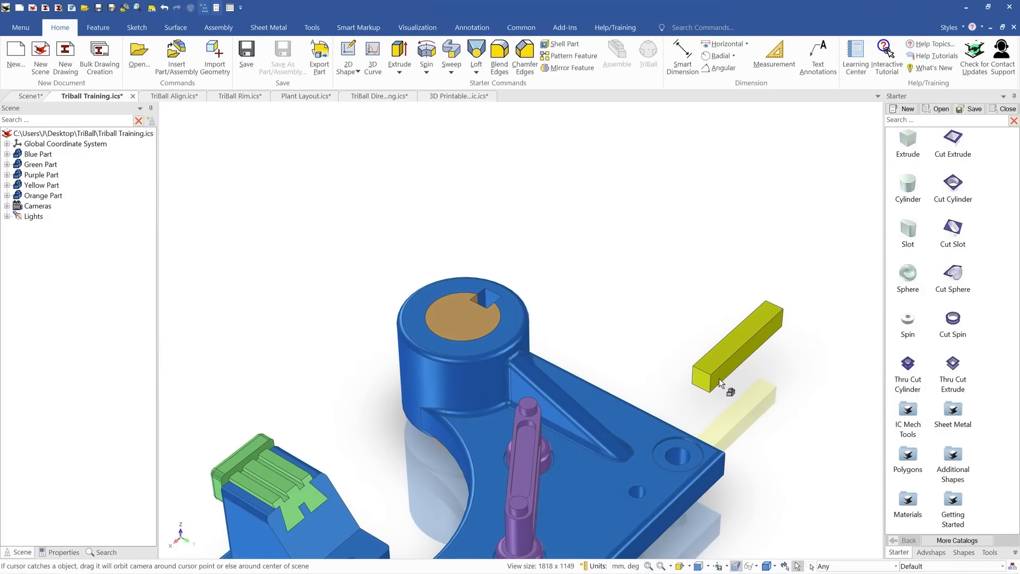
{"action": "left_click", "coordinate": [720, 376]}
{"action": "scroll", "coordinate": [712, 365], "scroll_direction": "up", "scroll_amount": 2}
{"action": "key", "text": "F10"}
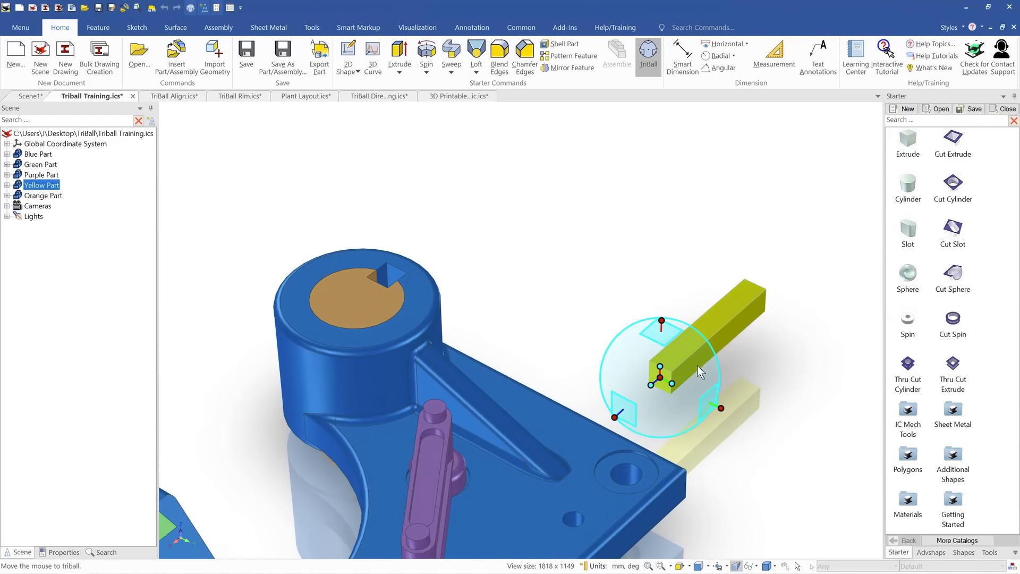
{"action": "key", "text": "space"}
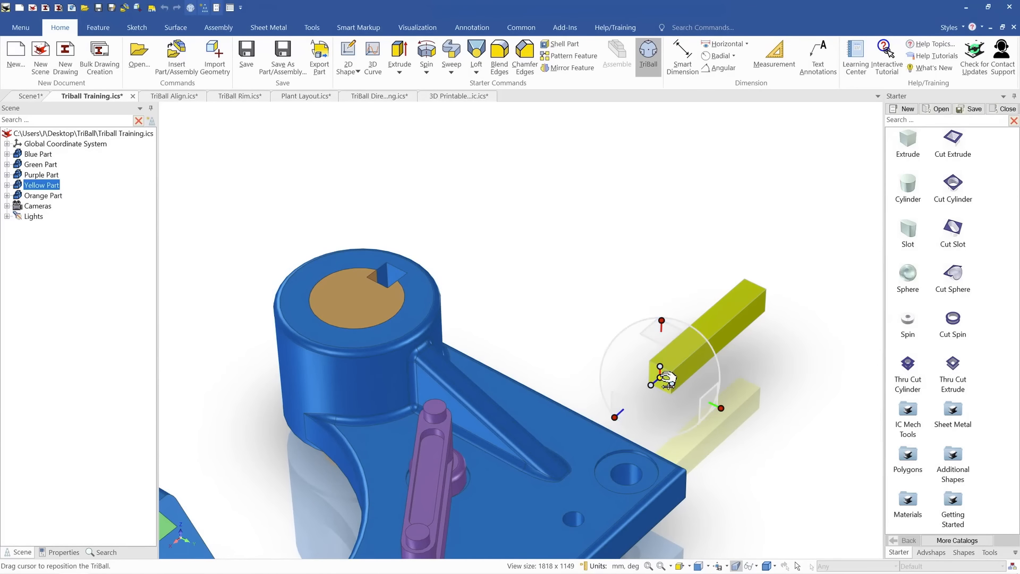
{"action": "left_click_drag", "start_coordinate": [667, 379], "coordinate": [667, 391]}
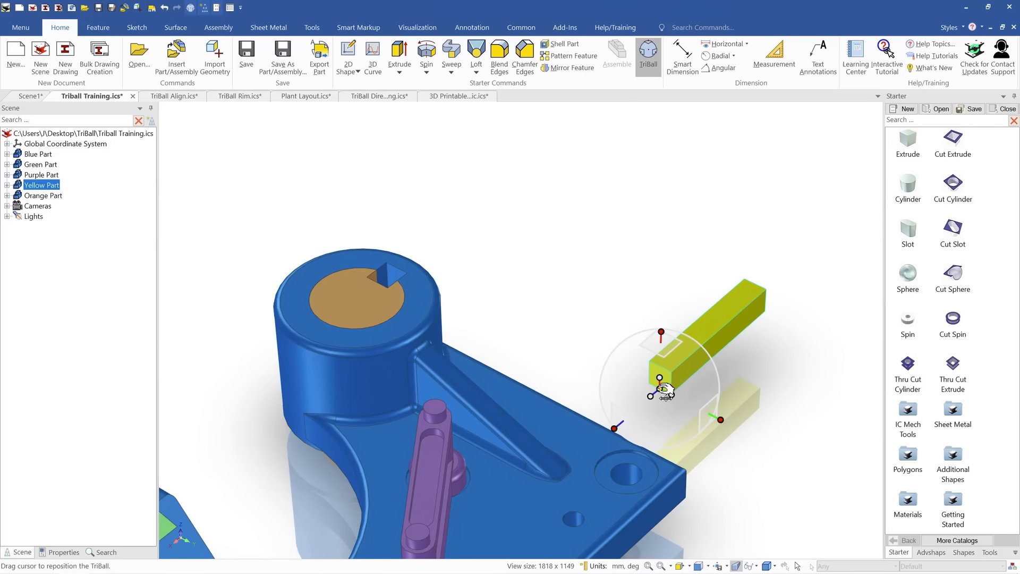
{"action": "key", "text": "space"}
{"action": "left_click_drag", "start_coordinate": [665, 390], "coordinate": [397, 272]}
Orient the yellow part's lengthwise handle perpendicular to the boss's upper face, and move its TriBall center to the keyway's inner edge midpoint to fill the keyway
{"action": "scroll", "coordinate": [397, 272], "scroll_direction": "up", "scroll_amount": 5}
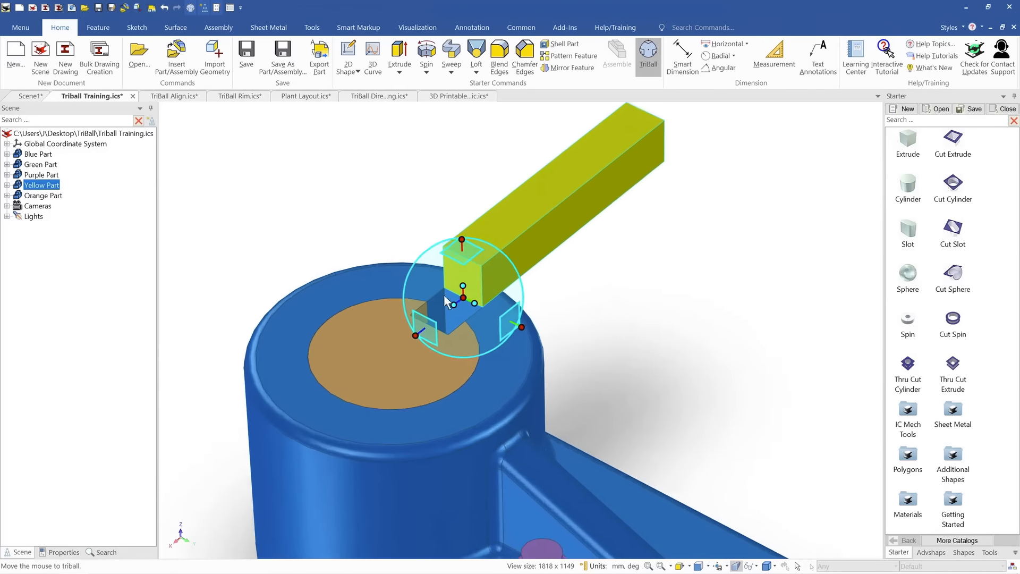
{"action": "middle_click_drag", "start_coordinate": [470, 305], "coordinate": [459, 314]}
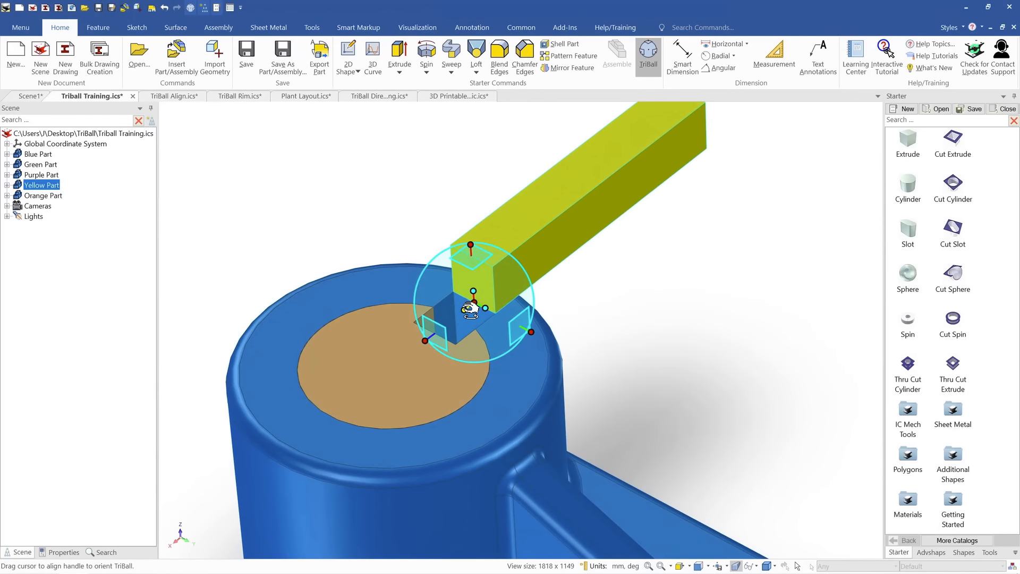
{"action": "left_click_drag", "start_coordinate": [469, 310], "coordinate": [490, 333]}
{"action": "scroll", "coordinate": [488, 329], "scroll_direction": "up", "scroll_amount": 4}
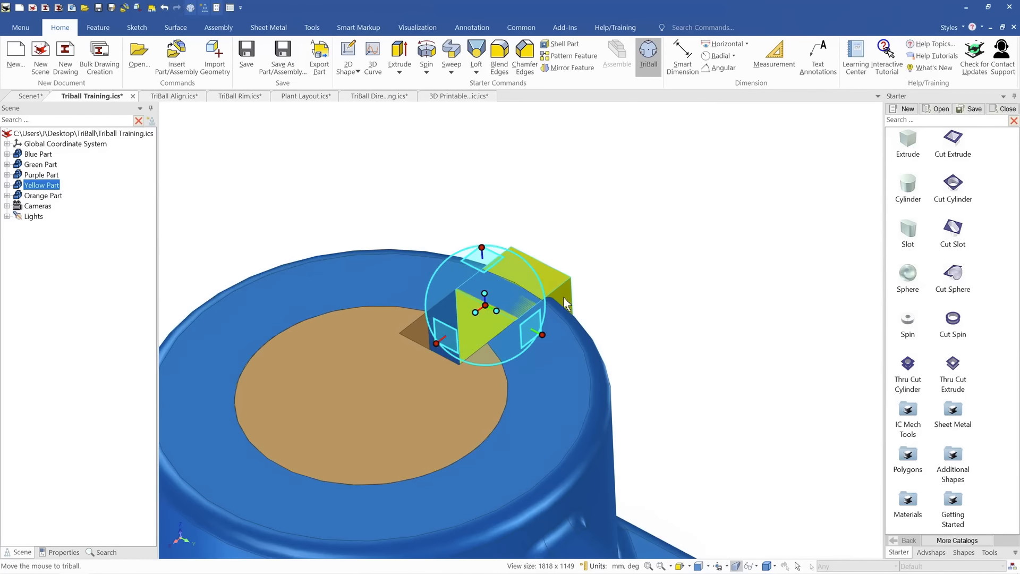
{"action": "left_click_drag", "start_coordinate": [490, 306], "coordinate": [436, 350]}
{"action": "left_click", "coordinate": [588, 223]}
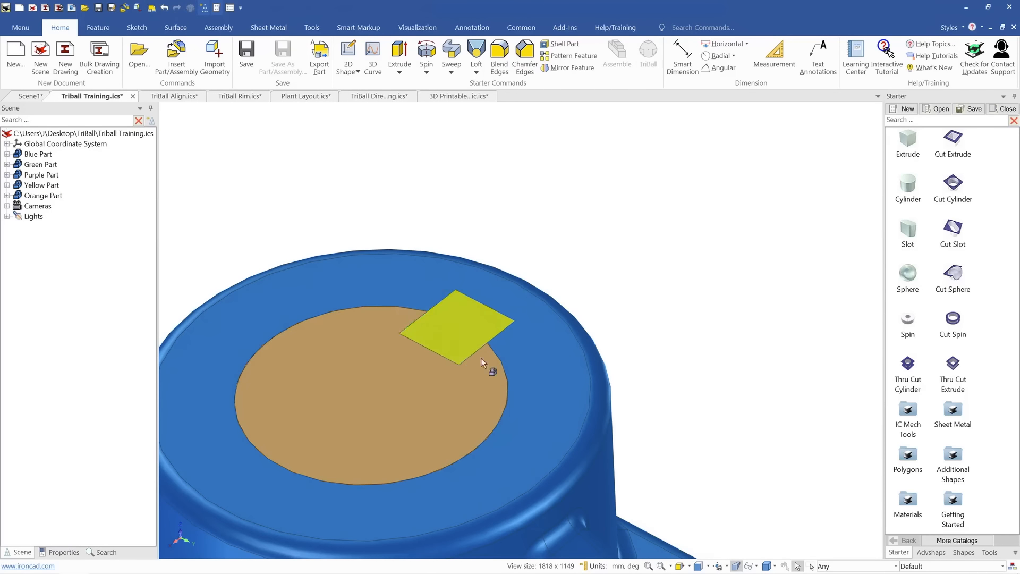
Activate the TriBall on the green part in the blue dovetail block
{"action": "scroll", "coordinate": [480, 360], "scroll_direction": "down", "scroll_amount": 3}
{"action": "mouse_move", "coordinate": [477, 362]}
{"action": "middle_mouse_down"}
{"action": "mouse_move", "coordinate": [412, 445]}
{"action": "mouse_move", "coordinate": [467, 376]}
{"action": "mouse_move", "coordinate": [473, 346]}
{"action": "middle_mouse_up"}
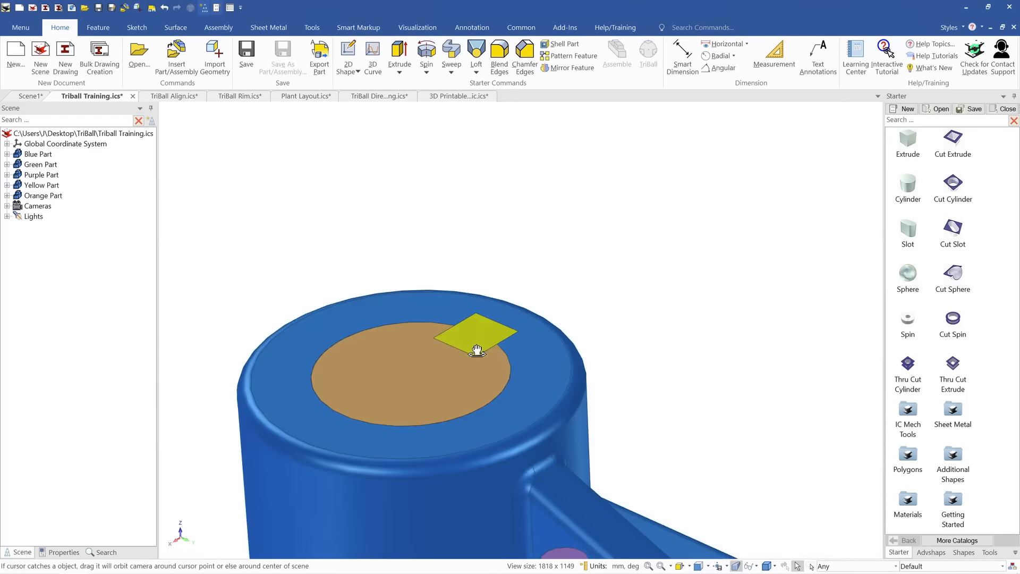
{"action": "scroll", "coordinate": [485, 369], "scroll_direction": "down", "scroll_amount": 5}
{"action": "middle_click_drag", "start_coordinate": [520, 408], "coordinate": [584, 381]}
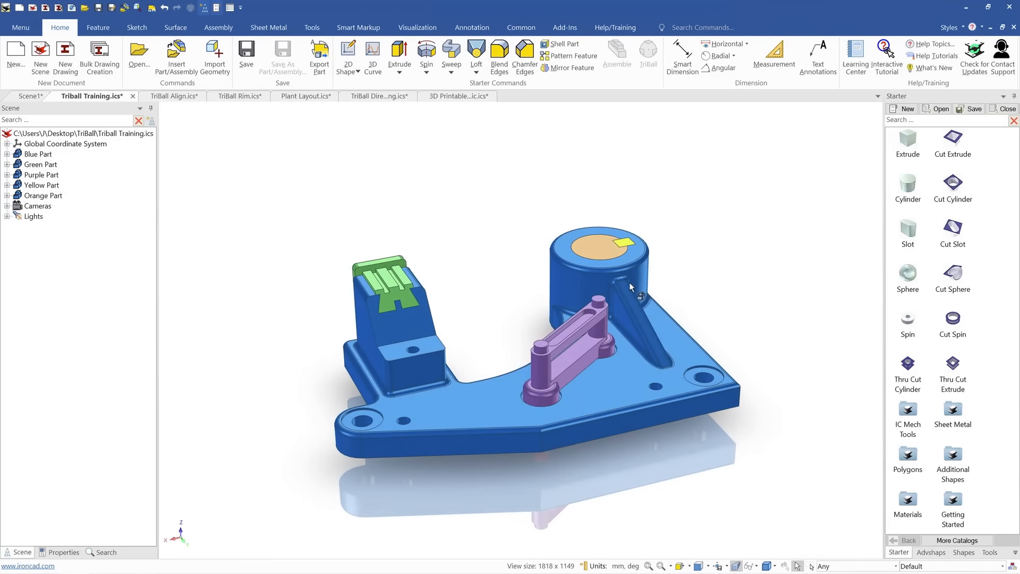
{"action": "left_click", "coordinate": [402, 290]}
{"action": "key", "text": "F10"}
{"action": "scroll", "coordinate": [400, 284], "scroll_direction": "up", "scroll_amount": 5}
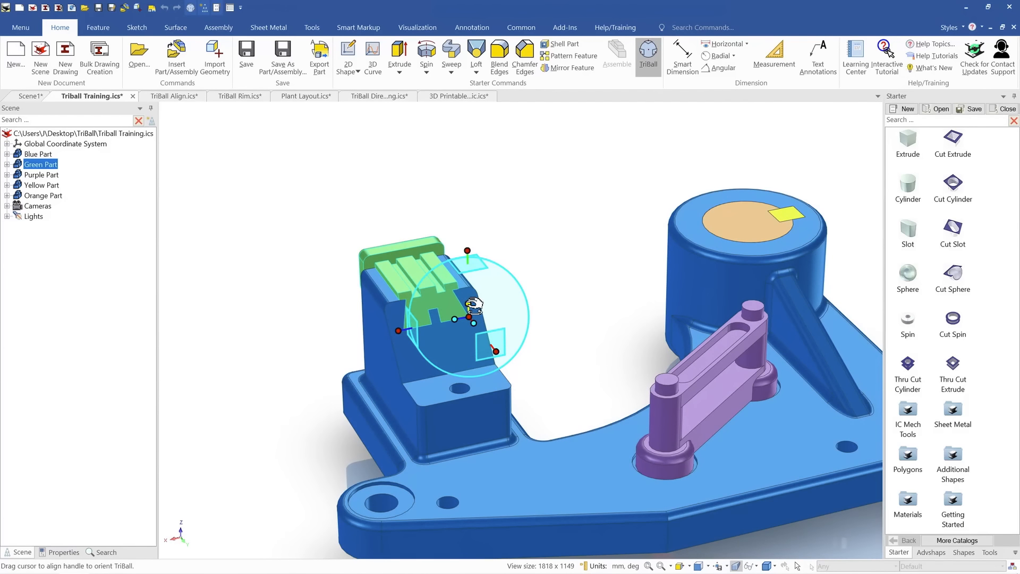
Examine the positioning options of the green part's TriBall orientation handle and outer axis handle, including Mirror and Edit Distance from Point
{"action": "right_click", "coordinate": [468, 304]}
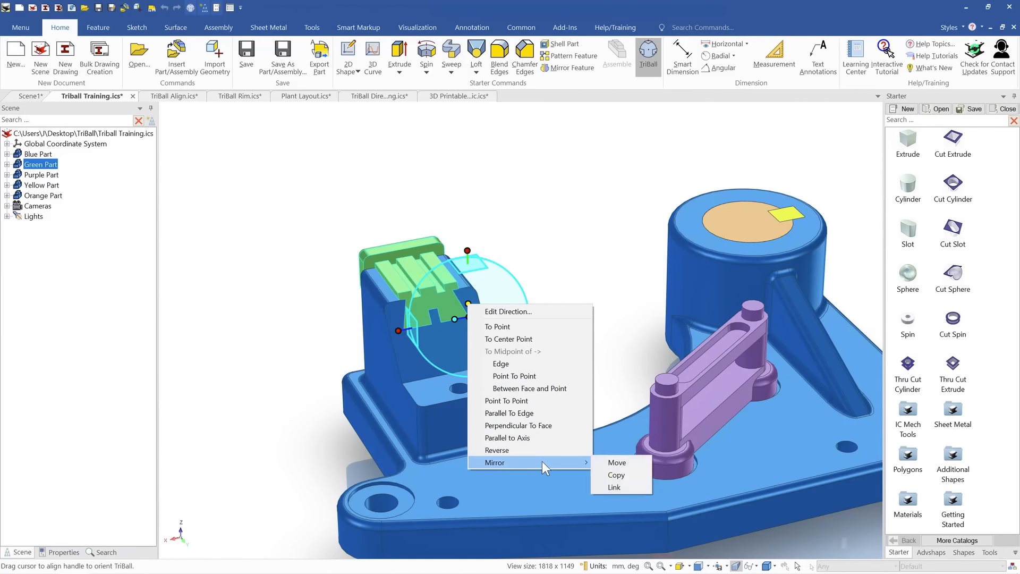
{"action": "left_click", "coordinate": [571, 236]}
{"action": "right_click", "coordinate": [468, 249]}
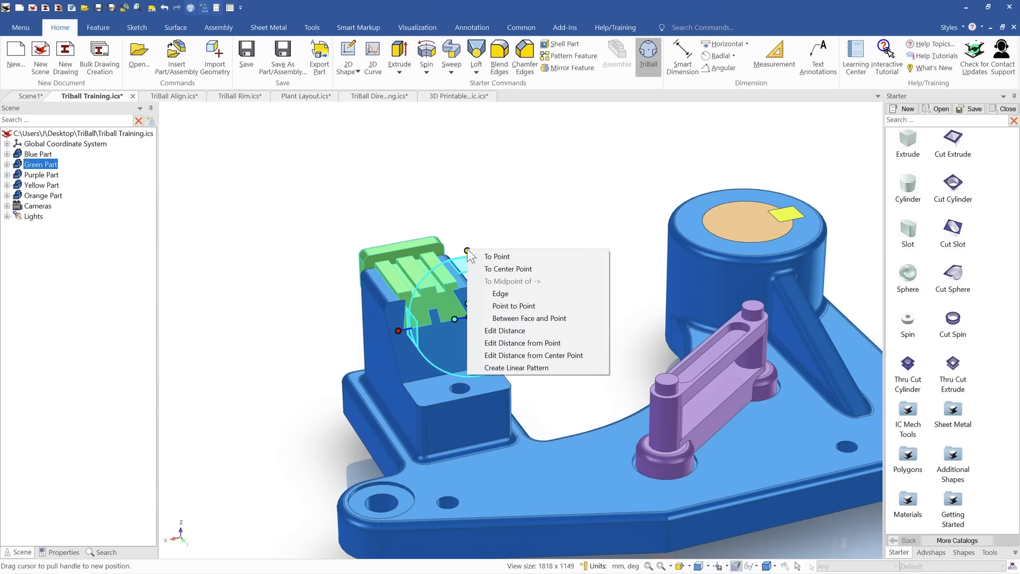
{"action": "left_click", "coordinate": [498, 256]}
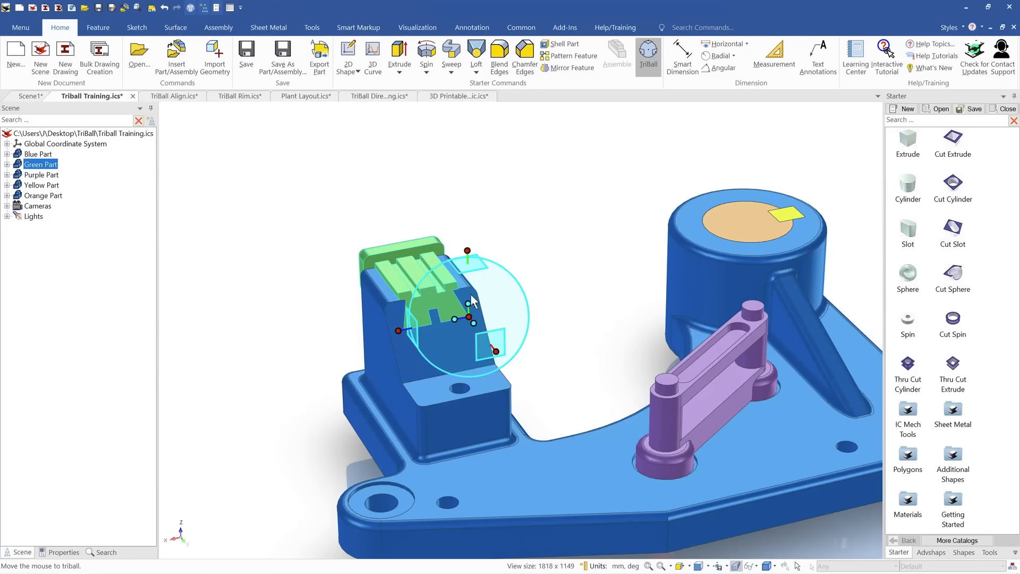
{"action": "right_click", "coordinate": [469, 249]}
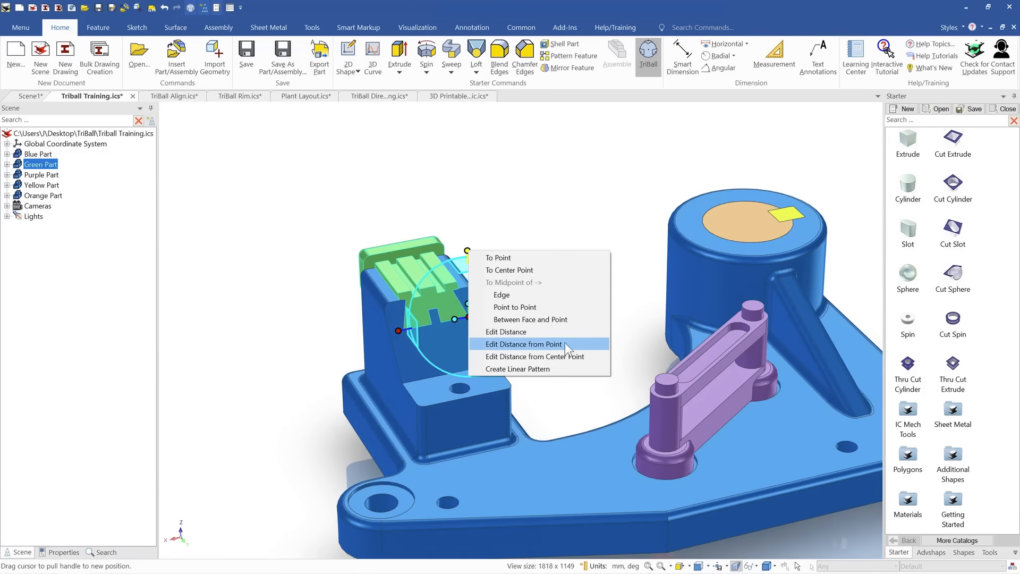
{"action": "key", "text": "Escape"}
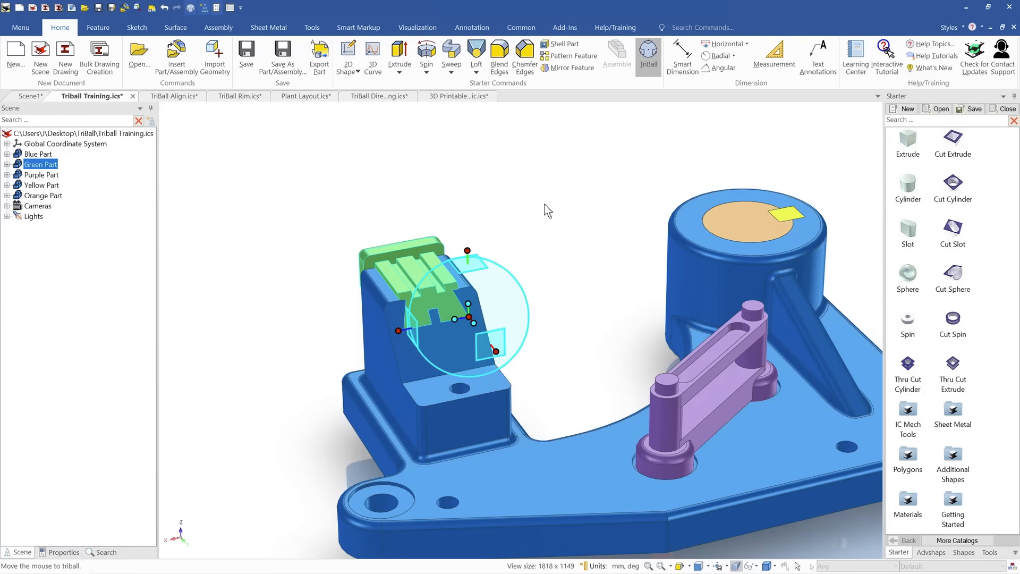
Examine the options of the TriBall's planar handle and center handle, including Create Multiple Copies/Links
{"action": "right_click", "coordinate": [476, 268]}
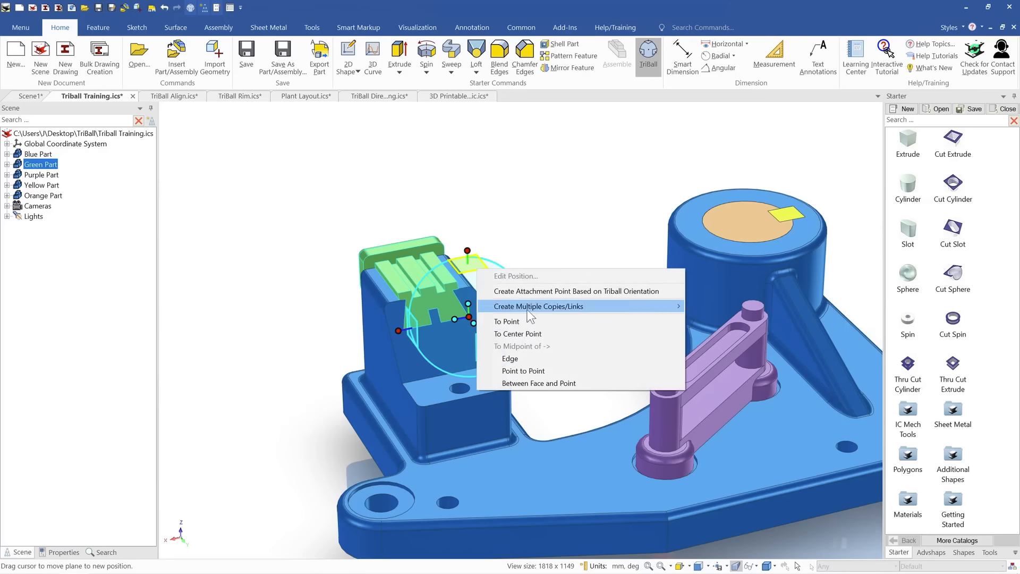
{"action": "mouse_move", "coordinate": [554, 307]}
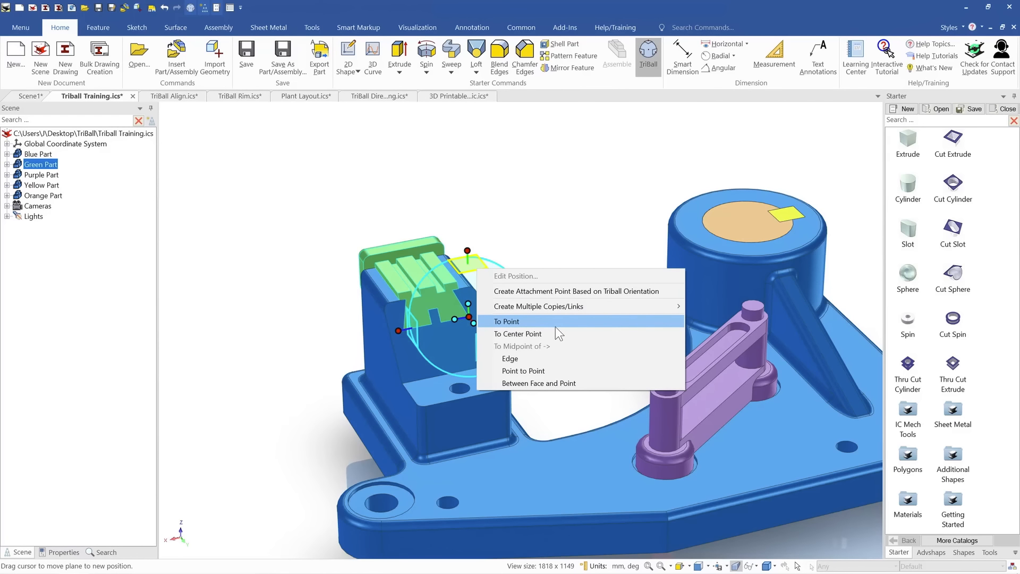
{"action": "left_click", "coordinate": [547, 224]}
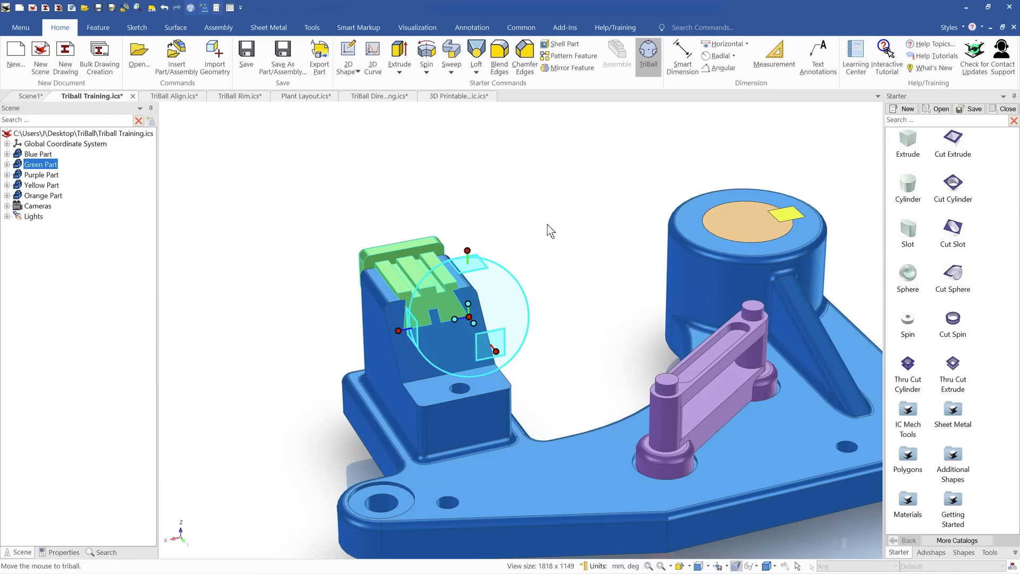
{"action": "scroll", "coordinate": [487, 333], "scroll_direction": "up", "scroll_amount": 5}
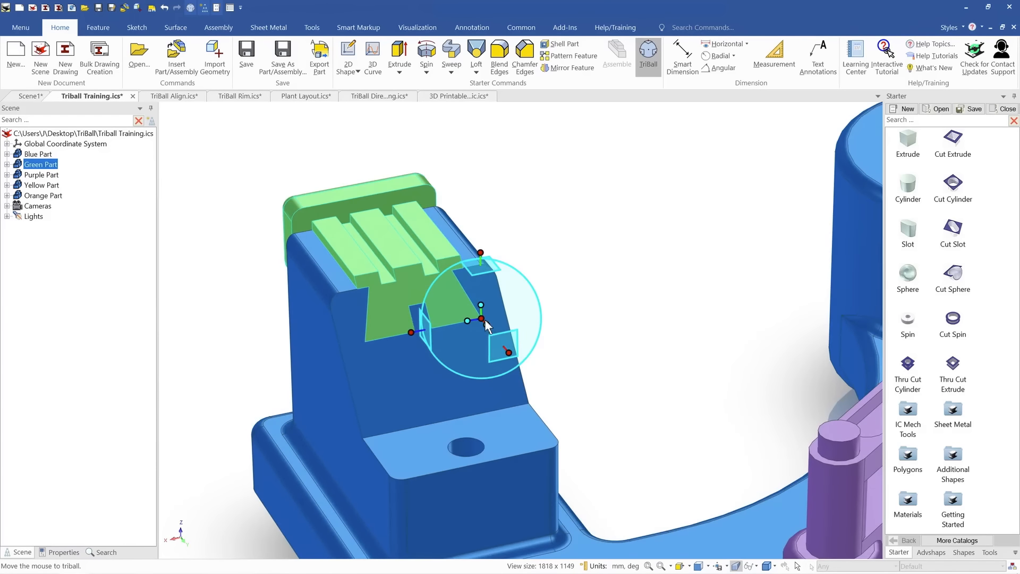
{"action": "right_click", "coordinate": [481, 318]}
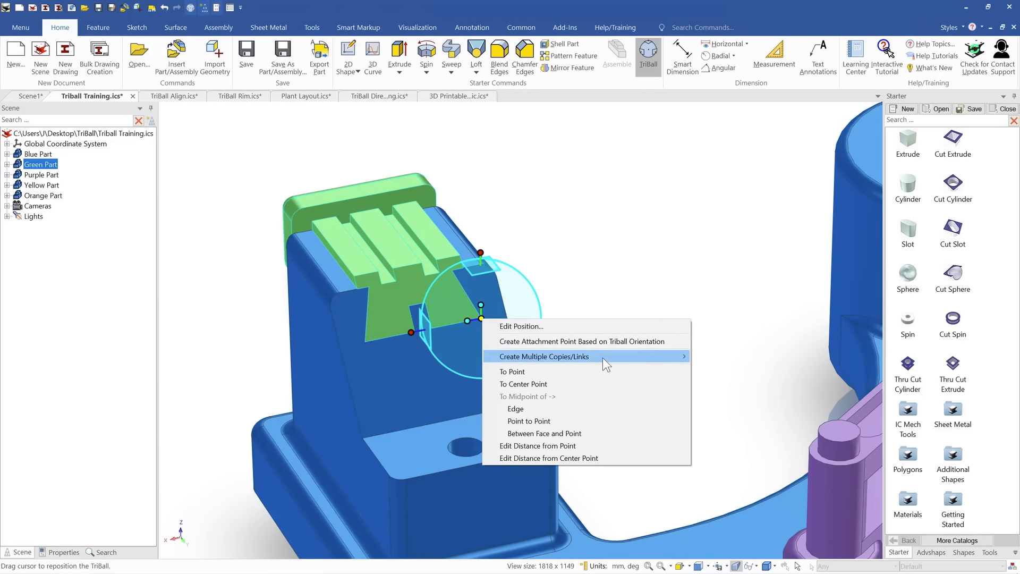
{"action": "mouse_move", "coordinate": [598, 356]}
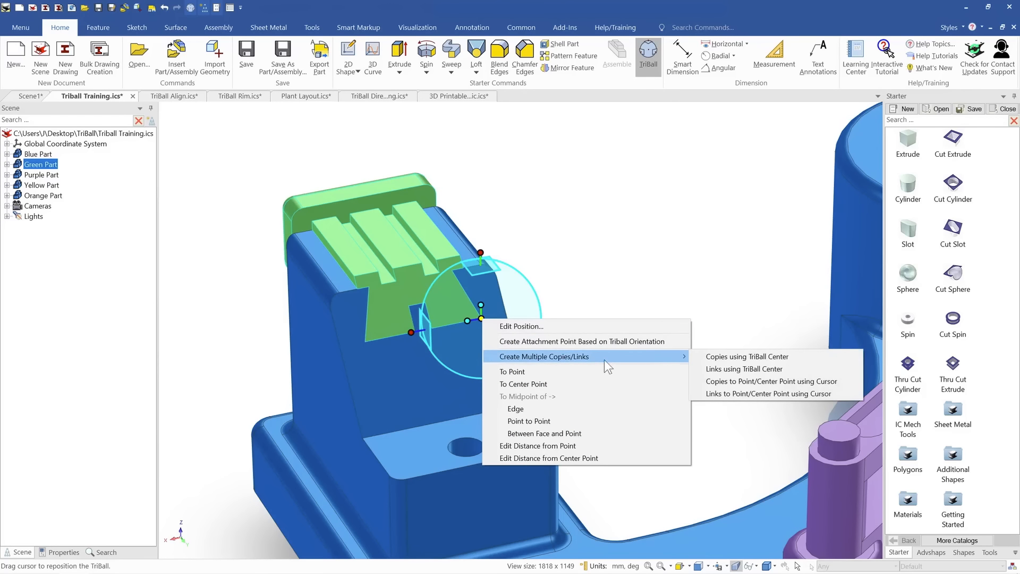
{"action": "left_click", "coordinate": [755, 393]}
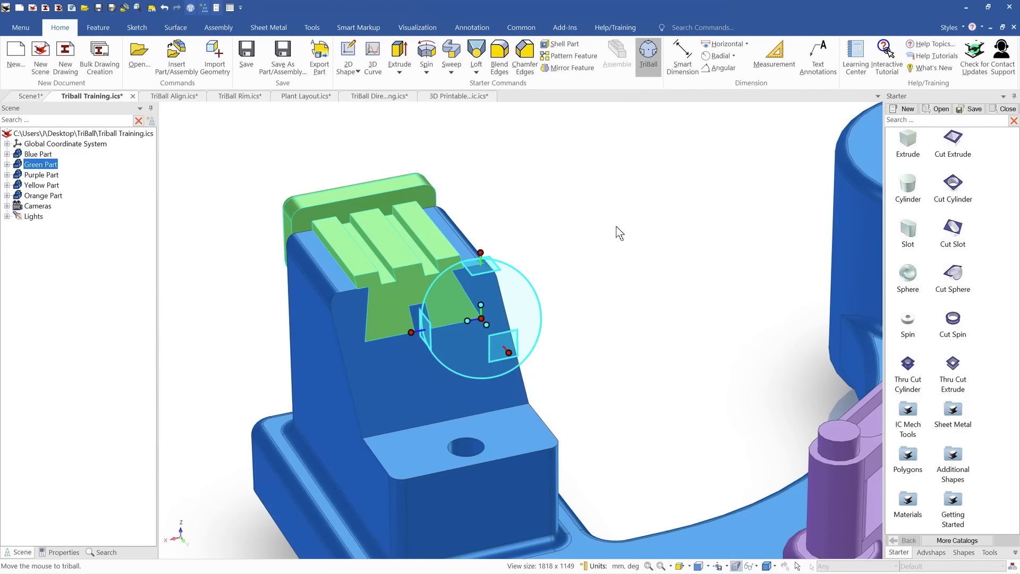
Move the green part's detached TriBall straight up above the part without the geometry, and lock its vertical axis
{"action": "scroll", "coordinate": [594, 295], "scroll_direction": "down", "scroll_amount": 4}
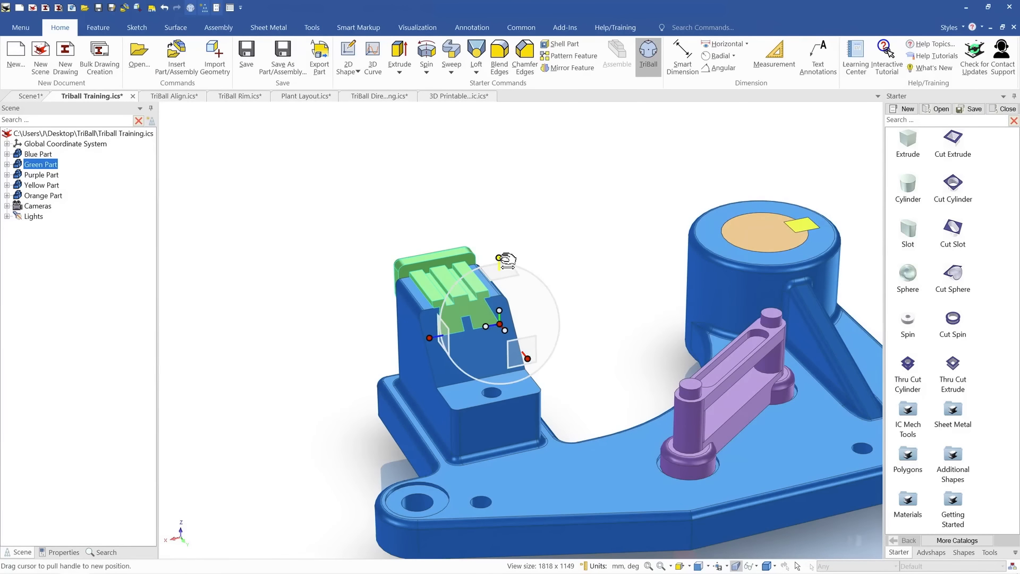
{"action": "left_click_drag", "start_coordinate": [506, 260], "coordinate": [489, 96]}
{"action": "scroll", "coordinate": [538, 255], "scroll_direction": "down", "scroll_amount": 3}
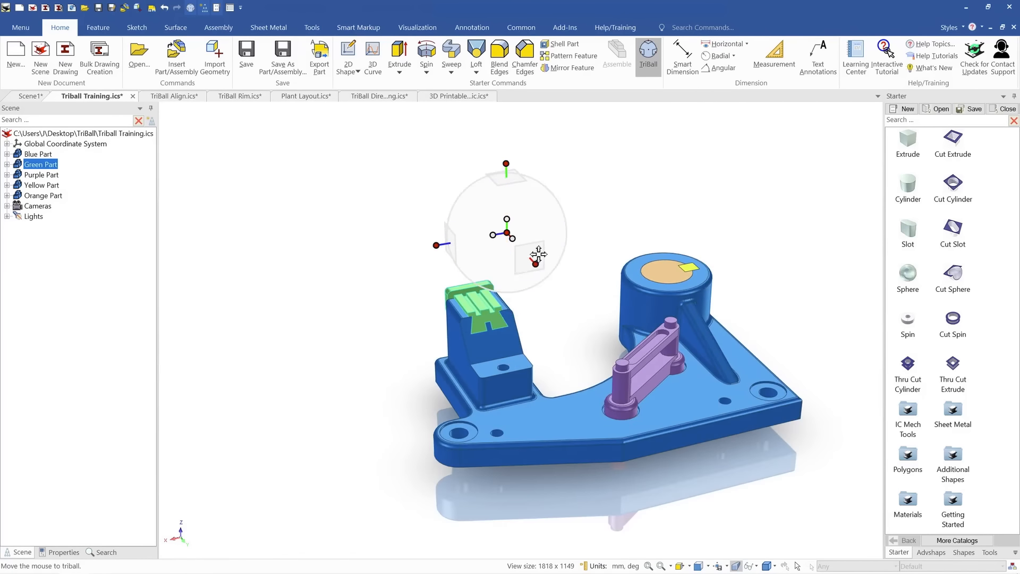
{"action": "scroll", "coordinate": [514, 295], "scroll_direction": "up", "scroll_amount": 5}
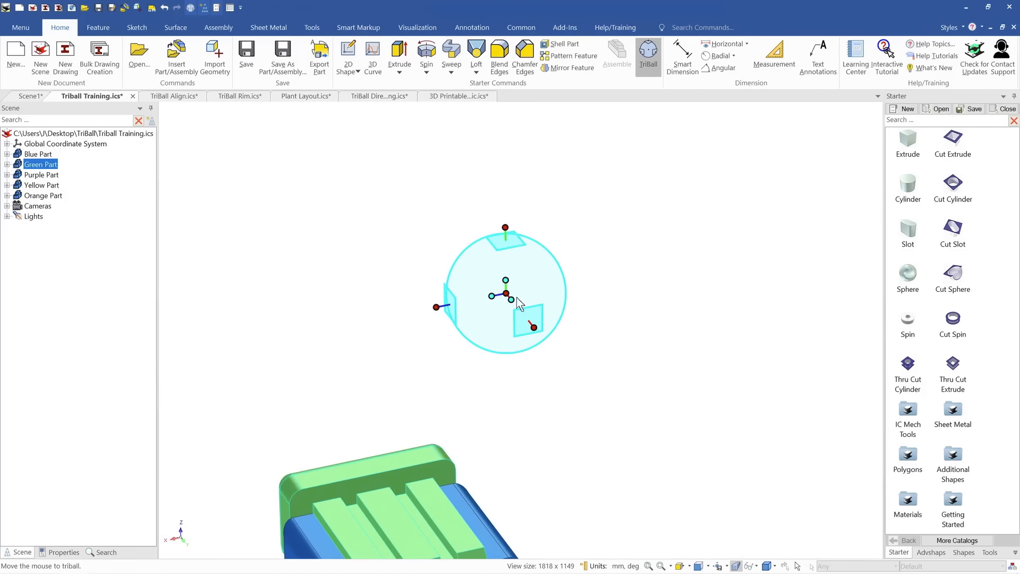
{"action": "left_click", "coordinate": [505, 227]}
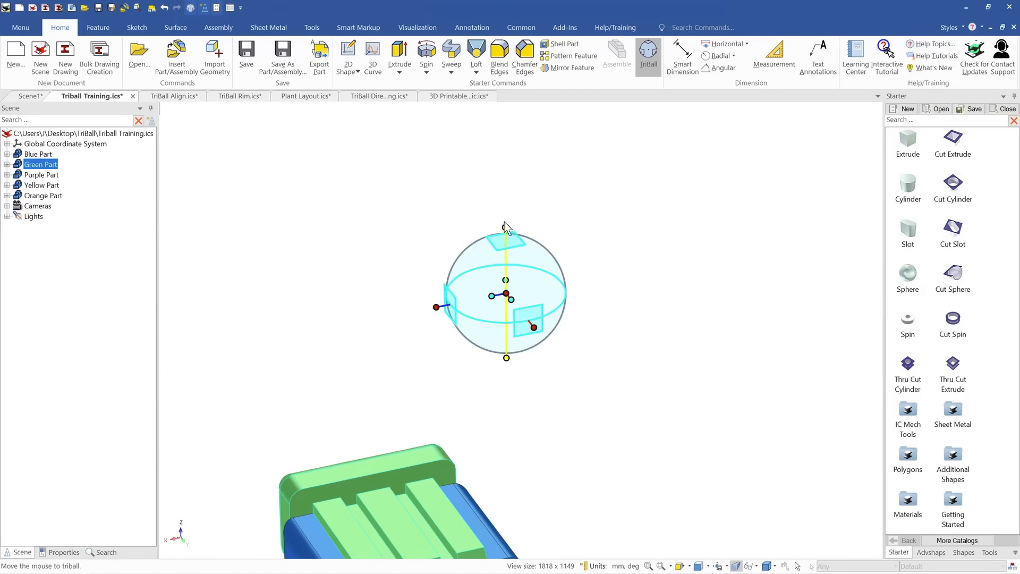